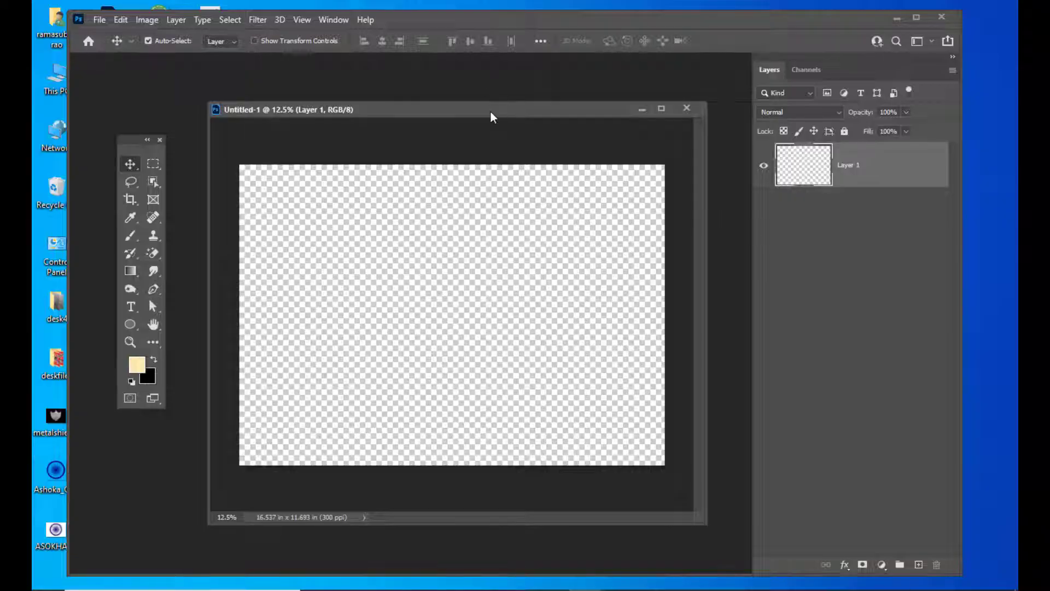
Step: Open the sea1 image from the mattefiless folder
{"action": "left_click_drag", "start_coordinate": [491, 111], "coordinate": [487, 106]}
{"action": "key", "text": "ctrl+o"}
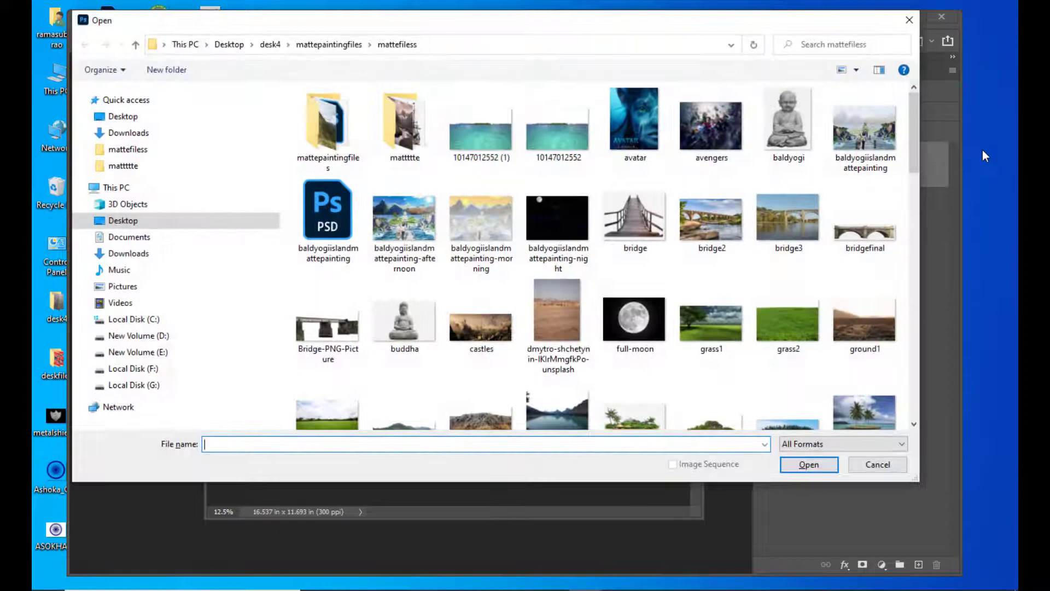
{"action": "scroll", "coordinate": [704, 242], "scroll_direction": "down", "scroll_amount": 5}
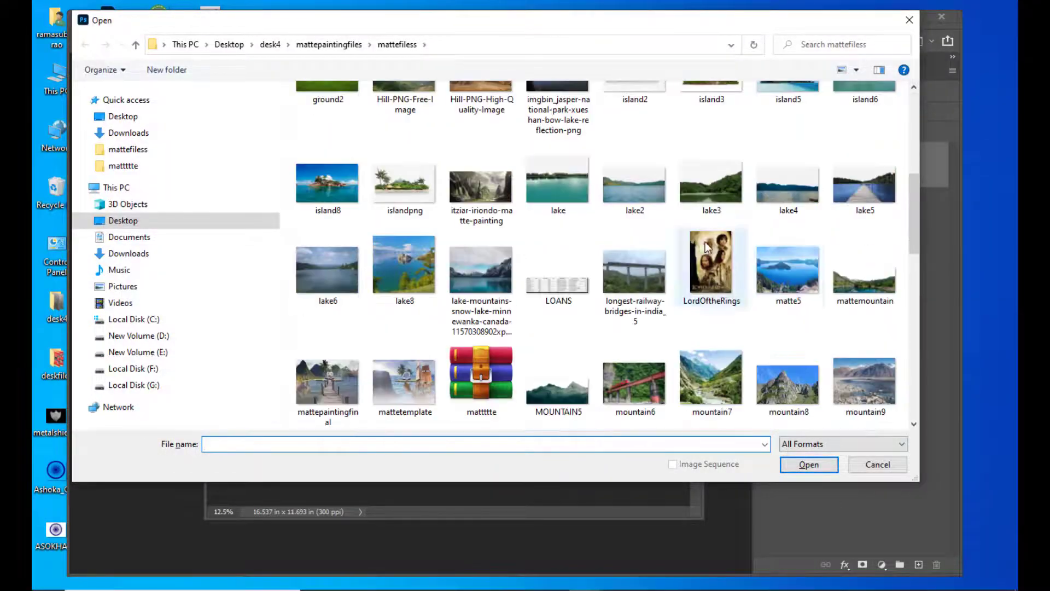
{"action": "scroll", "coordinate": [668, 244], "scroll_direction": "down", "scroll_amount": 10}
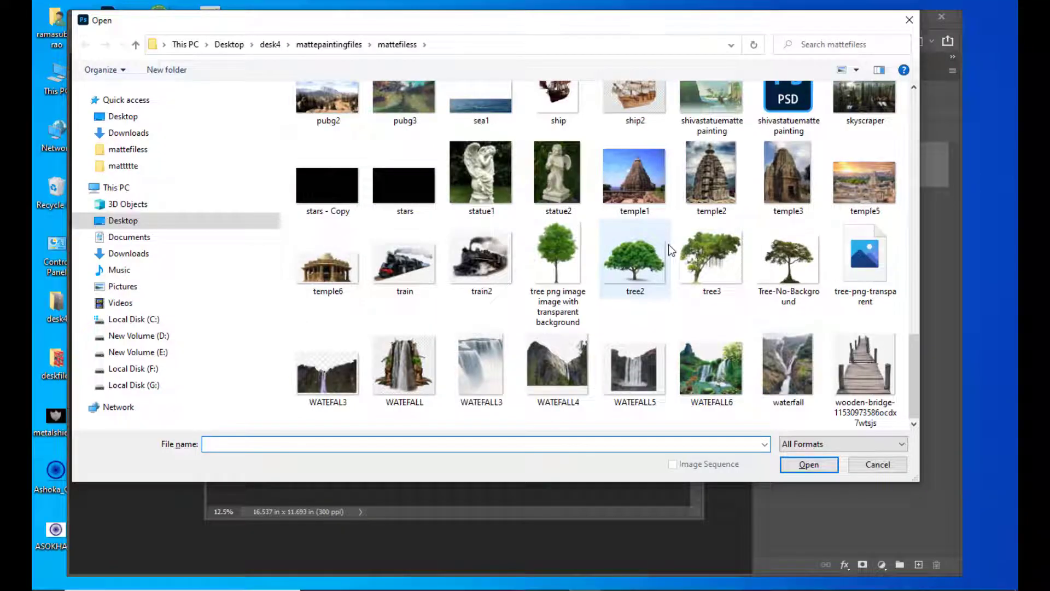
{"action": "left_click", "coordinate": [465, 88]}
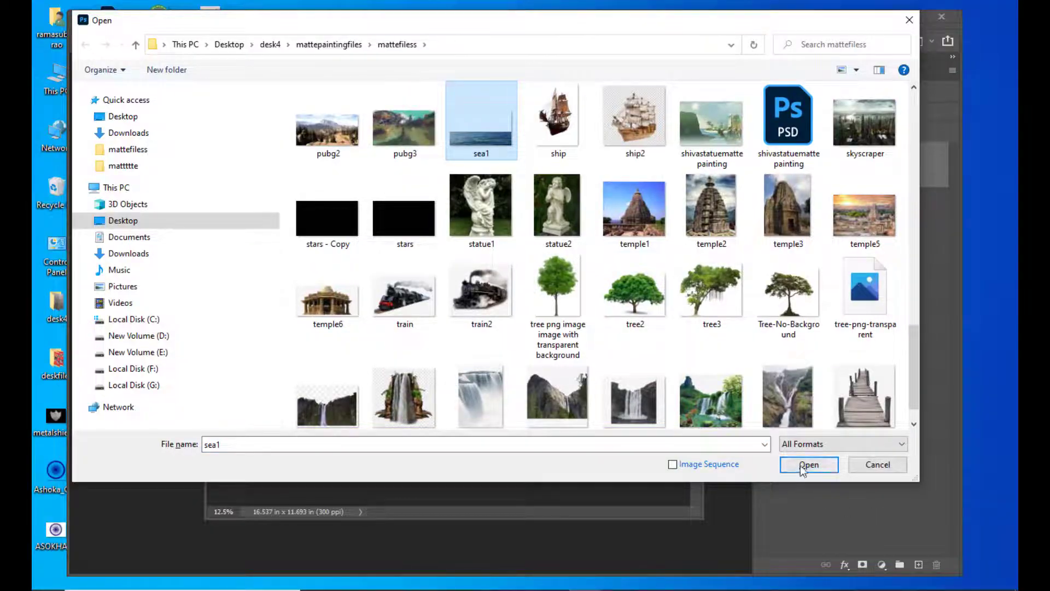
{"action": "left_click", "coordinate": [802, 466]}
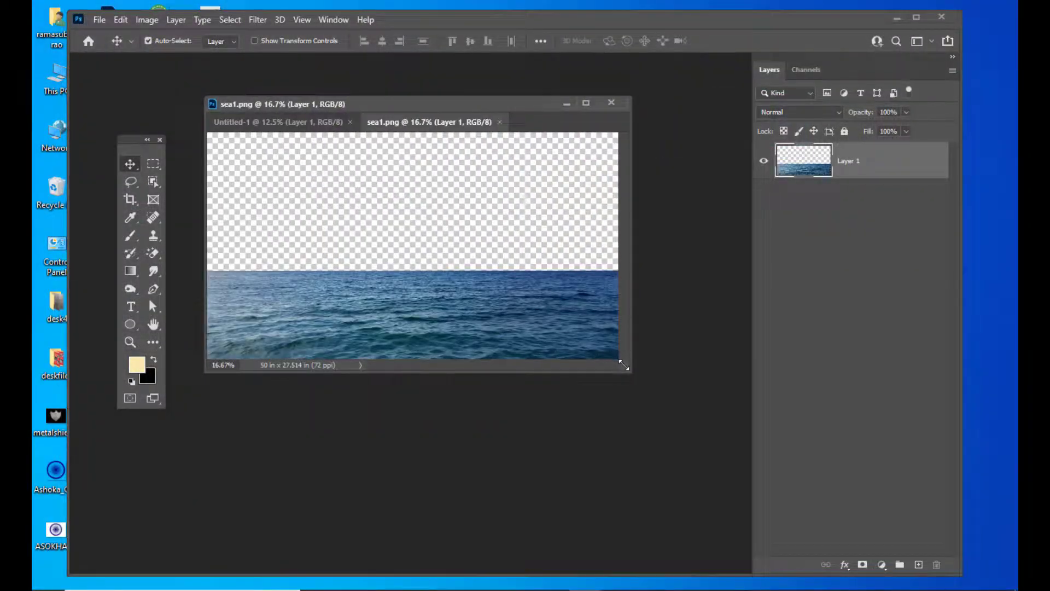
Step: Copy the sea layer into the Untitled-1 document and scale it up to span the full width of the canvas's lower part
{"action": "left_click_drag", "start_coordinate": [623, 363], "coordinate": [904, 590]}
{"action": "left_click_drag", "start_coordinate": [607, 441], "coordinate": [546, 454]}
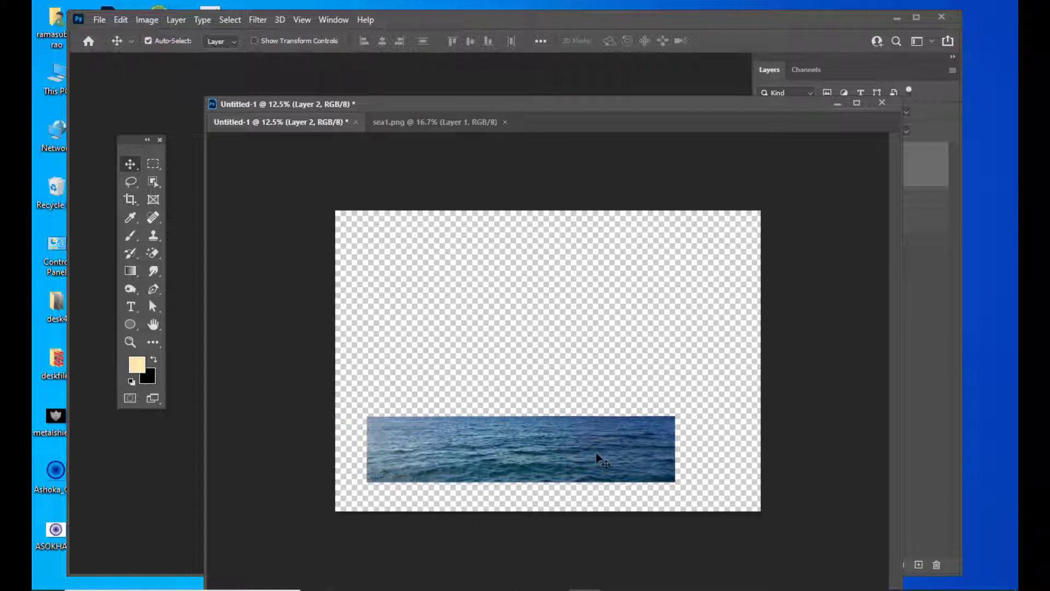
{"action": "key", "text": "ctrl+t"}
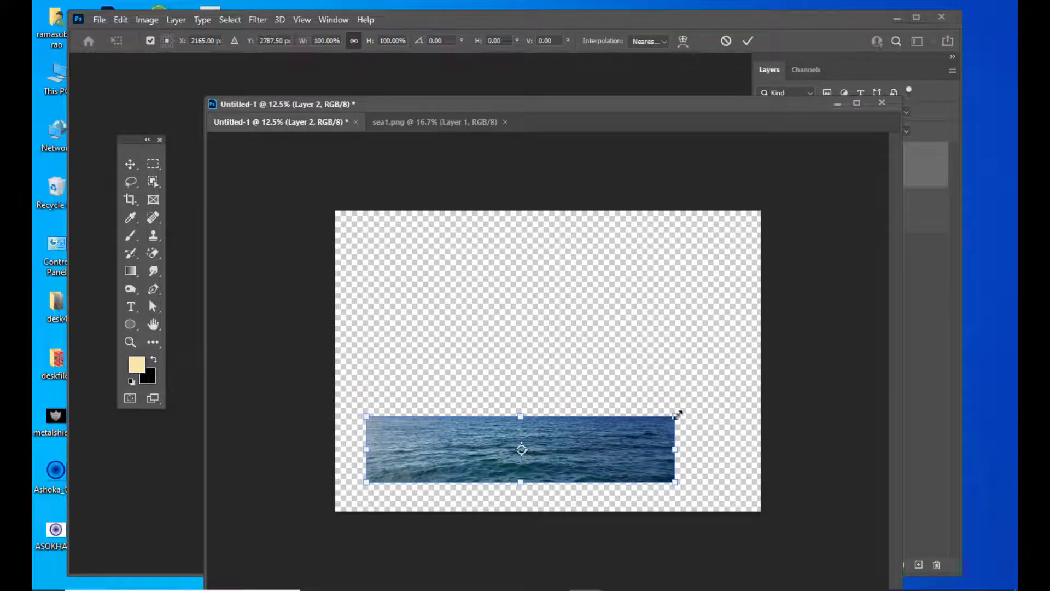
{"action": "left_click_drag", "start_coordinate": [677, 414], "coordinate": [712, 426]}
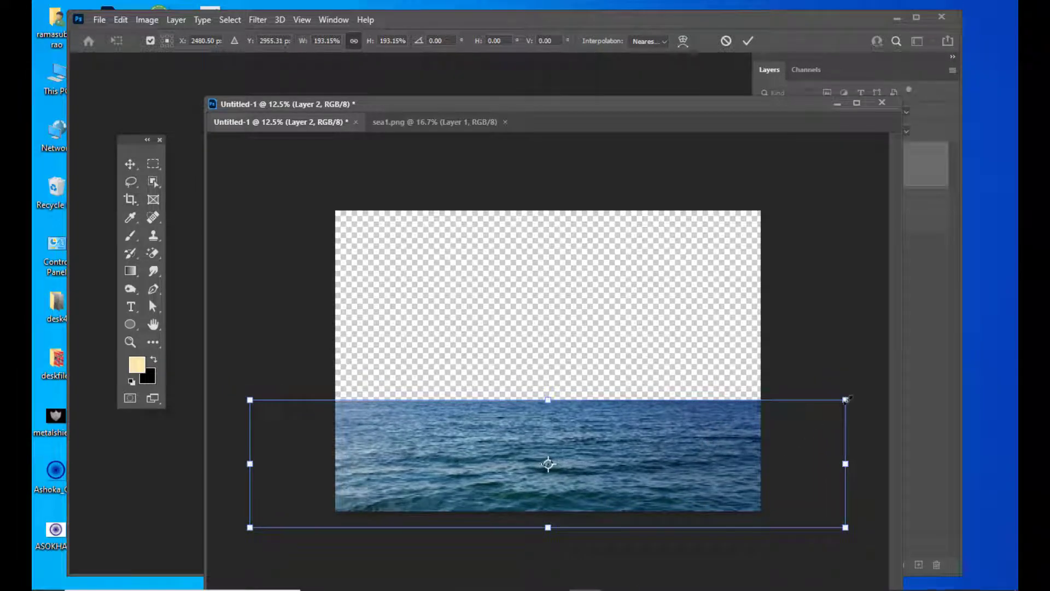
{"action": "left_click_drag", "start_coordinate": [845, 400], "coordinate": [857, 396]}
{"action": "left_click_drag", "start_coordinate": [685, 441], "coordinate": [685, 433]}
{"action": "key", "text": "Return"}
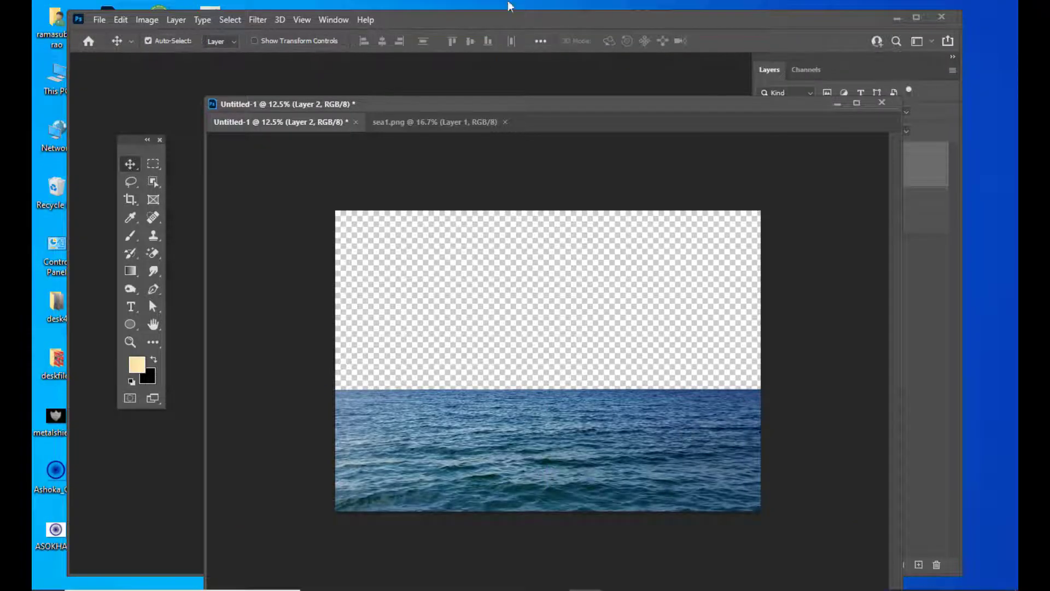
{"action": "left_click_drag", "start_coordinate": [541, 102], "coordinate": [469, 95]}
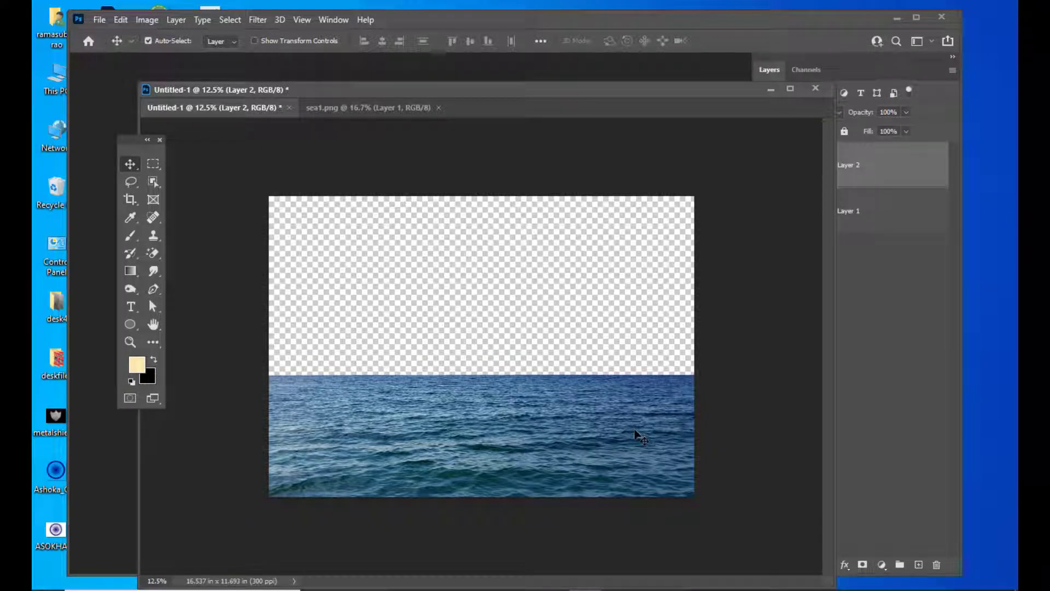
{"action": "left_click_drag", "start_coordinate": [410, 97], "coordinate": [406, 92]}
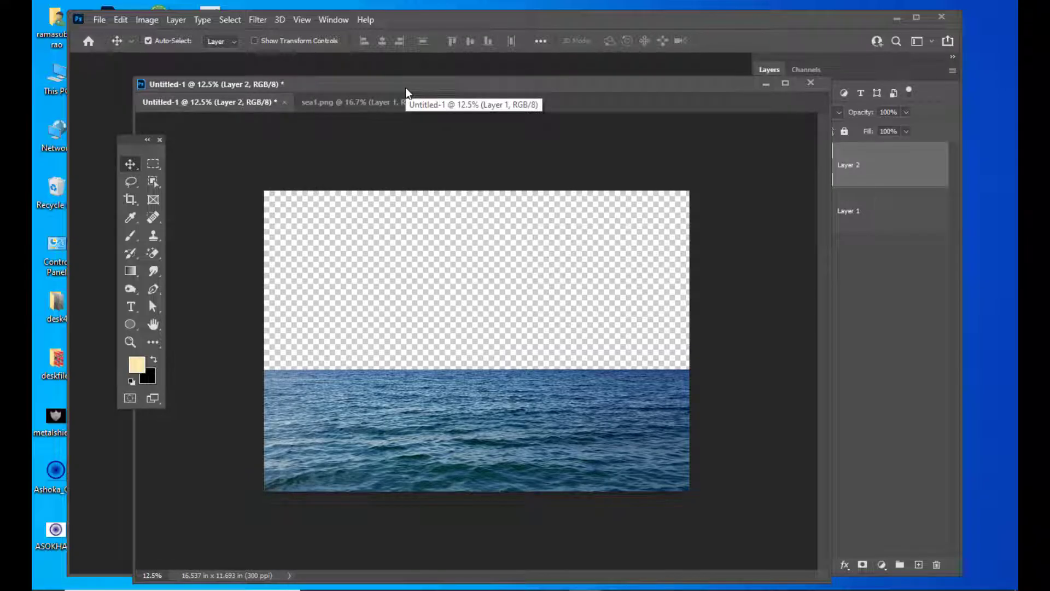
{"action": "left_click_drag", "start_coordinate": [405, 87], "coordinate": [414, 83]}
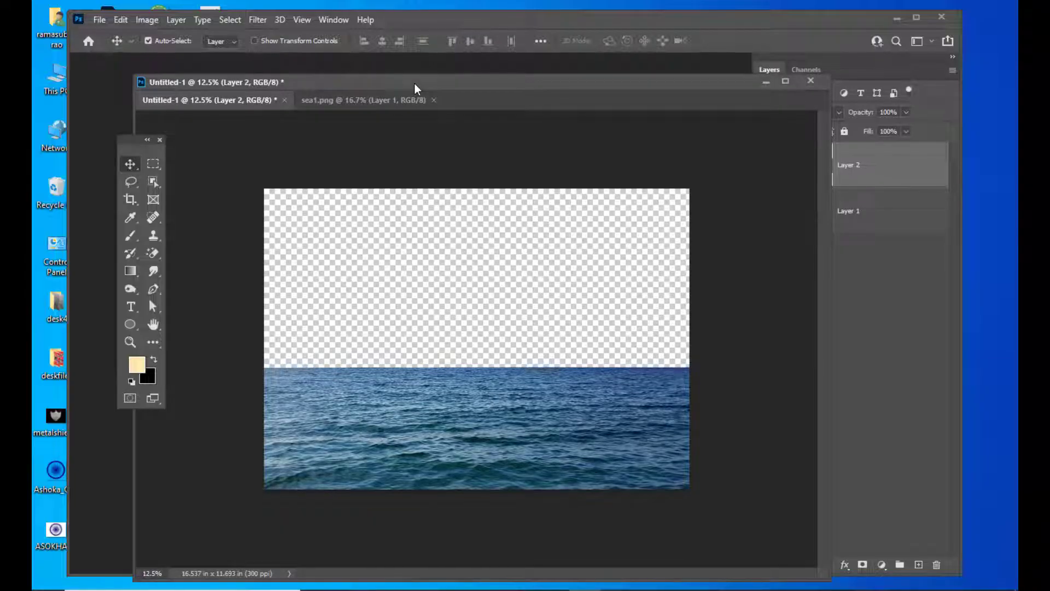
Step: Open the mountain57 image from the mattedesignfiles folder inside mattttte and enlarge its document window
{"action": "key", "text": "ctrl+o"}
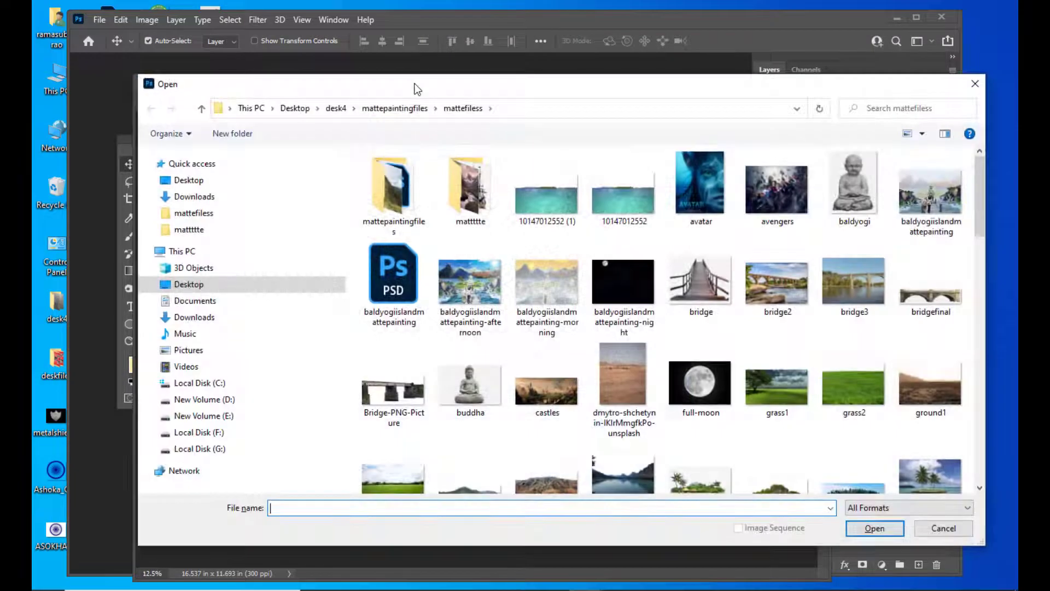
{"action": "double_click", "coordinate": [405, 219]}
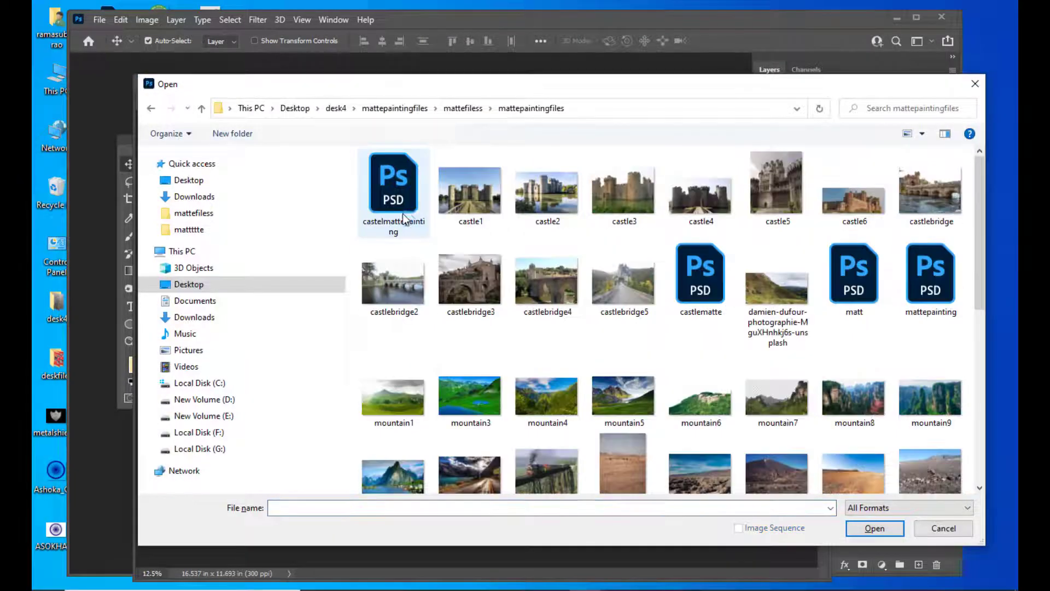
{"action": "left_click", "coordinate": [463, 109]}
{"action": "double_click", "coordinate": [476, 205]}
{"action": "double_click", "coordinate": [393, 200]}
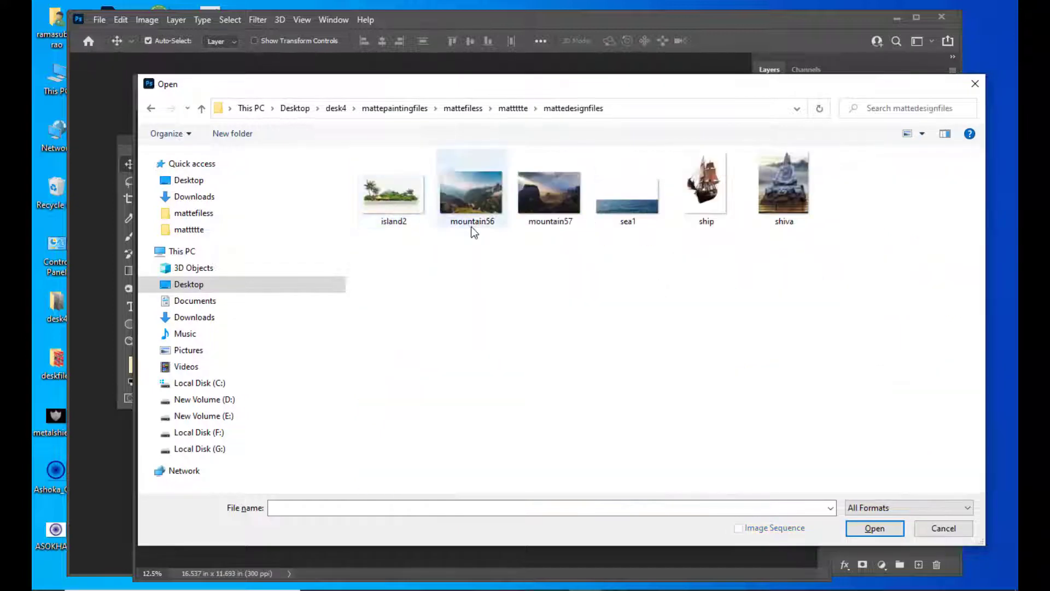
{"action": "left_click", "coordinate": [550, 192]}
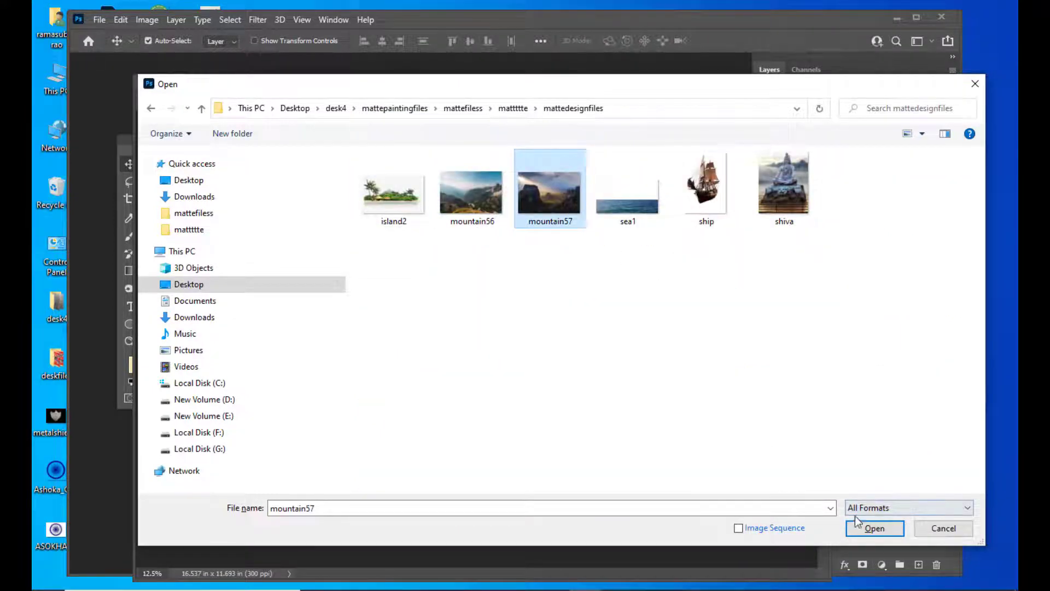
{"action": "left_click", "coordinate": [875, 528]}
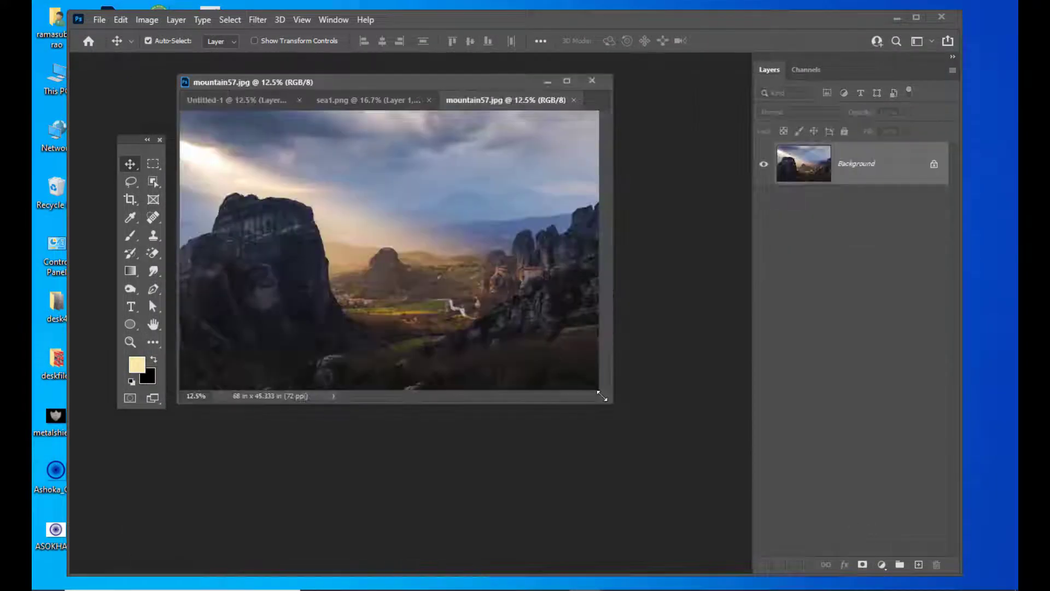
{"action": "left_click_drag", "start_coordinate": [602, 395], "coordinate": [884, 553]}
{"action": "left_click_drag", "start_coordinate": [465, 89], "coordinate": [394, 74]}
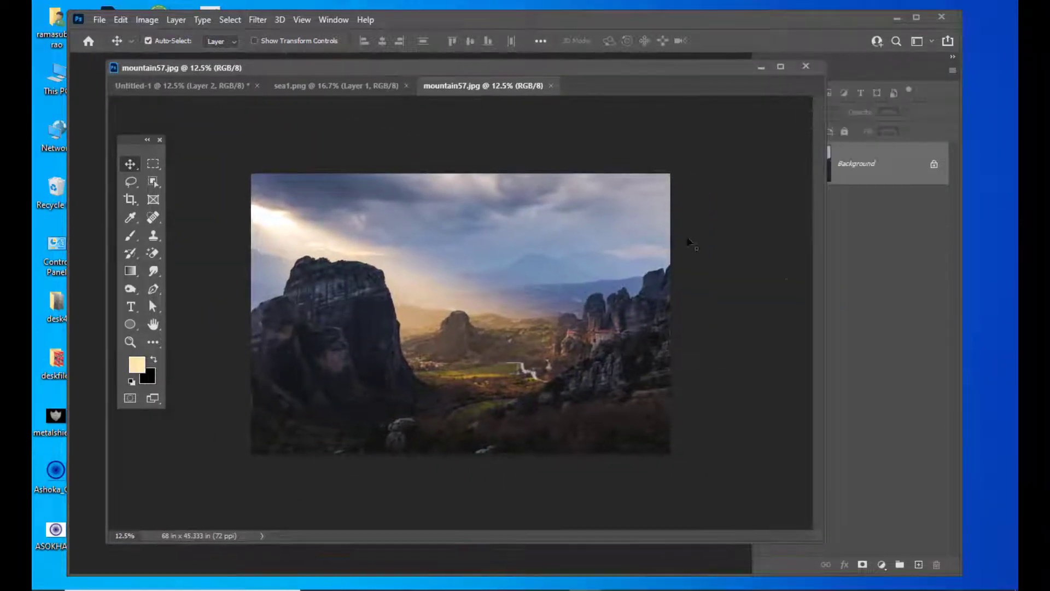
{"action": "key", "text": "ctrl+plus"}
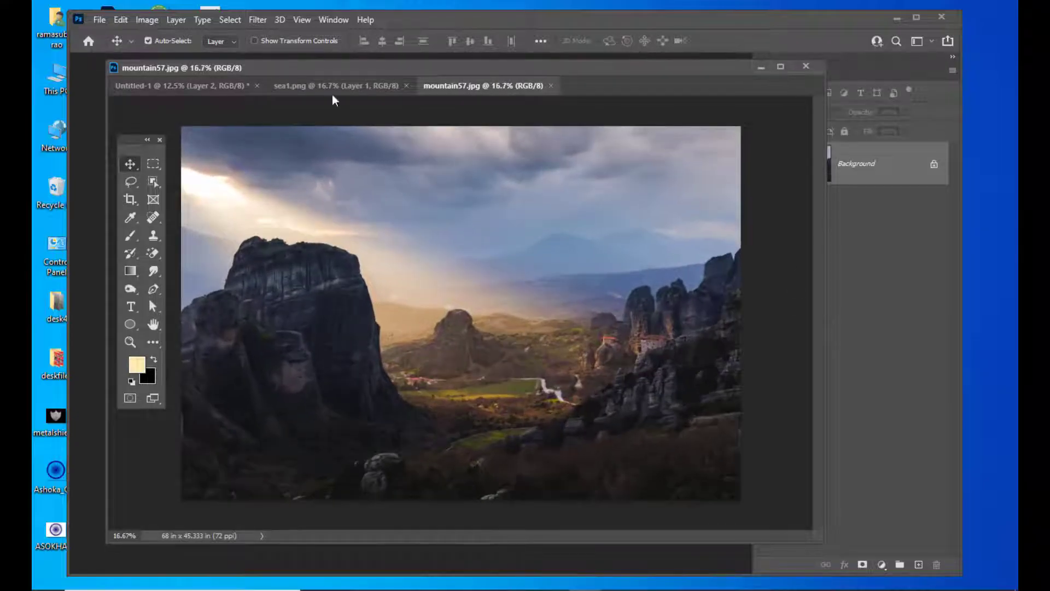
{"action": "left_click_drag", "start_coordinate": [370, 74], "coordinate": [443, 83]}
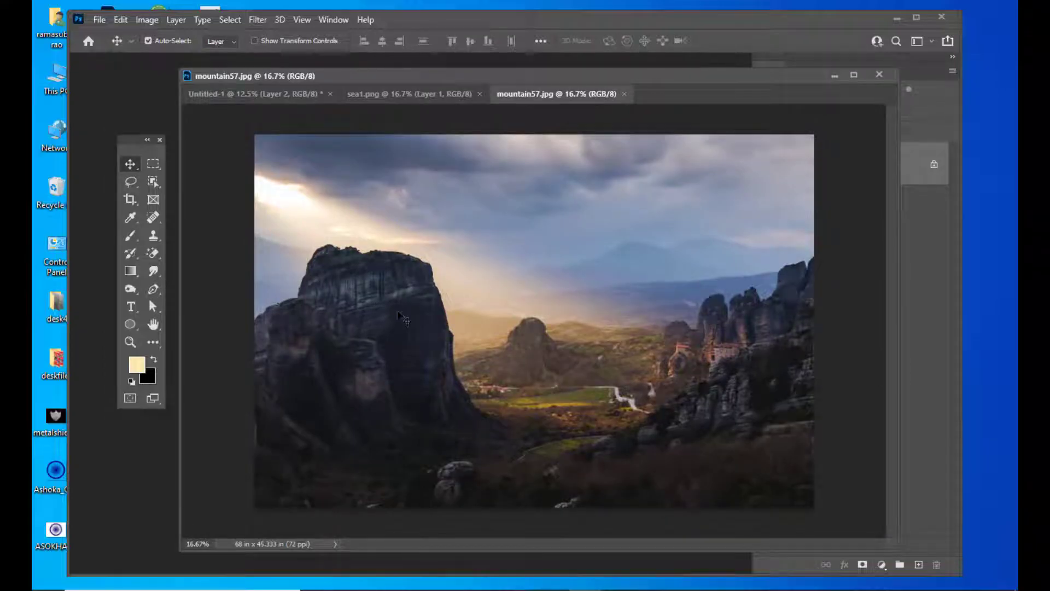
{"action": "left_click_drag", "start_coordinate": [482, 81], "coordinate": [493, 81]}
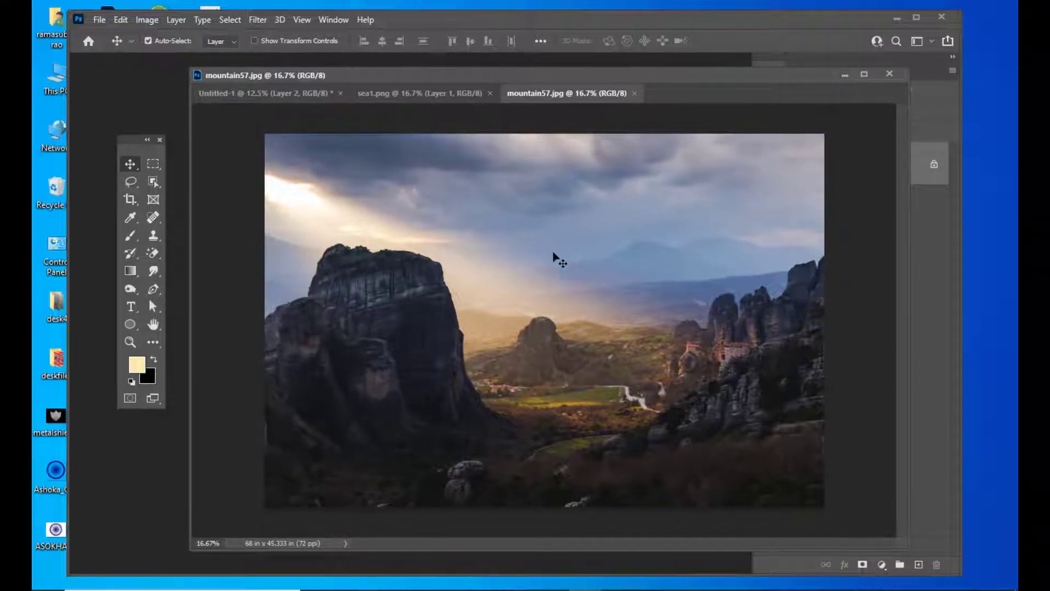
{"action": "left_click_drag", "start_coordinate": [586, 79], "coordinate": [559, 79]}
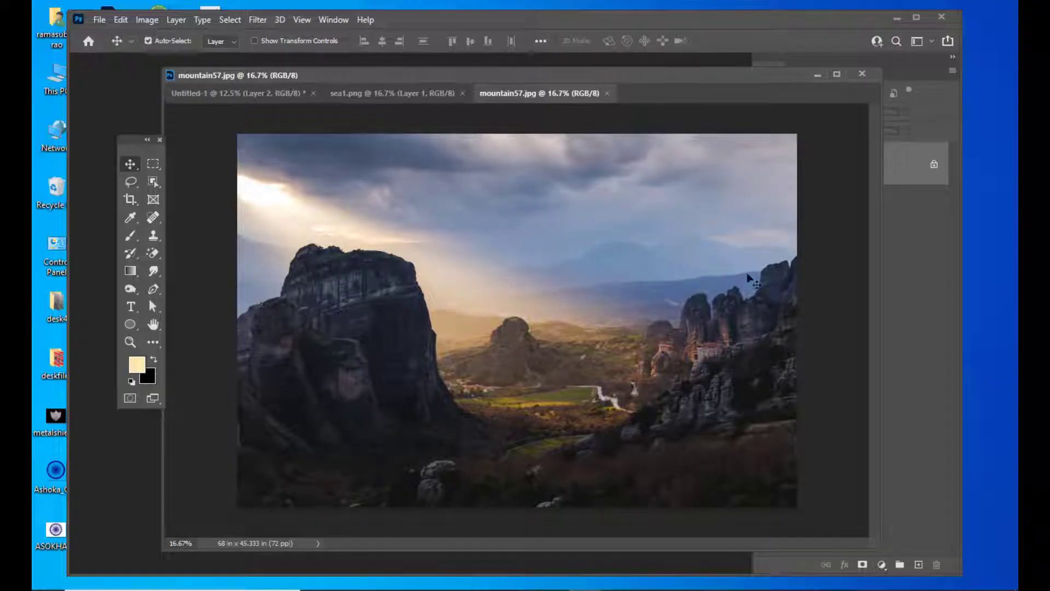
{"action": "left_click_drag", "start_coordinate": [606, 79], "coordinate": [619, 83]}
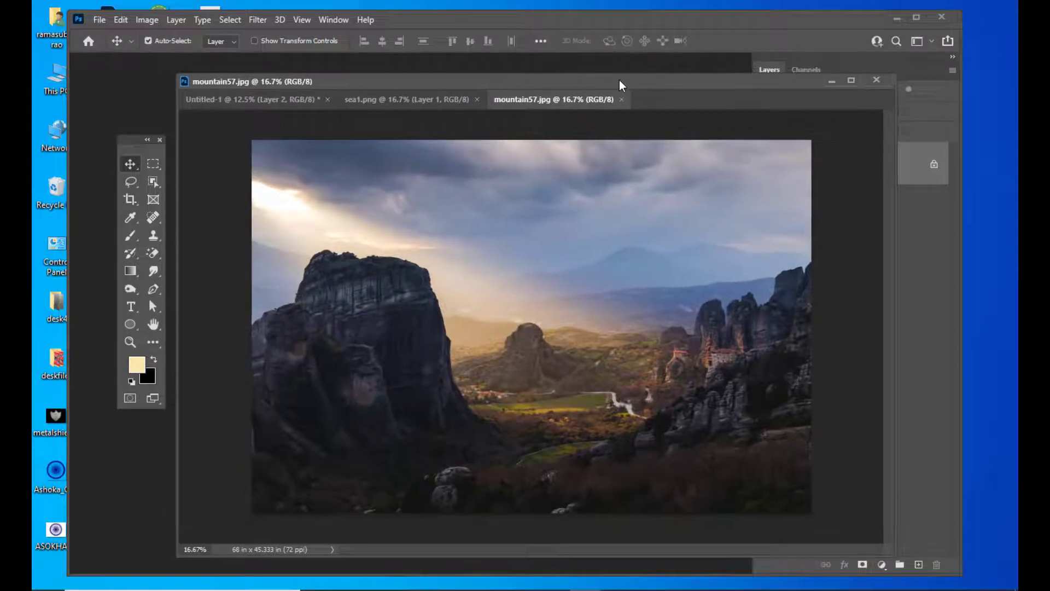
Step: Select the large dark cliff and the ground extending from its base with the Quick Selection tool
{"action": "left_click", "coordinate": [153, 181]}
{"action": "right_click", "coordinate": [153, 182]}
{"action": "left_click", "coordinate": [201, 195]}
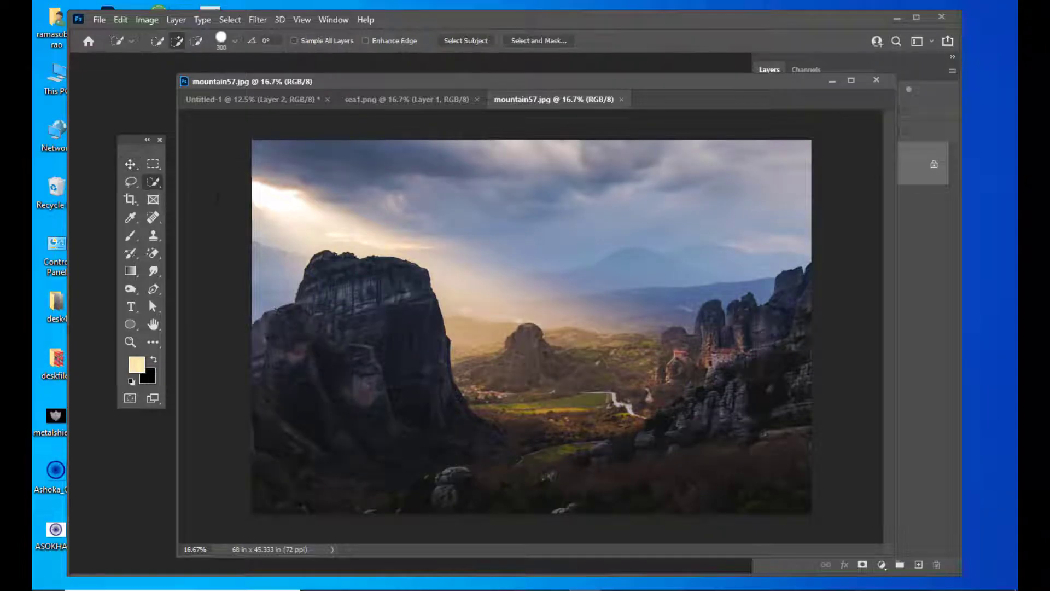
{"action": "mouse_move", "coordinate": [331, 278]}
{"action": "left_mouse_down"}
{"action": "mouse_move", "coordinate": [392, 299]}
{"action": "mouse_move", "coordinate": [451, 420]}
{"action": "mouse_move", "coordinate": [609, 421]}
{"action": "mouse_move", "coordinate": [500, 447]}
{"action": "left_mouse_up"}
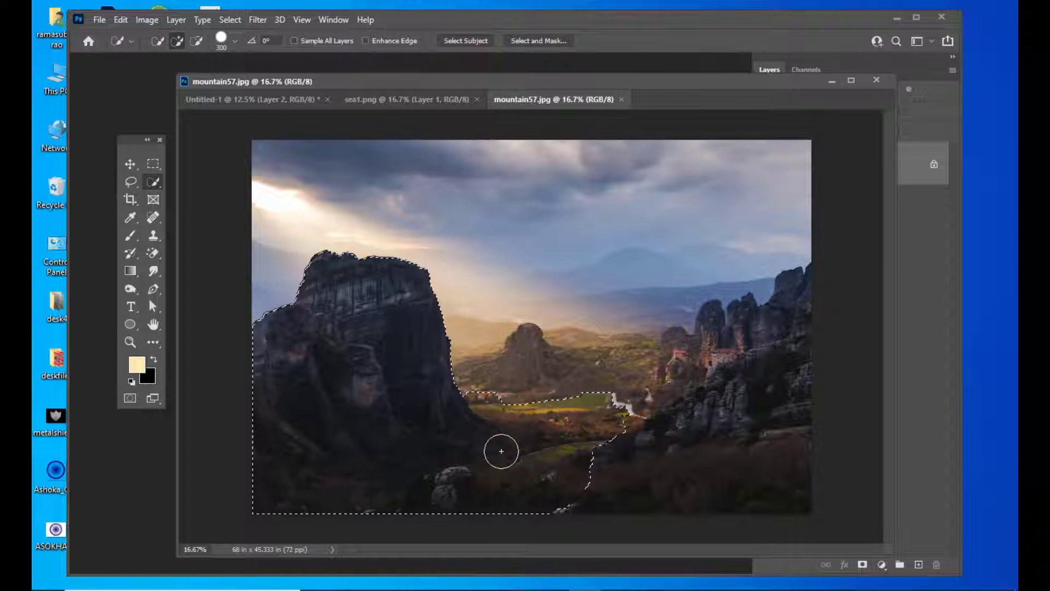
{"action": "left_click_drag", "start_coordinate": [387, 82], "coordinate": [416, 81]}
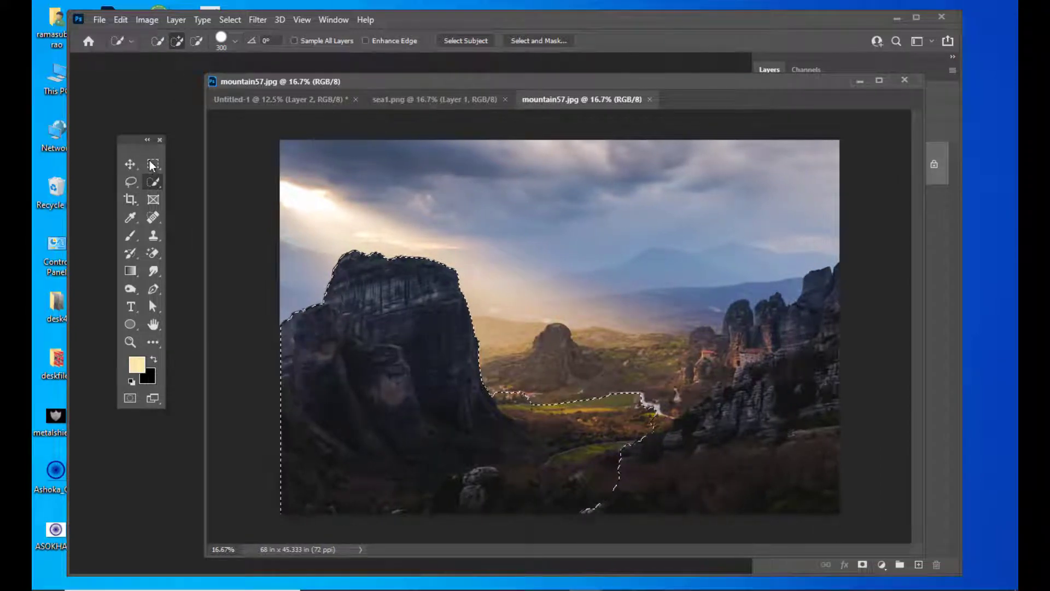
Step: Copy the selected cliff into Untitled-1, scale it to about 122%, and place it over the sea at the canvas's lower left
{"action": "left_click", "coordinate": [133, 164]}
{"action": "left_click_drag", "start_coordinate": [422, 283], "coordinate": [431, 324]}
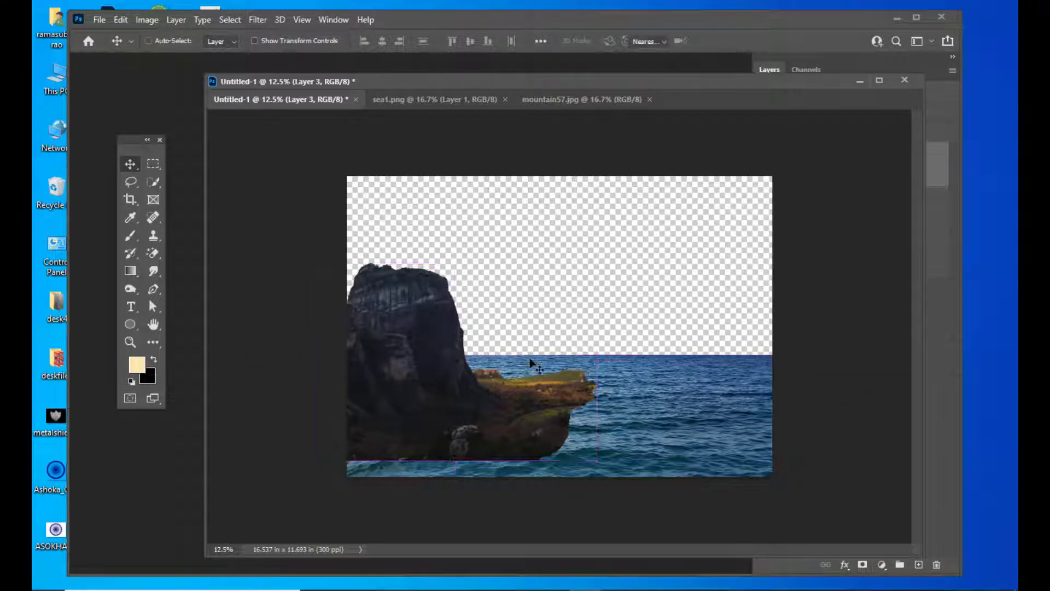
{"action": "key", "text": "ctrl+t"}
{"action": "left_click_drag", "start_coordinate": [596, 262], "coordinate": [631, 244]}
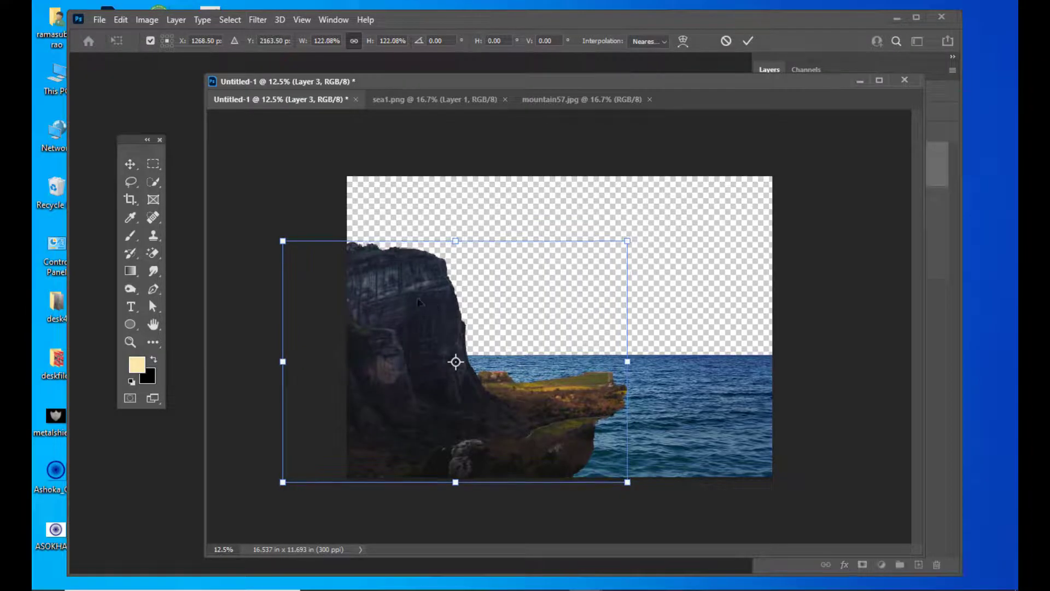
{"action": "left_click_drag", "start_coordinate": [406, 291], "coordinate": [399, 297]}
{"action": "left_click_drag", "start_coordinate": [554, 383], "coordinate": [551, 383]}
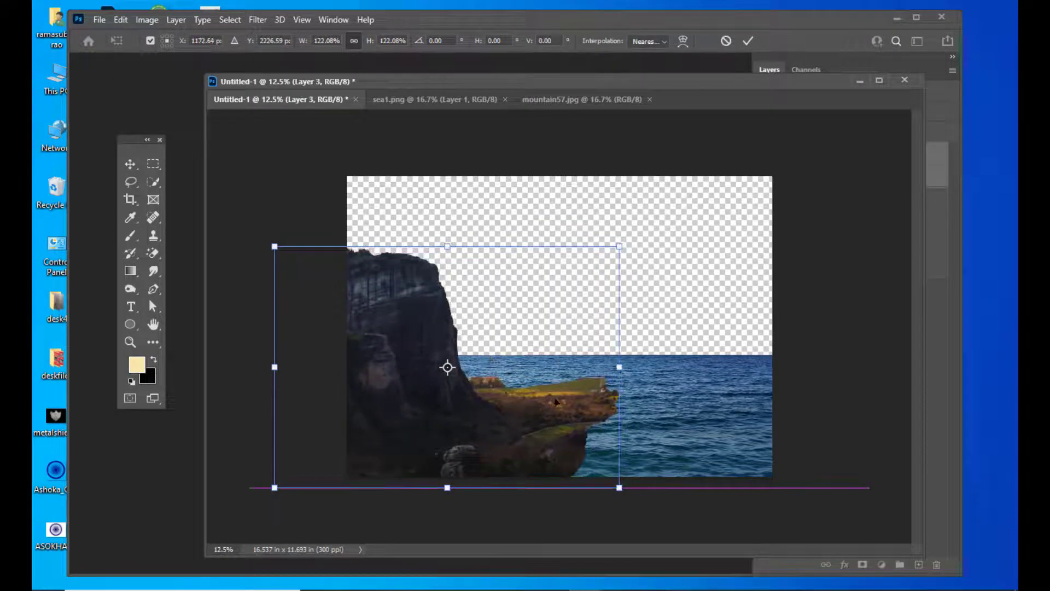
{"action": "left_click_drag", "start_coordinate": [397, 284], "coordinate": [425, 285]}
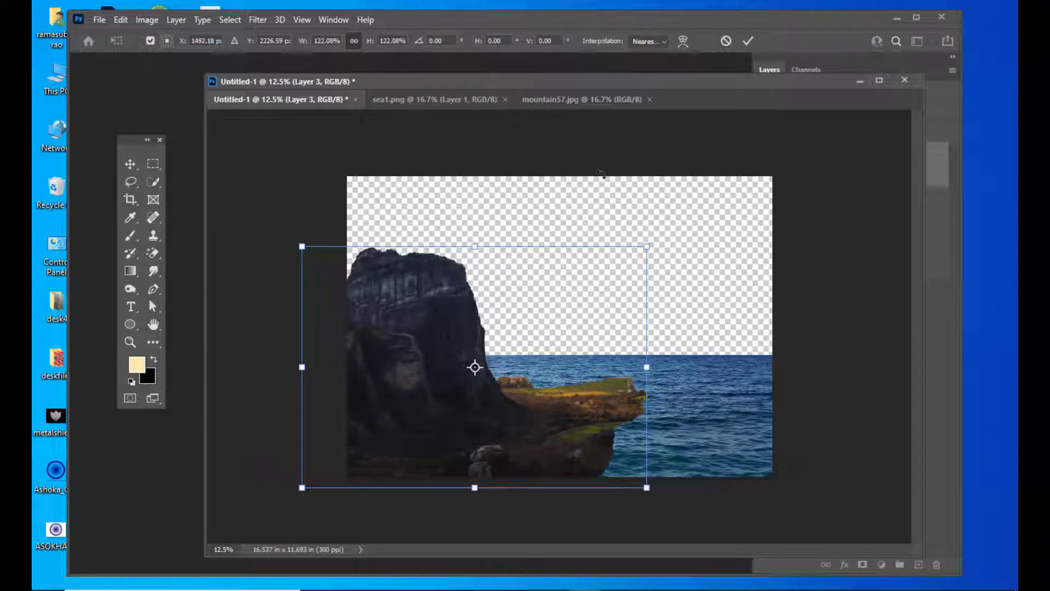
{"action": "key", "text": "Return"}
{"action": "left_click_drag", "start_coordinate": [547, 86], "coordinate": [499, 82]}
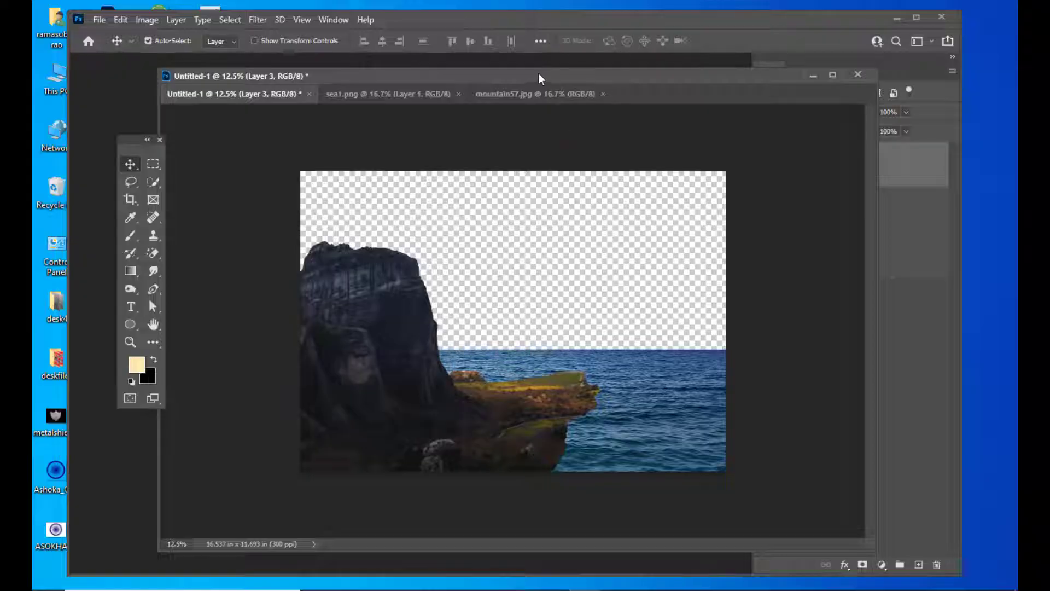
{"action": "left_click_drag", "start_coordinate": [540, 75], "coordinate": [556, 102]}
Step: Save the composite as the Photoshop file shivastatuemattepainting in the mattedesignfiles folder with Maximize Compatibility on
{"action": "left_click", "coordinate": [98, 17]}
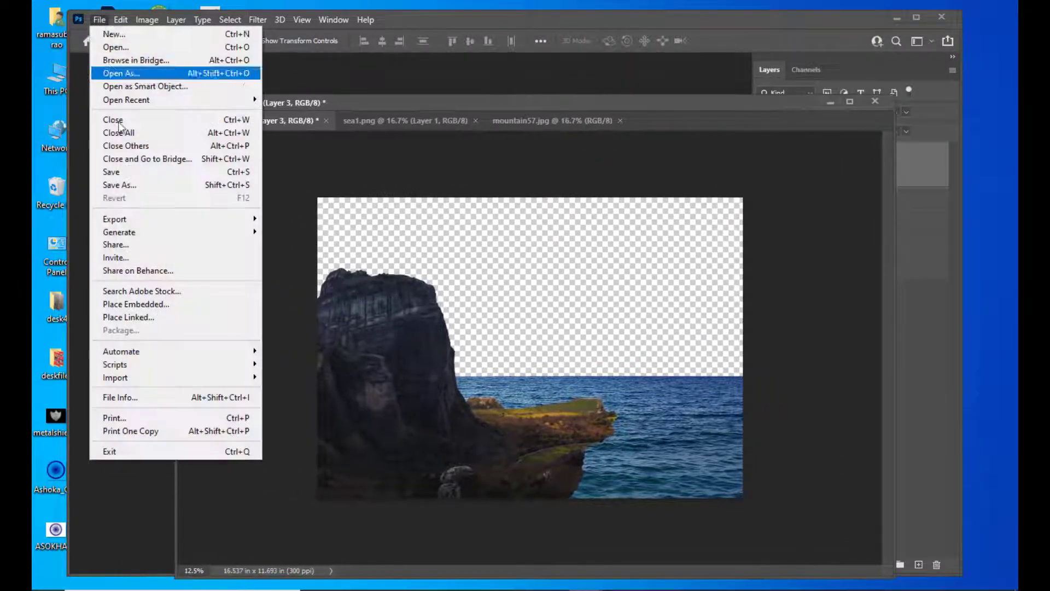
{"action": "left_click", "coordinate": [120, 178]}
{"action": "left_click_drag", "start_coordinate": [425, 20], "coordinate": [474, 25]}
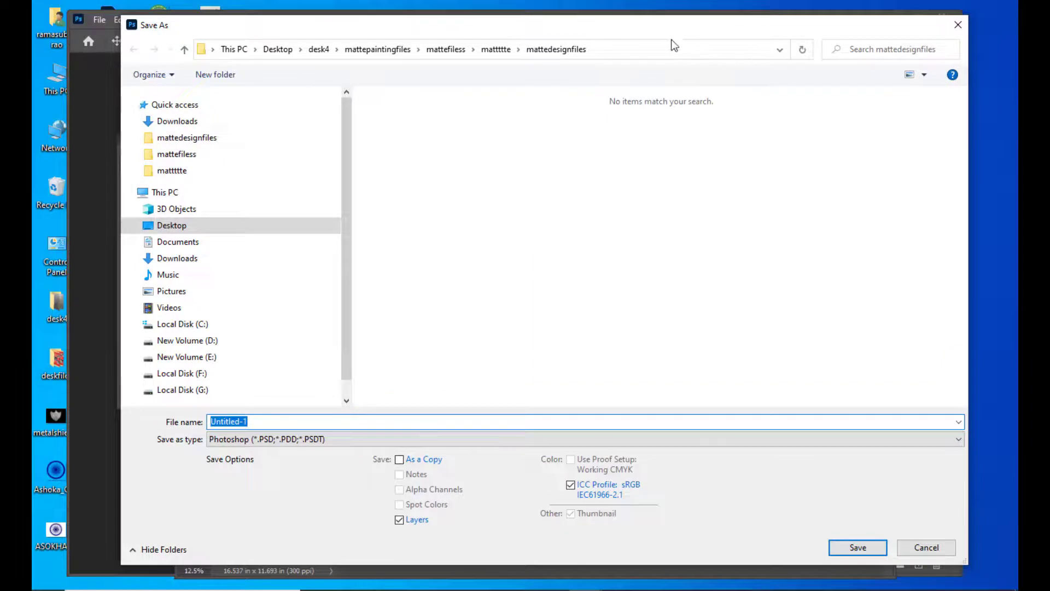
{"action": "key", "text": "BackSpace"}
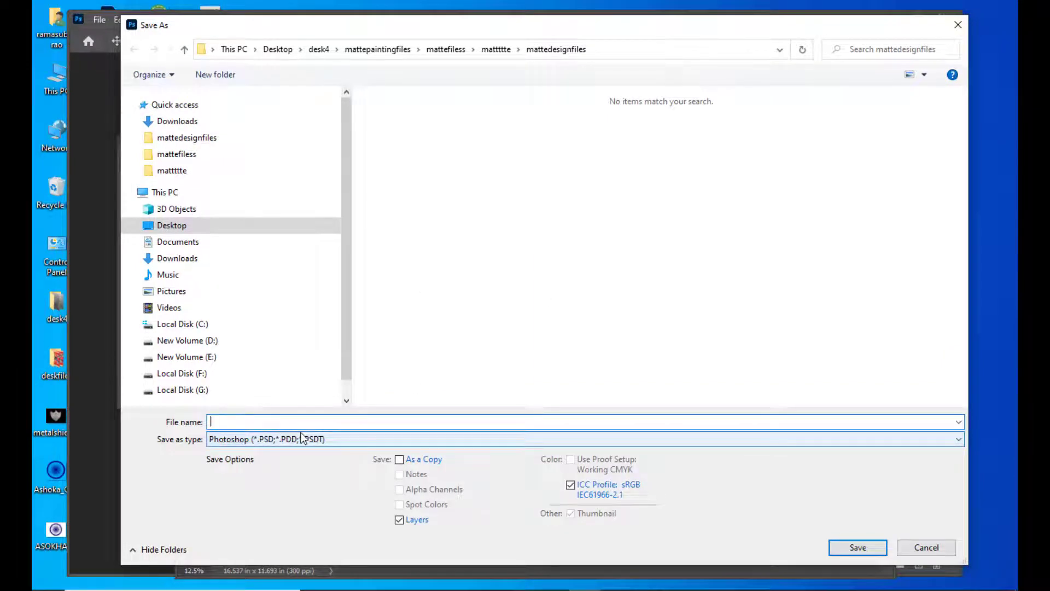
{"action": "type", "text": "shivastatuemattepainting"}
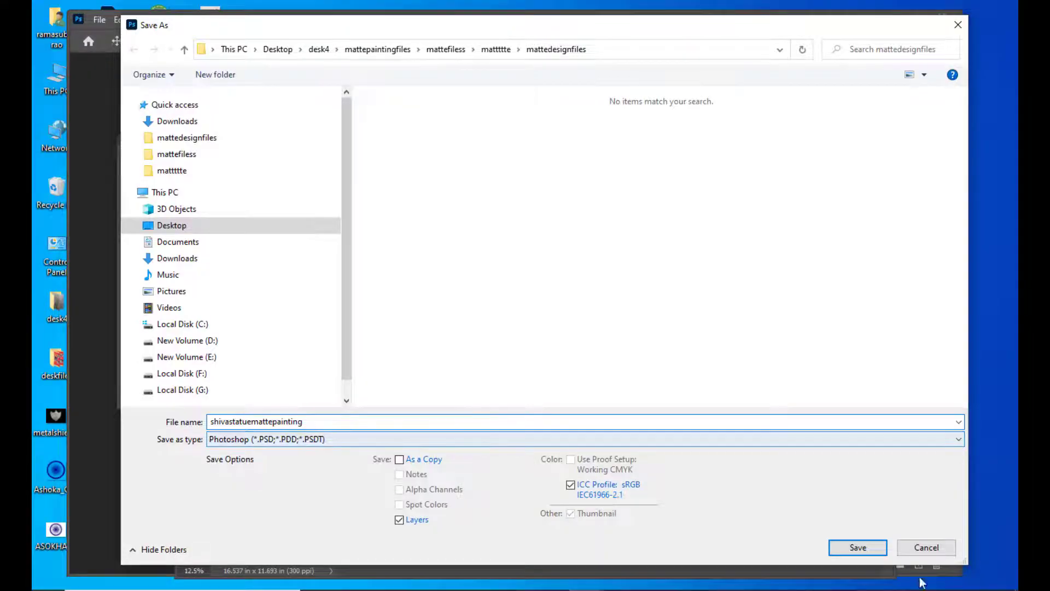
{"action": "left_click", "coordinate": [857, 548]}
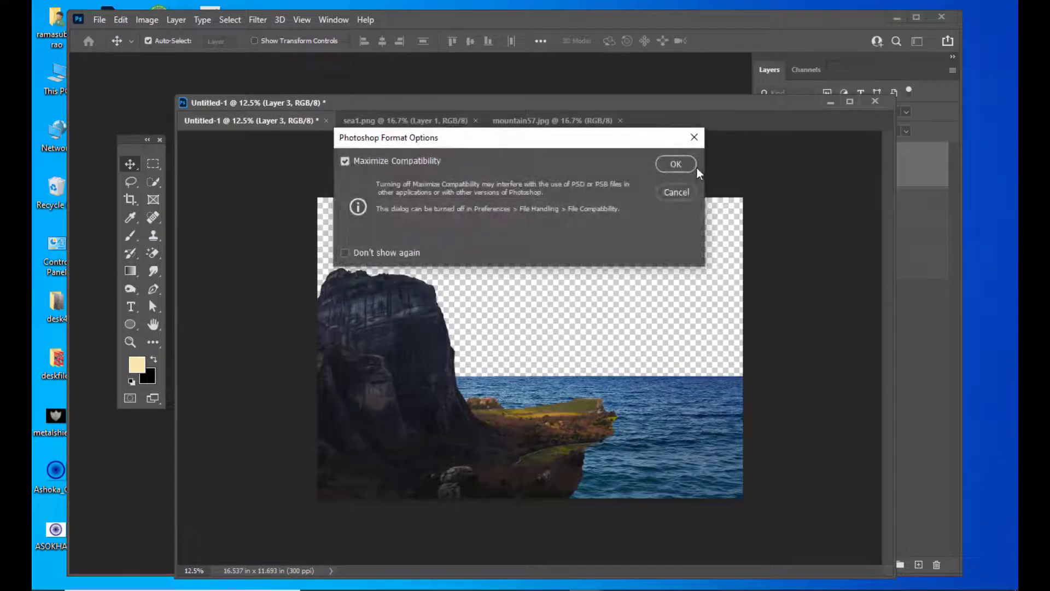
{"action": "left_click", "coordinate": [694, 168]}
Step: Maximize the program window and add a white layer mask to the cliff layer, Layer 3
{"action": "left_click_drag", "start_coordinate": [544, 104], "coordinate": [412, 107]}
{"action": "left_click_drag", "start_coordinate": [612, 102], "coordinate": [634, 105]}
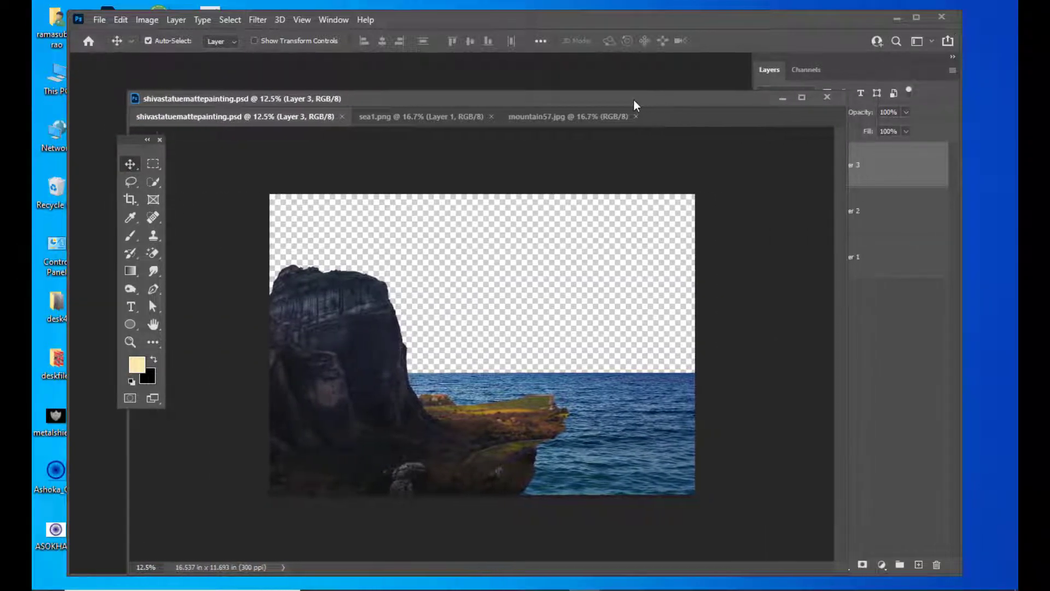
{"action": "left_click", "coordinate": [916, 17]}
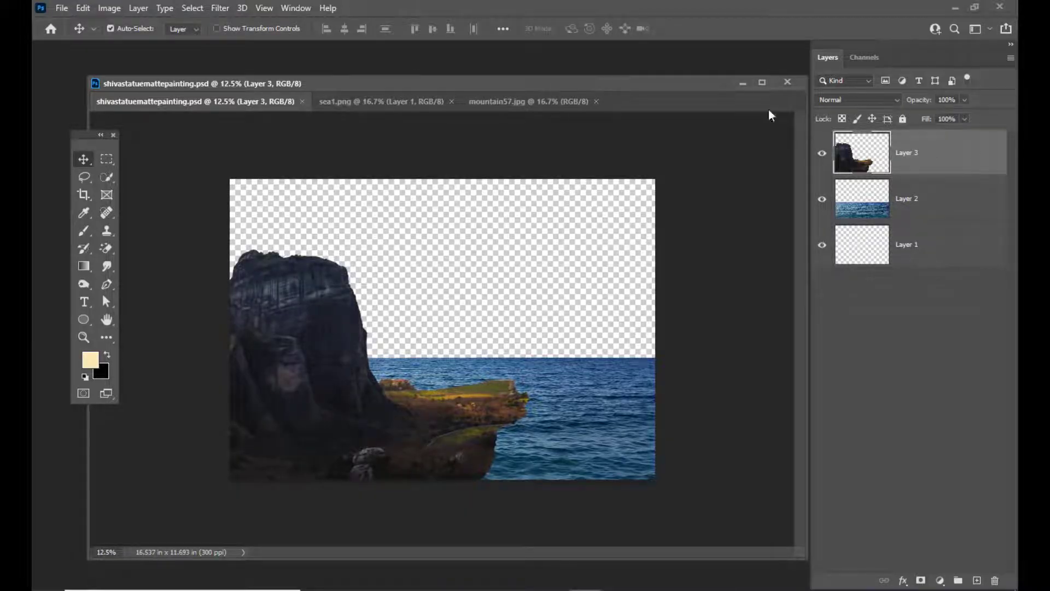
{"action": "left_click", "coordinate": [921, 580]}
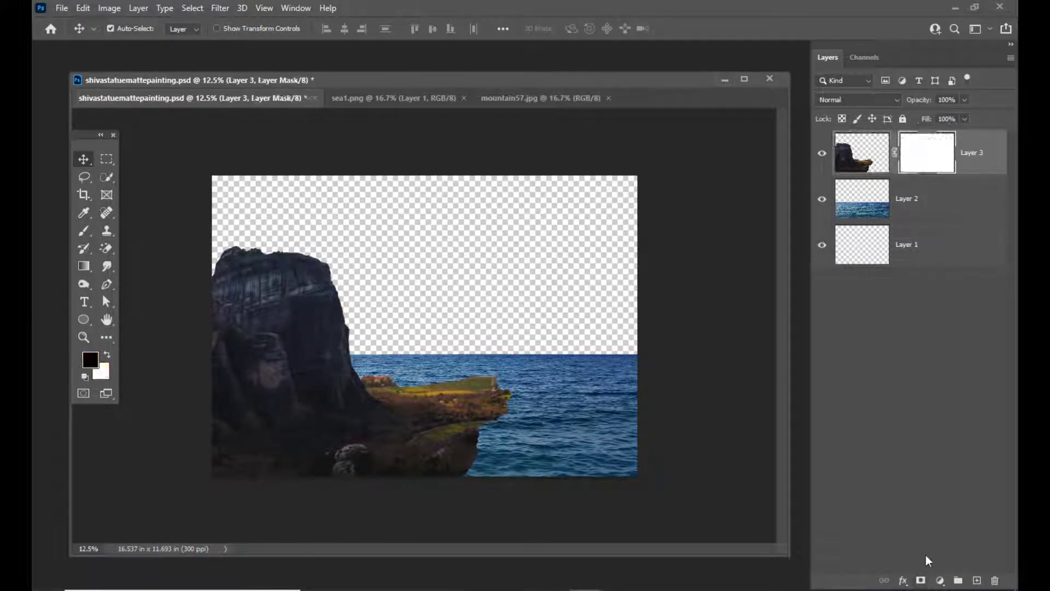
Step: Paint black on the cliff's mask with a 300 px Soft Round brush to hide the grassy ledge top and the outer rock over the sea
{"action": "left_click", "coordinate": [81, 236]}
{"action": "left_click", "coordinate": [146, 232]}
{"action": "left_click_drag", "start_coordinate": [413, 73], "coordinate": [482, 66]}
{"action": "left_click", "coordinate": [432, 29]}
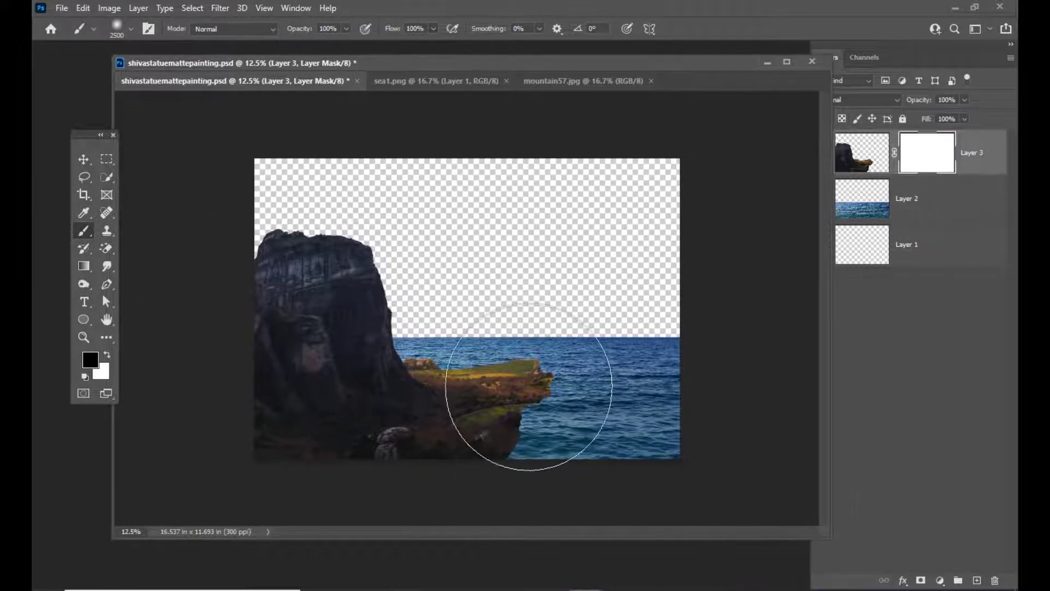
{"action": "key", "text": "bracketleft"}
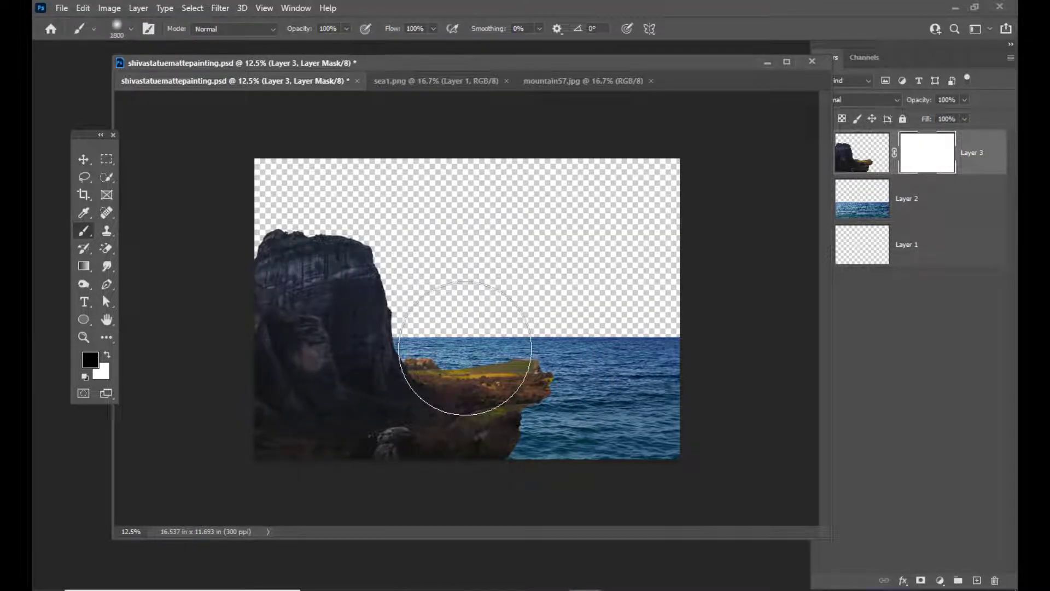
{"action": "key", "text": "bracketleft"}
{"action": "key", "text": "bracketleft"}
{"action": "key", "text": "bracketleft"}
{"action": "key", "text": "bracketleft"}
{"action": "key", "text": "bracketleft"}
{"action": "key", "text": "bracketleft"}
{"action": "key", "text": "bracketleft"}
{"action": "key", "text": "bracketleft"}
{"action": "key", "text": "bracketleft"}
{"action": "key", "text": "bracketleft"}
{"action": "key", "text": "bracketleft"}
{"action": "key", "text": "bracketleft"}
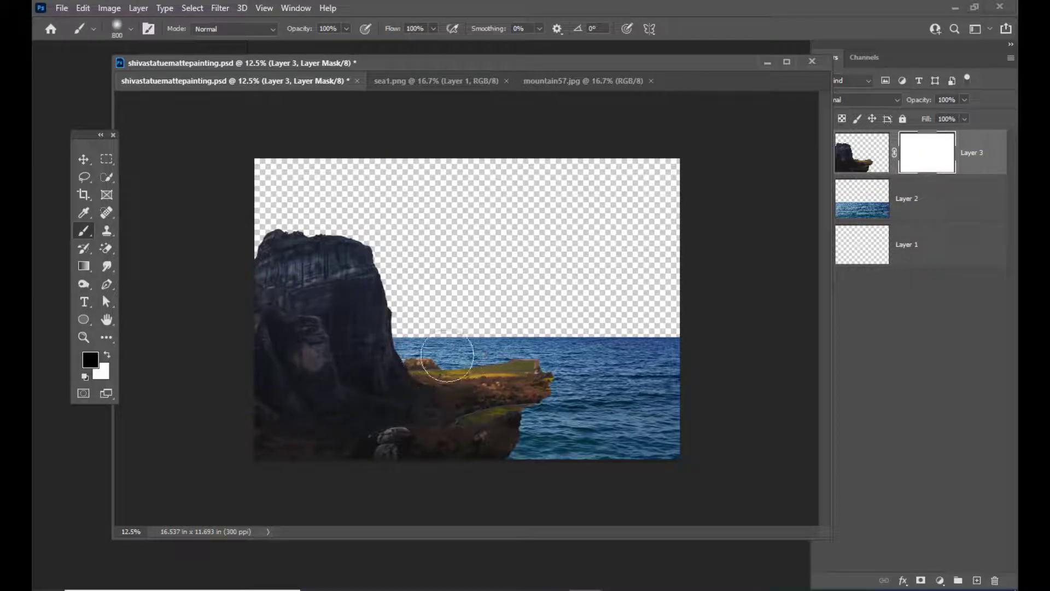
{"action": "key", "text": "bracketleft"}
{"action": "key", "text": "bracketleft"}
{"action": "key", "text": "bracketleft"}
{"action": "key", "text": "bracketleft"}
{"action": "key", "text": "bracketleft"}
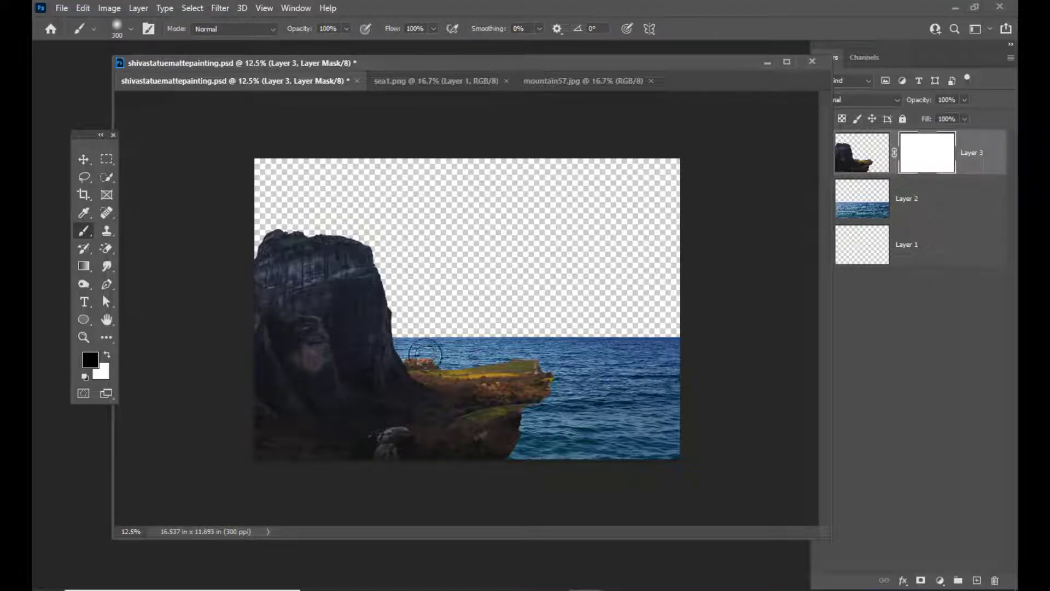
{"action": "key", "text": "bracketright"}
{"action": "key", "text": "bracketleft"}
{"action": "mouse_move", "coordinate": [411, 359]}
{"action": "left_mouse_down"}
{"action": "mouse_move", "coordinate": [538, 360]}
{"action": "mouse_move", "coordinate": [466, 359]}
{"action": "mouse_move", "coordinate": [566, 378]}
{"action": "mouse_move", "coordinate": [503, 468]}
{"action": "mouse_move", "coordinate": [443, 479]}
{"action": "mouse_move", "coordinate": [514, 463]}
{"action": "mouse_move", "coordinate": [493, 462]}
{"action": "mouse_move", "coordinate": [558, 382]}
{"action": "mouse_move", "coordinate": [524, 362]}
{"action": "mouse_move", "coordinate": [420, 358]}
{"action": "mouse_move", "coordinate": [549, 375]}
{"action": "mouse_move", "coordinate": [505, 427]}
{"action": "mouse_move", "coordinate": [495, 421]}
{"action": "mouse_move", "coordinate": [502, 413]}
{"action": "mouse_move", "coordinate": [460, 428]}
{"action": "mouse_move", "coordinate": [459, 455]}
{"action": "mouse_move", "coordinate": [500, 436]}
{"action": "mouse_move", "coordinate": [473, 428]}
{"action": "mouse_move", "coordinate": [548, 381]}
{"action": "left_mouse_up"}
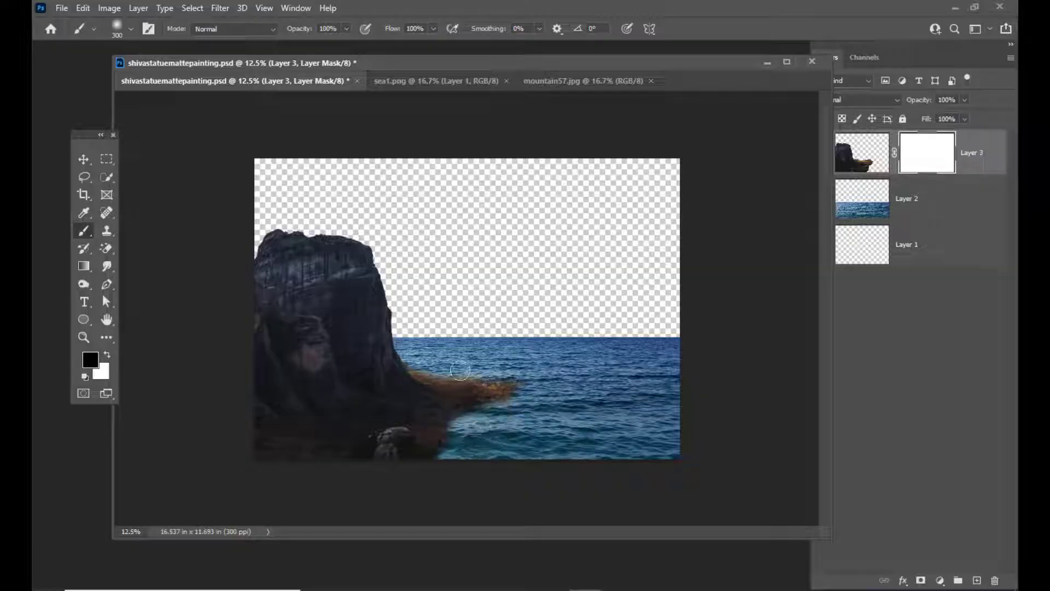
{"action": "left_click_drag", "start_coordinate": [460, 370], "coordinate": [395, 356]}
Step: Trim the remaining ledge's tip and underside on the mask with a 150 px Hard Round brush
{"action": "left_click", "coordinate": [116, 29]}
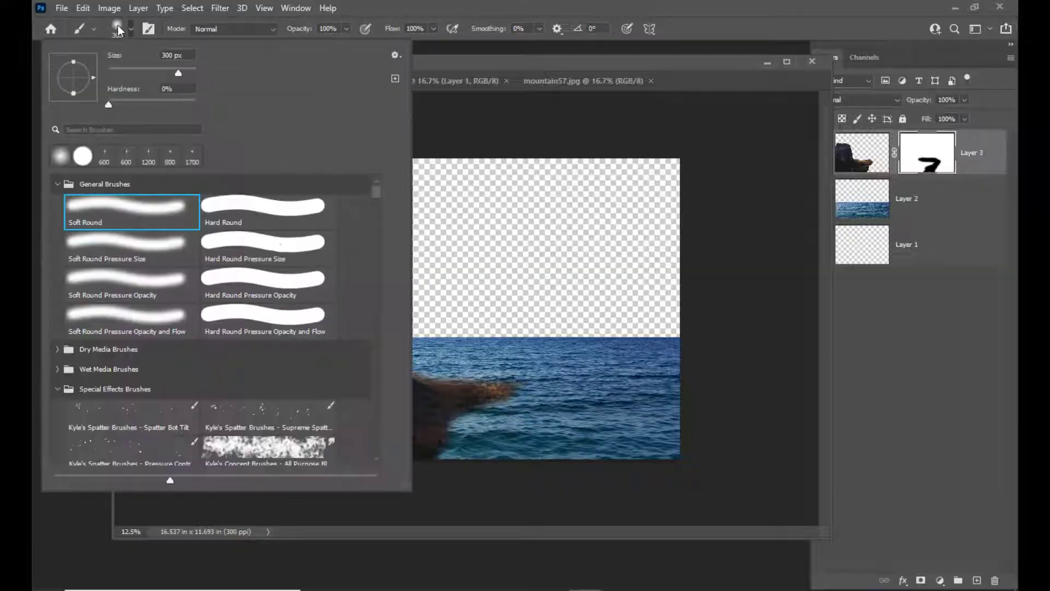
{"action": "left_click", "coordinate": [267, 222]}
{"action": "left_click", "coordinate": [550, 70]}
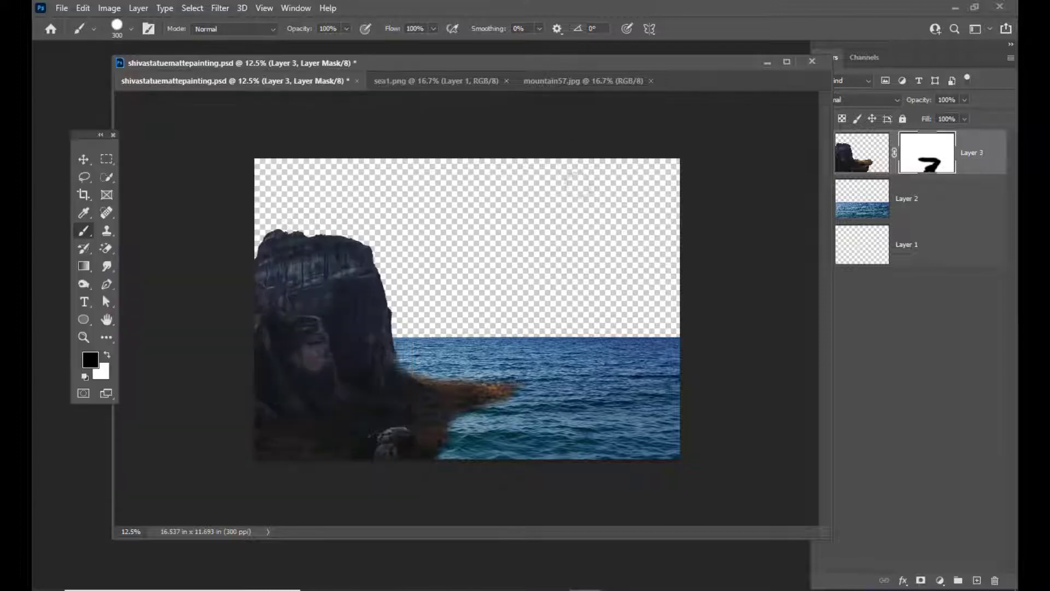
{"action": "key", "text": "bracketleft"}
{"action": "key", "text": "bracketright"}
{"action": "key", "text": "bracketright"}
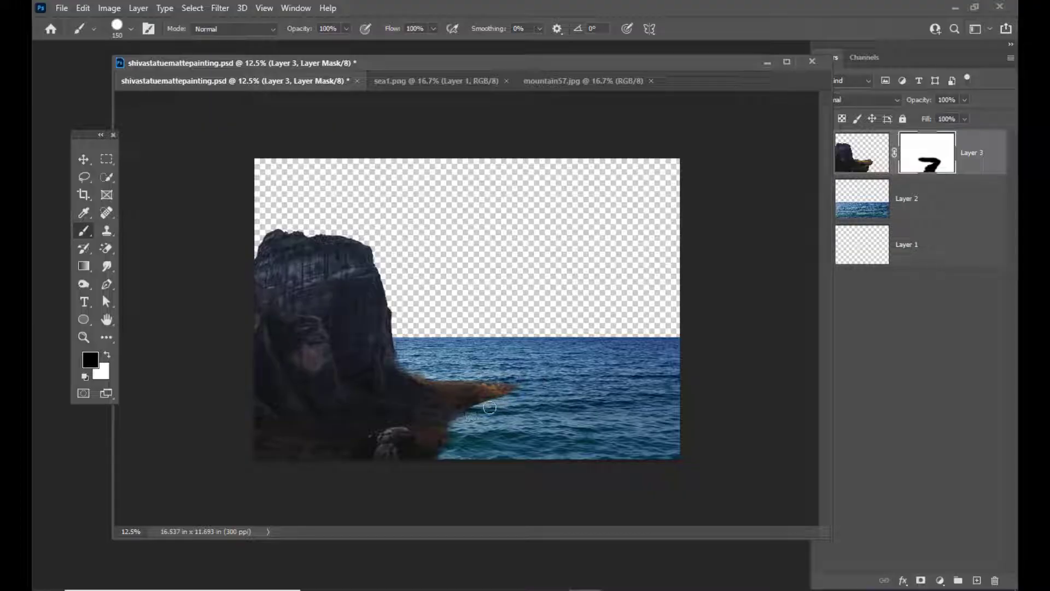
{"action": "mouse_move", "coordinate": [465, 413]}
{"action": "left_mouse_down"}
{"action": "mouse_move", "coordinate": [455, 440]}
{"action": "mouse_move", "coordinate": [469, 436]}
{"action": "left_mouse_up"}
Step: Soften the masked shoreline of the cliff with a 150 px Soft Round brush
{"action": "left_click", "coordinate": [120, 33]}
{"action": "left_click", "coordinate": [136, 216]}
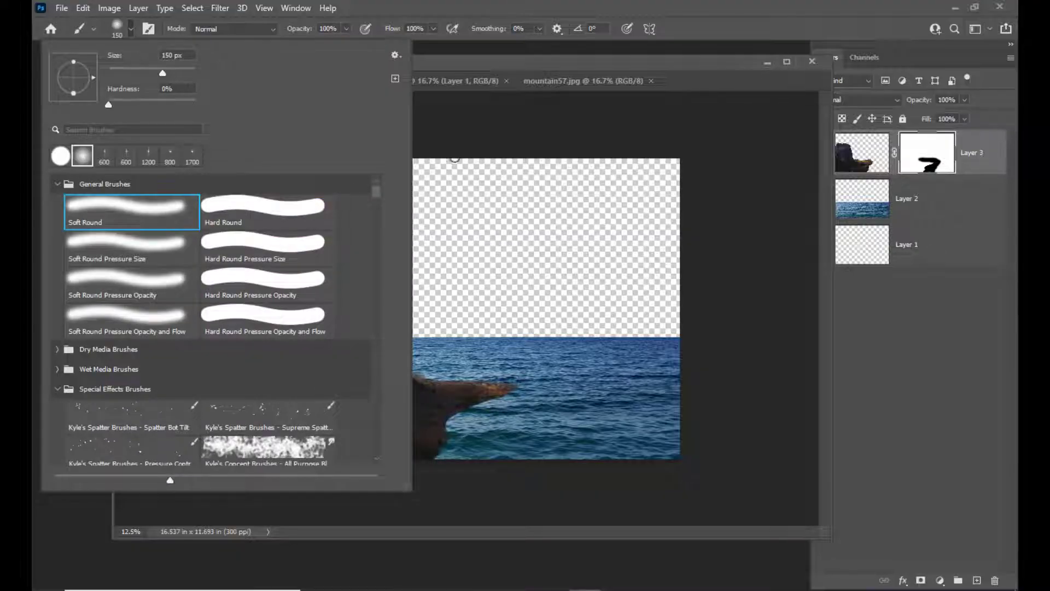
{"action": "left_click", "coordinate": [532, 65]}
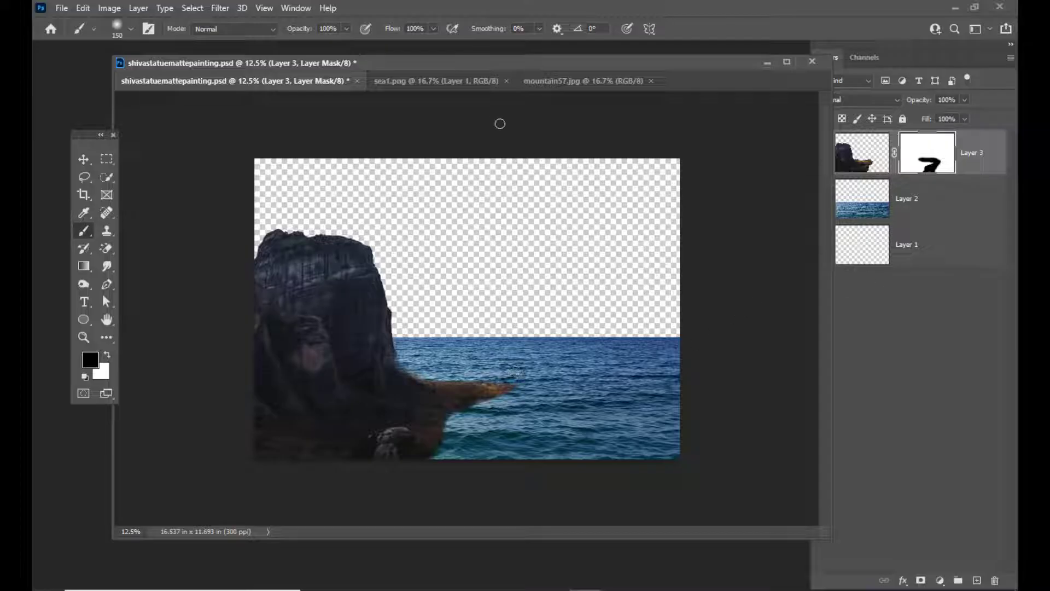
Step: Open the shiva image from the mattedesignfiles folder and enlarge its document window to show the whole picture
{"action": "left_click_drag", "start_coordinate": [473, 58], "coordinate": [441, 69]}
{"action": "left_click", "coordinate": [85, 159]}
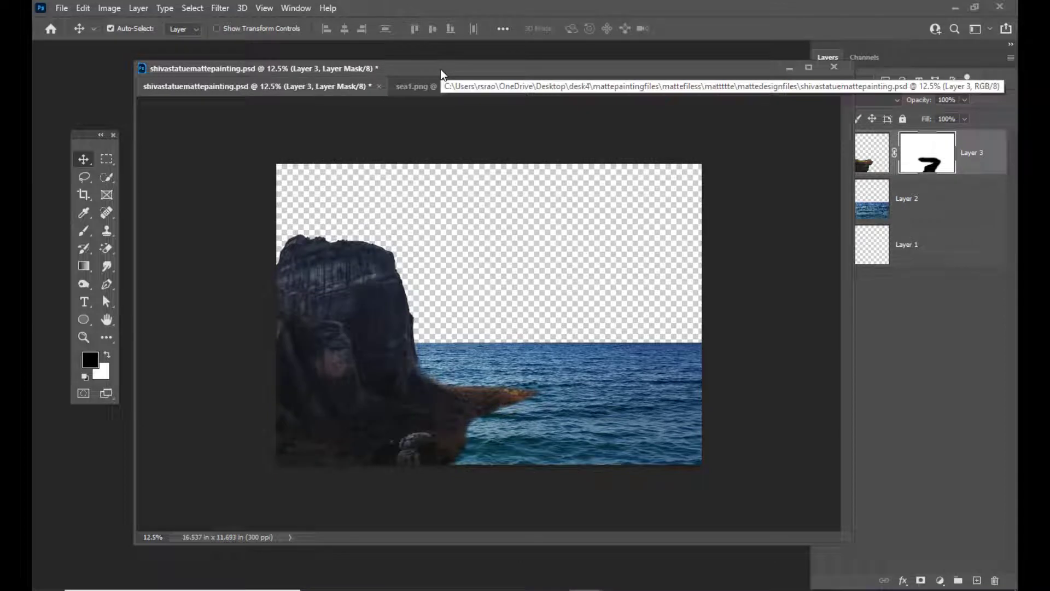
{"action": "key", "text": "ctrl+o"}
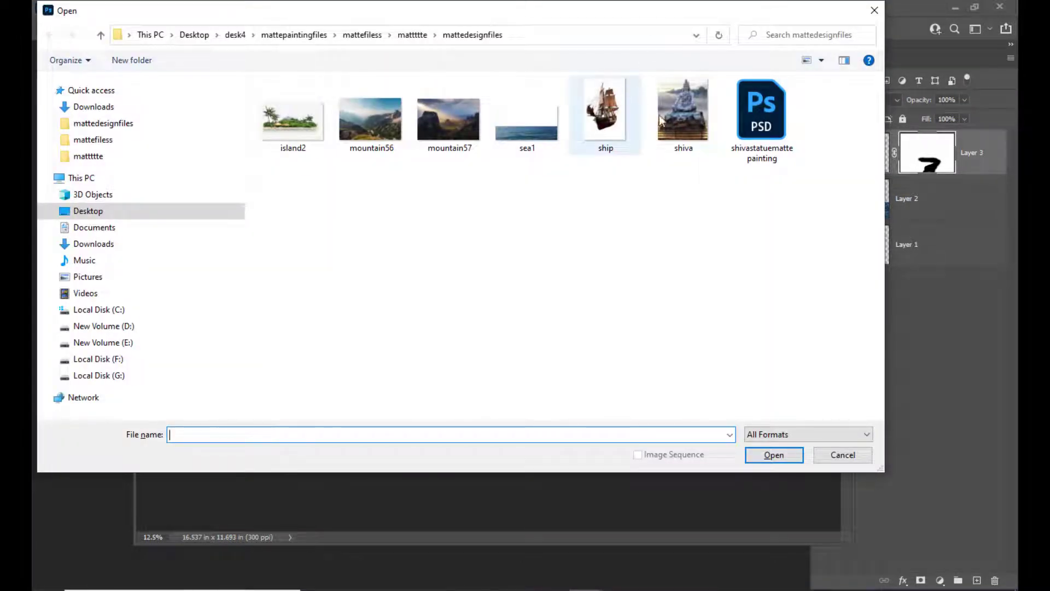
{"action": "left_click", "coordinate": [660, 121]}
{"action": "left_click", "coordinate": [789, 455]}
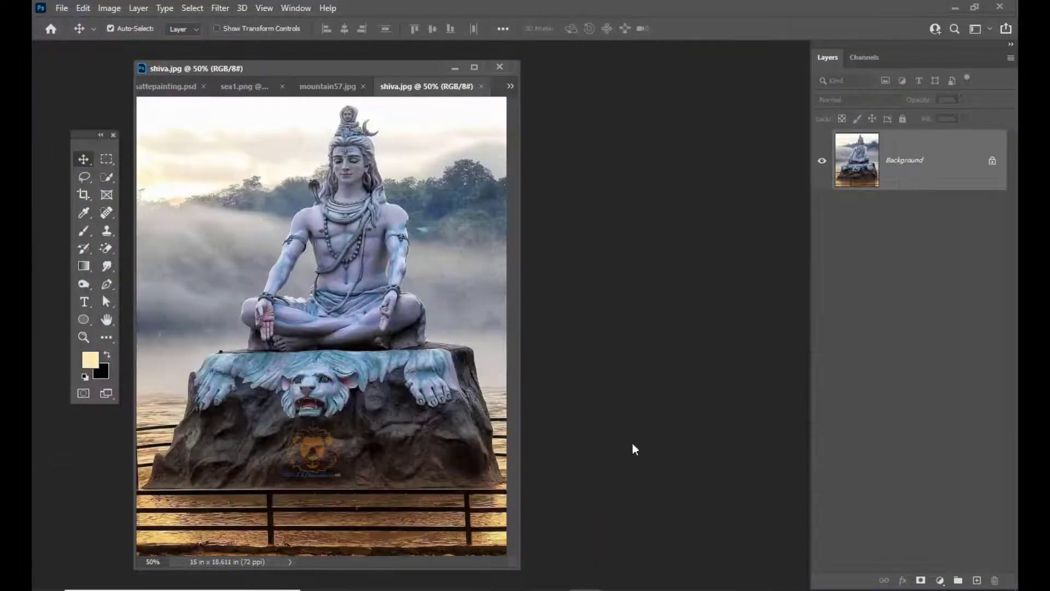
{"action": "left_click_drag", "start_coordinate": [510, 558], "coordinate": [830, 564]}
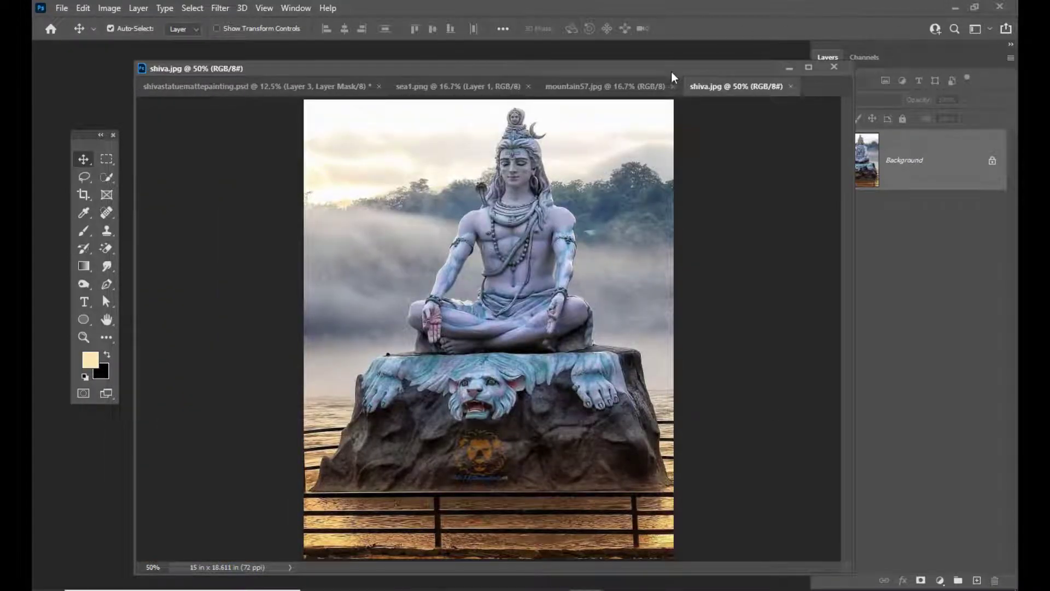
{"action": "left_click_drag", "start_coordinate": [672, 74], "coordinate": [624, 75]}
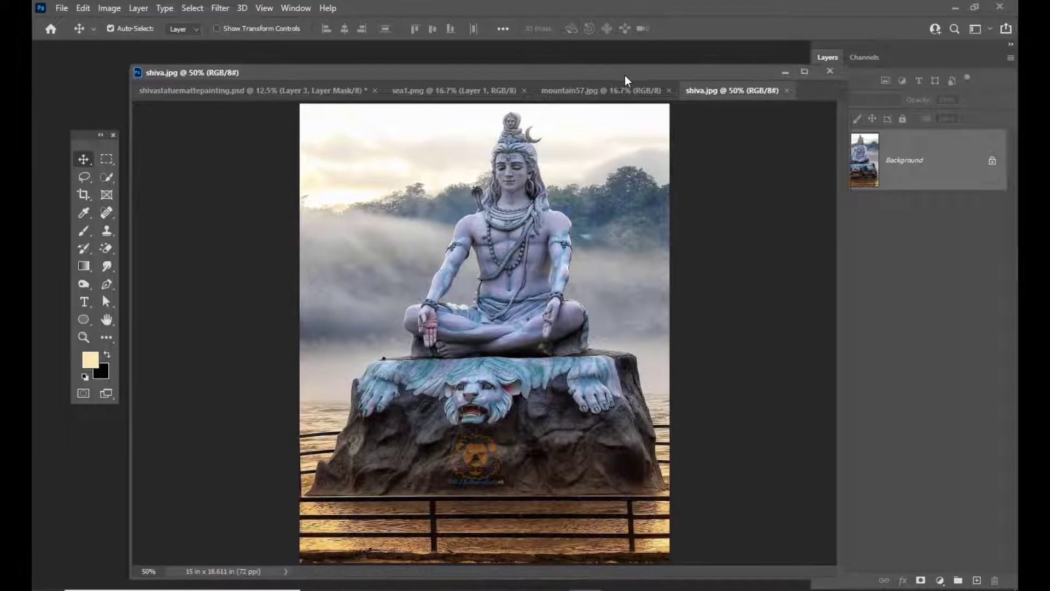
Step: Select the seated Shiva figure above the rock base with the Object Selection tool in Lasso mode
{"action": "left_click", "coordinate": [105, 179]}
{"action": "left_click", "coordinate": [160, 191]}
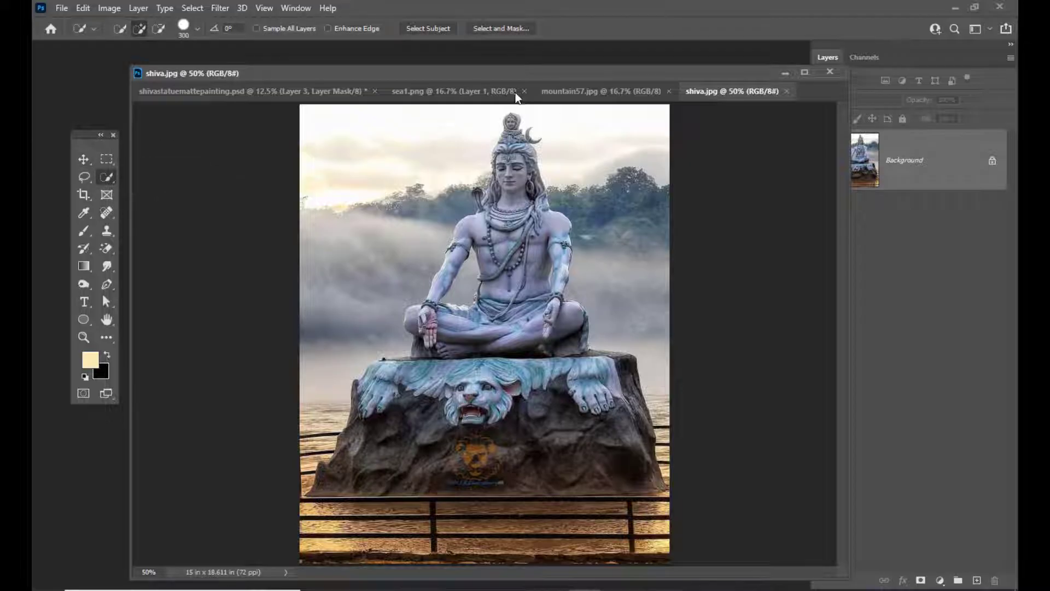
{"action": "mouse_move", "coordinate": [518, 67]}
{"action": "left_mouse_down"}
{"action": "mouse_move", "coordinate": [493, 64]}
{"action": "mouse_move", "coordinate": [484, 94]}
{"action": "mouse_move", "coordinate": [490, 78]}
{"action": "mouse_move", "coordinate": [441, 91]}
{"action": "left_mouse_up"}
{"action": "right_click", "coordinate": [107, 175]}
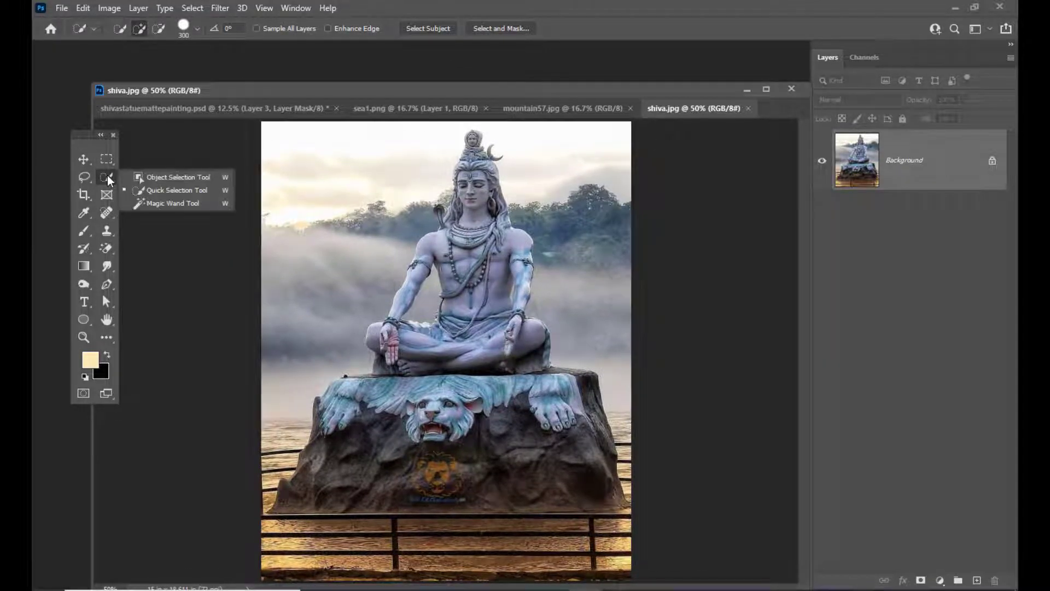
{"action": "left_click", "coordinate": [137, 176]}
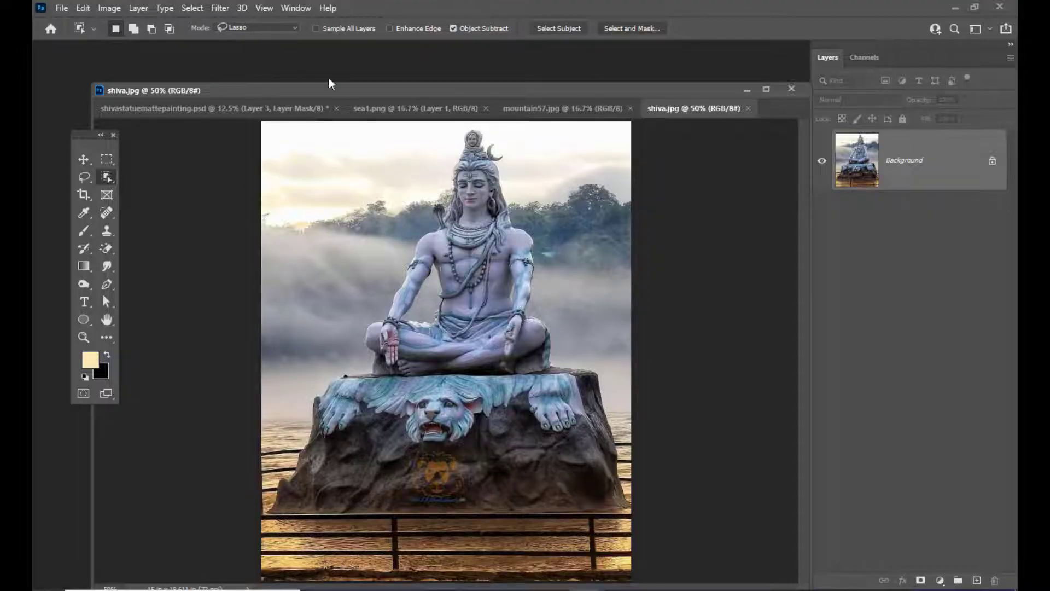
{"action": "left_click_drag", "start_coordinate": [345, 89], "coordinate": [355, 90]}
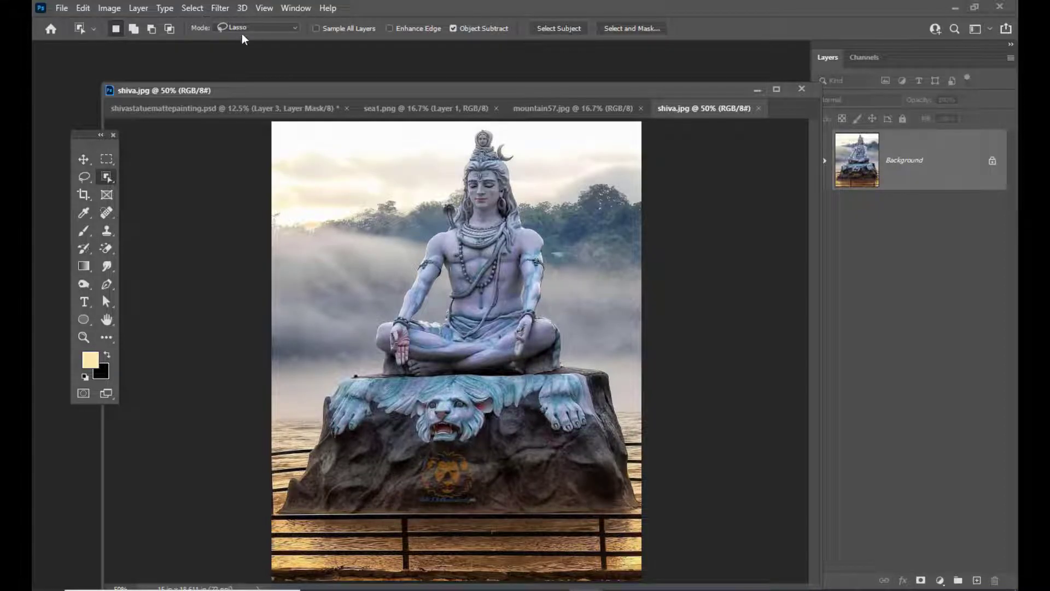
{"action": "mouse_move", "coordinate": [435, 221]}
{"action": "left_mouse_down"}
{"action": "mouse_move", "coordinate": [460, 133]}
{"action": "mouse_move", "coordinate": [482, 123]}
{"action": "mouse_move", "coordinate": [519, 132]}
{"action": "mouse_move", "coordinate": [540, 170]}
{"action": "mouse_move", "coordinate": [574, 331]}
{"action": "mouse_move", "coordinate": [574, 365]}
{"action": "mouse_move", "coordinate": [560, 381]}
{"action": "mouse_move", "coordinate": [379, 376]}
{"action": "mouse_move", "coordinate": [363, 357]}
{"action": "mouse_move", "coordinate": [362, 330]}
{"action": "mouse_move", "coordinate": [438, 215]}
{"action": "left_mouse_up"}
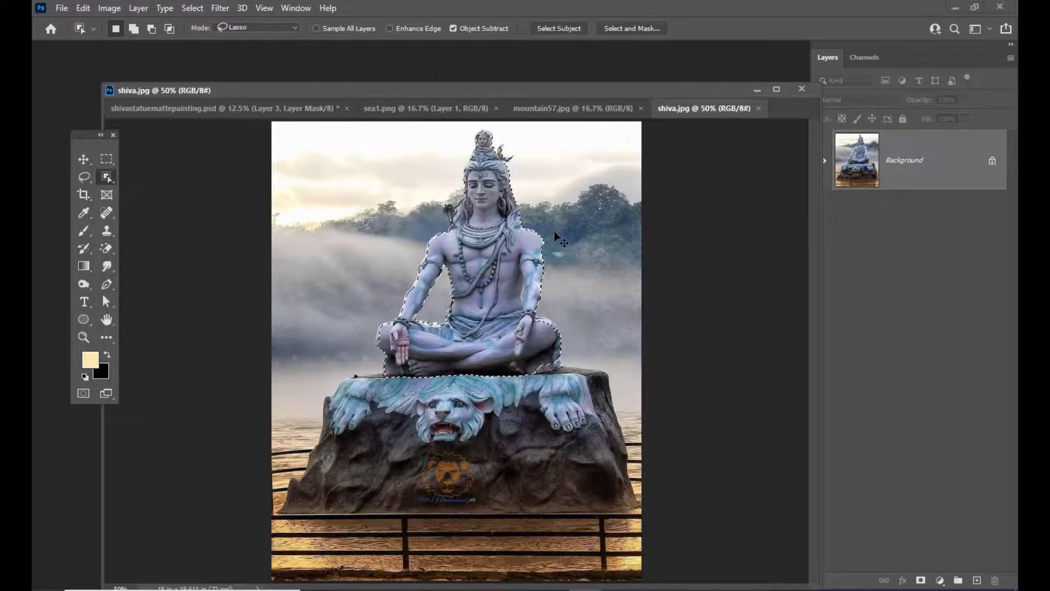
Step: Examine the selection outline at 200% around the statue's arms, torso, knee and the gaps beside the body
{"action": "key", "text": "ctrl+plus"}
{"action": "key", "text": "ctrl+plus"}
{"action": "scroll", "coordinate": [580, 273], "scroll_direction": "up", "scroll_amount": 3}
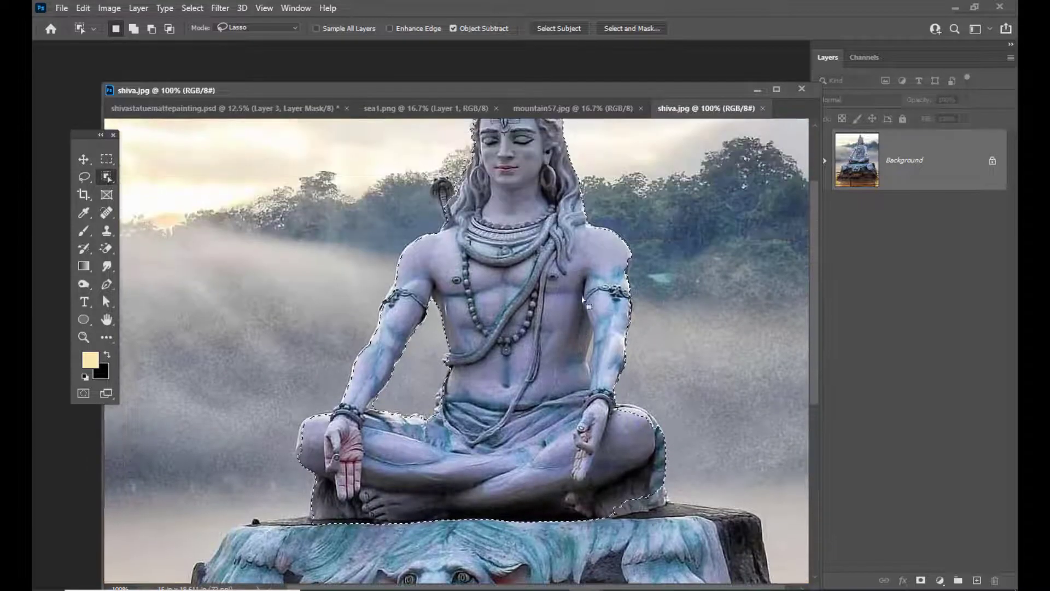
{"action": "key", "text": "ctrl+plus"}
{"action": "scroll", "coordinate": [720, 412], "scroll_direction": "down", "scroll_amount": 3}
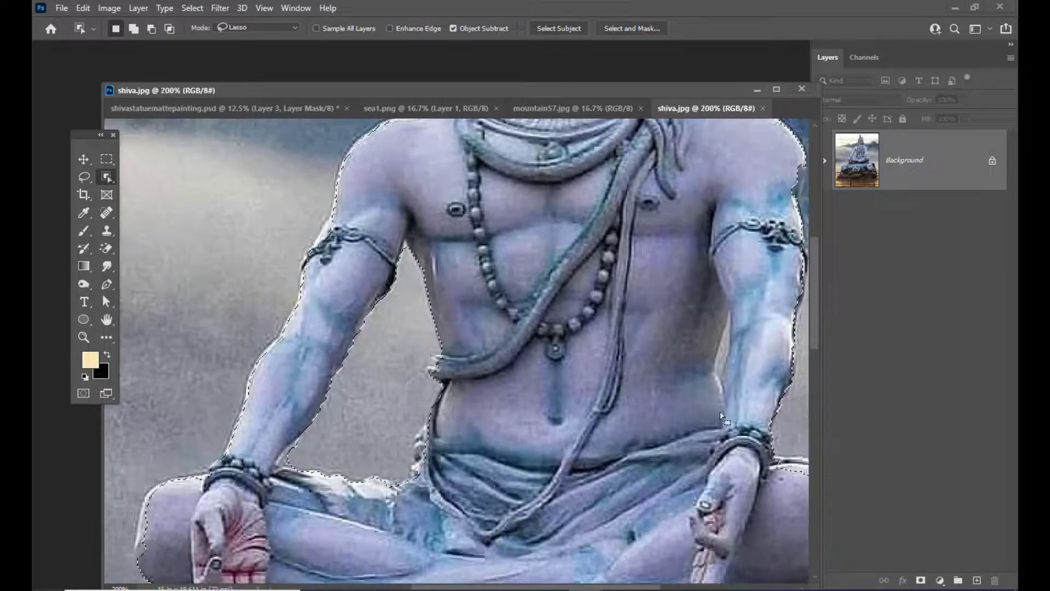
{"action": "scroll", "coordinate": [632, 539], "scroll_direction": "down", "scroll_amount": 3}
{"action": "scroll", "coordinate": [689, 547], "scroll_direction": "right", "scroll_amount": 4}
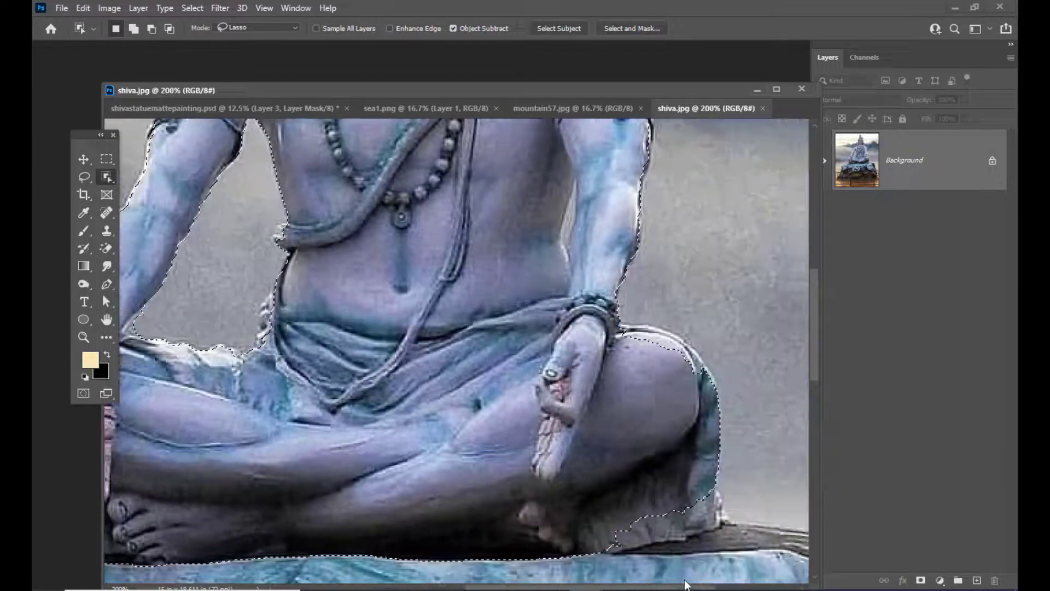
{"action": "key", "text": "shift"}
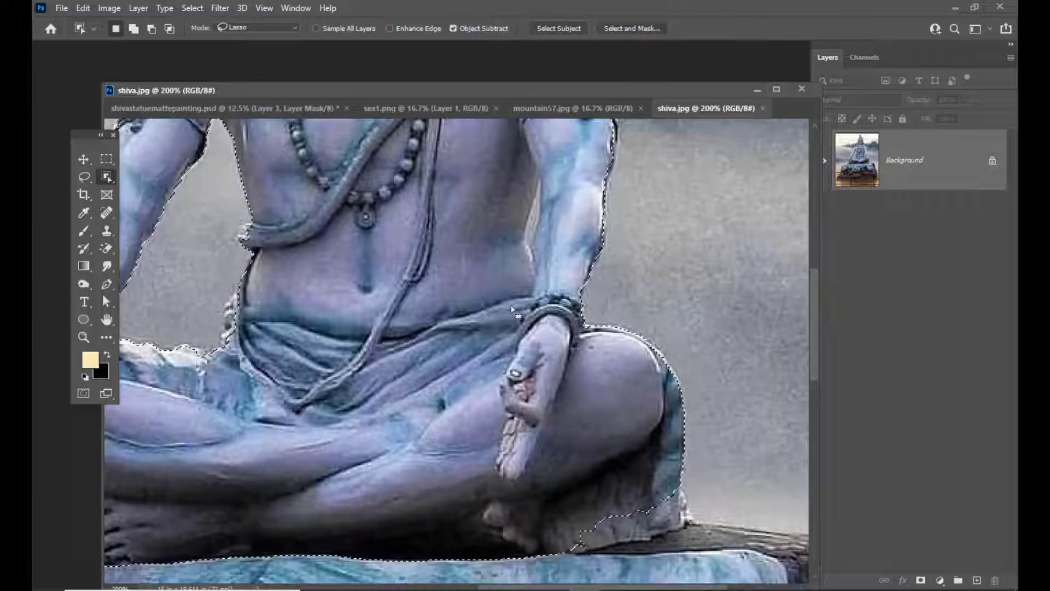
{"action": "scroll", "coordinate": [514, 296], "scroll_direction": "up", "scroll_amount": 2}
{"action": "scroll", "coordinate": [514, 296], "scroll_direction": "up", "scroll_amount": 3}
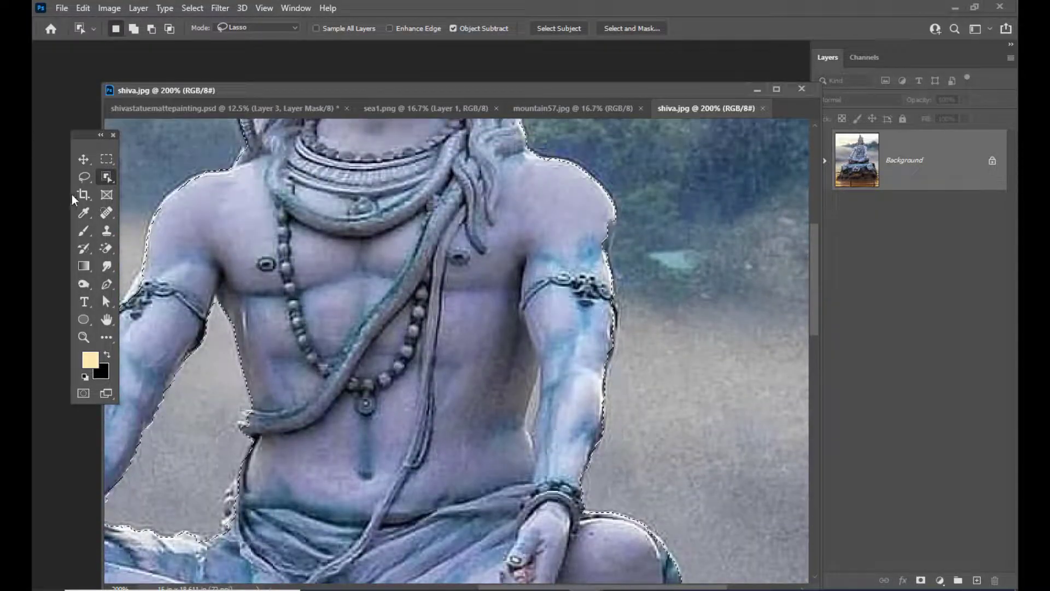
Step: Subtract the background gap between the statue's torso and its arm with the bracelet from the selection using the Lasso tool
{"action": "left_click", "coordinate": [133, 193]}
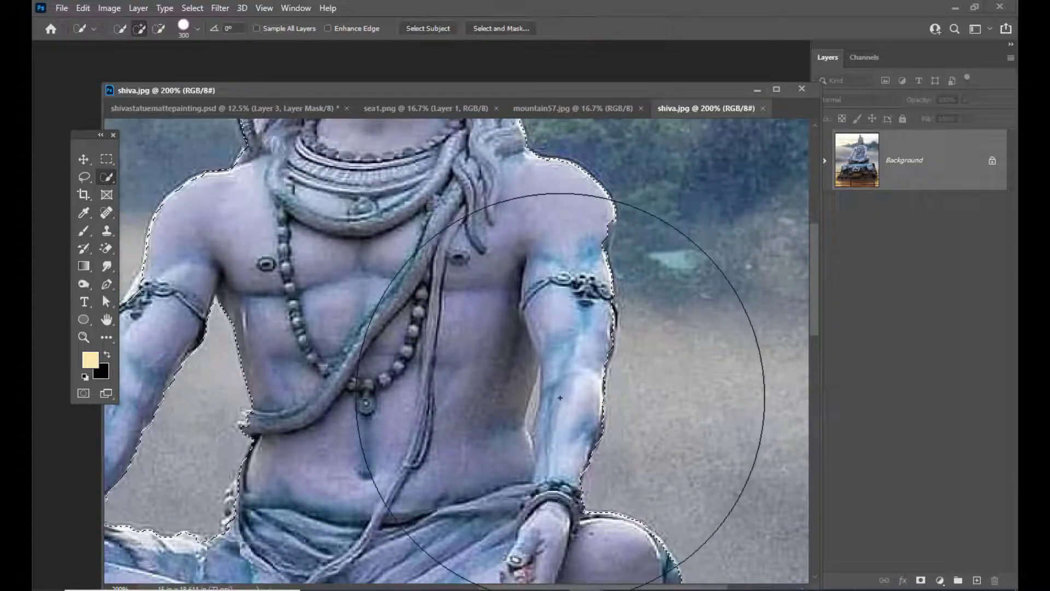
{"action": "left_click", "coordinate": [83, 180]}
{"action": "left_click", "coordinate": [84, 180]}
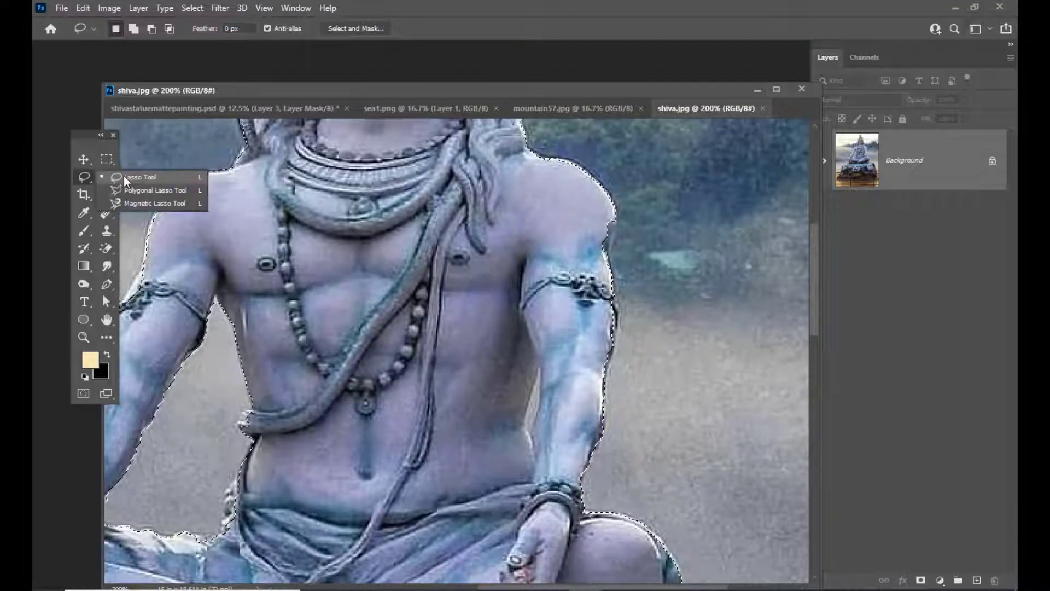
{"action": "left_click", "coordinate": [127, 190]}
{"action": "key", "text": "alt"}
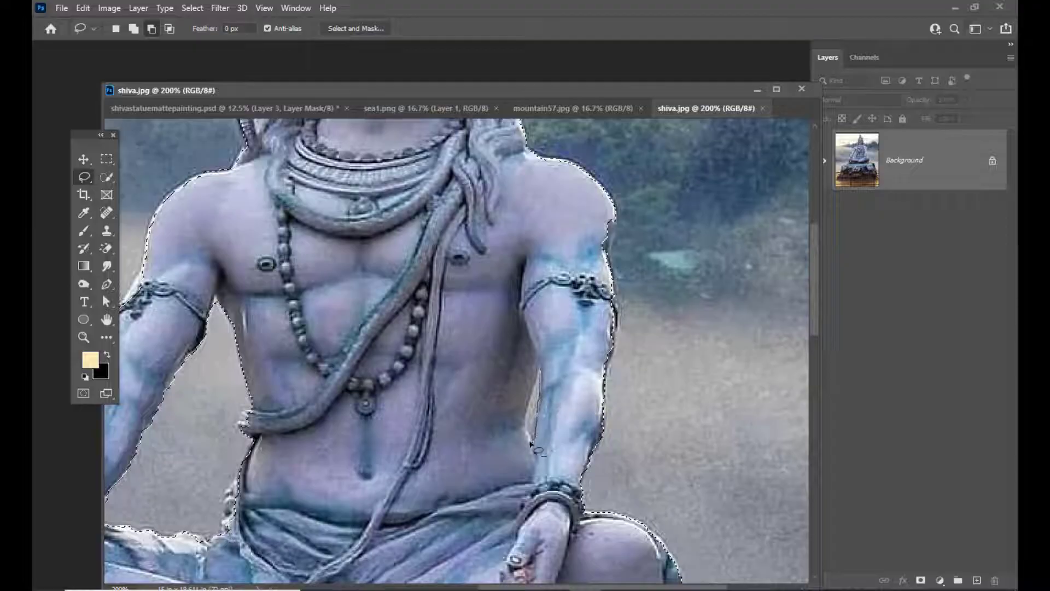
{"action": "mouse_move", "coordinate": [525, 426]}
{"action": "left_mouse_down"}
{"action": "mouse_move", "coordinate": [539, 415]}
{"action": "mouse_move", "coordinate": [542, 378]}
{"action": "left_mouse_up"}
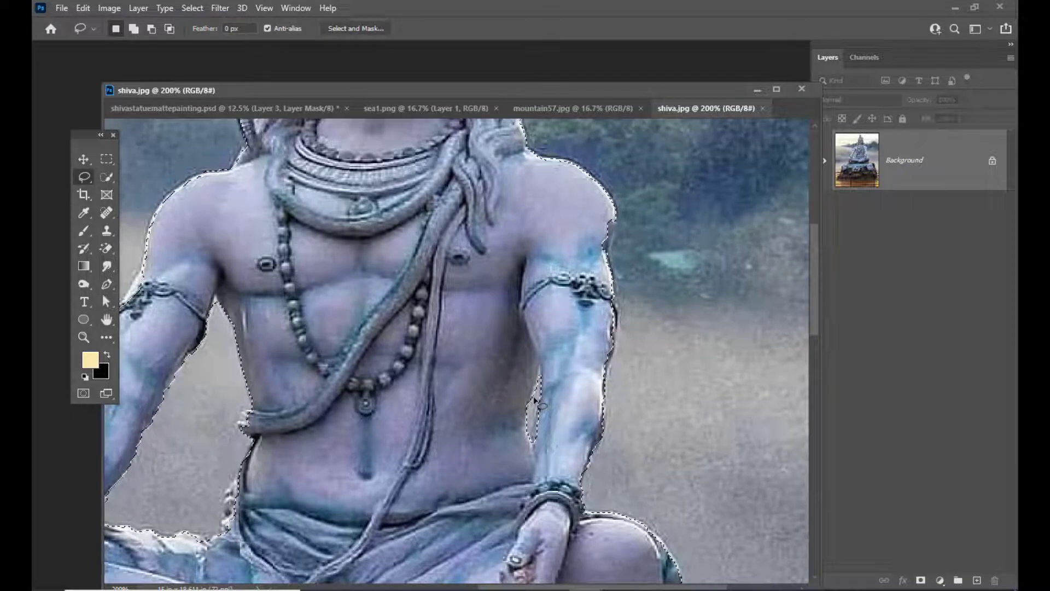
{"action": "key", "text": "alt"}
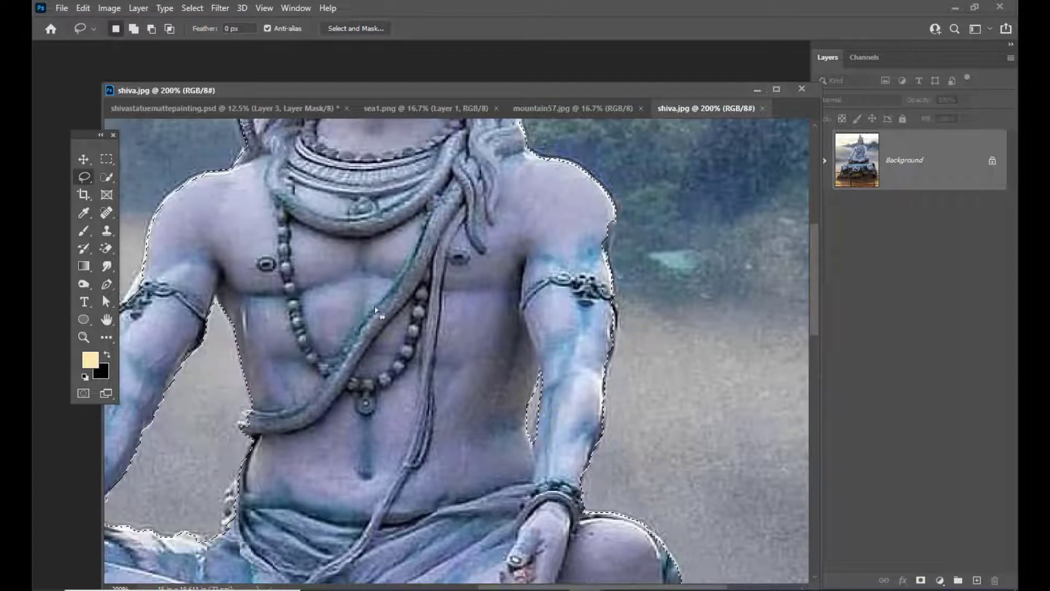
Step: Refine the selection with the Lasso tool around the crescent moon and the small head on top of the hair
{"action": "scroll", "coordinate": [459, 283], "scroll_direction": "up", "scroll_amount": 6}
{"action": "scroll", "coordinate": [459, 283], "scroll_direction": "up", "scroll_amount": 2}
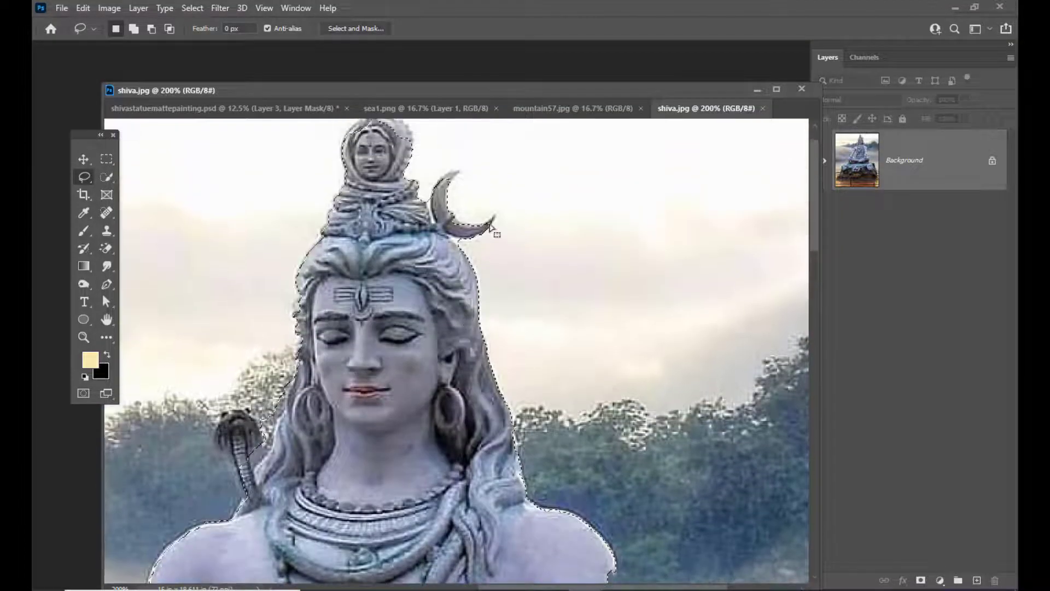
{"action": "key", "text": "shift"}
{"action": "mouse_move", "coordinate": [445, 176]}
{"action": "left_mouse_down"}
{"action": "mouse_move", "coordinate": [455, 172]}
{"action": "mouse_move", "coordinate": [438, 211]}
{"action": "mouse_move", "coordinate": [501, 225]}
{"action": "mouse_move", "coordinate": [489, 229]}
{"action": "left_mouse_up"}
{"action": "key", "text": "shift"}
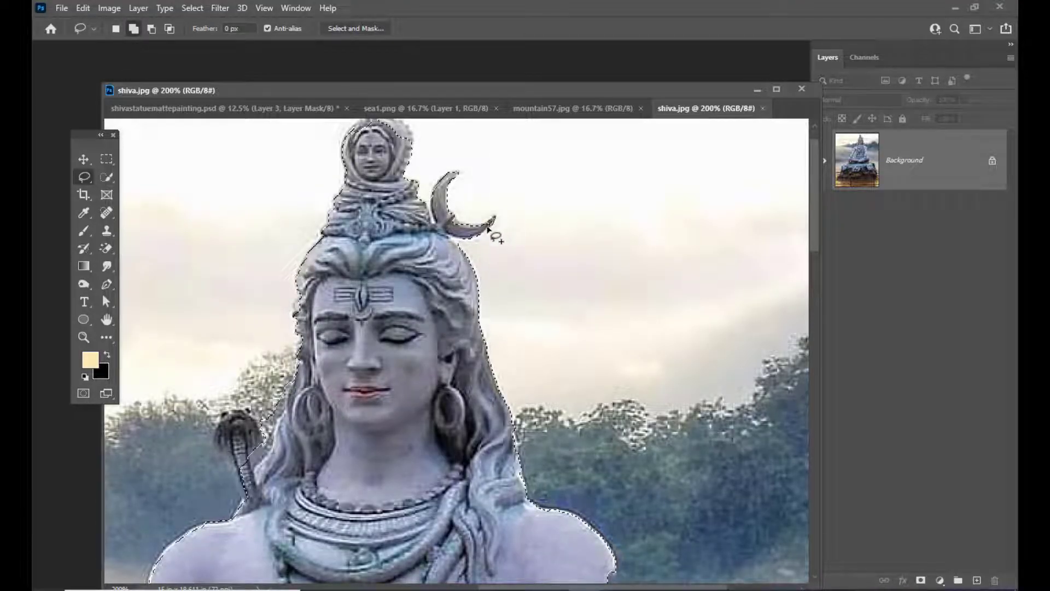
{"action": "key", "text": "alt"}
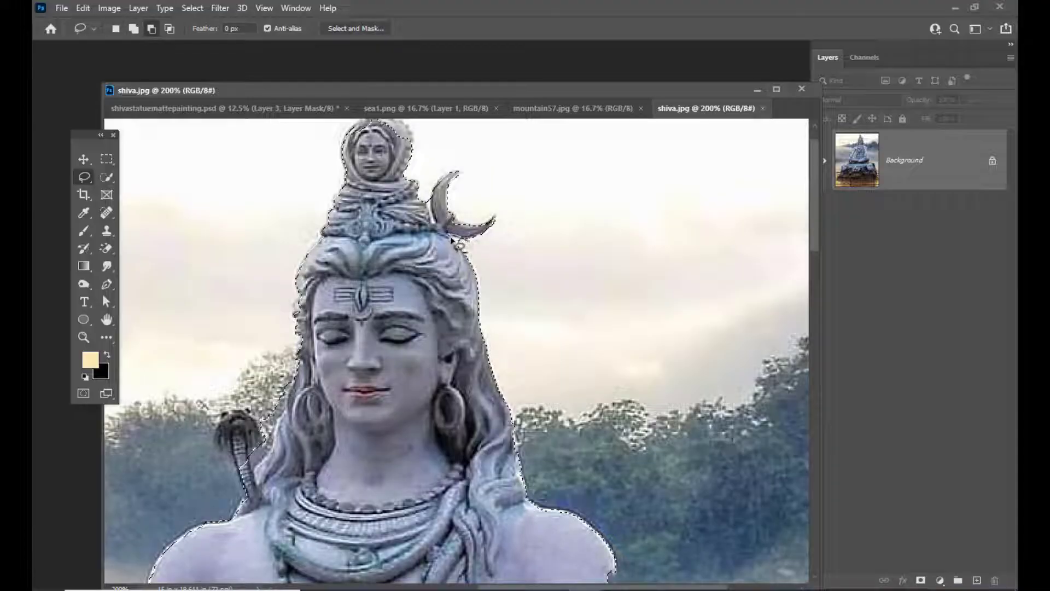
{"action": "scroll", "coordinate": [354, 245], "scroll_direction": "up", "scroll_amount": 2}
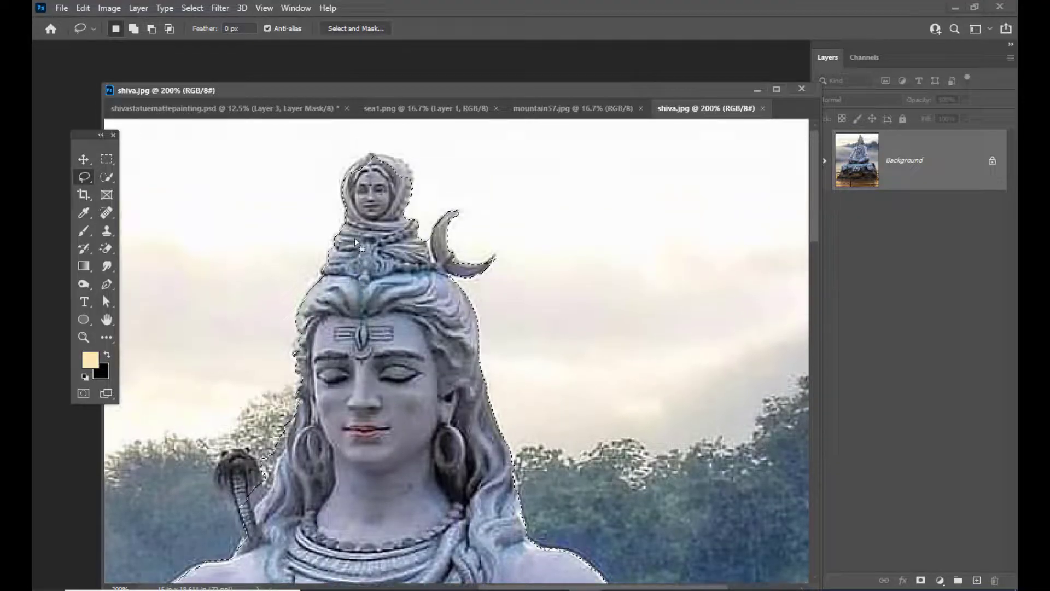
{"action": "key", "text": "shift"}
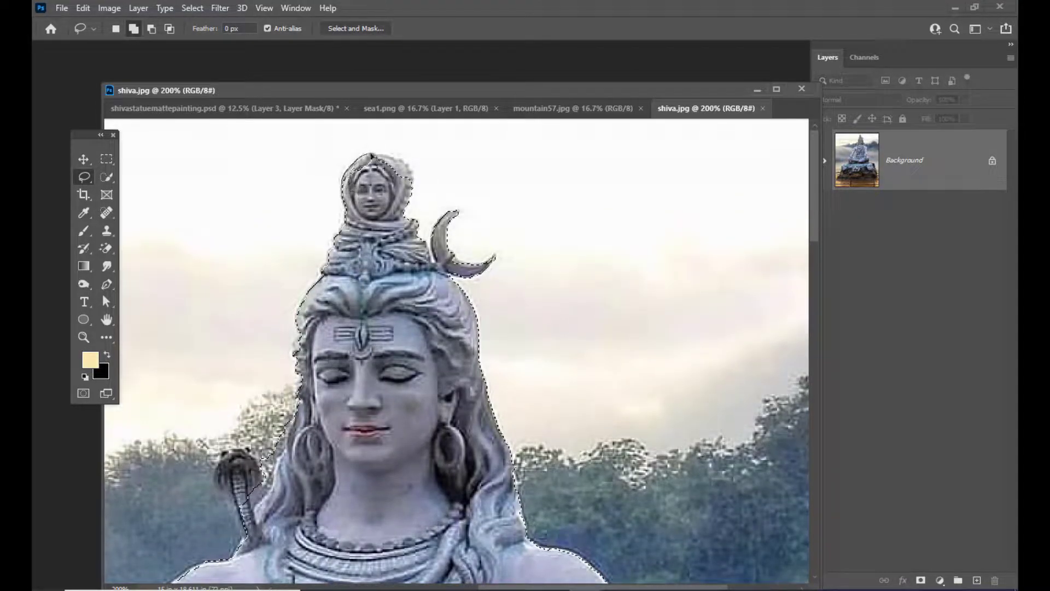
{"action": "mouse_move", "coordinate": [371, 156]}
{"action": "left_mouse_down"}
{"action": "mouse_move", "coordinate": [406, 163]}
{"action": "mouse_move", "coordinate": [419, 193]}
{"action": "mouse_move", "coordinate": [377, 190]}
{"action": "left_mouse_up"}
Step: Correct the selection around the cobra beside the neck, excluding the background by the hair and adding the whole hood
{"action": "scroll", "coordinate": [288, 285], "scroll_direction": "down", "scroll_amount": 5}
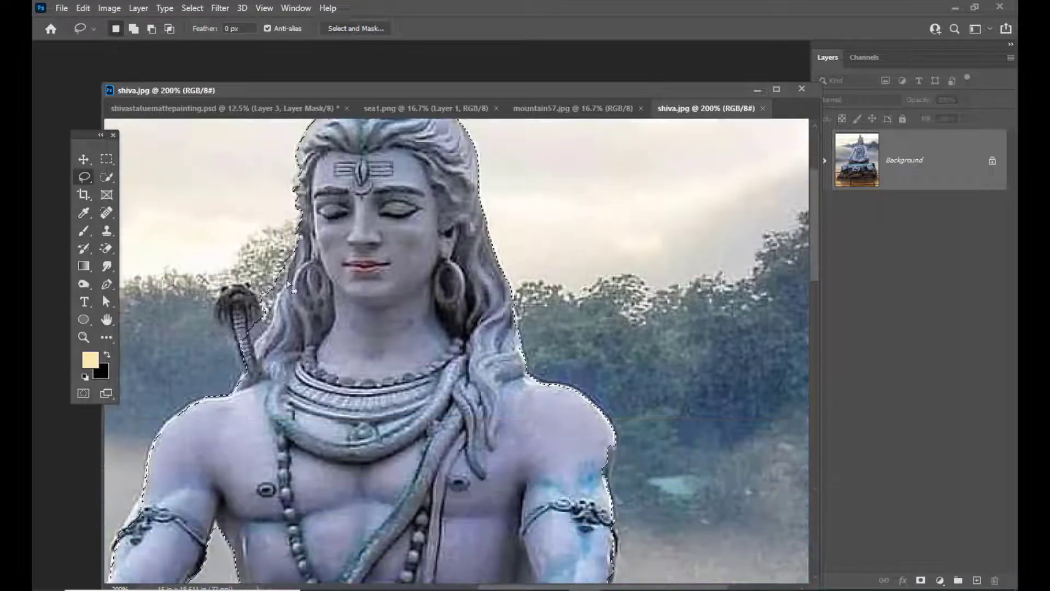
{"action": "key", "text": "alt"}
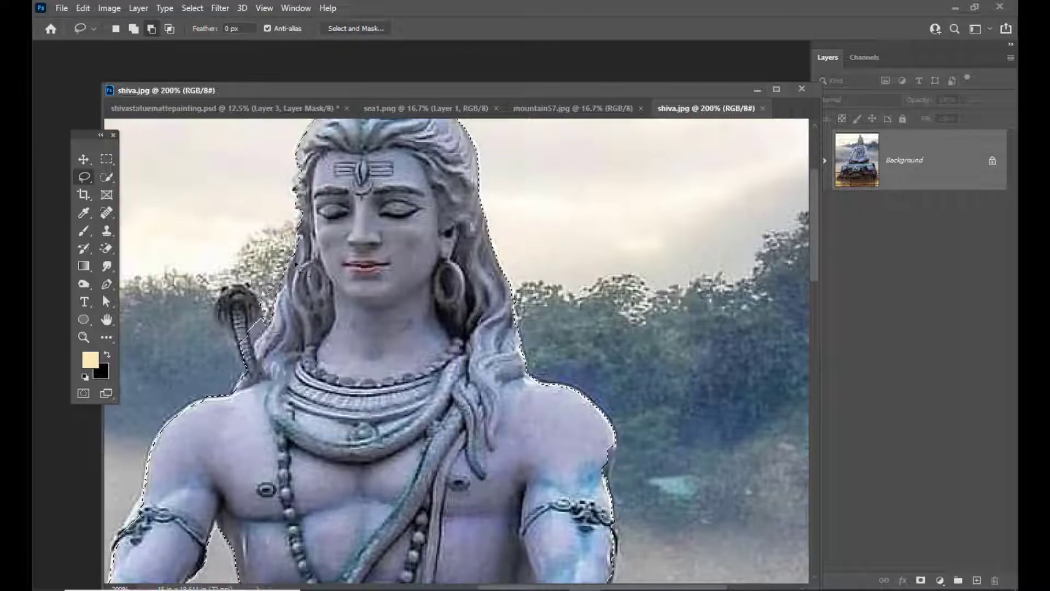
{"action": "key", "text": "shift"}
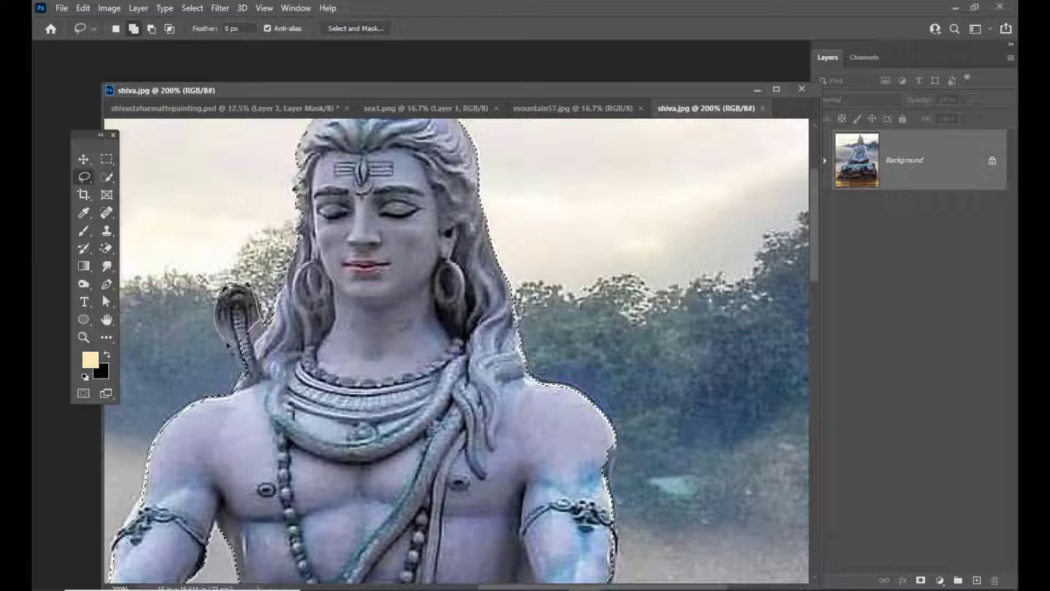
{"action": "left_click_drag", "start_coordinate": [257, 391], "coordinate": [255, 386]}
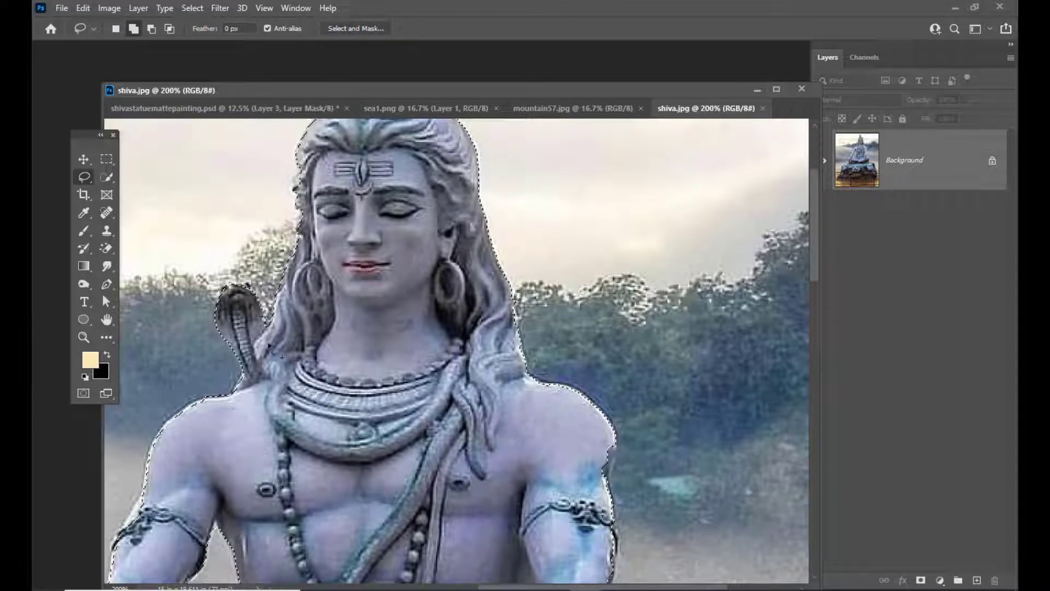
Step: Add the missed area at the statue's base beneath the knee to the selection with the Lasso tool
{"action": "scroll", "coordinate": [331, 356], "scroll_direction": "down", "scroll_amount": 3}
{"action": "scroll", "coordinate": [331, 355], "scroll_direction": "down", "scroll_amount": 2}
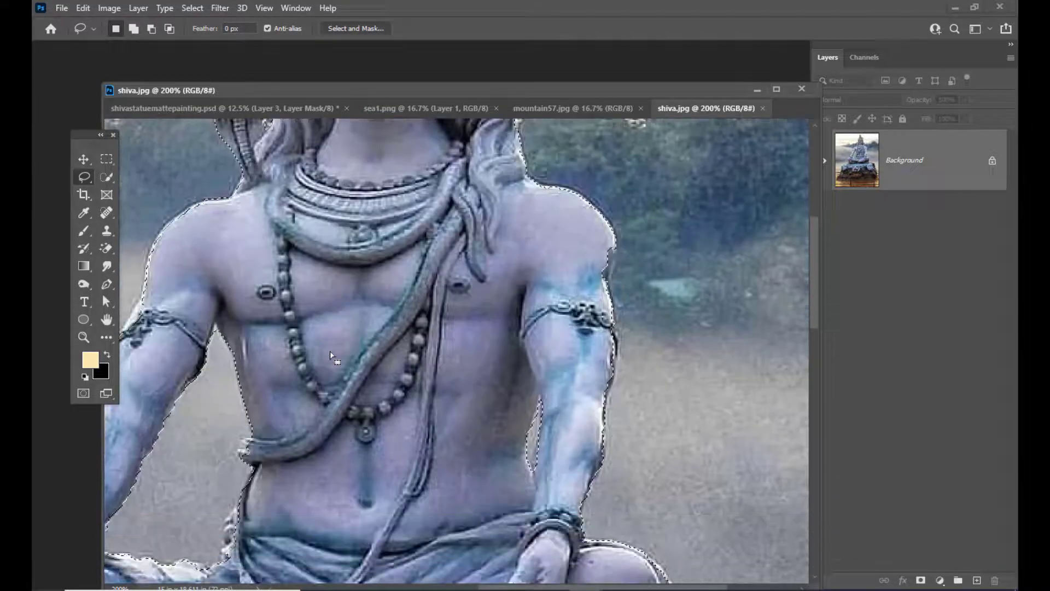
{"action": "key", "text": "ctrl+minus"}
{"action": "key", "text": "ctrl+minus"}
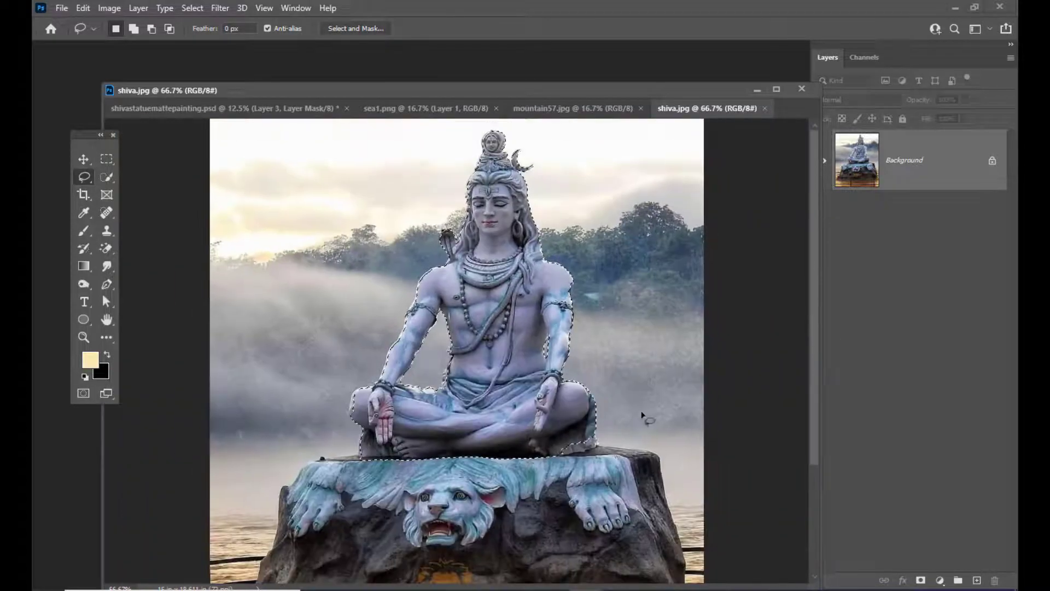
{"action": "key", "text": "shift"}
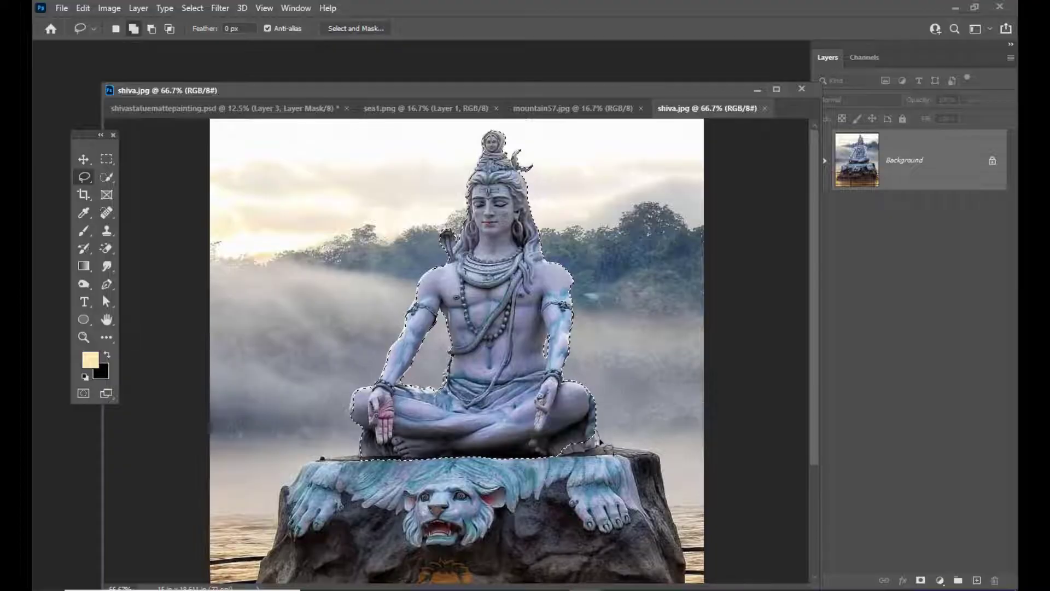
{"action": "left_click_drag", "start_coordinate": [567, 461], "coordinate": [554, 458]}
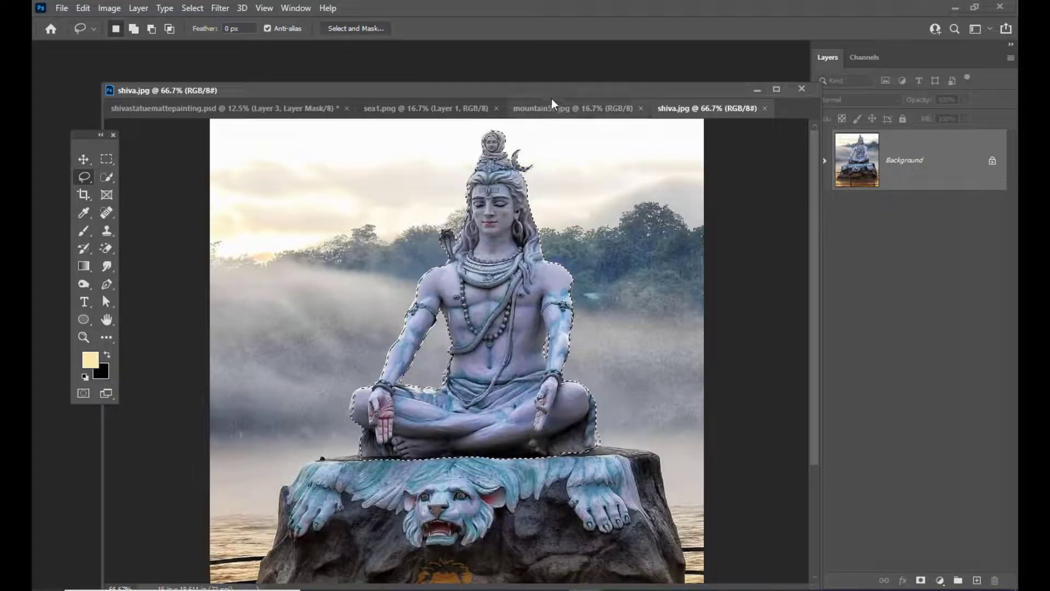
Step: Move the selected Shiva figure into shivastatuemattepainting.psd and place it on the sea horizon to the right of the cliff
{"action": "left_click_drag", "start_coordinate": [570, 96], "coordinate": [673, 97]}
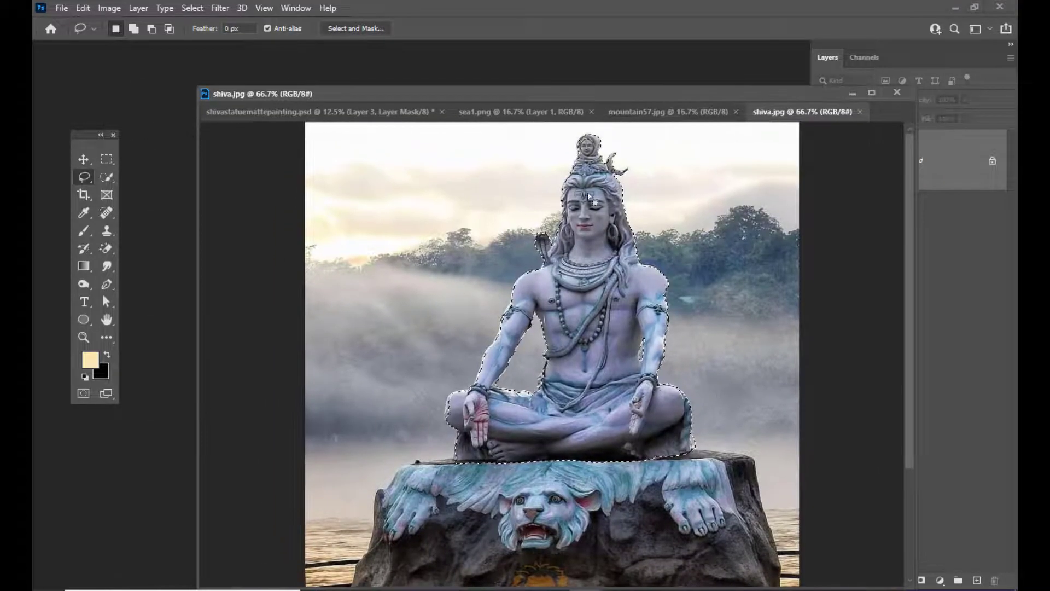
{"action": "left_click", "coordinate": [84, 159]}
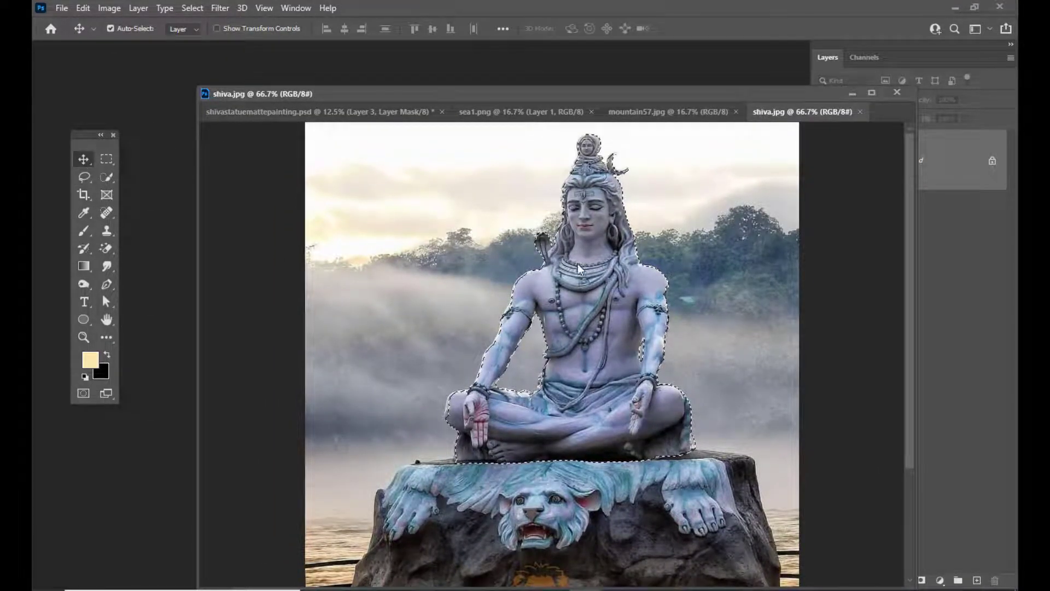
{"action": "left_click_drag", "start_coordinate": [534, 323], "coordinate": [648, 368]}
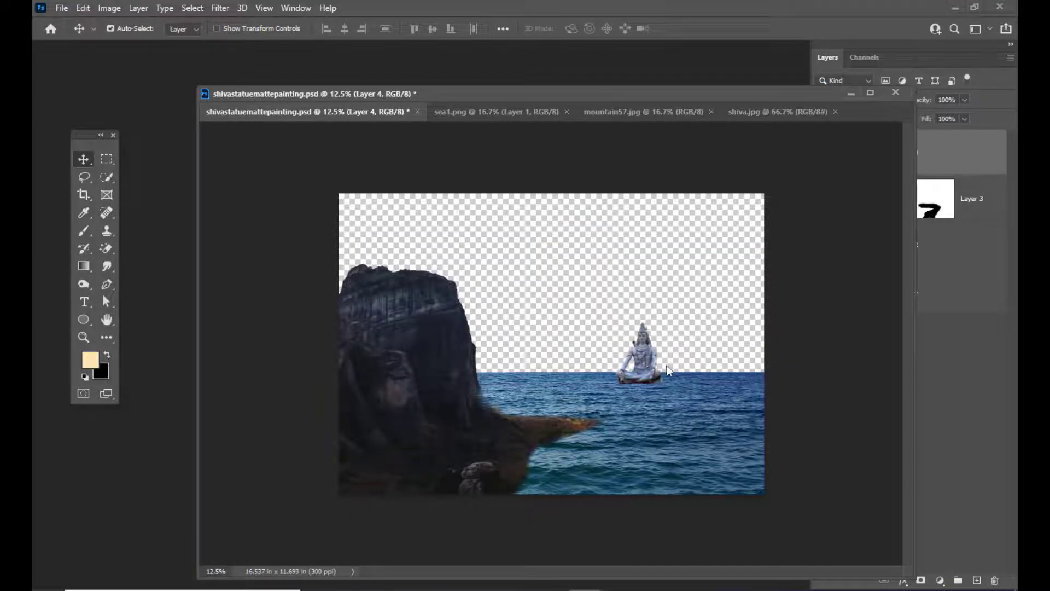
Step: Enlarge the Shiva statue with Free Transform and shift it along the horizon closer to the cliff
{"action": "key", "text": "ctrl+t"}
{"action": "left_click_drag", "start_coordinate": [668, 321], "coordinate": [684, 293]}
{"action": "left_click_drag", "start_coordinate": [670, 338], "coordinate": [633, 338]}
{"action": "key", "text": "Return"}
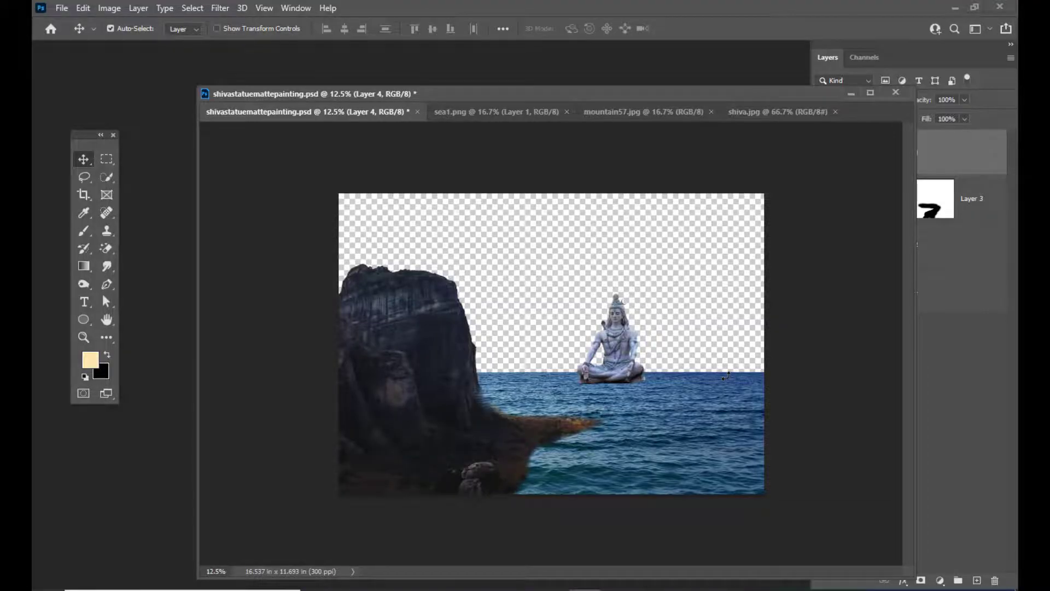
Step: Open the island2 image from the mattedesignfiles folder and enlarge its document window to show the whole picture
{"action": "key", "text": "ctrl+o"}
{"action": "left_click", "coordinate": [310, 137]}
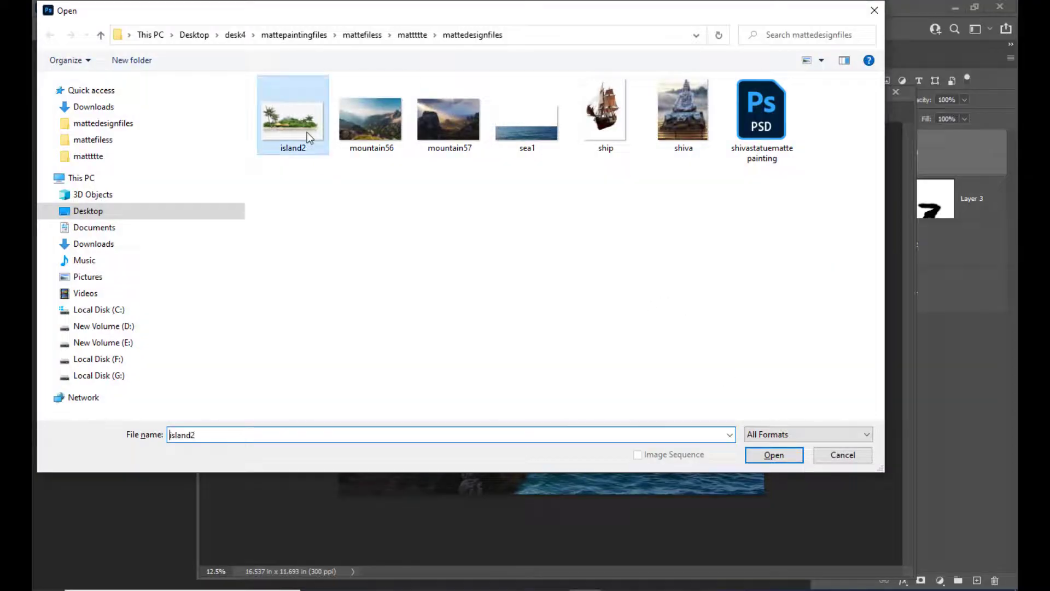
{"action": "left_click", "coordinate": [779, 454]}
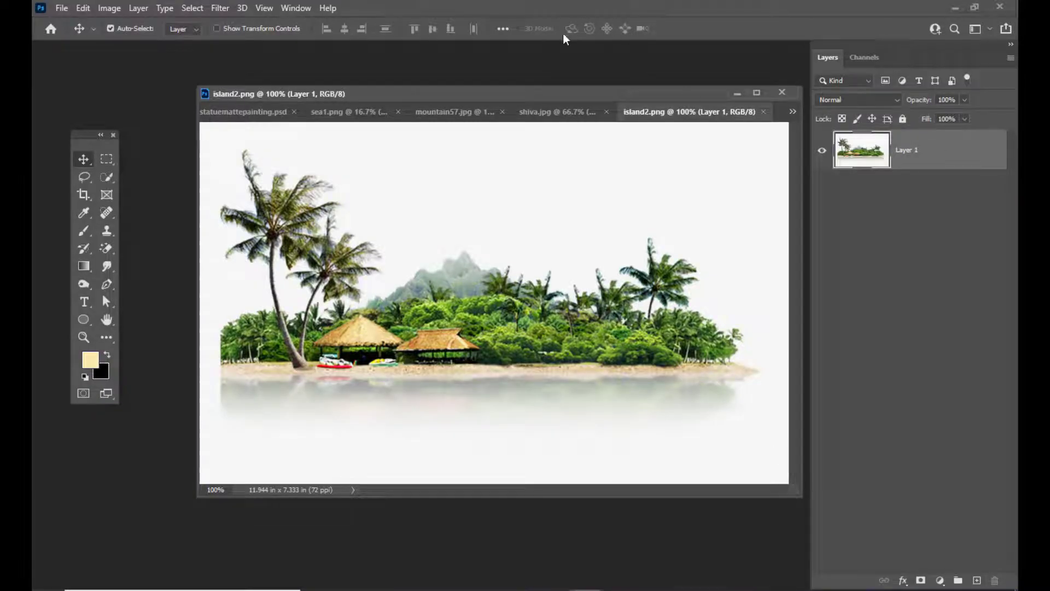
{"action": "left_click_drag", "start_coordinate": [538, 102], "coordinate": [433, 91]}
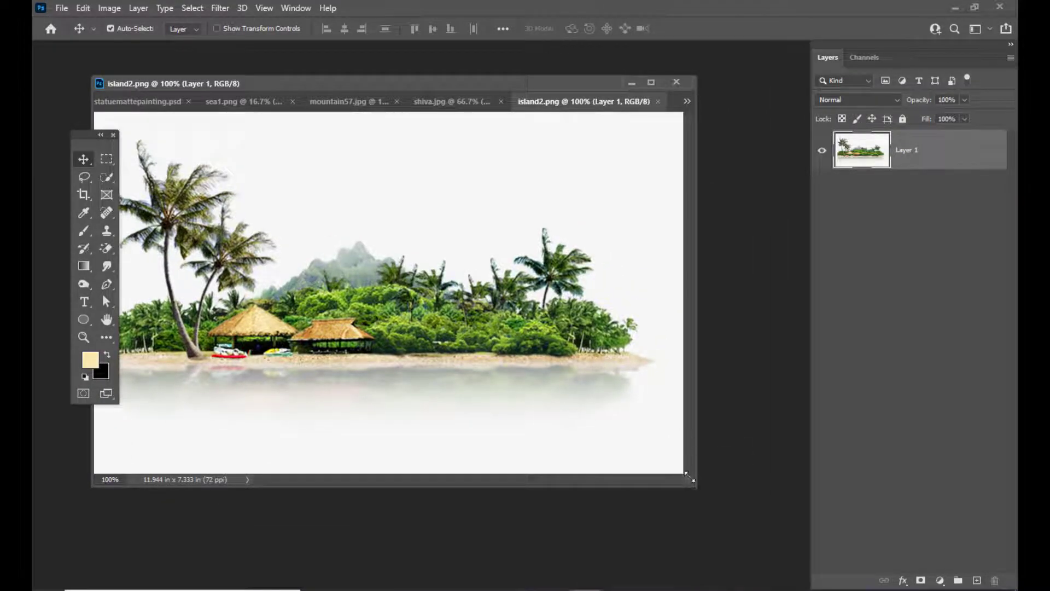
{"action": "left_click_drag", "start_coordinate": [690, 476], "coordinate": [857, 571]}
{"action": "left_click_drag", "start_coordinate": [549, 88], "coordinate": [565, 82]}
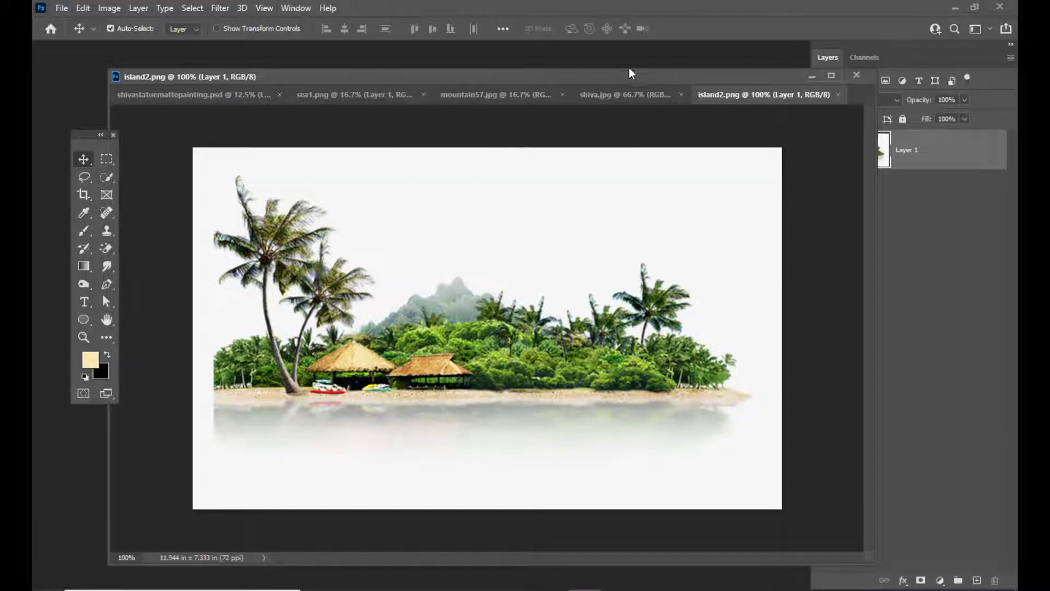
{"action": "left_click_drag", "start_coordinate": [629, 73], "coordinate": [577, 83]}
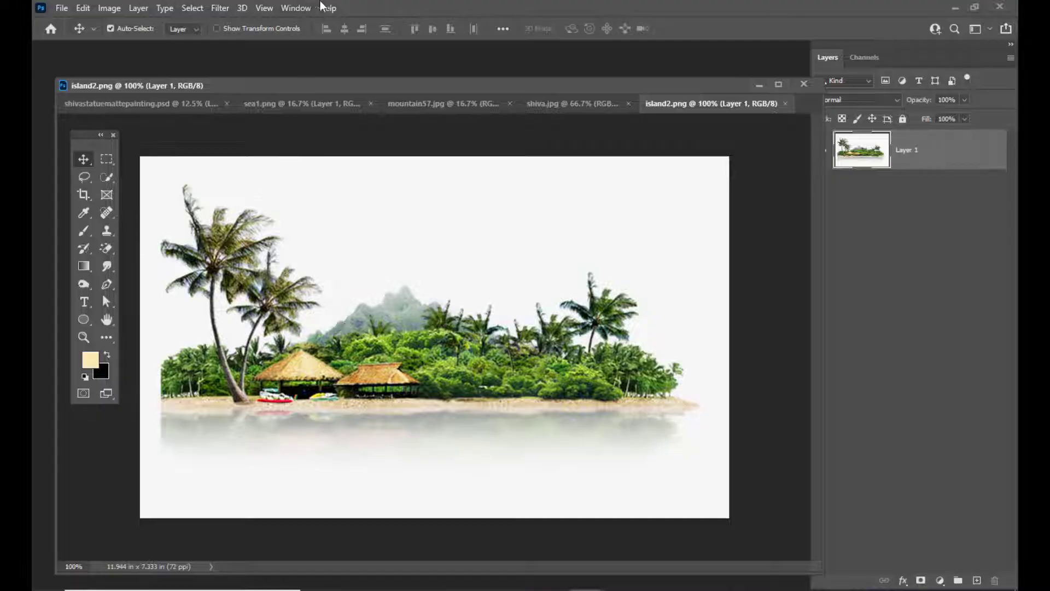
{"action": "mouse_move", "coordinate": [654, 79]}
{"action": "left_mouse_down"}
{"action": "mouse_move", "coordinate": [621, 86]}
{"action": "mouse_move", "coordinate": [659, 90]}
{"action": "left_mouse_up"}
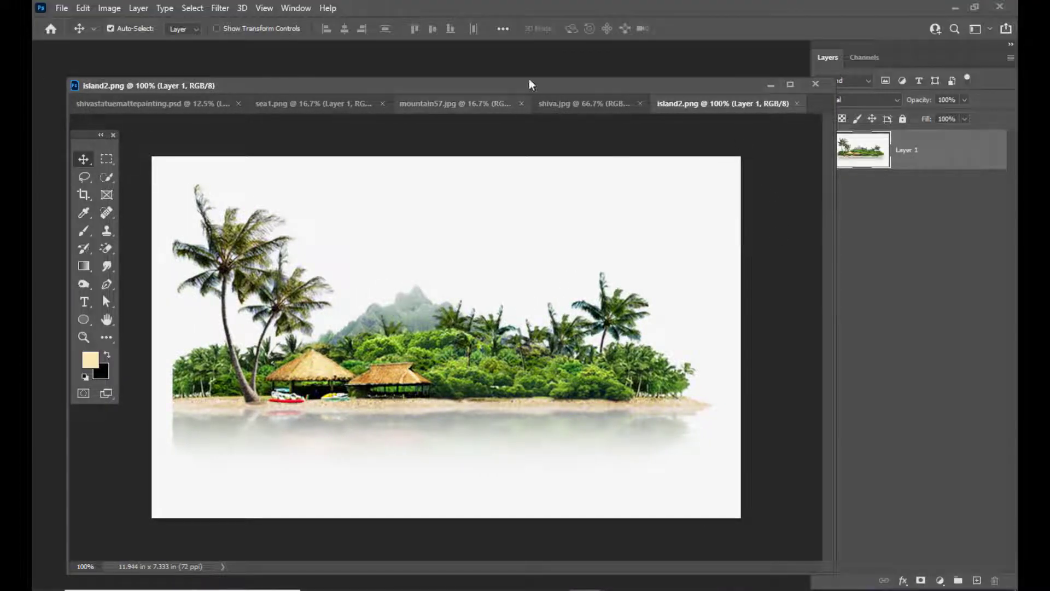
{"action": "left_click_drag", "start_coordinate": [621, 91], "coordinate": [585, 89]}
{"action": "left_click_drag", "start_coordinate": [687, 90], "coordinate": [676, 90]}
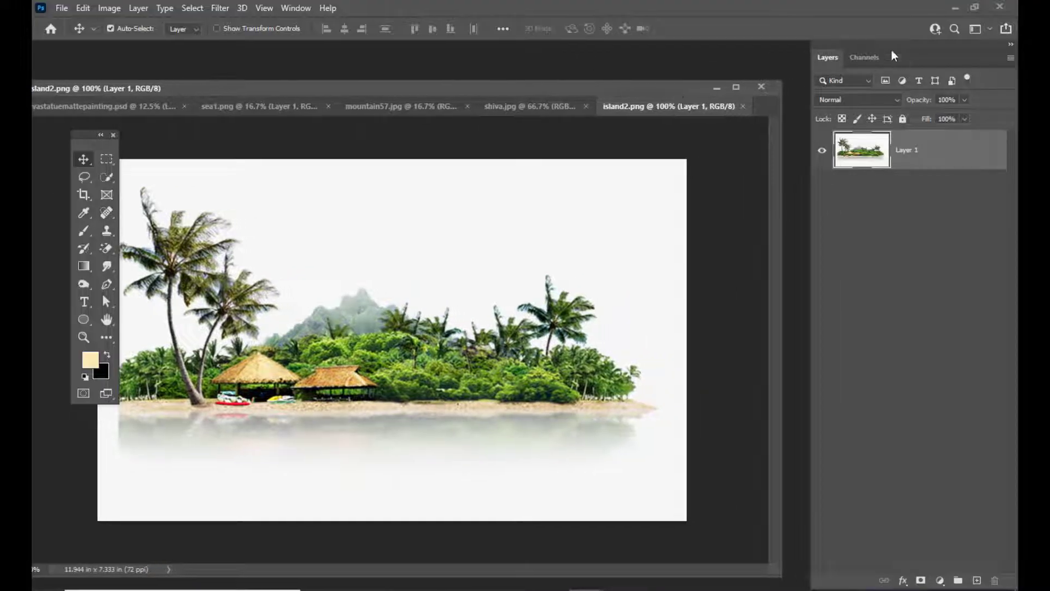
Step: Duplicate the Blue channel of island2.png
{"action": "left_click", "coordinate": [856, 57]}
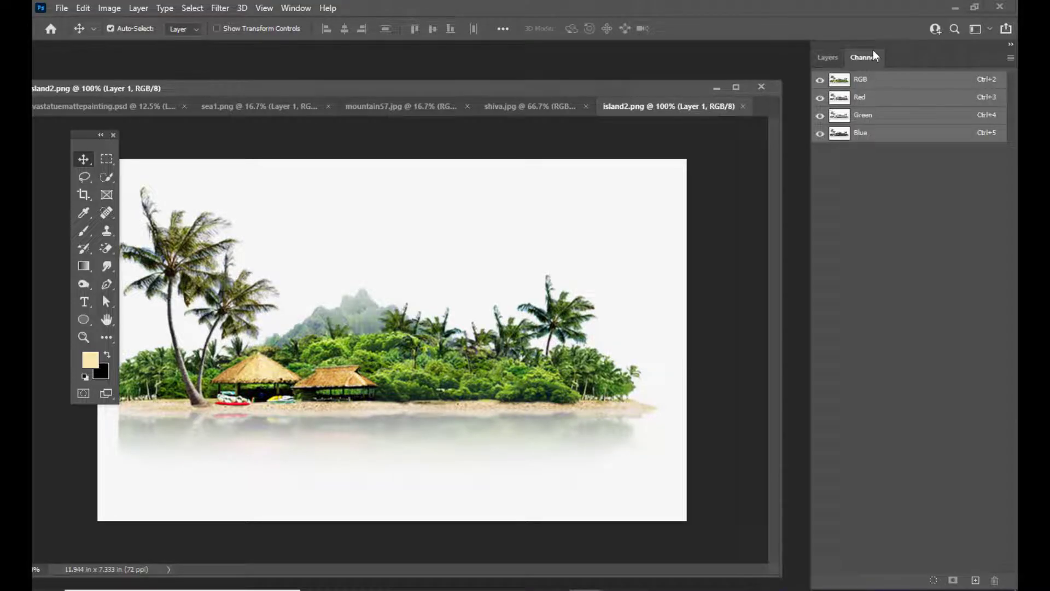
{"action": "left_click", "coordinate": [858, 136]}
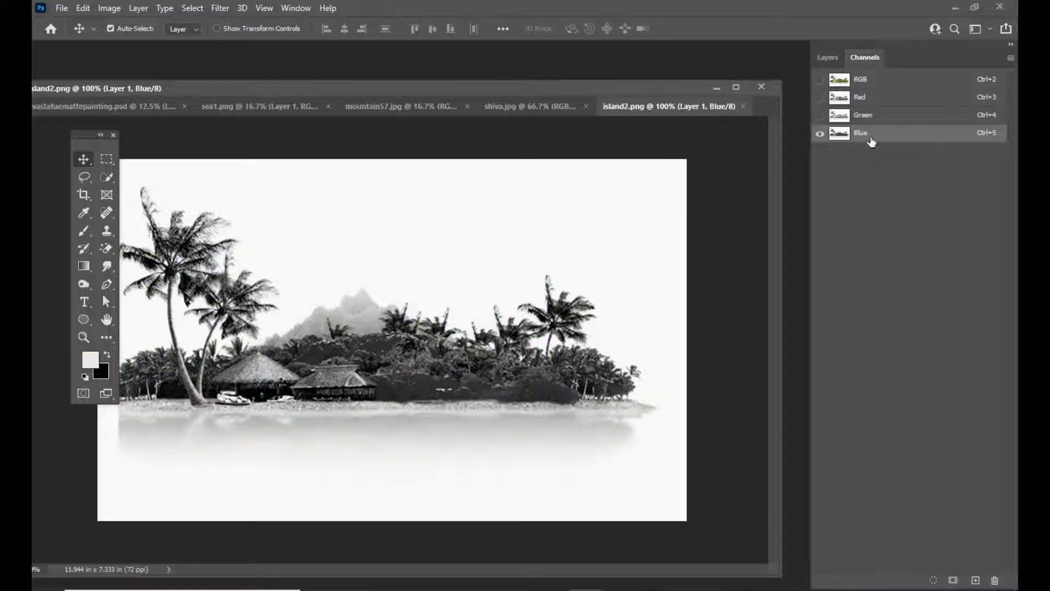
{"action": "left_click_drag", "start_coordinate": [618, 90], "coordinate": [630, 87]}
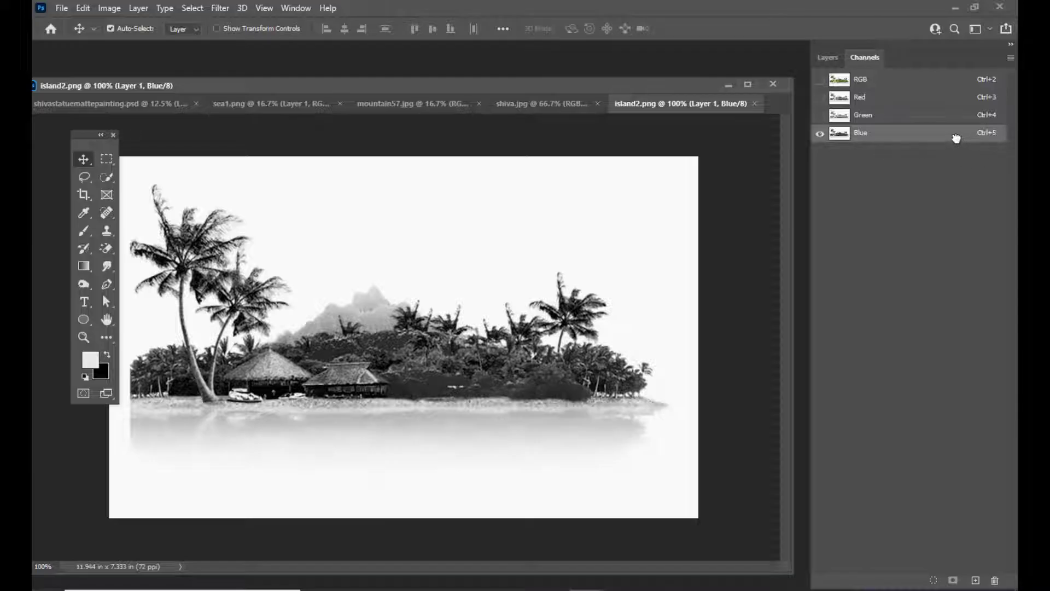
{"action": "left_click_drag", "start_coordinate": [956, 138], "coordinate": [979, 580]}
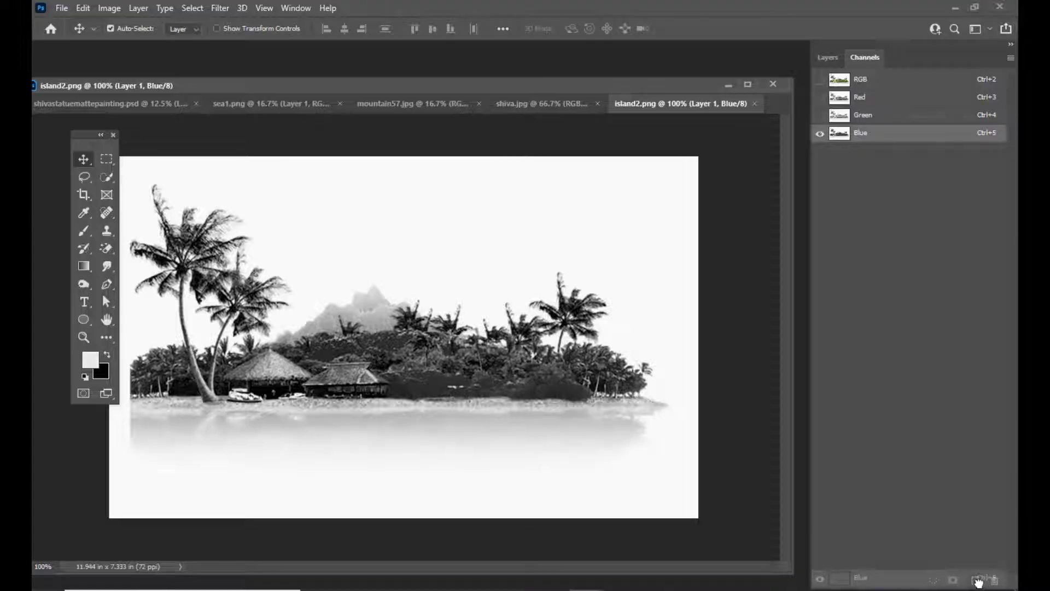
{"action": "left_click_drag", "start_coordinate": [979, 581], "coordinate": [976, 581]}
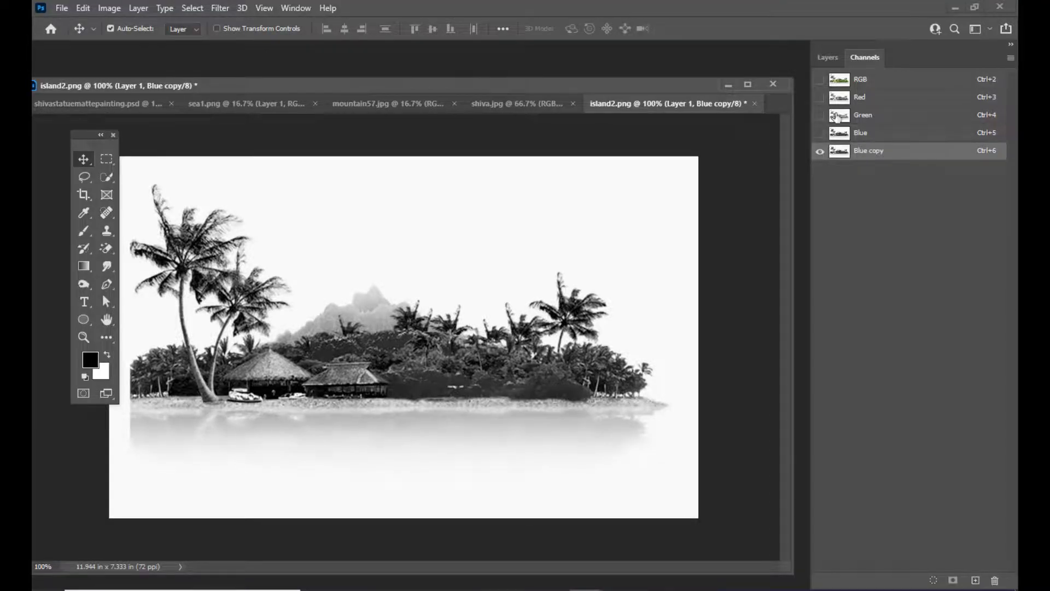
{"action": "left_click_drag", "start_coordinate": [435, 83], "coordinate": [487, 90]}
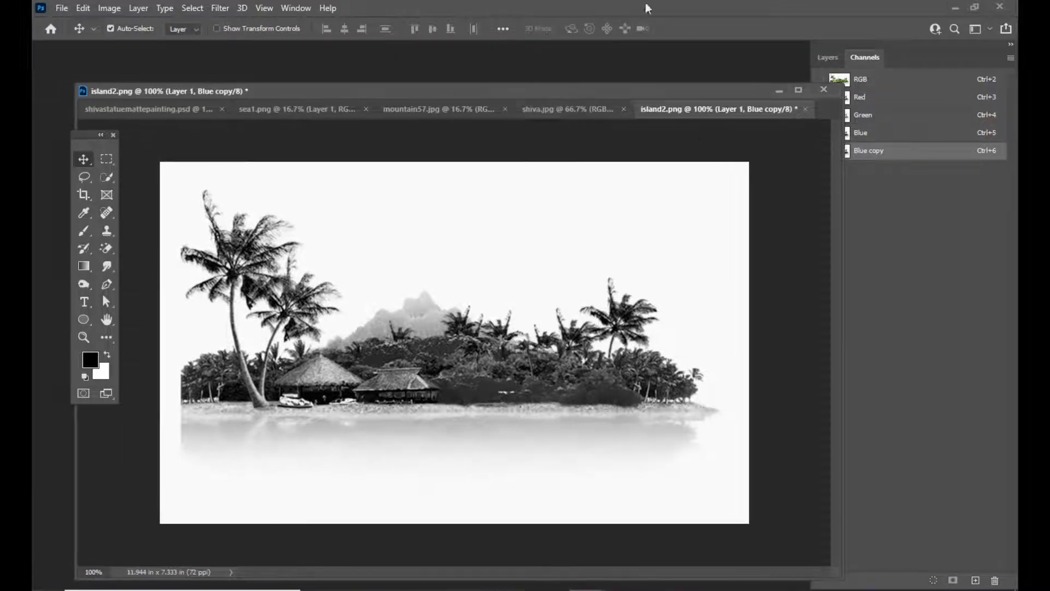
Step: Increase the Blue copy channel's contrast with Levels, using about 69 for the black input and about 197 for the white input
{"action": "left_click_drag", "start_coordinate": [681, 96], "coordinate": [646, 97]}
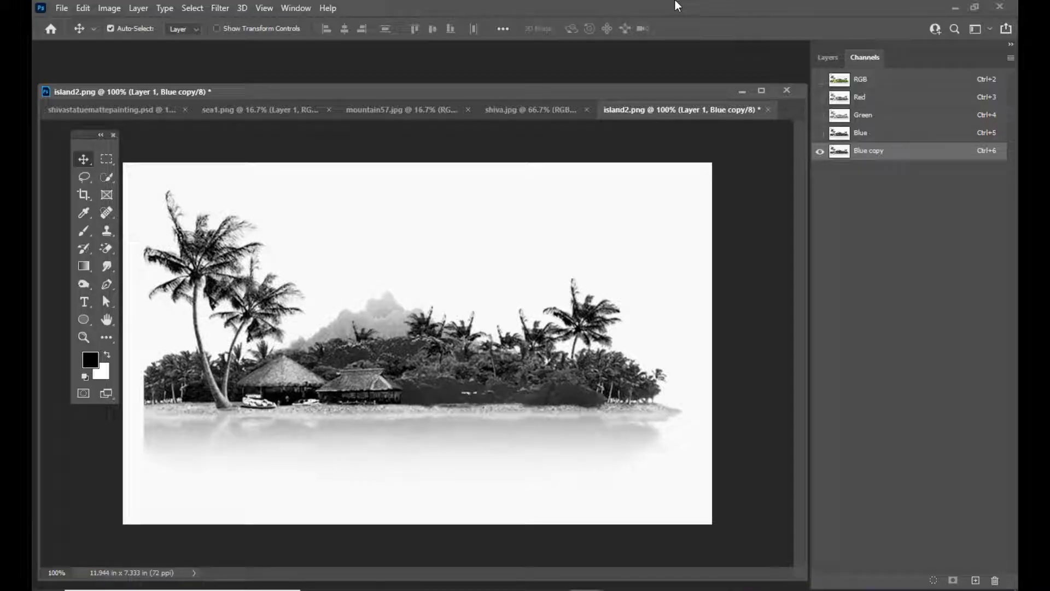
{"action": "key", "text": "ctrl+l"}
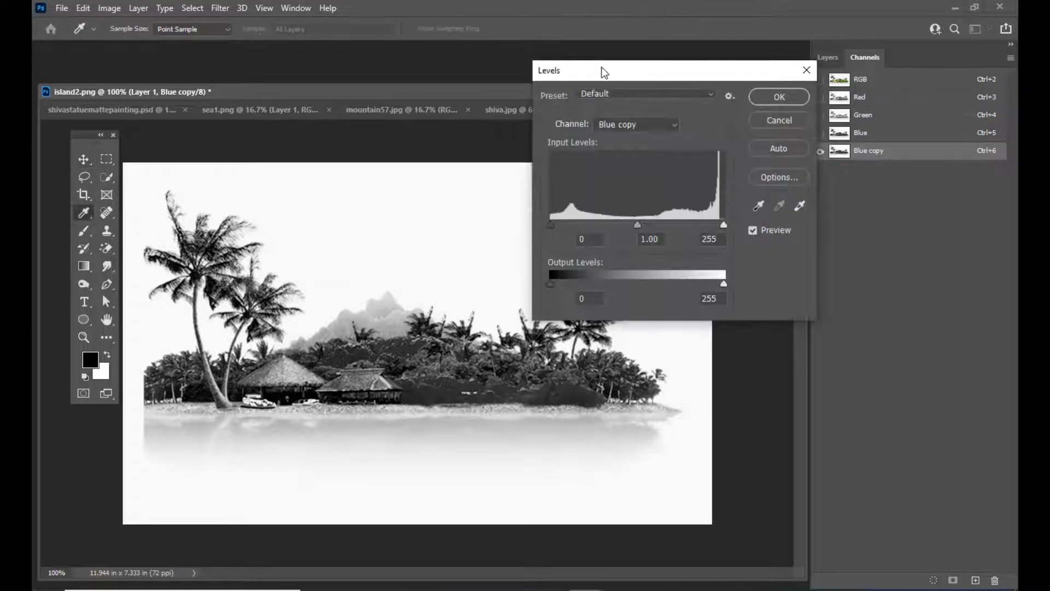
{"action": "left_click_drag", "start_coordinate": [606, 72], "coordinate": [576, 78]}
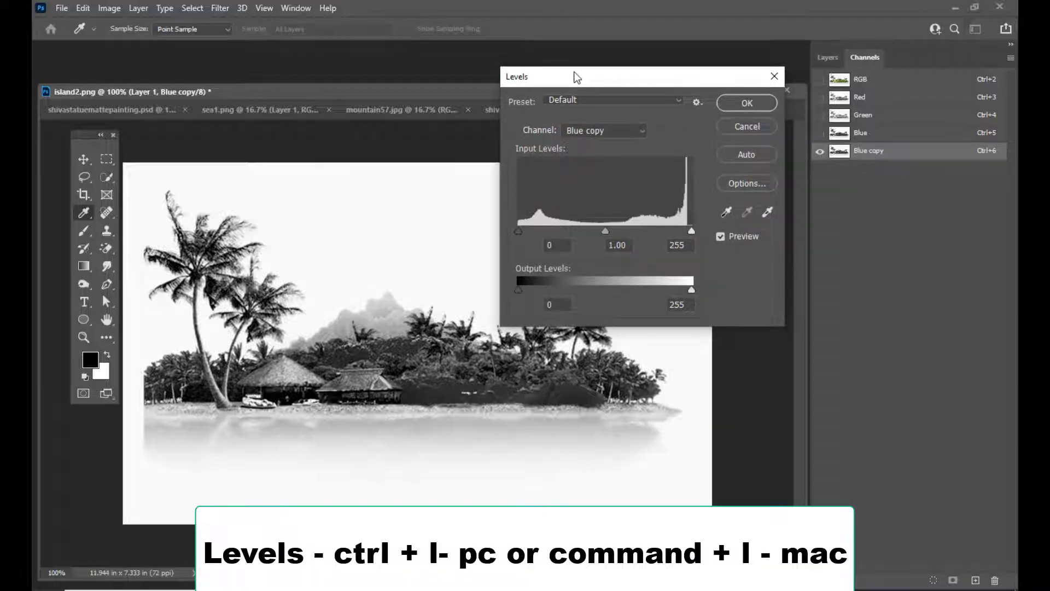
{"action": "mouse_move", "coordinate": [576, 78]}
{"action": "left_mouse_down"}
{"action": "mouse_move", "coordinate": [600, 73]}
{"action": "mouse_move", "coordinate": [578, 73]}
{"action": "left_mouse_up"}
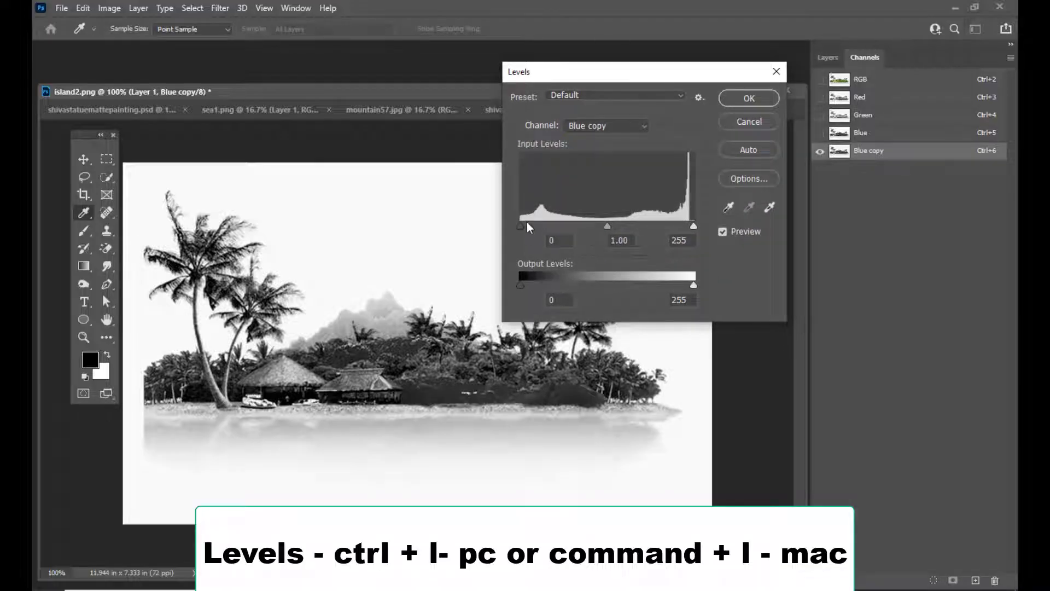
{"action": "left_click_drag", "start_coordinate": [526, 223], "coordinate": [563, 223]}
{"action": "left_click_drag", "start_coordinate": [590, 72], "coordinate": [575, 75]}
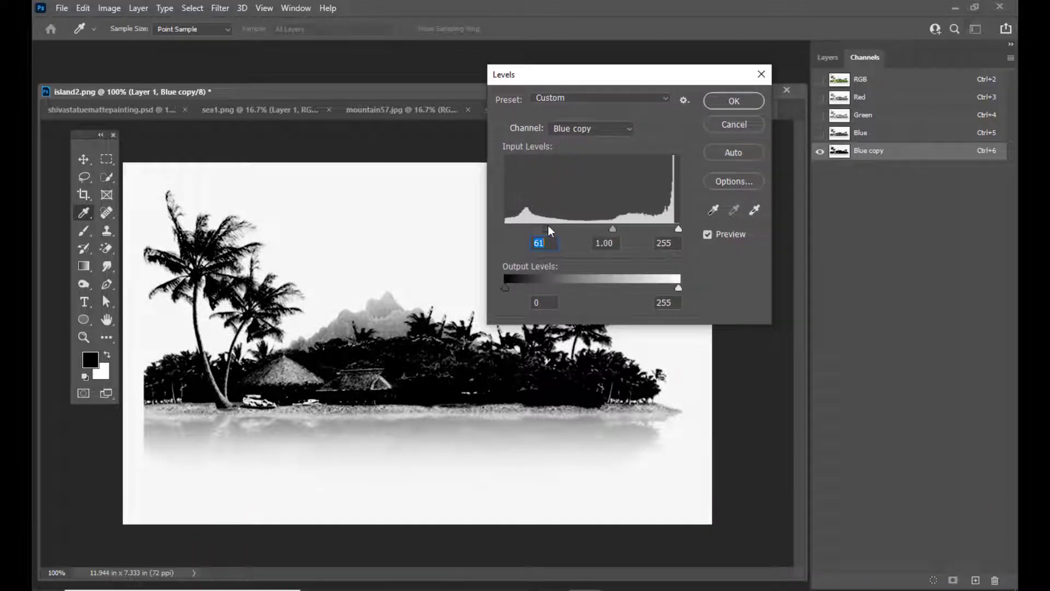
{"action": "left_click_drag", "start_coordinate": [548, 225], "coordinate": [548, 227]}
{"action": "left_click_drag", "start_coordinate": [675, 228], "coordinate": [552, 229]}
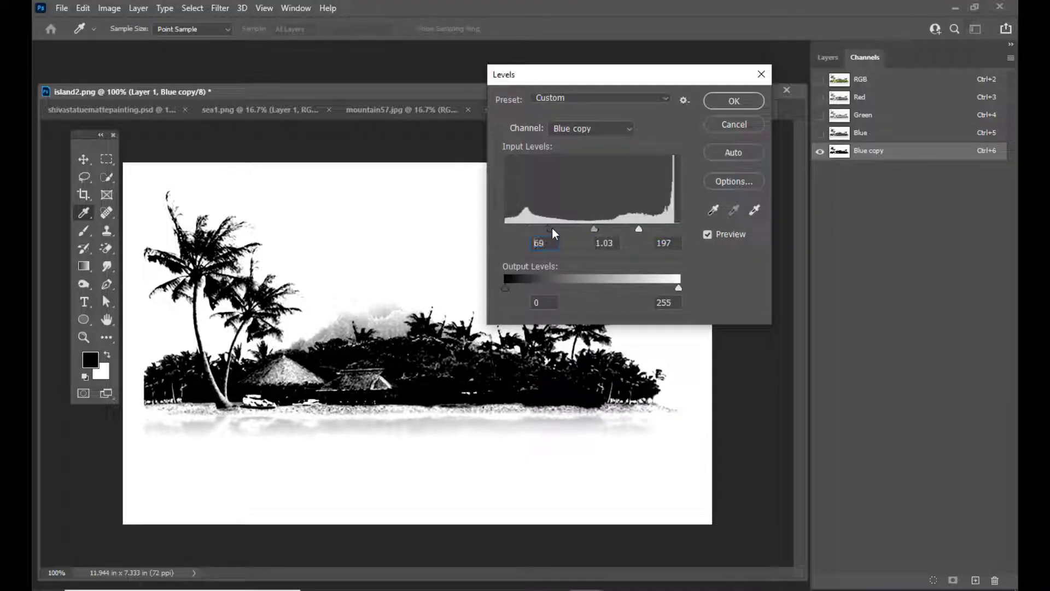
{"action": "left_click_drag", "start_coordinate": [639, 229], "coordinate": [590, 227]}
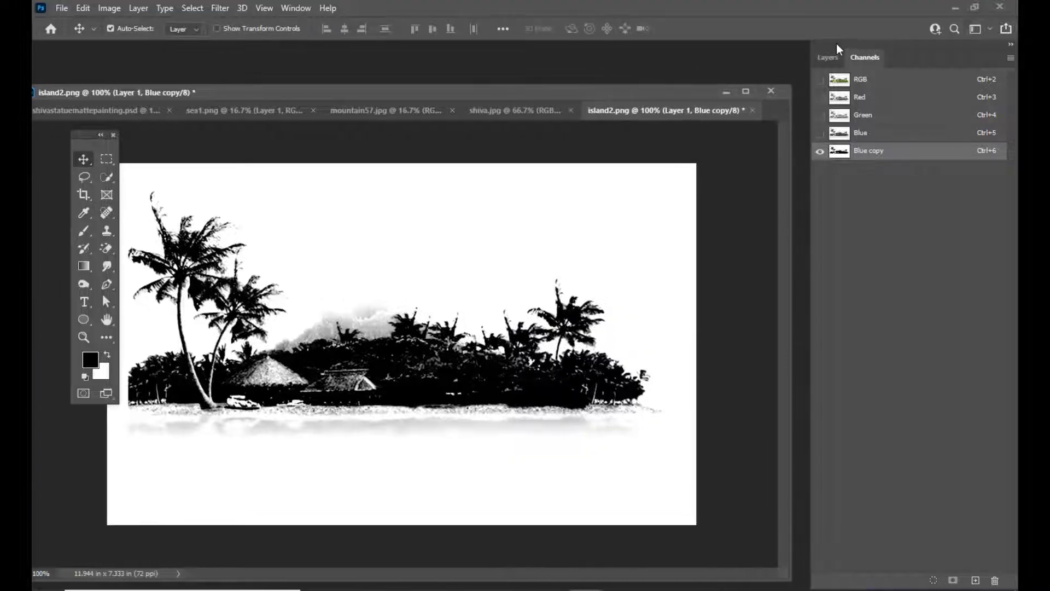
Step: Load the Blue copy channel as a selection and return to the layer list
{"action": "mouse_move", "coordinate": [836, 44]}
{"action": "left_mouse_down"}
{"action": "mouse_move", "coordinate": [853, 47]}
{"action": "mouse_move", "coordinate": [843, 44]}
{"action": "left_mouse_up"}
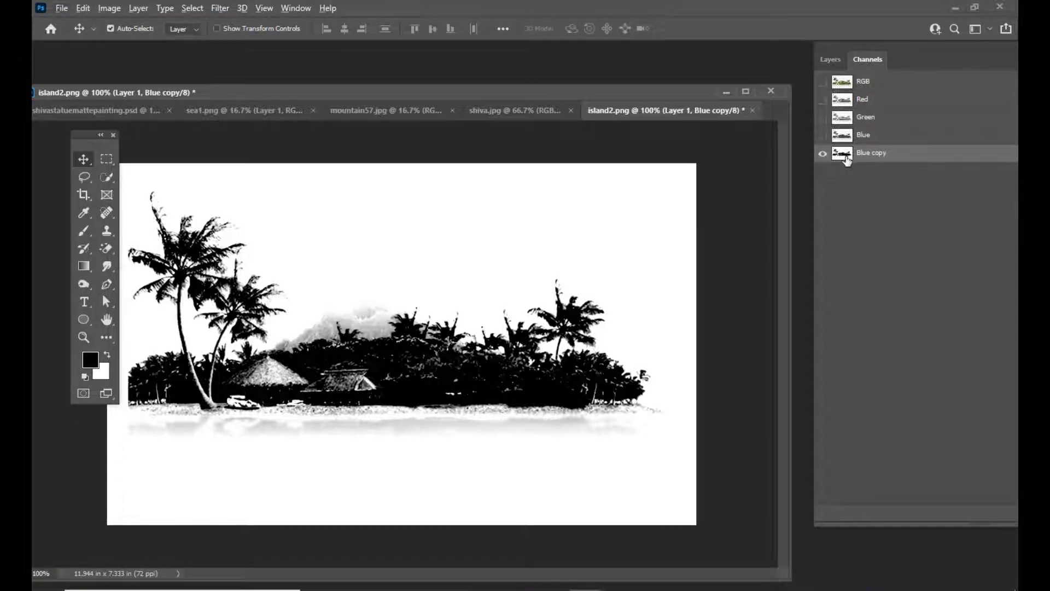
{"action": "left_click", "coordinate": [842, 154], "text": "ctrl"}
{"action": "left_click", "coordinate": [830, 59]}
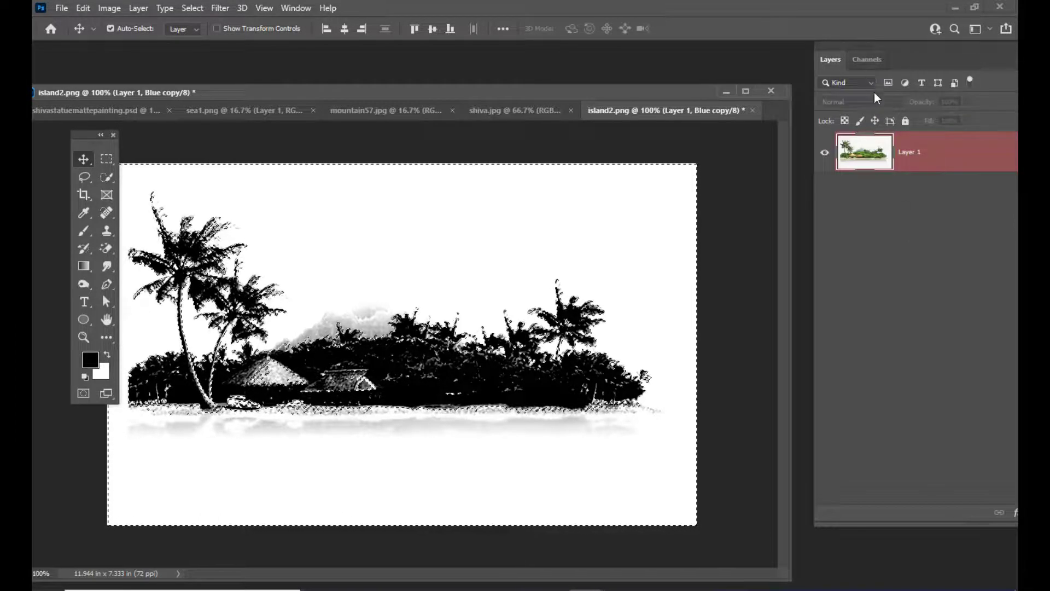
{"action": "left_click", "coordinate": [867, 59]}
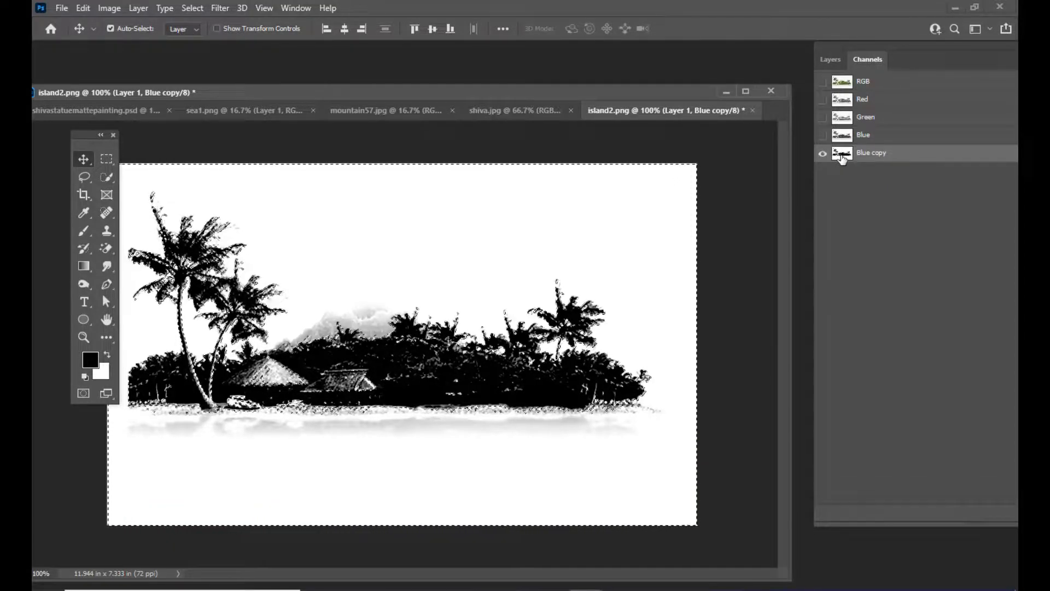
{"action": "left_click", "coordinate": [831, 59]}
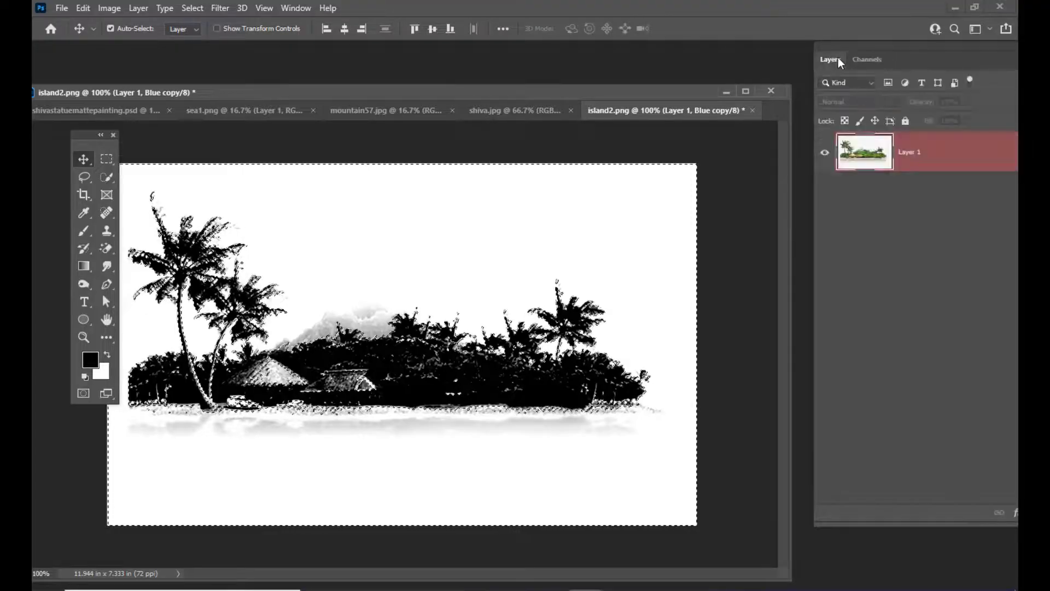
Step: Add a layer mask to Layer 1 from the selection and invert the mask
{"action": "left_click_drag", "start_coordinate": [851, 44], "coordinate": [1009, 145]}
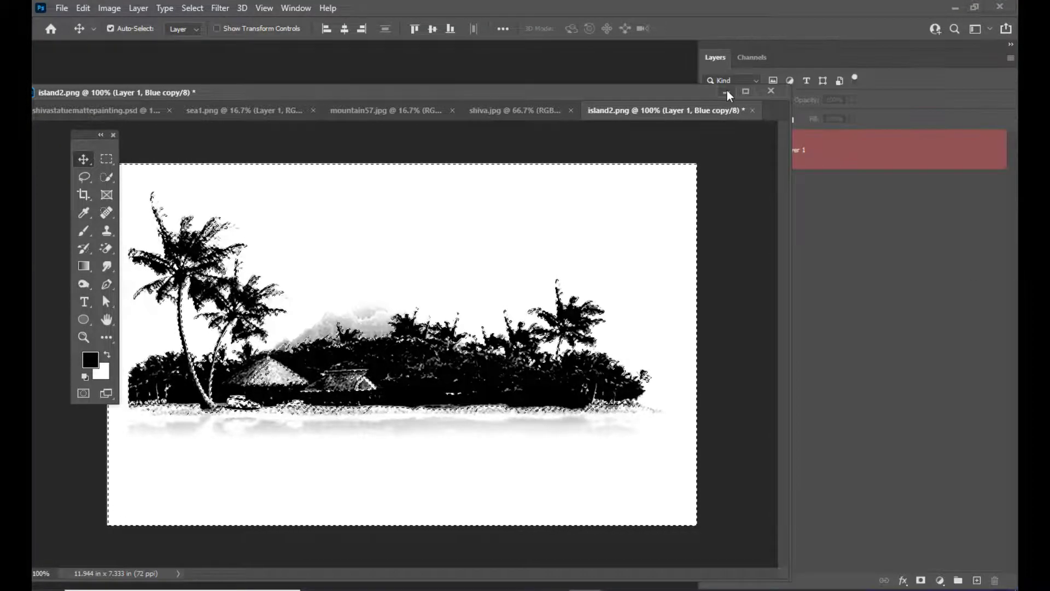
{"action": "left_click_drag", "start_coordinate": [727, 91], "coordinate": [614, 96]}
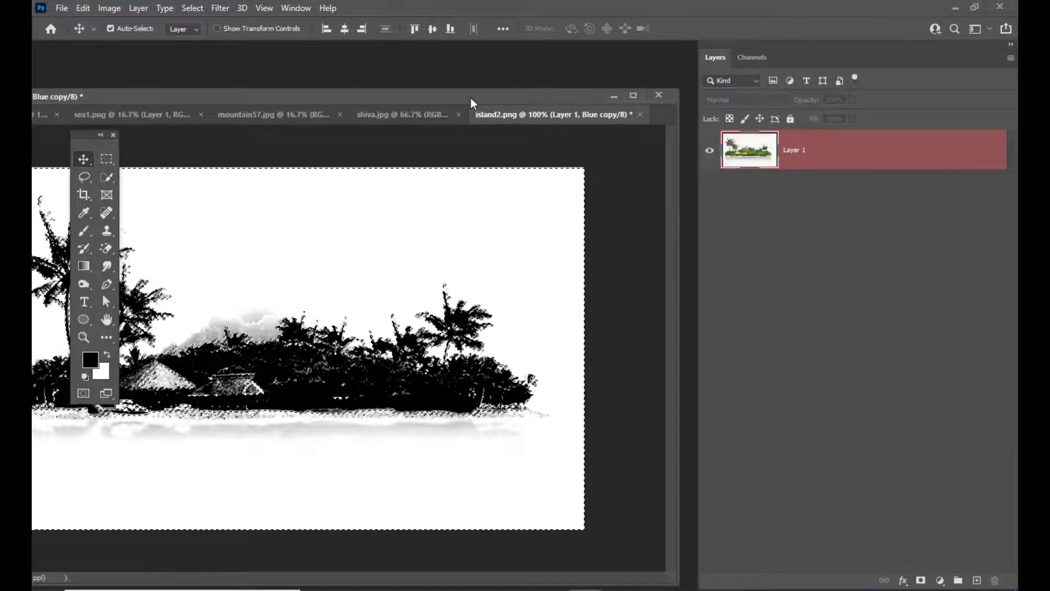
{"action": "left_click_drag", "start_coordinate": [470, 97], "coordinate": [512, 97]}
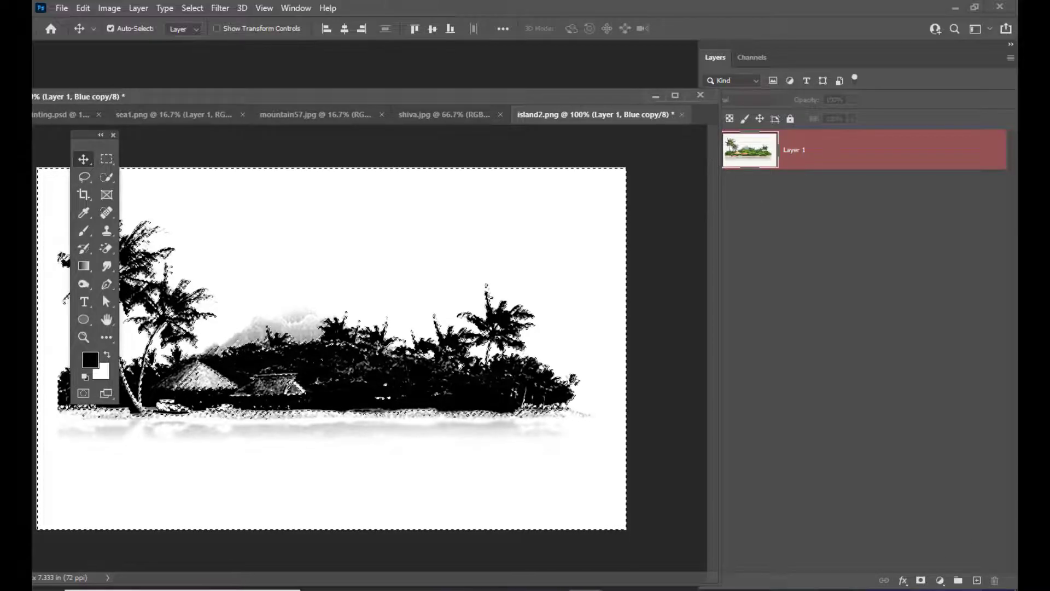
{"action": "left_click", "coordinate": [921, 581]}
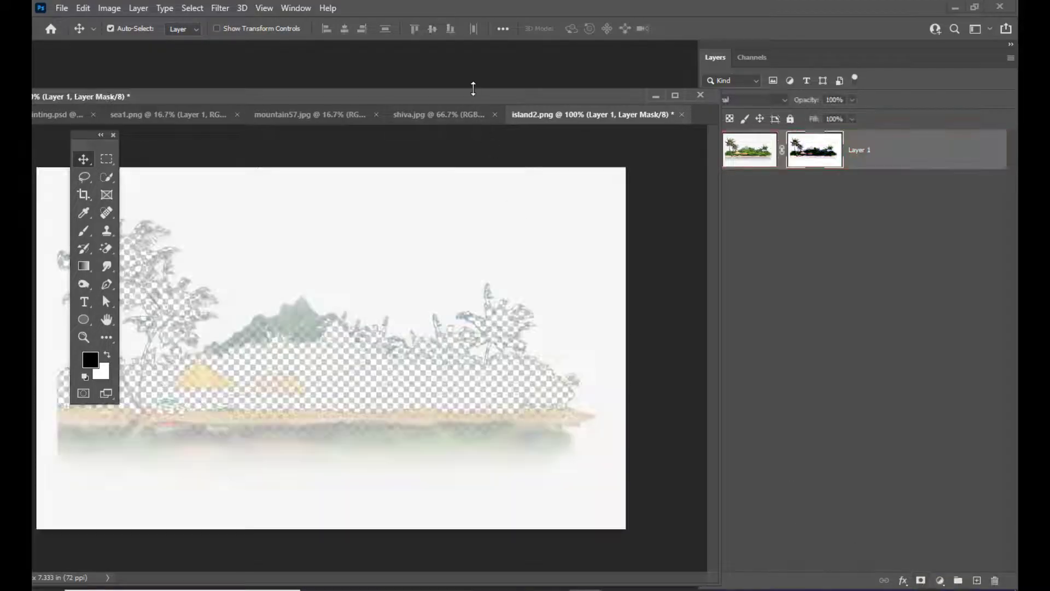
{"action": "mouse_move", "coordinate": [477, 98]}
{"action": "left_mouse_down"}
{"action": "mouse_move", "coordinate": [493, 97]}
{"action": "mouse_move", "coordinate": [470, 98]}
{"action": "left_mouse_up"}
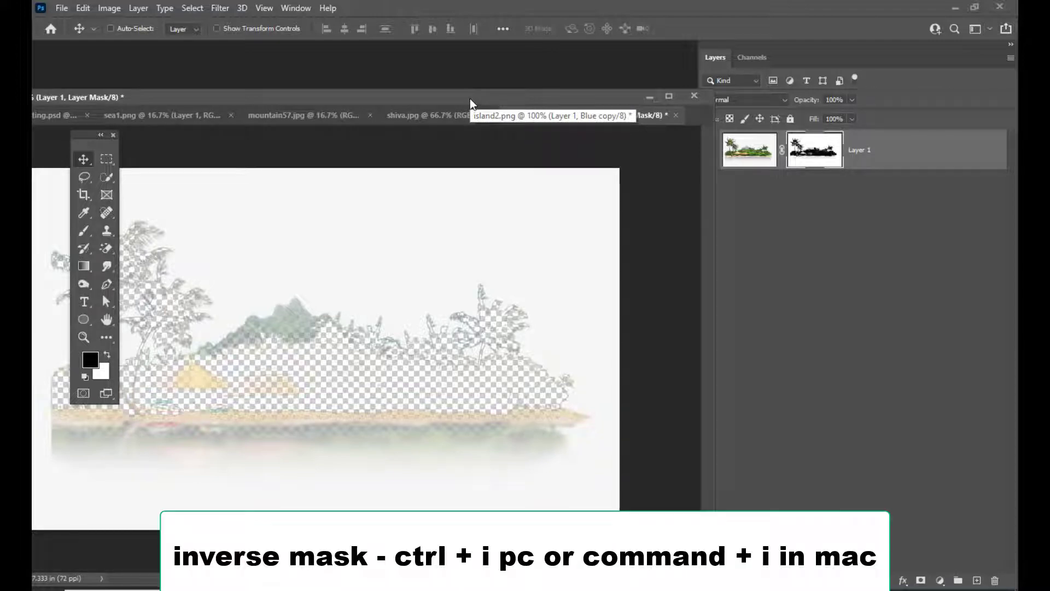
{"action": "key", "text": "ctrl+i"}
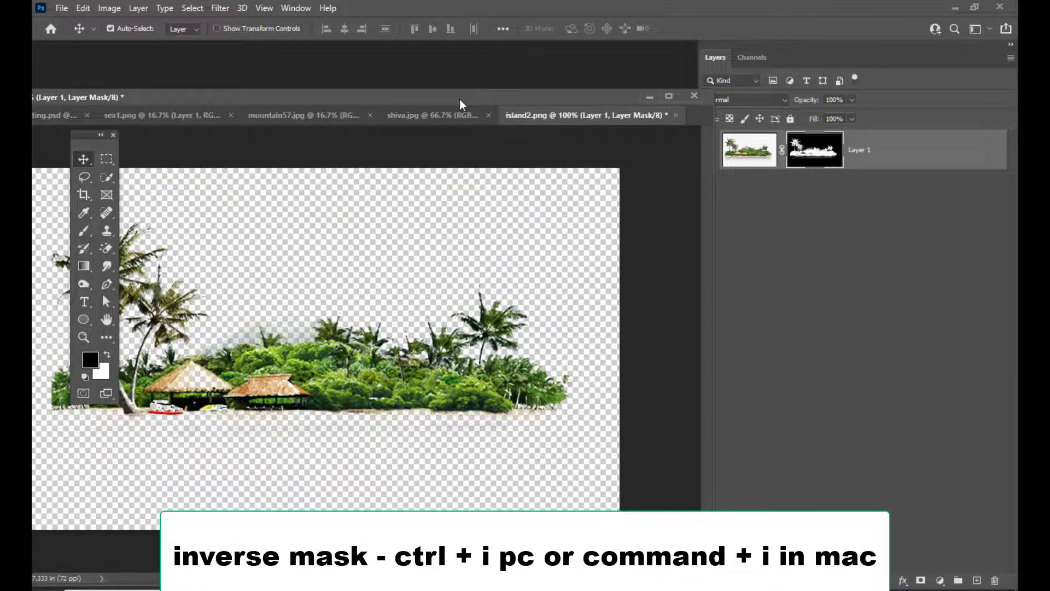
Step: Resize and reposition the island2.png window and display the Layer 1 mask on the canvas for editing
{"action": "left_click_drag", "start_coordinate": [459, 99], "coordinate": [493, 93]}
{"action": "left_click_drag", "start_coordinate": [651, 96], "coordinate": [637, 97]}
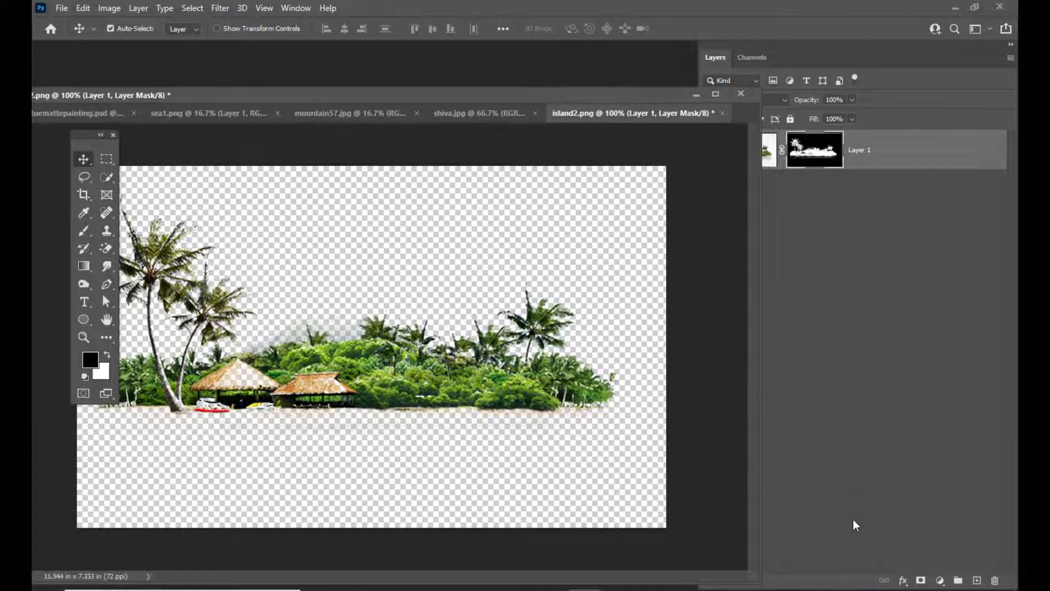
{"action": "left_click_drag", "start_coordinate": [758, 586], "coordinate": [630, 550]}
{"action": "left_click_drag", "start_coordinate": [396, 98], "coordinate": [475, 117]}
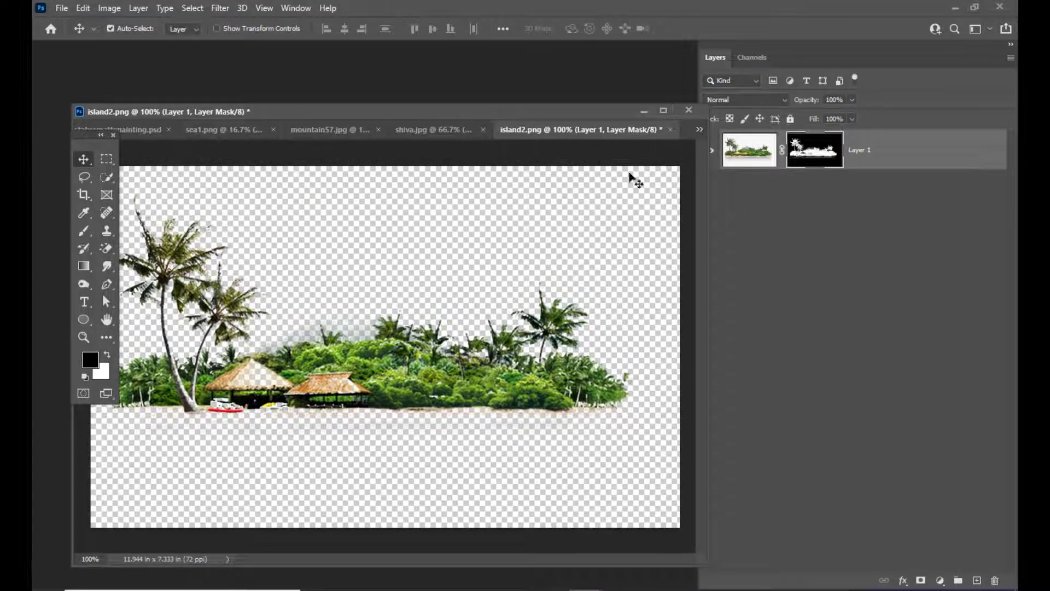
{"action": "left_click_drag", "start_coordinate": [570, 112], "coordinate": [552, 110]}
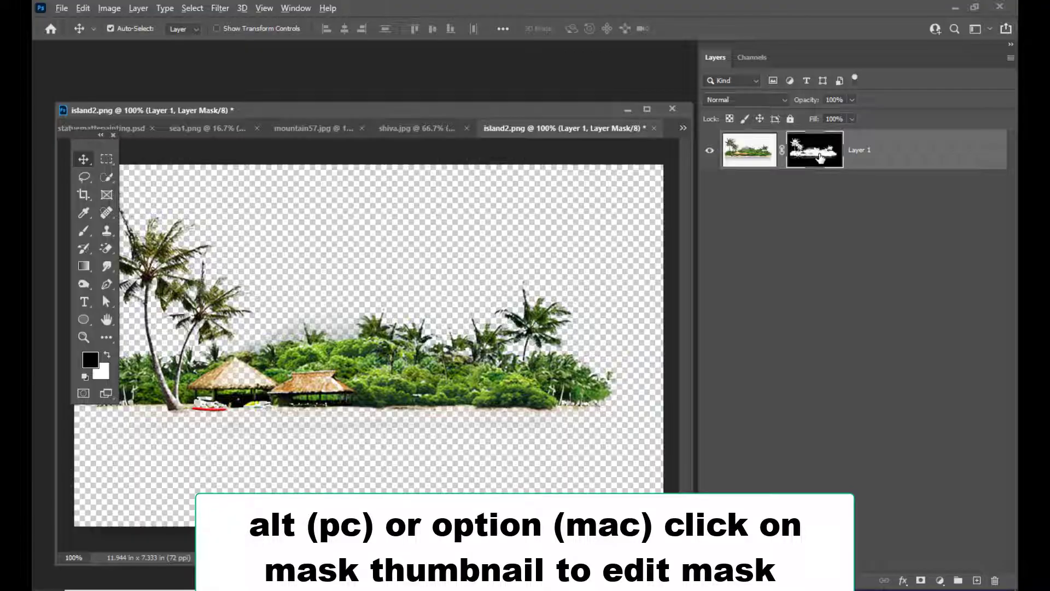
{"action": "left_click", "coordinate": [819, 158], "text": "alt"}
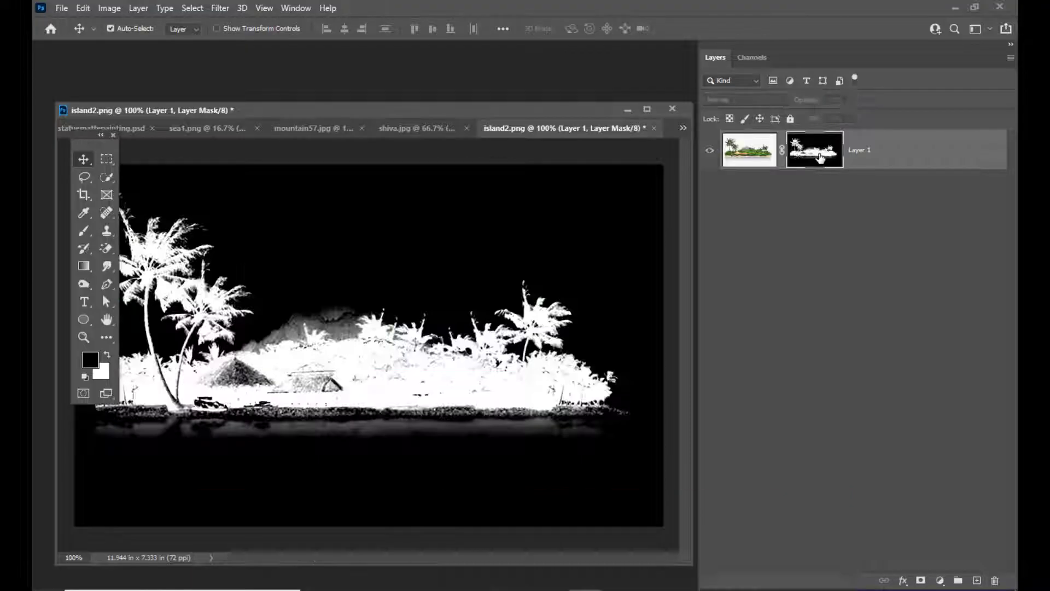
{"action": "left_click_drag", "start_coordinate": [378, 112], "coordinate": [474, 88]}
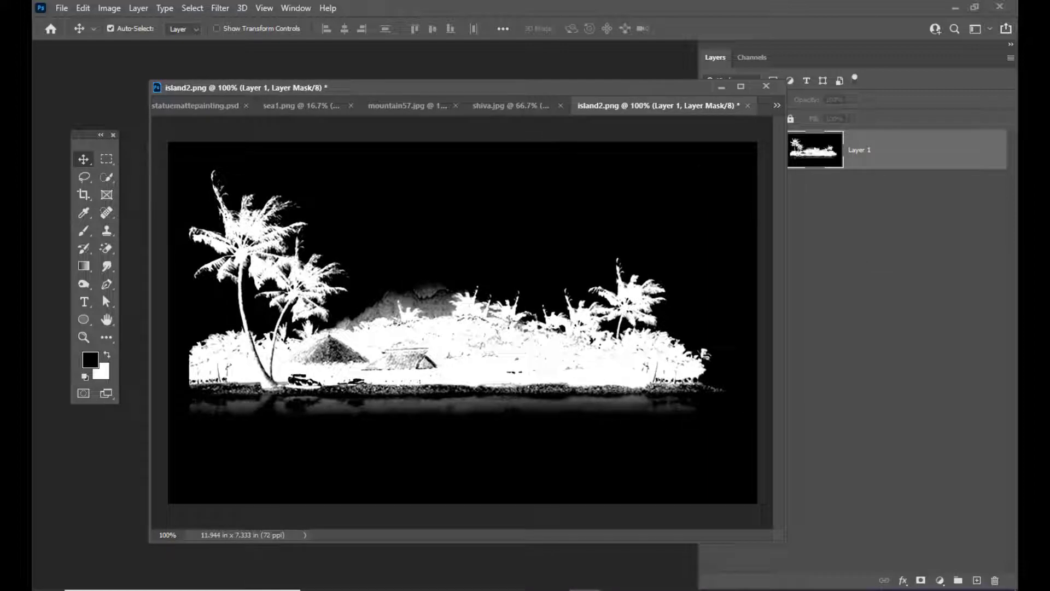
{"action": "left_click_drag", "start_coordinate": [526, 91], "coordinate": [548, 83]}
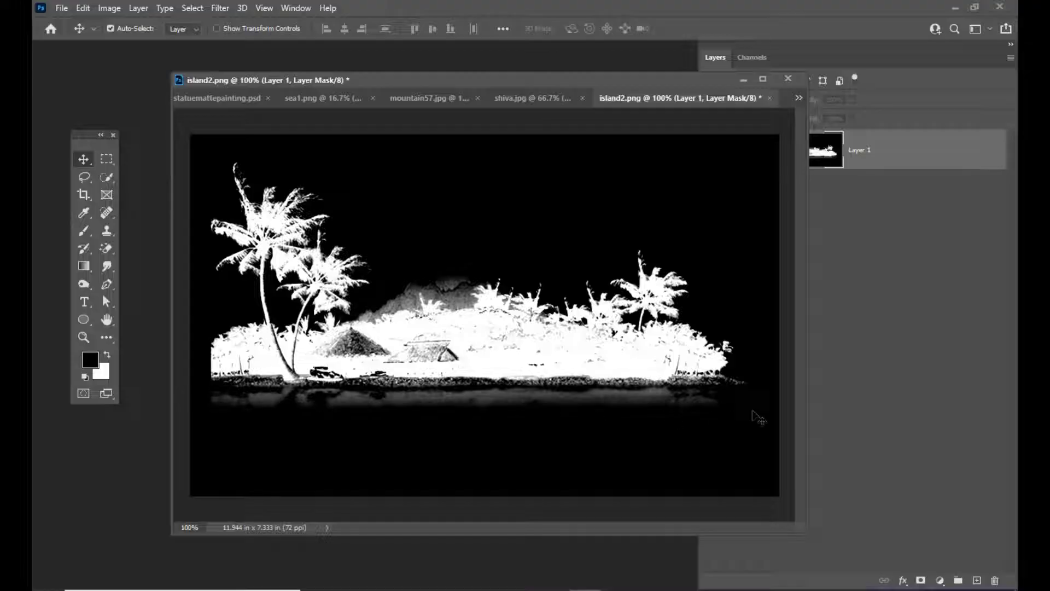
Step: Activate the Brush tool with black as the foreground colour and set its size to 90
{"action": "left_click", "coordinate": [83, 230]}
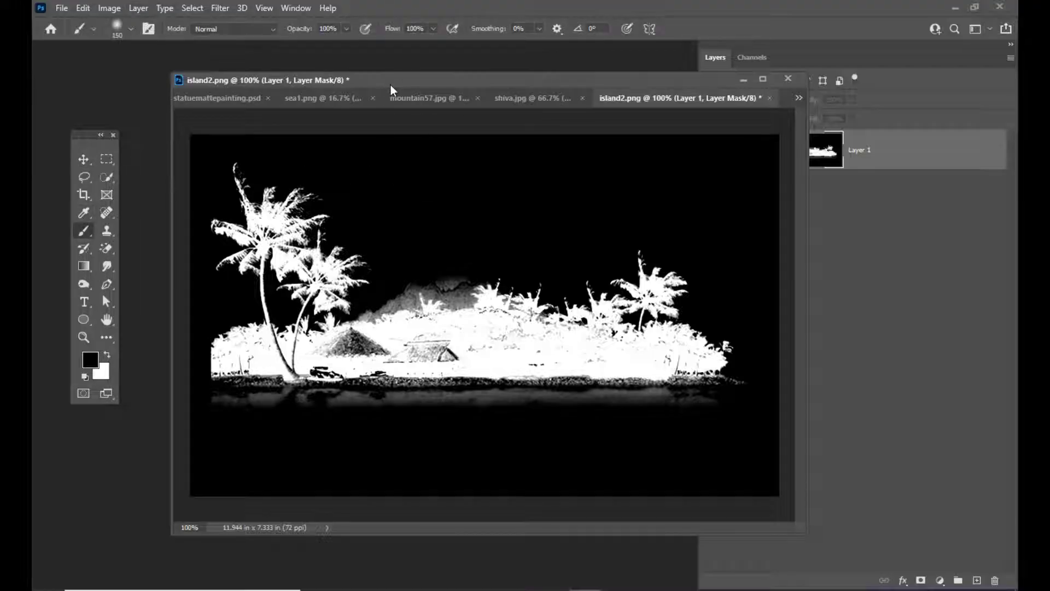
{"action": "left_click_drag", "start_coordinate": [390, 85], "coordinate": [384, 71]}
{"action": "key", "text": "bracketleft"}
{"action": "key", "text": "bracketleft"}
{"action": "key", "text": "bracketleft"}
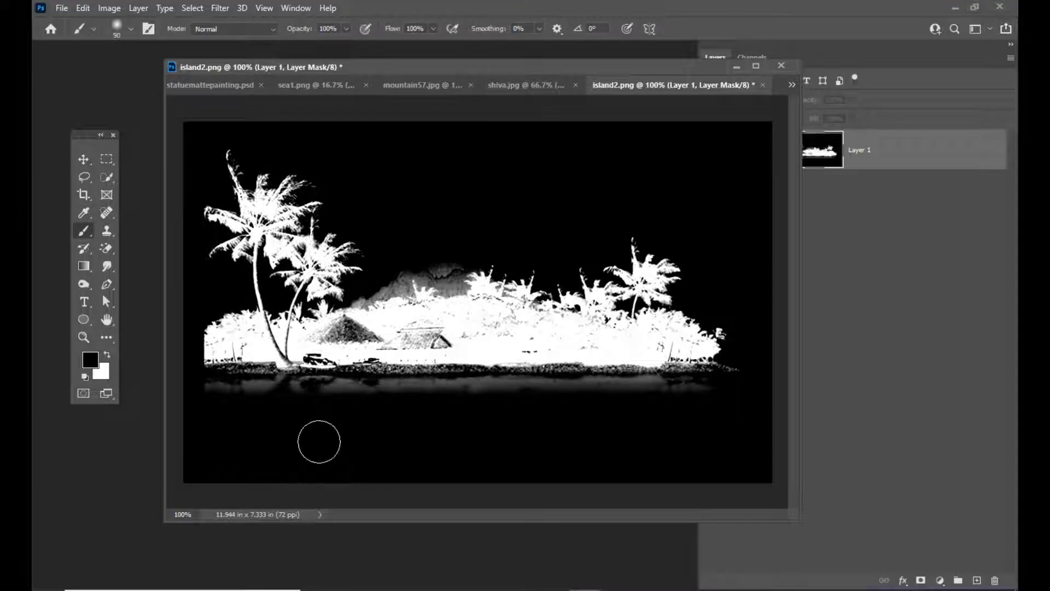
{"action": "key", "text": "bracketleft"}
{"action": "key", "text": "bracketleft"}
{"action": "key", "text": "bracketleft"}
{"action": "key", "text": "bracketleft"}
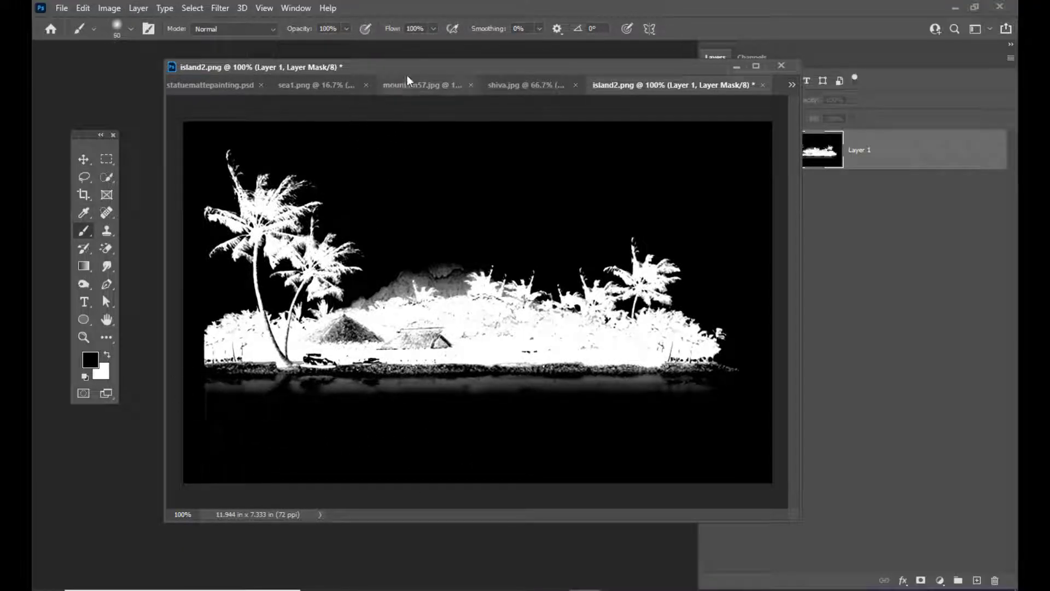
{"action": "left_click_drag", "start_coordinate": [407, 66], "coordinate": [391, 72]}
{"action": "key", "text": "bracketright"}
{"action": "key", "text": "bracketright"}
{"action": "key", "text": "bracketright"}
{"action": "key", "text": "bracketright"}
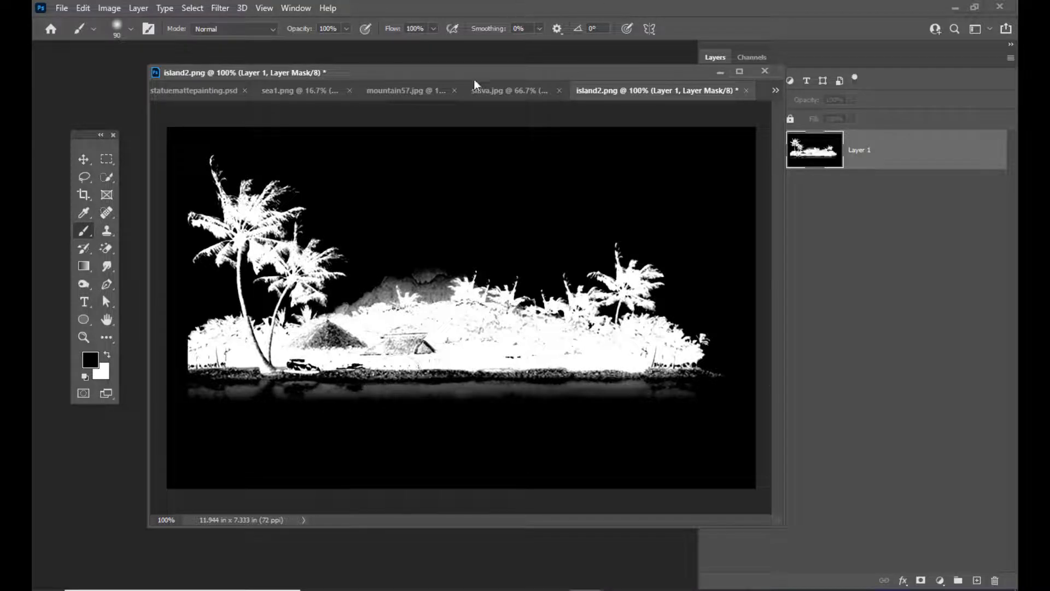
{"action": "left_click_drag", "start_coordinate": [474, 80], "coordinate": [442, 87]}
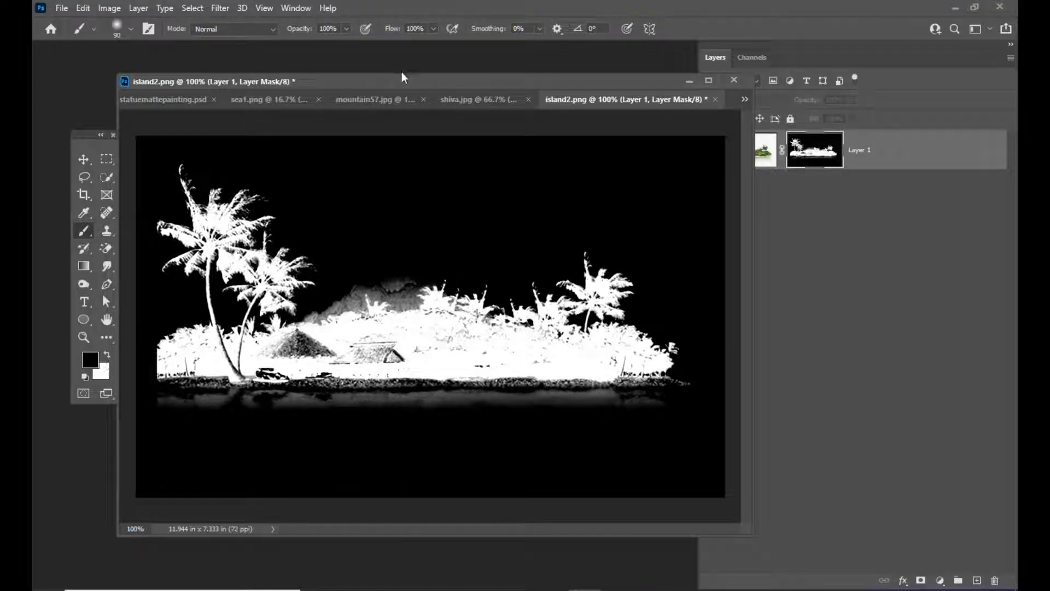
{"action": "left_click_drag", "start_coordinate": [402, 77], "coordinate": [418, 75]}
Step: Set the brush mode to Overlay and paint black over the grey water reflection along the island's base in the mask
{"action": "left_click", "coordinate": [229, 28]}
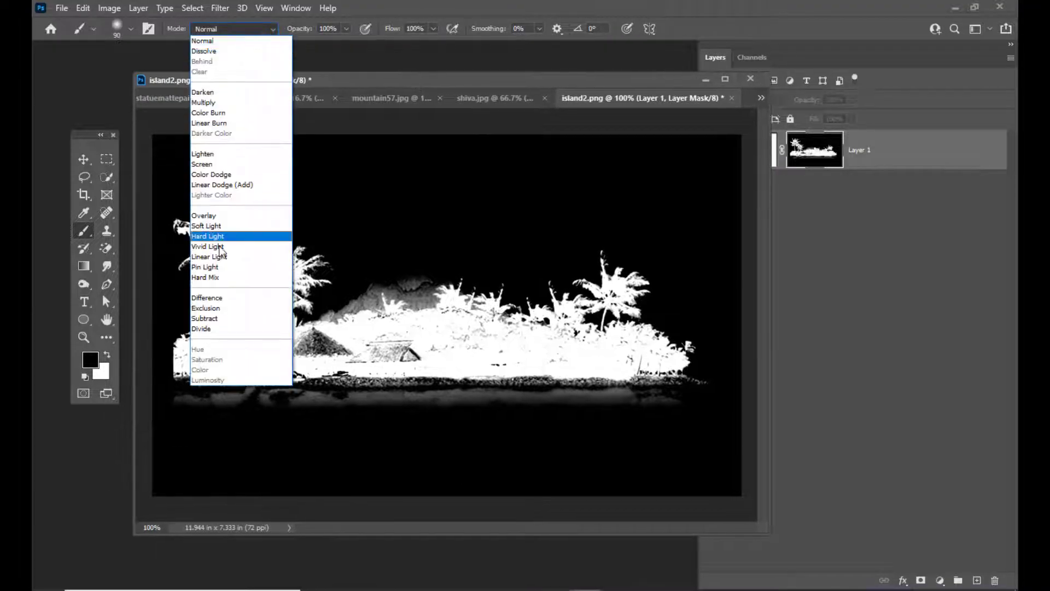
{"action": "left_click", "coordinate": [230, 216]}
{"action": "left_click_drag", "start_coordinate": [401, 81], "coordinate": [397, 80]}
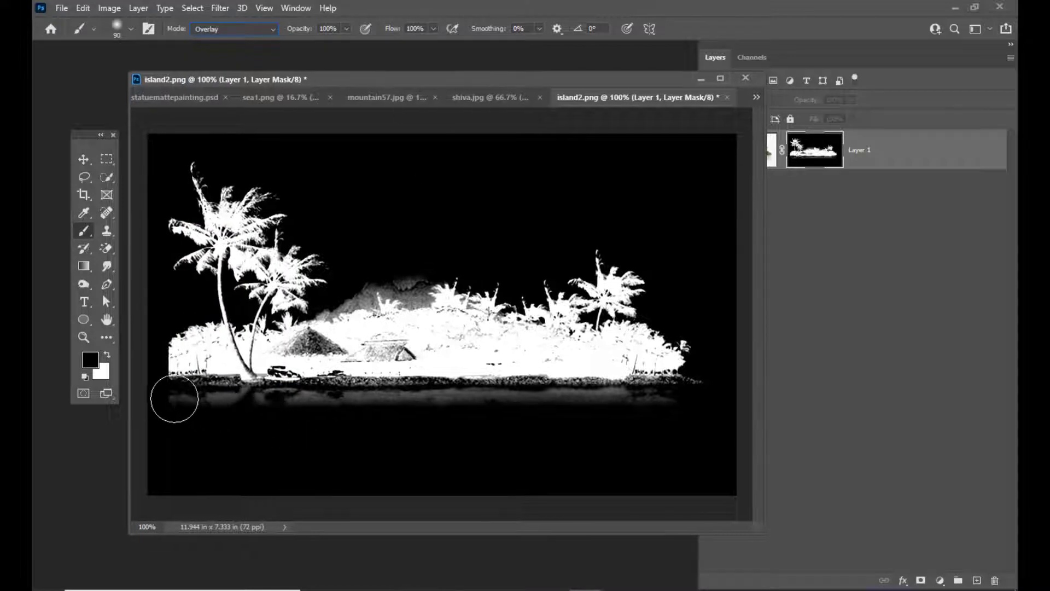
{"action": "mouse_move", "coordinate": [173, 394]}
{"action": "left_mouse_down"}
{"action": "mouse_move", "coordinate": [277, 410]}
{"action": "mouse_move", "coordinate": [335, 406]}
{"action": "left_mouse_up"}
{"action": "mouse_move", "coordinate": [272, 405]}
{"action": "left_mouse_down"}
{"action": "mouse_move", "coordinate": [485, 403]}
{"action": "mouse_move", "coordinate": [388, 399]}
{"action": "mouse_move", "coordinate": [696, 420]}
{"action": "mouse_move", "coordinate": [506, 410]}
{"action": "mouse_move", "coordinate": [722, 410]}
{"action": "mouse_move", "coordinate": [600, 401]}
{"action": "mouse_move", "coordinate": [736, 398]}
{"action": "left_mouse_up"}
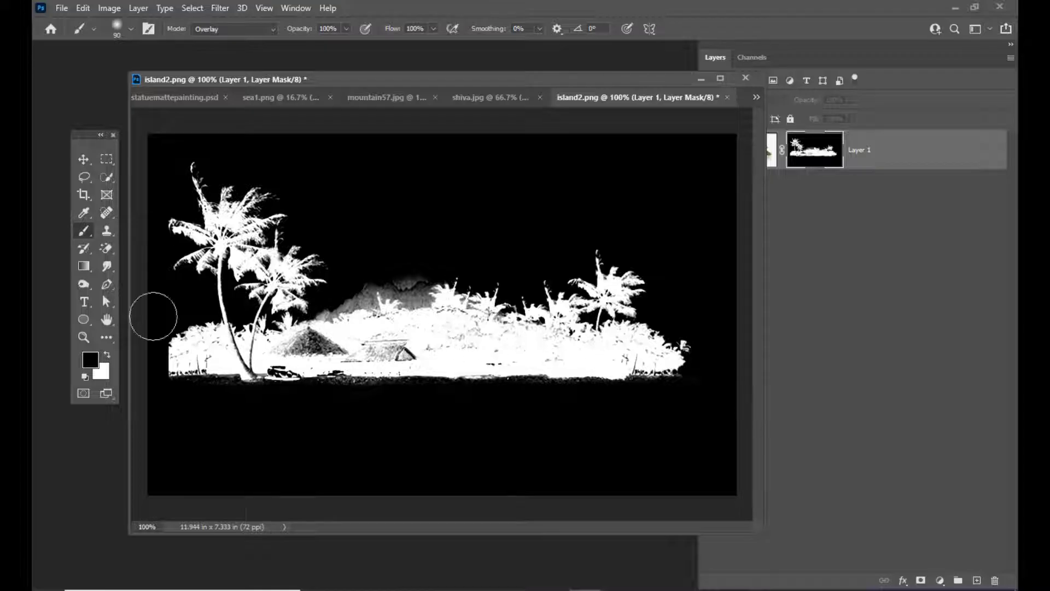
Step: Paint the grey hut roofs and nearby foliage white in the mask using the Overlay brush at size 70
{"action": "left_click", "coordinate": [107, 356]}
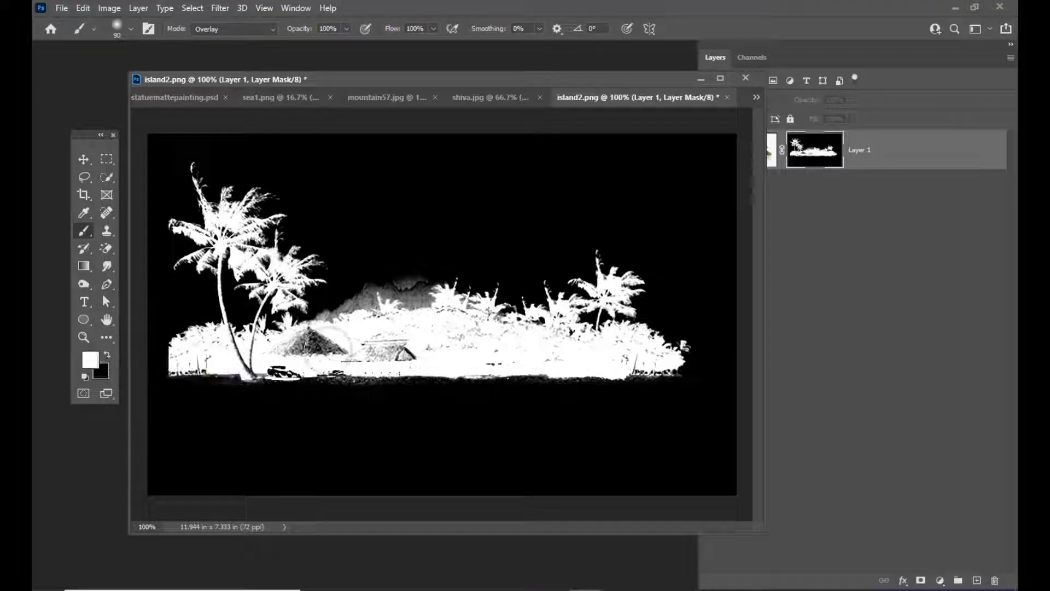
{"action": "key", "text": "bracketleft"}
{"action": "key", "text": "bracketleft"}
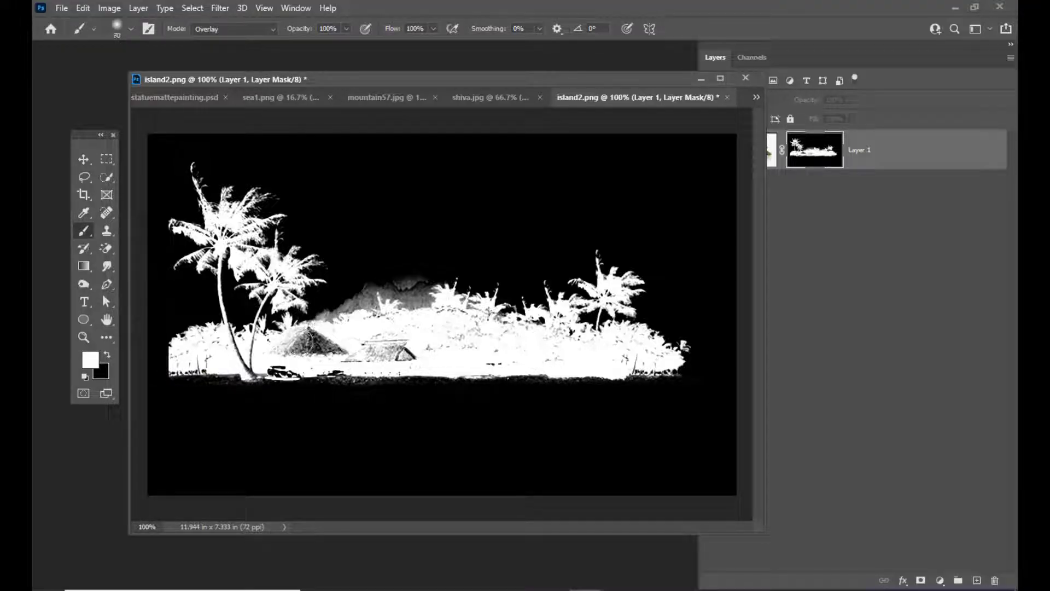
{"action": "mouse_move", "coordinate": [297, 345]}
{"action": "left_mouse_down"}
{"action": "mouse_move", "coordinate": [346, 332]}
{"action": "mouse_move", "coordinate": [316, 346]}
{"action": "mouse_move", "coordinate": [371, 346]}
{"action": "mouse_move", "coordinate": [301, 353]}
{"action": "mouse_move", "coordinate": [427, 333]}
{"action": "left_mouse_up"}
Step: Set the brush mode to Normal and paint the island interior and grey mountain solid white in the mask, reducing the size to 45
{"action": "left_click", "coordinate": [231, 23]}
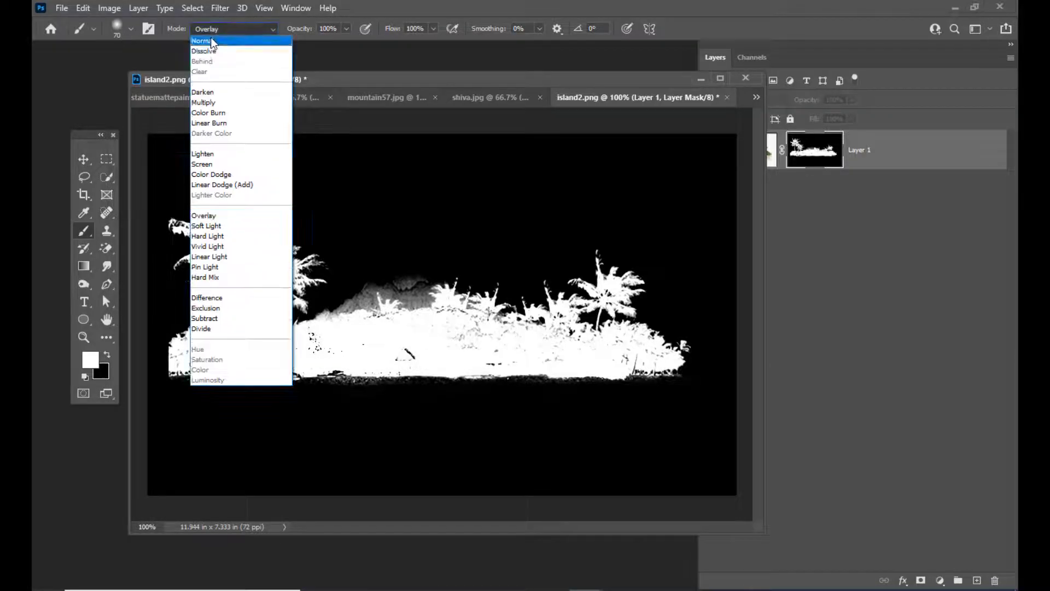
{"action": "left_click", "coordinate": [208, 40]}
{"action": "mouse_move", "coordinate": [363, 343]}
{"action": "left_mouse_down"}
{"action": "mouse_move", "coordinate": [434, 346]}
{"action": "mouse_move", "coordinate": [400, 325]}
{"action": "mouse_move", "coordinate": [406, 317]}
{"action": "mouse_move", "coordinate": [380, 317]}
{"action": "mouse_move", "coordinate": [423, 315]}
{"action": "mouse_move", "coordinate": [408, 286]}
{"action": "mouse_move", "coordinate": [505, 332]}
{"action": "mouse_move", "coordinate": [448, 310]}
{"action": "mouse_move", "coordinate": [597, 359]}
{"action": "mouse_move", "coordinate": [569, 356]}
{"action": "mouse_move", "coordinate": [651, 362]}
{"action": "mouse_move", "coordinate": [410, 354]}
{"action": "mouse_move", "coordinate": [460, 331]}
{"action": "mouse_move", "coordinate": [500, 355]}
{"action": "mouse_move", "coordinate": [369, 317]}
{"action": "mouse_move", "coordinate": [381, 307]}
{"action": "mouse_move", "coordinate": [350, 311]}
{"action": "mouse_move", "coordinate": [374, 303]}
{"action": "mouse_move", "coordinate": [377, 311]}
{"action": "mouse_move", "coordinate": [354, 339]}
{"action": "mouse_move", "coordinate": [424, 342]}
{"action": "mouse_move", "coordinate": [480, 368]}
{"action": "mouse_move", "coordinate": [458, 297]}
{"action": "mouse_move", "coordinate": [427, 307]}
{"action": "mouse_move", "coordinate": [422, 329]}
{"action": "left_mouse_up"}
{"action": "key", "text": "bracketleft"}
{"action": "key", "text": "bracketleft"}
{"action": "key", "text": "bracketleft"}
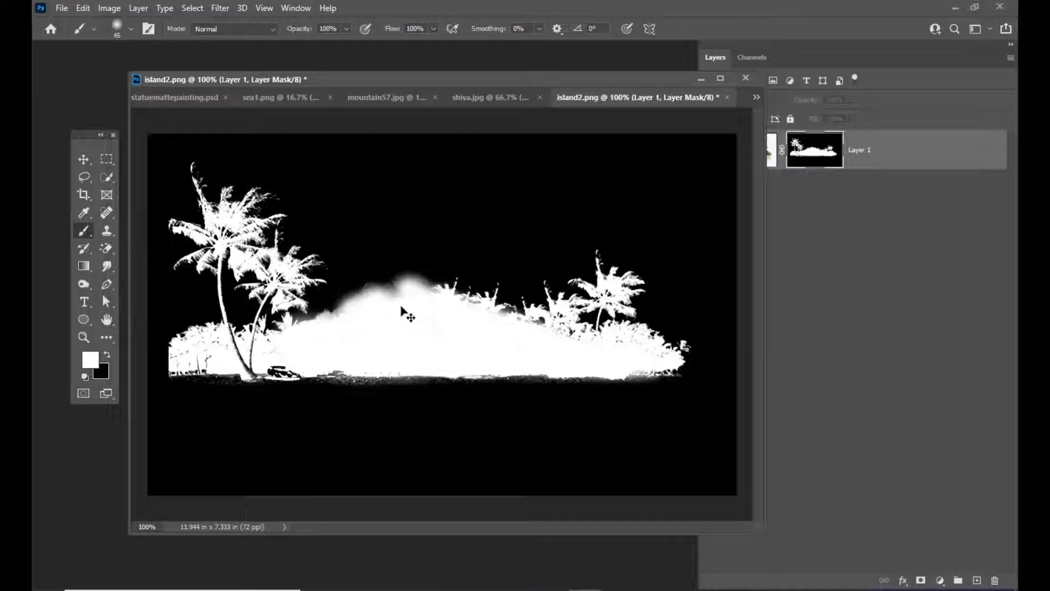
Step: Undo the last two strokes, set the brush mode to Overlay and paint the mountain's grey edge white in the mask
{"action": "key", "text": "ctrl+z"}
{"action": "key", "text": "ctrl+z"}
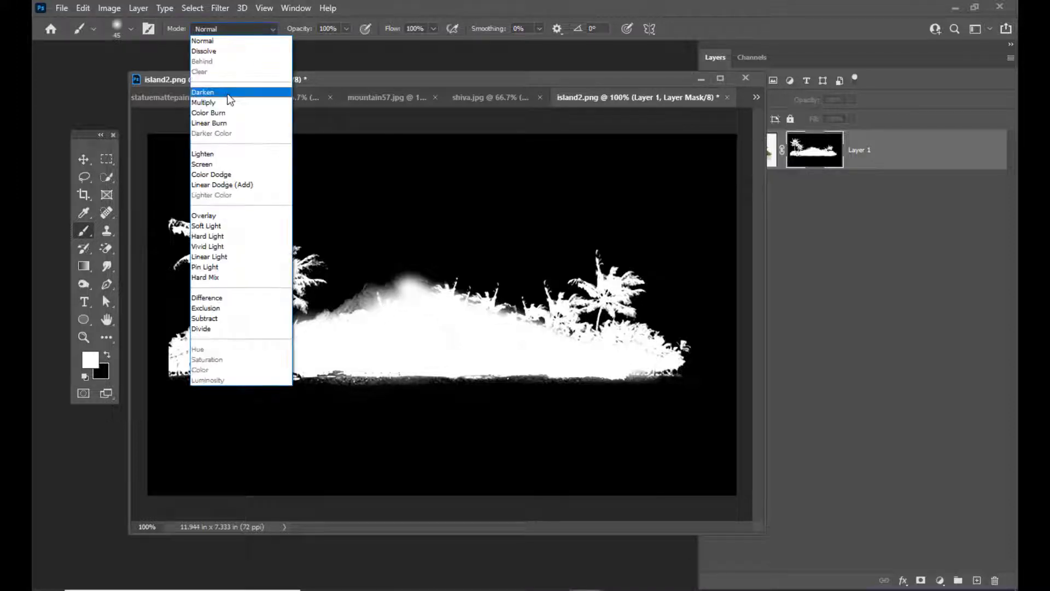
{"action": "left_click", "coordinate": [221, 214]}
{"action": "mouse_move", "coordinate": [383, 281]}
{"action": "left_mouse_down"}
{"action": "mouse_move", "coordinate": [355, 308]}
{"action": "mouse_move", "coordinate": [377, 283]}
{"action": "mouse_move", "coordinate": [337, 321]}
{"action": "mouse_move", "coordinate": [378, 285]}
{"action": "mouse_move", "coordinate": [430, 281]}
{"action": "mouse_move", "coordinate": [407, 287]}
{"action": "mouse_move", "coordinate": [530, 331]}
{"action": "mouse_move", "coordinate": [507, 333]}
{"action": "mouse_move", "coordinate": [631, 357]}
{"action": "mouse_move", "coordinate": [453, 360]}
{"action": "mouse_move", "coordinate": [288, 346]}
{"action": "mouse_move", "coordinate": [211, 363]}
{"action": "mouse_move", "coordinate": [224, 349]}
{"action": "mouse_move", "coordinate": [257, 361]}
{"action": "mouse_move", "coordinate": [251, 368]}
{"action": "mouse_move", "coordinate": [256, 345]}
{"action": "mouse_move", "coordinate": [254, 358]}
{"action": "mouse_move", "coordinate": [240, 340]}
{"action": "mouse_move", "coordinate": [241, 361]}
{"action": "mouse_move", "coordinate": [246, 348]}
{"action": "mouse_move", "coordinate": [213, 315]}
{"action": "mouse_move", "coordinate": [256, 368]}
{"action": "mouse_move", "coordinate": [254, 357]}
{"action": "mouse_move", "coordinate": [352, 345]}
{"action": "mouse_move", "coordinate": [429, 315]}
{"action": "left_mouse_up"}
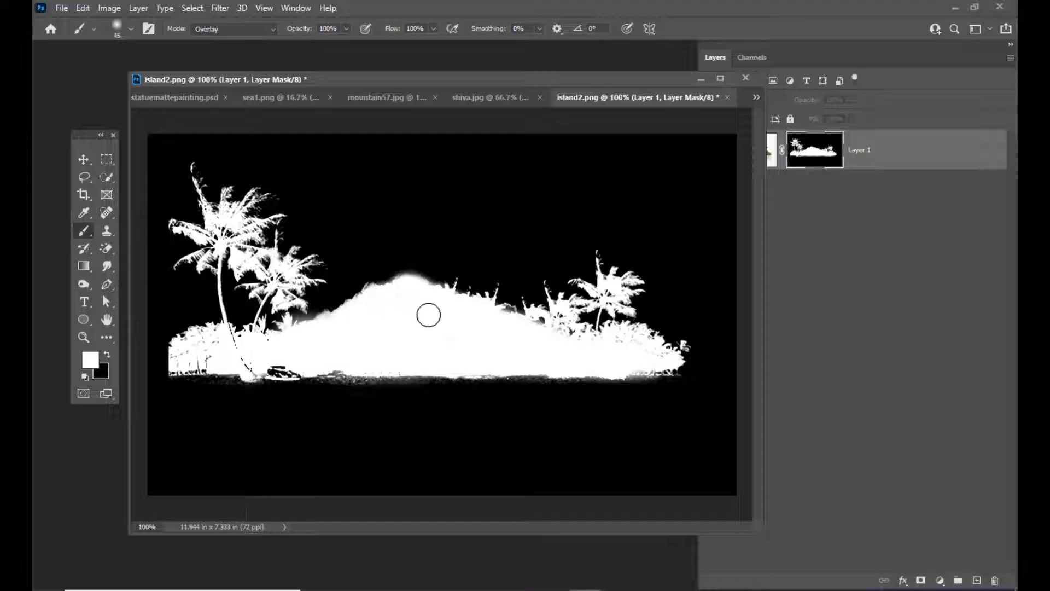
Step: Paint the grey remnants along the island's base black and the gaps beside the left palm trunk white in the mask
{"action": "left_click", "coordinate": [108, 355]}
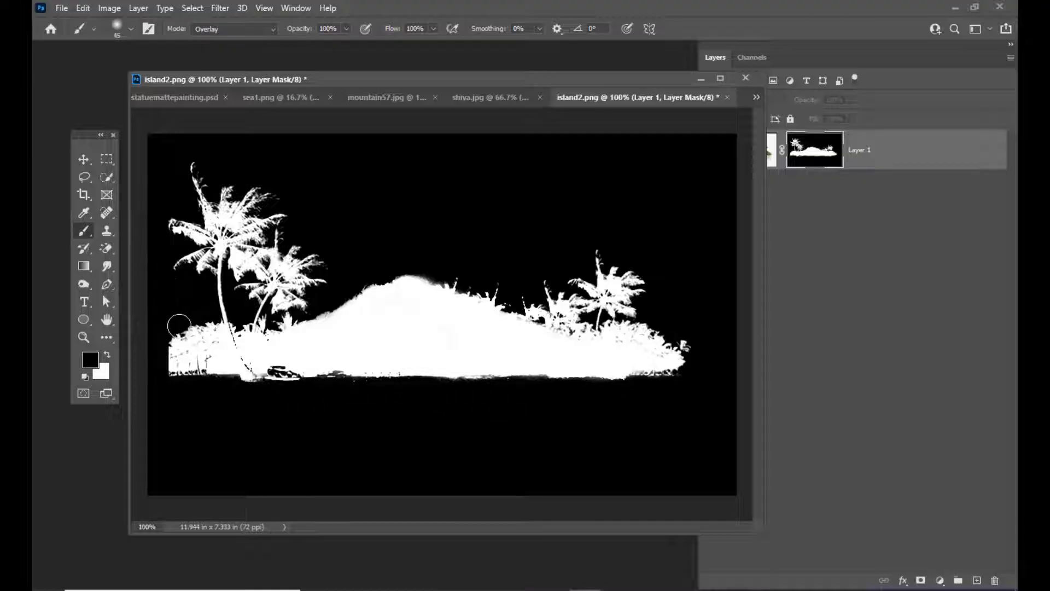
{"action": "key", "text": "x"}
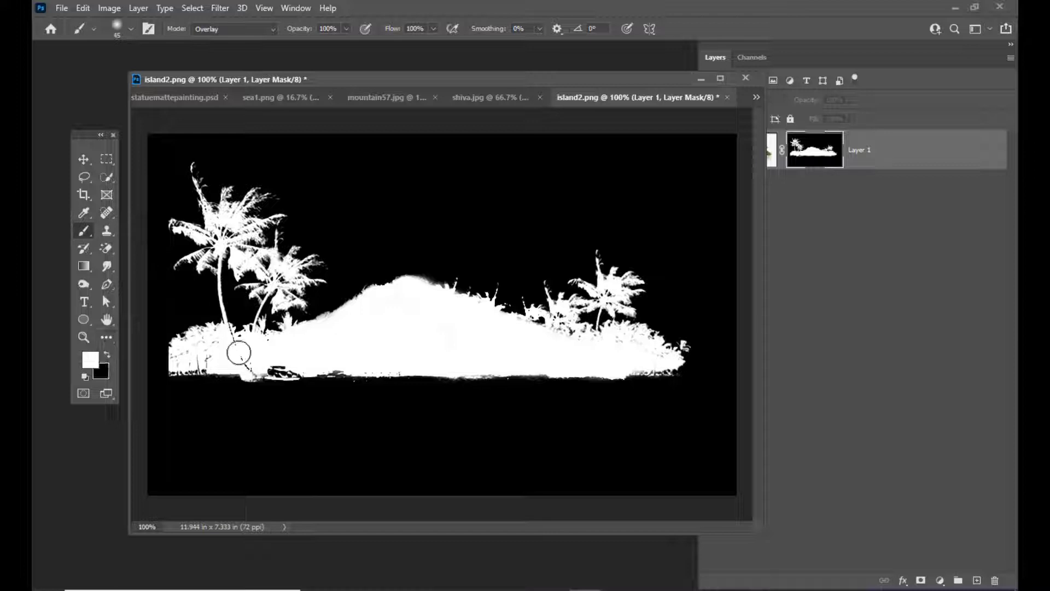
{"action": "left_click_drag", "start_coordinate": [239, 353], "coordinate": [257, 366]}
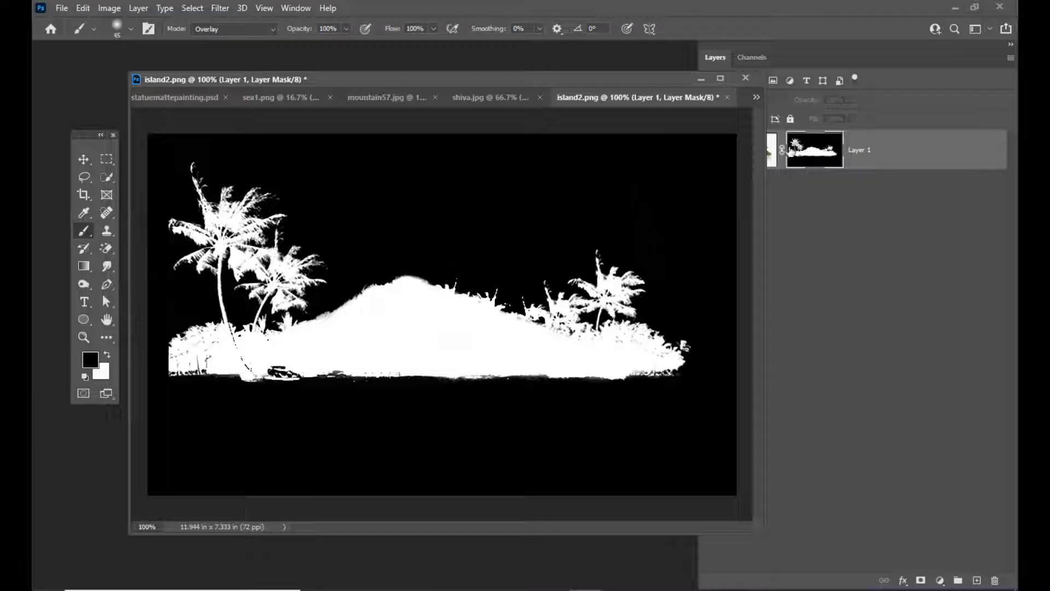
Step: Leave the mask view of Layer 1 to display the masked island on transparency
{"action": "left_click_drag", "start_coordinate": [611, 84], "coordinate": [597, 94]}
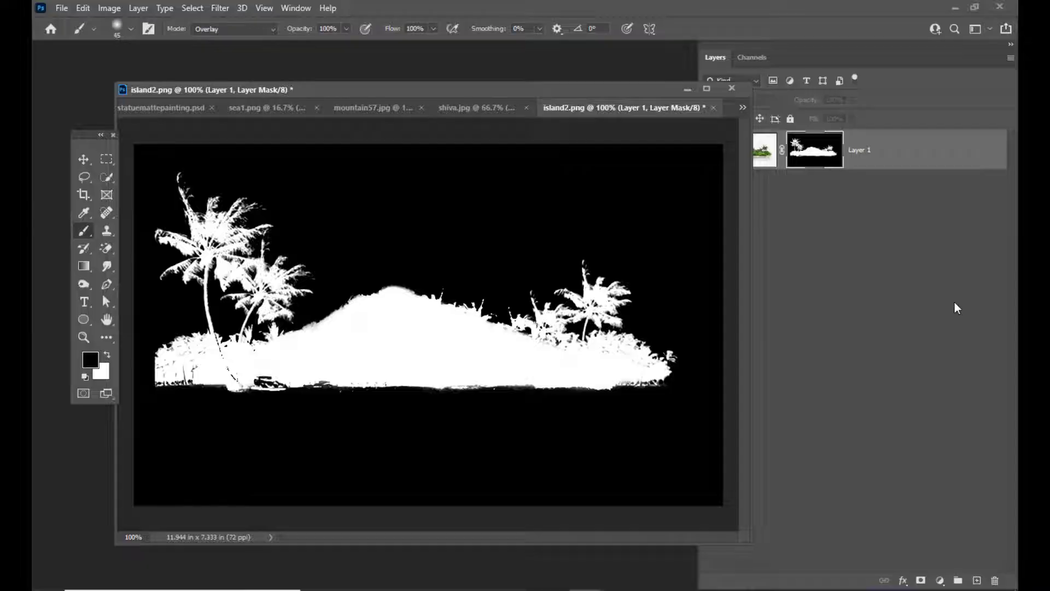
{"action": "left_click", "coordinate": [819, 155], "text": "alt"}
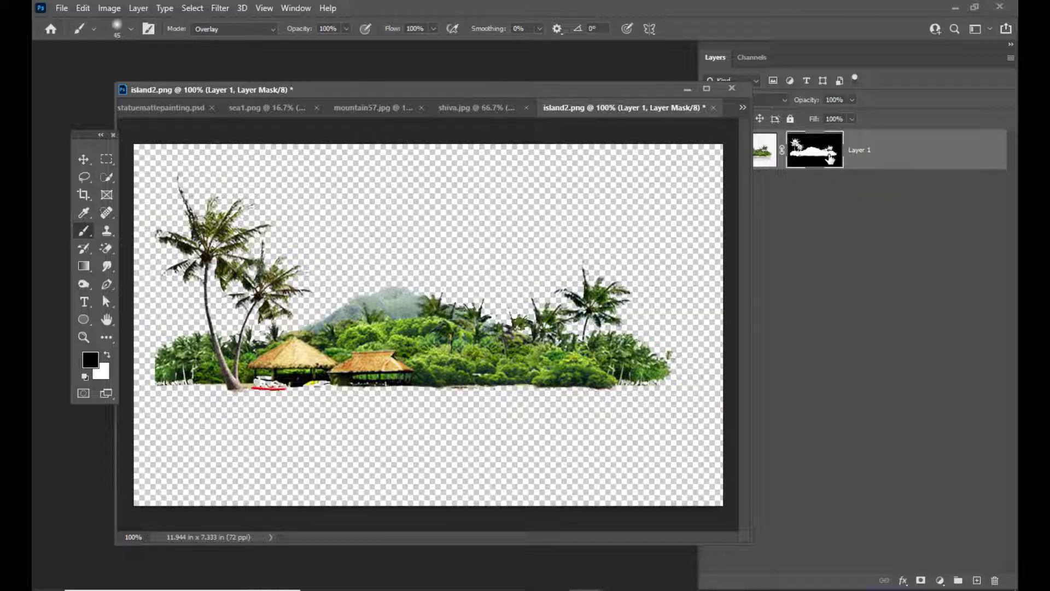
{"action": "left_click_drag", "start_coordinate": [563, 91], "coordinate": [617, 87]}
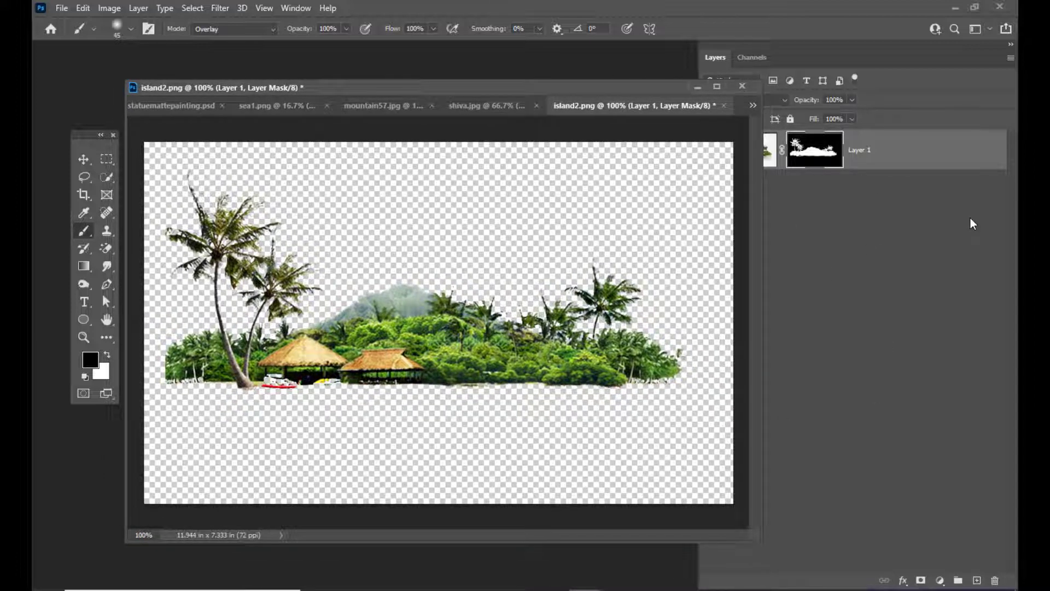
{"action": "left_click_drag", "start_coordinate": [623, 89], "coordinate": [562, 91]}
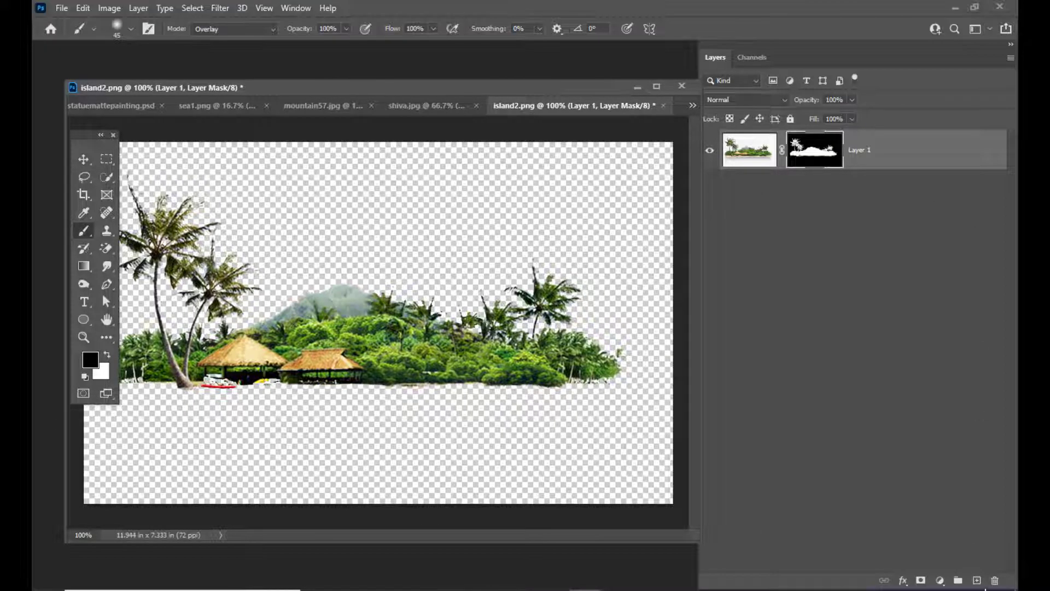
Step: Add a new layer beneath Layer 1 and fill it with black as a backdrop for the island
{"action": "left_click", "coordinate": [976, 579]}
{"action": "left_click_drag", "start_coordinate": [907, 157], "coordinate": [905, 186]}
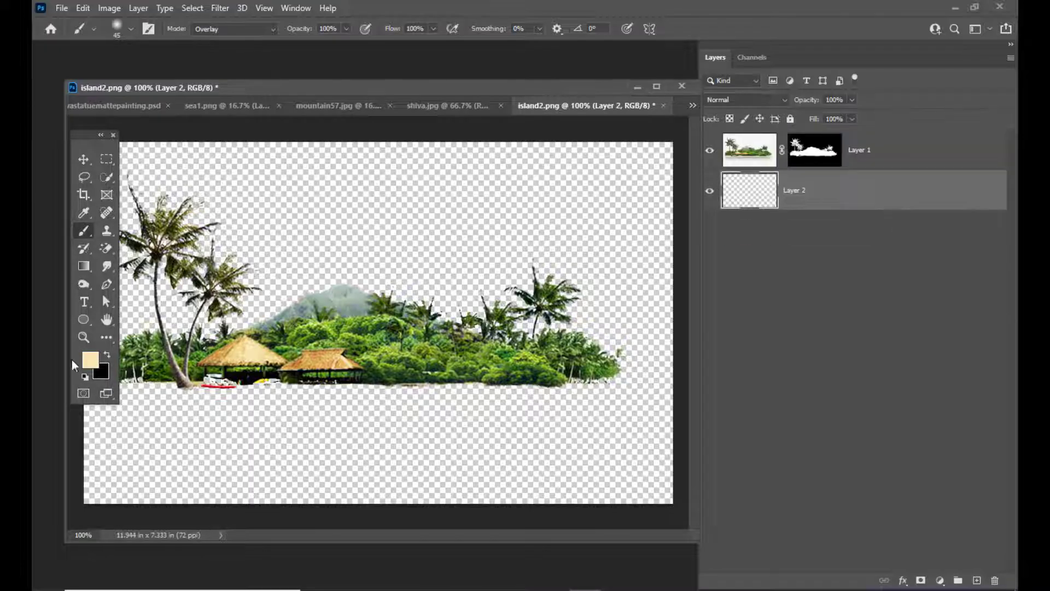
{"action": "left_click_drag", "start_coordinate": [317, 84], "coordinate": [330, 83]}
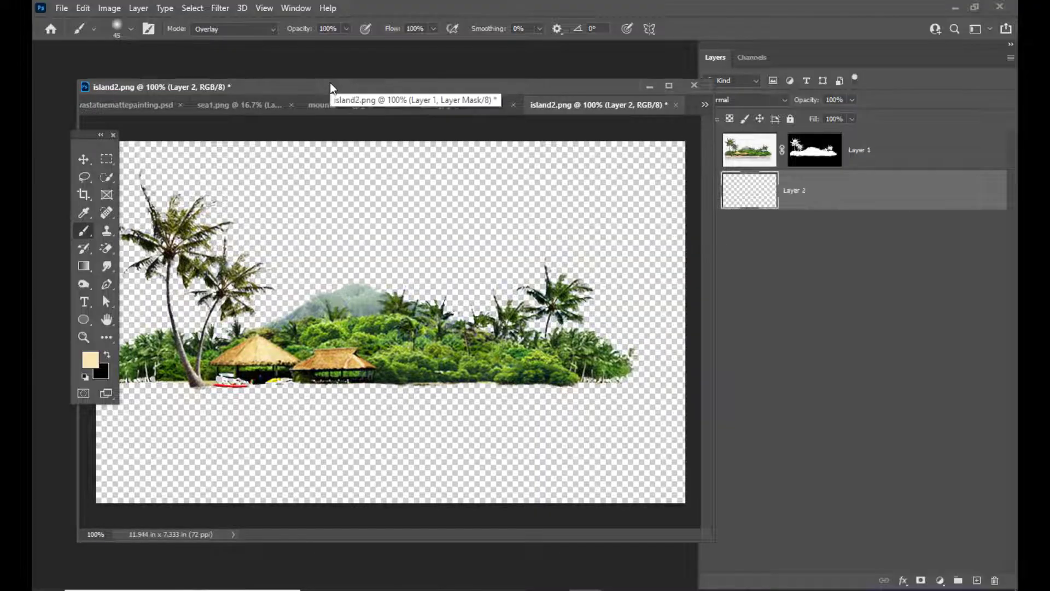
{"action": "key", "text": "ctrl+BackSpace"}
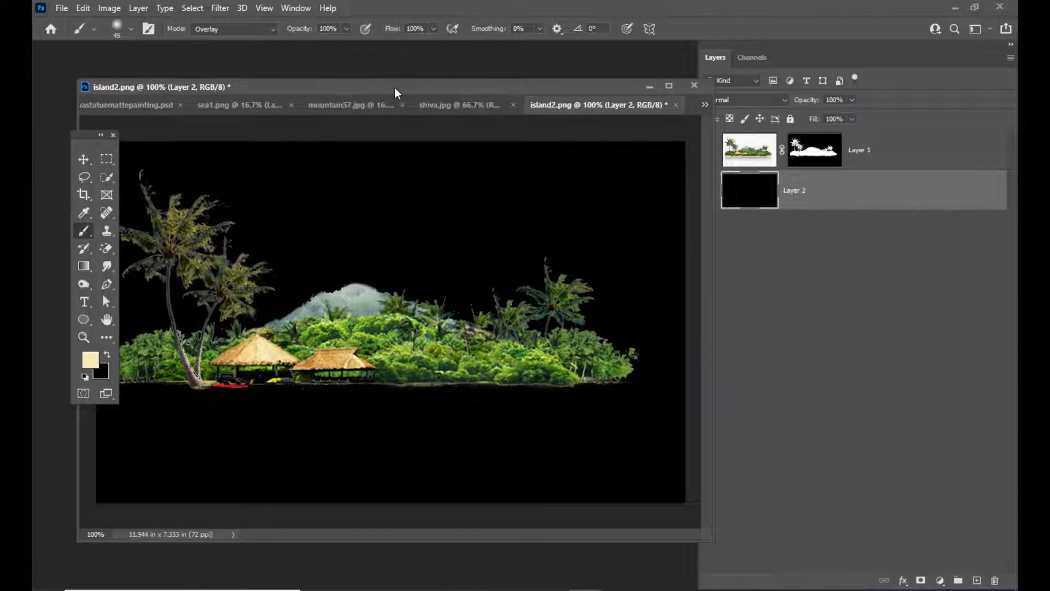
{"action": "left_click_drag", "start_coordinate": [395, 87], "coordinate": [537, 84]}
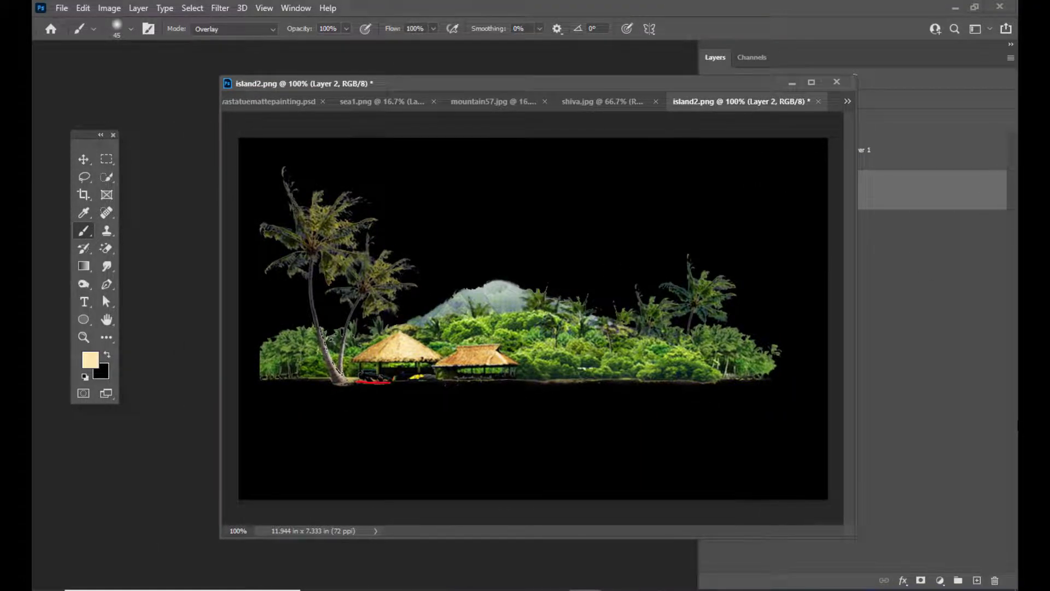
Step: Examine the cut-out edges of the palms and mountain against the black backdrop at 200% zoom
{"action": "key", "text": "ctrl+plus"}
{"action": "left_click_drag", "start_coordinate": [698, 537], "coordinate": [594, 530]}
{"action": "scroll", "coordinate": [552, 223], "scroll_direction": "up", "scroll_amount": 1}
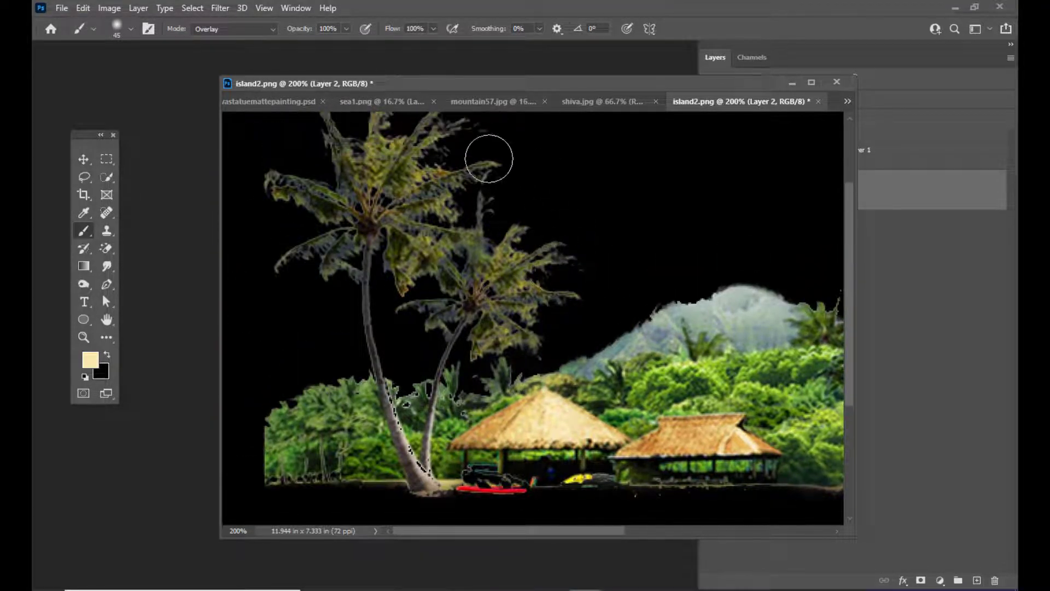
{"action": "scroll", "coordinate": [457, 204], "scroll_direction": "up", "scroll_amount": 1}
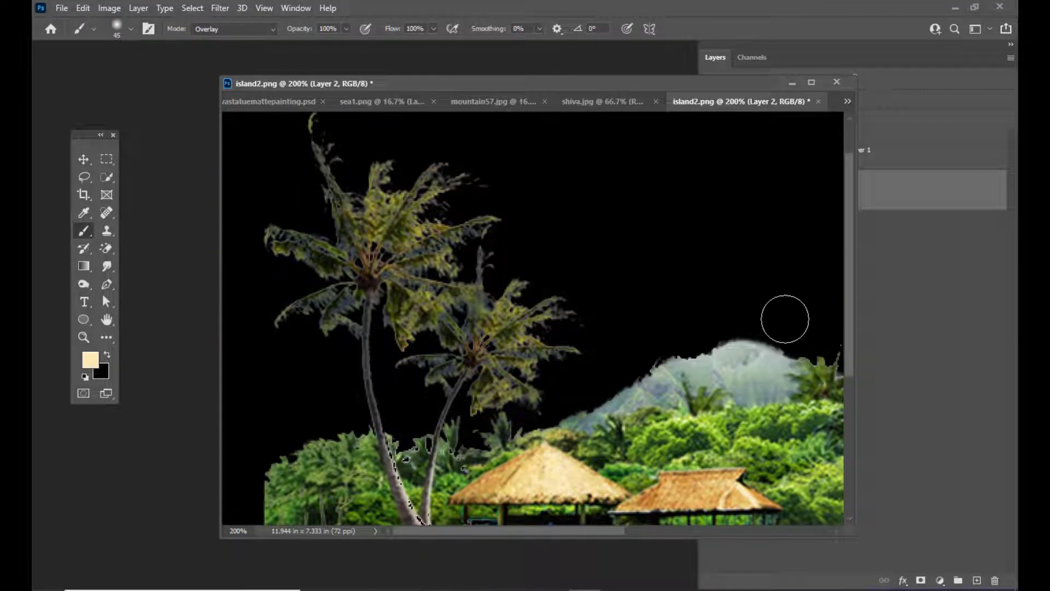
{"action": "key", "text": "ctrl+minus"}
{"action": "key", "text": "ctrl+minus"}
{"action": "key", "text": "ctrl+plus"}
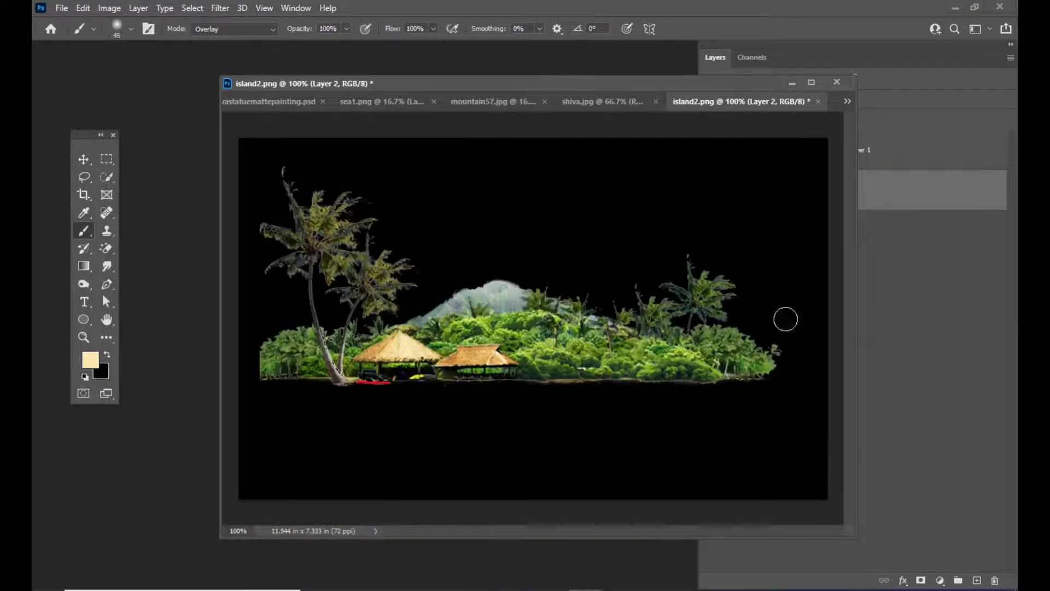
{"action": "left_click_drag", "start_coordinate": [536, 82], "coordinate": [377, 80]}
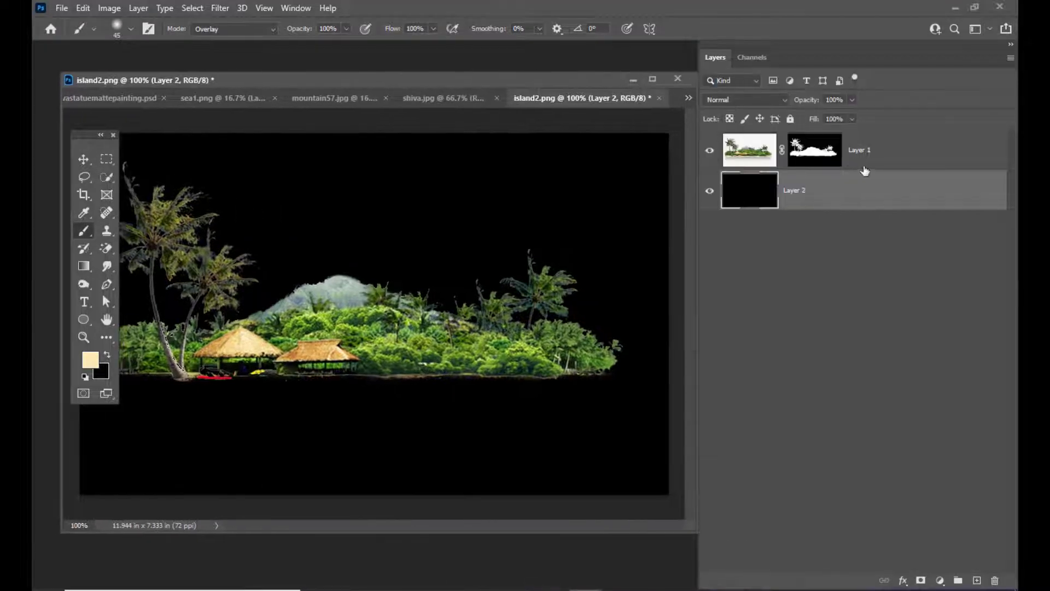
Step: Add a new layer above Layer 1 and clip it to the island layer
{"action": "left_click", "coordinate": [884, 151]}
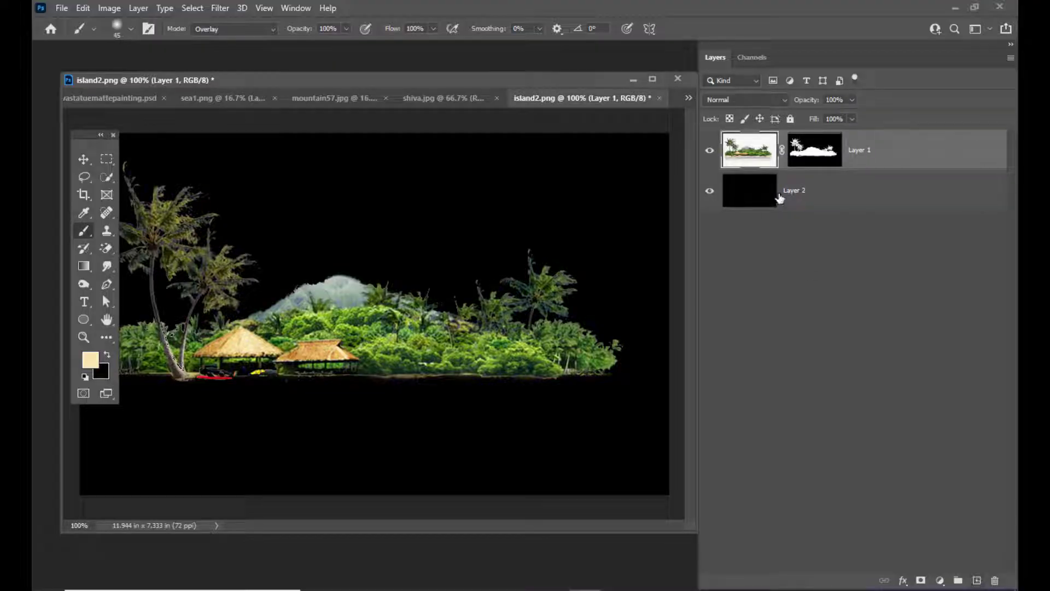
{"action": "left_click_drag", "start_coordinate": [600, 82], "coordinate": [618, 82]}
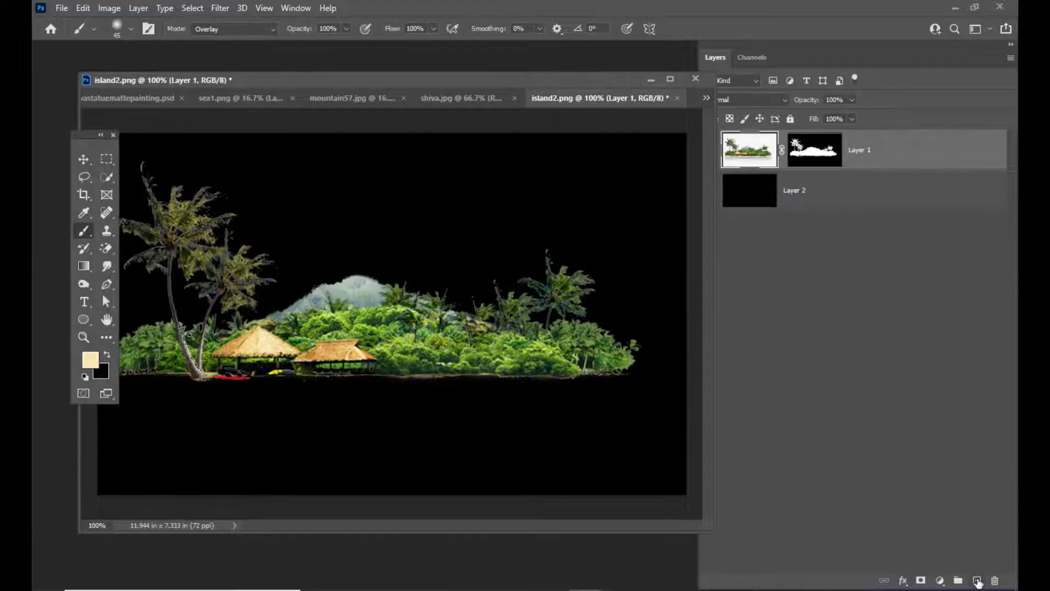
{"action": "left_click", "coordinate": [977, 580]}
{"action": "left_click_drag", "start_coordinate": [431, 83], "coordinate": [490, 87]}
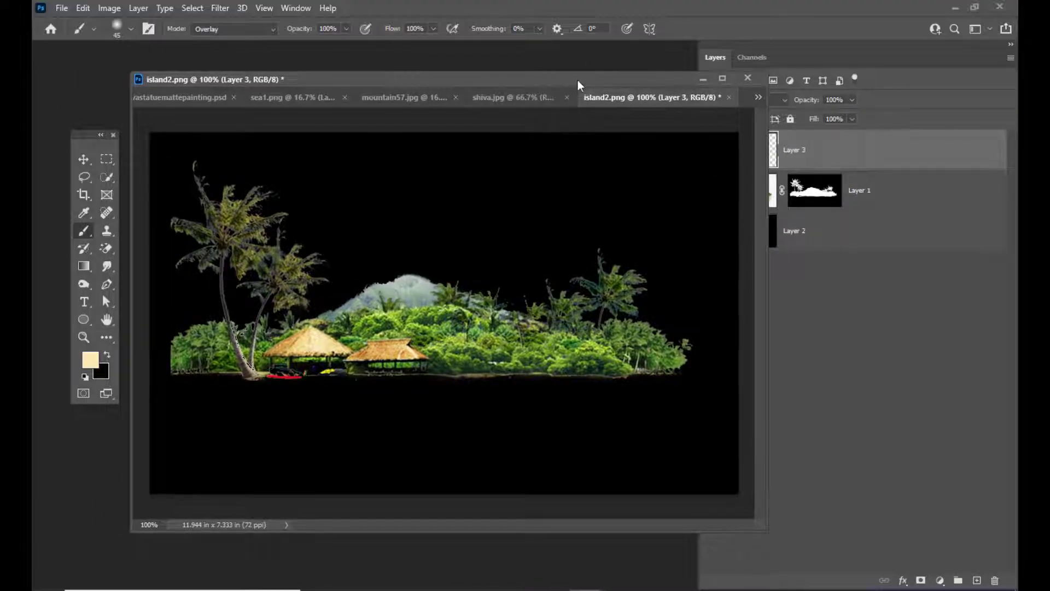
{"action": "left_click_drag", "start_coordinate": [577, 80], "coordinate": [520, 81]}
{"action": "left_click_drag", "start_coordinate": [613, 77], "coordinate": [584, 86]}
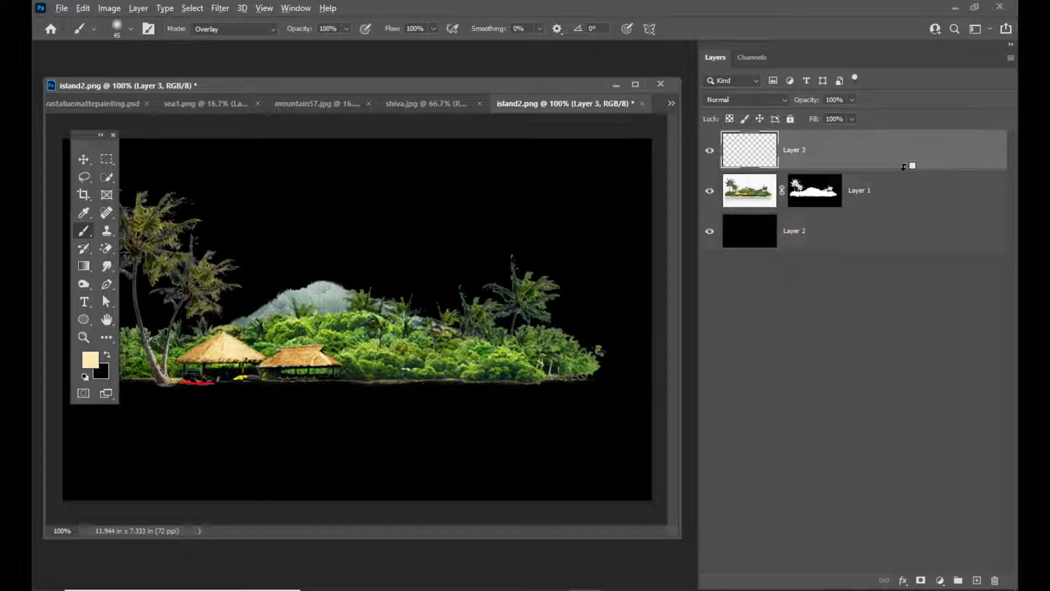
{"action": "left_click", "coordinate": [902, 167], "text": "alt"}
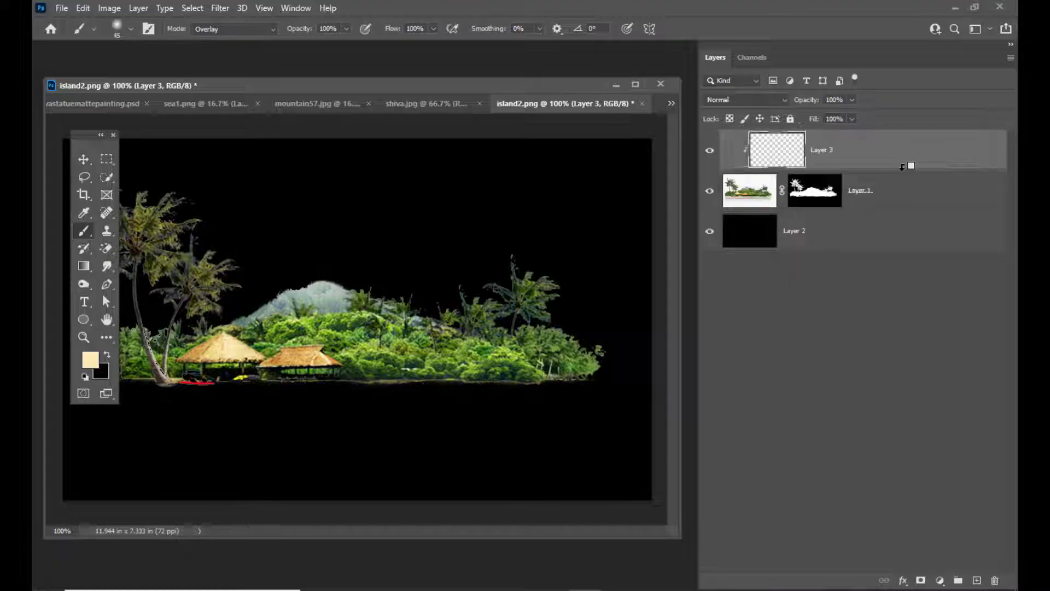
{"action": "left_click_drag", "start_coordinate": [351, 88], "coordinate": [405, 89]}
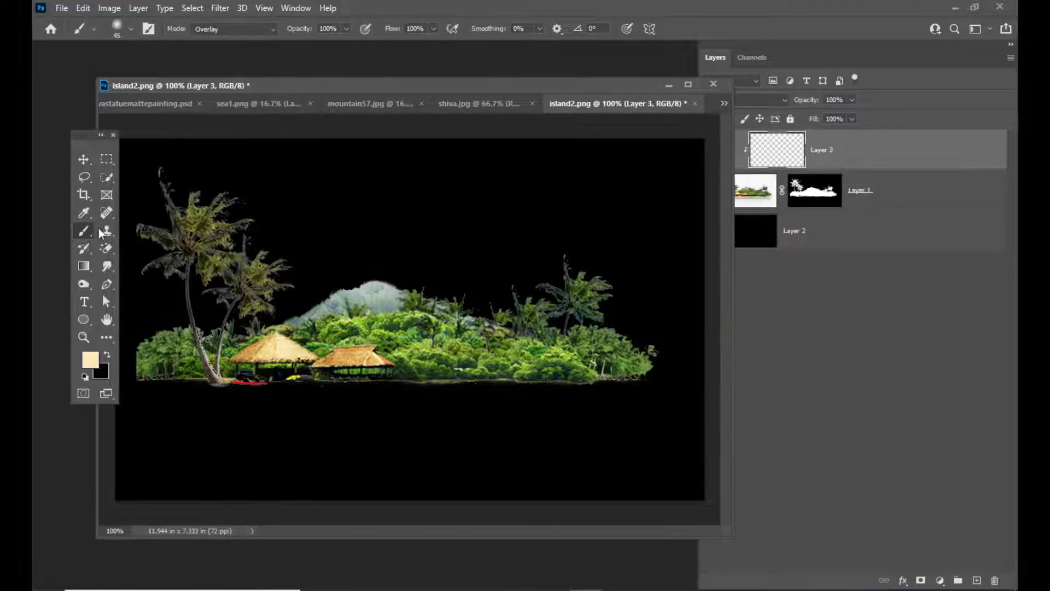
Step: Sample the dark green 162002 from the left palm's fronds as the foreground colour and activate the Brush tool
{"action": "left_click", "coordinate": [91, 367]}
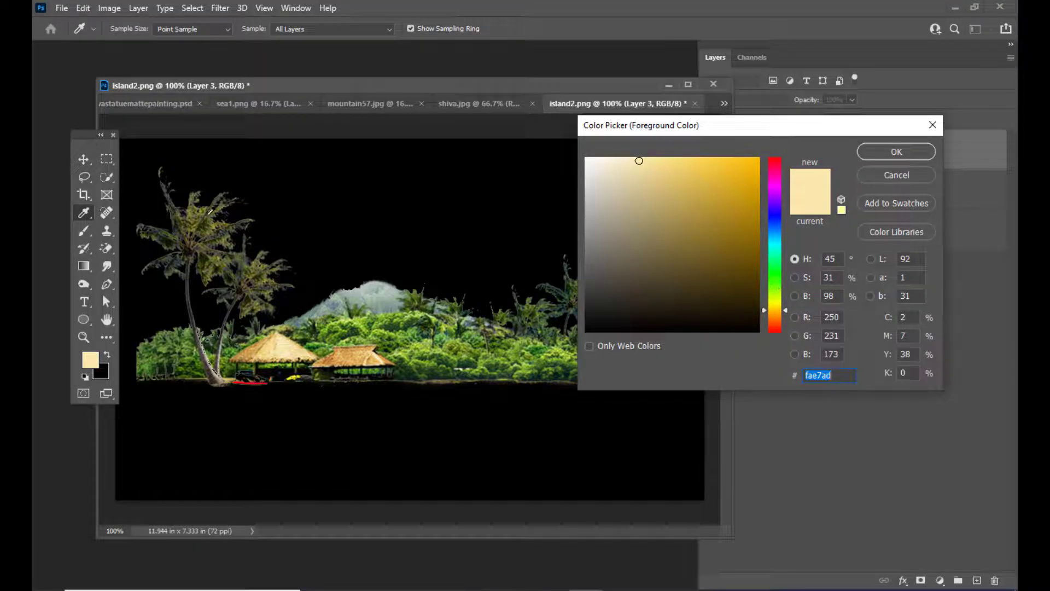
{"action": "left_click", "coordinate": [209, 222]}
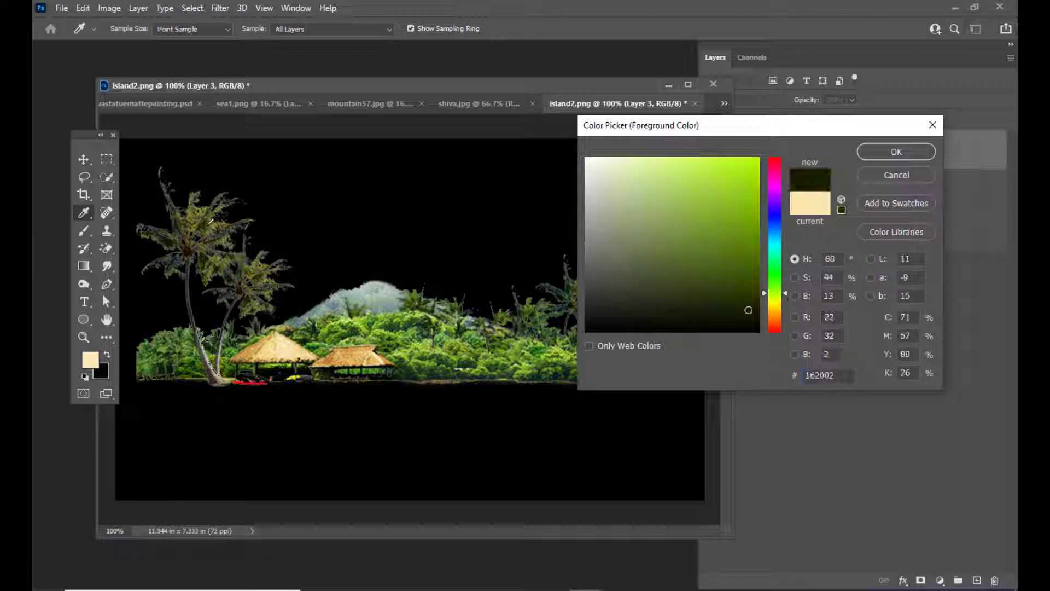
{"action": "left_click", "coordinate": [890, 146]}
{"action": "key", "text": "b"}
Step: Set the clipped layer's blend mode to Darken and brush dark green over the left palm's fronds
{"action": "left_click_drag", "start_coordinate": [616, 91], "coordinate": [594, 123]}
{"action": "left_click", "coordinate": [740, 96]}
{"action": "left_click", "coordinate": [731, 153]}
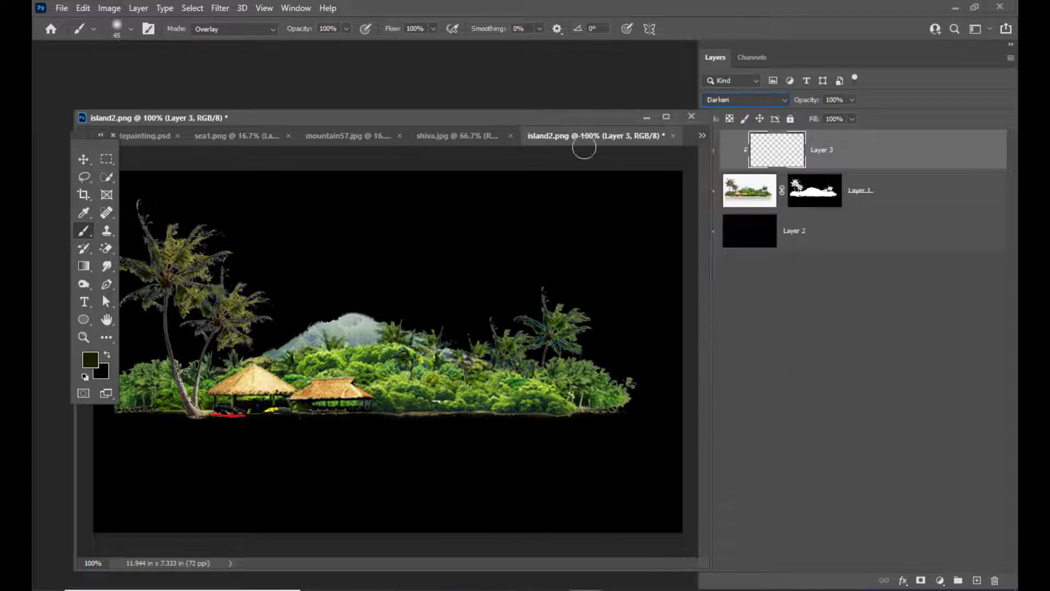
{"action": "left_click_drag", "start_coordinate": [448, 118], "coordinate": [529, 99]}
{"action": "mouse_move", "coordinate": [290, 228]}
{"action": "left_mouse_down"}
{"action": "mouse_move", "coordinate": [268, 238]}
{"action": "mouse_move", "coordinate": [257, 268]}
{"action": "mouse_move", "coordinate": [266, 257]}
{"action": "left_mouse_up"}
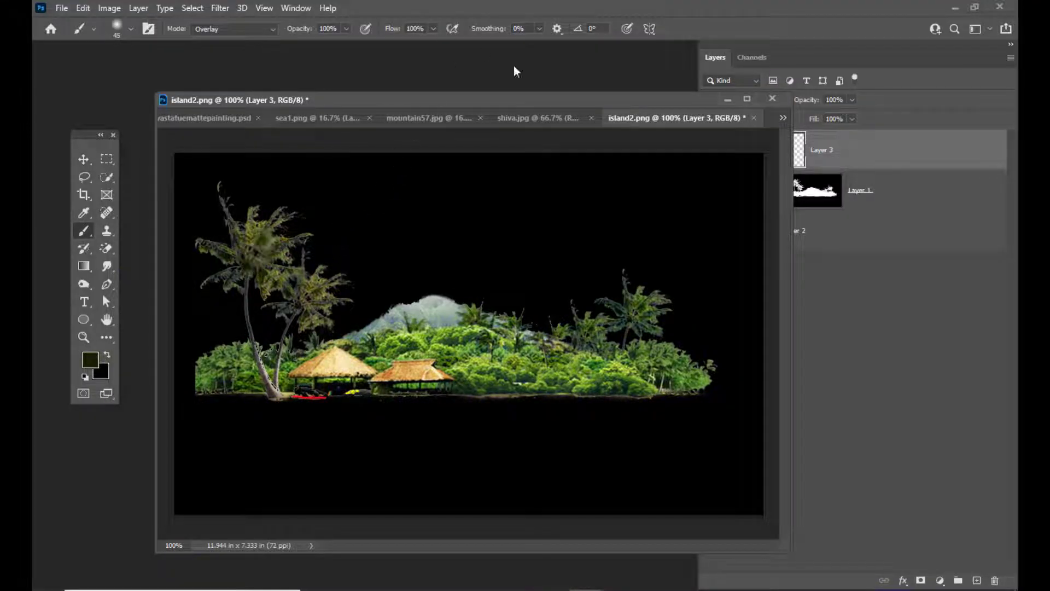
Step: Reduce the opacity of the clipped Layer 3 to 41%
{"action": "left_click_drag", "start_coordinate": [513, 99], "coordinate": [422, 100]}
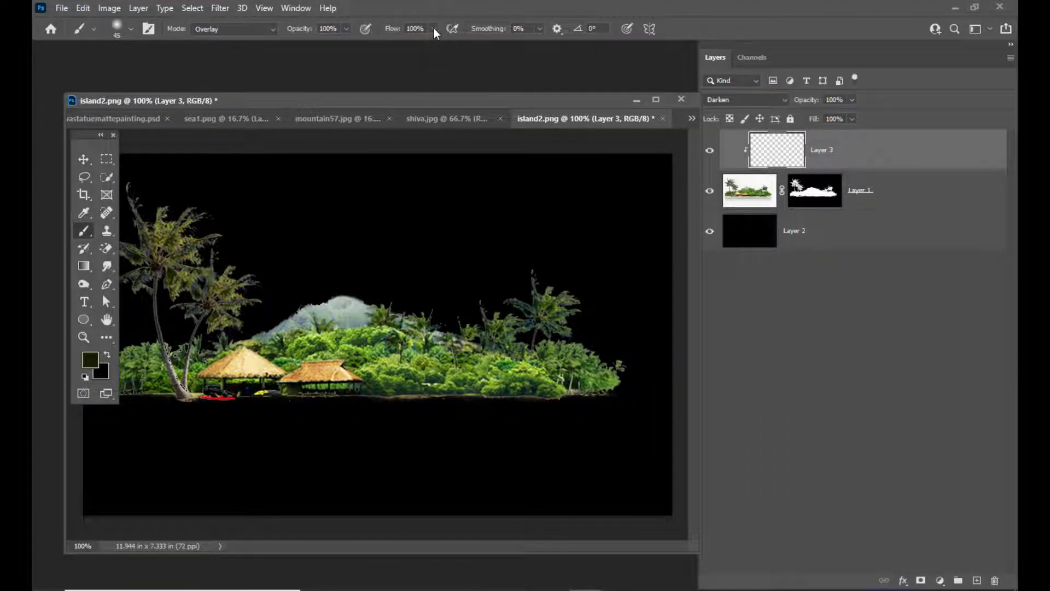
{"action": "left_click", "coordinate": [852, 100]}
{"action": "left_click_drag", "start_coordinate": [822, 115], "coordinate": [817, 114]}
{"action": "left_click_drag", "start_coordinate": [484, 96], "coordinate": [566, 98]}
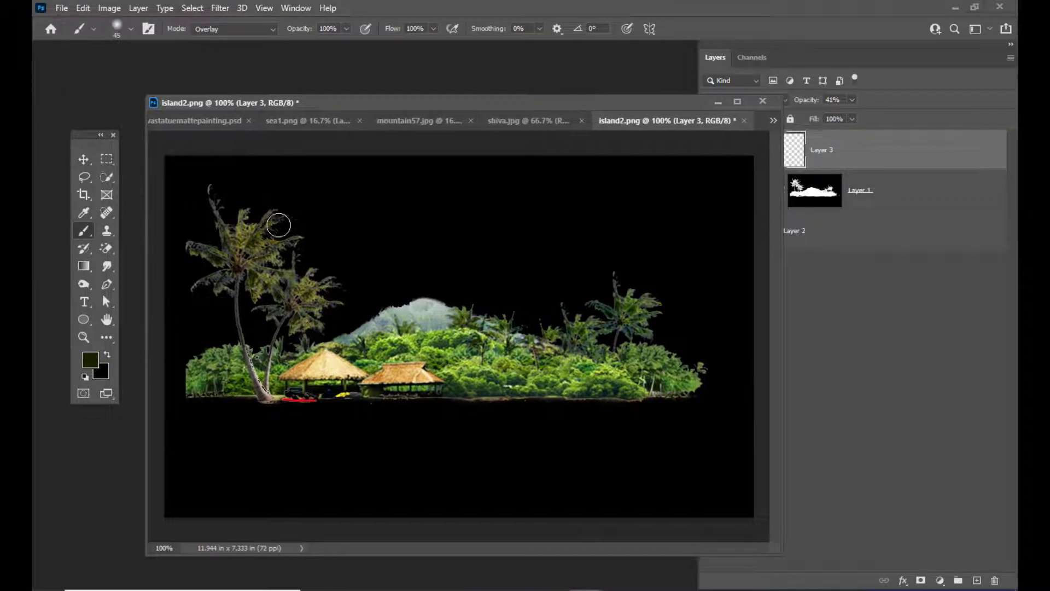
Step: Paint dark green over the light fringes of the palms at both ends of the island on the clipped layer
{"action": "mouse_move", "coordinate": [227, 213]}
{"action": "left_mouse_down"}
{"action": "mouse_move", "coordinate": [224, 235]}
{"action": "mouse_move", "coordinate": [221, 207]}
{"action": "mouse_move", "coordinate": [215, 225]}
{"action": "mouse_move", "coordinate": [184, 240]}
{"action": "mouse_move", "coordinate": [211, 254]}
{"action": "mouse_move", "coordinate": [191, 245]}
{"action": "mouse_move", "coordinate": [214, 285]}
{"action": "mouse_move", "coordinate": [174, 288]}
{"action": "mouse_move", "coordinate": [194, 295]}
{"action": "mouse_move", "coordinate": [223, 275]}
{"action": "mouse_move", "coordinate": [211, 303]}
{"action": "mouse_move", "coordinate": [253, 269]}
{"action": "mouse_move", "coordinate": [227, 273]}
{"action": "mouse_move", "coordinate": [216, 293]}
{"action": "mouse_move", "coordinate": [223, 268]}
{"action": "mouse_move", "coordinate": [252, 280]}
{"action": "mouse_move", "coordinate": [276, 251]}
{"action": "mouse_move", "coordinate": [254, 259]}
{"action": "mouse_move", "coordinate": [319, 235]}
{"action": "mouse_move", "coordinate": [226, 259]}
{"action": "mouse_move", "coordinate": [252, 242]}
{"action": "mouse_move", "coordinate": [225, 247]}
{"action": "mouse_move", "coordinate": [240, 260]}
{"action": "mouse_move", "coordinate": [256, 251]}
{"action": "mouse_move", "coordinate": [226, 259]}
{"action": "mouse_move", "coordinate": [305, 292]}
{"action": "mouse_move", "coordinate": [280, 277]}
{"action": "mouse_move", "coordinate": [306, 283]}
{"action": "mouse_move", "coordinate": [294, 252]}
{"action": "mouse_move", "coordinate": [287, 297]}
{"action": "mouse_move", "coordinate": [280, 286]}
{"action": "mouse_move", "coordinate": [314, 298]}
{"action": "mouse_move", "coordinate": [292, 296]}
{"action": "mouse_move", "coordinate": [354, 282]}
{"action": "mouse_move", "coordinate": [281, 308]}
{"action": "mouse_move", "coordinate": [293, 319]}
{"action": "mouse_move", "coordinate": [327, 314]}
{"action": "mouse_move", "coordinate": [297, 309]}
{"action": "mouse_move", "coordinate": [357, 304]}
{"action": "mouse_move", "coordinate": [312, 332]}
{"action": "mouse_move", "coordinate": [333, 346]}
{"action": "left_mouse_up"}
{"action": "left_click_drag", "start_coordinate": [275, 327], "coordinate": [293, 312]}
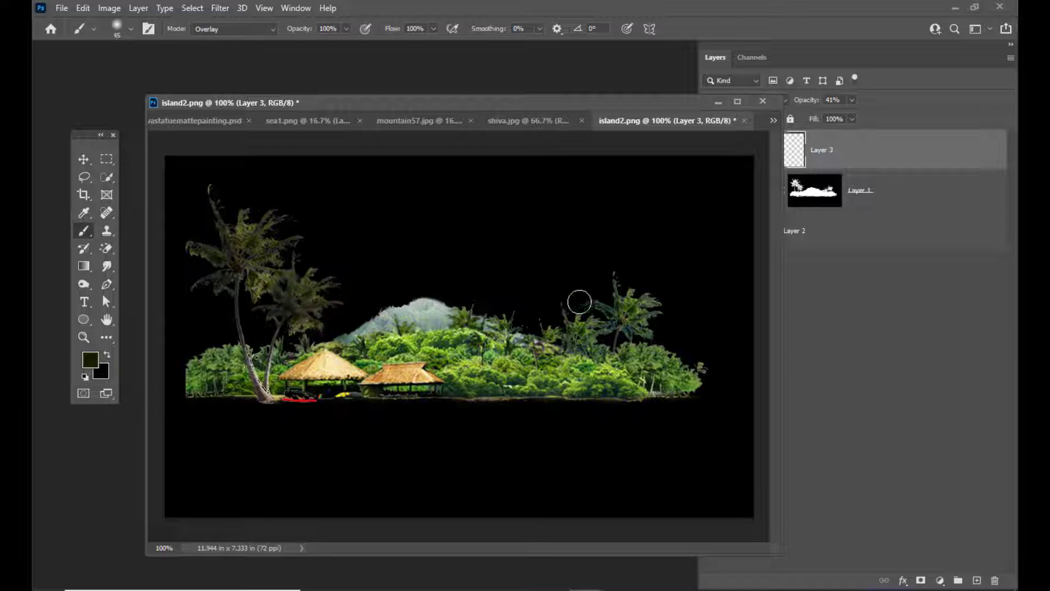
{"action": "mouse_move", "coordinate": [581, 302]}
{"action": "left_mouse_down"}
{"action": "mouse_move", "coordinate": [608, 304]}
{"action": "mouse_move", "coordinate": [621, 291]}
{"action": "mouse_move", "coordinate": [671, 300]}
{"action": "mouse_move", "coordinate": [621, 331]}
{"action": "mouse_move", "coordinate": [684, 335]}
{"action": "mouse_move", "coordinate": [585, 342]}
{"action": "mouse_move", "coordinate": [607, 319]}
{"action": "mouse_move", "coordinate": [558, 313]}
{"action": "mouse_move", "coordinate": [592, 345]}
{"action": "mouse_move", "coordinate": [552, 323]}
{"action": "mouse_move", "coordinate": [547, 332]}
{"action": "mouse_move", "coordinate": [510, 295]}
{"action": "mouse_move", "coordinate": [551, 334]}
{"action": "left_mouse_up"}
{"action": "left_click", "coordinate": [668, 361]}
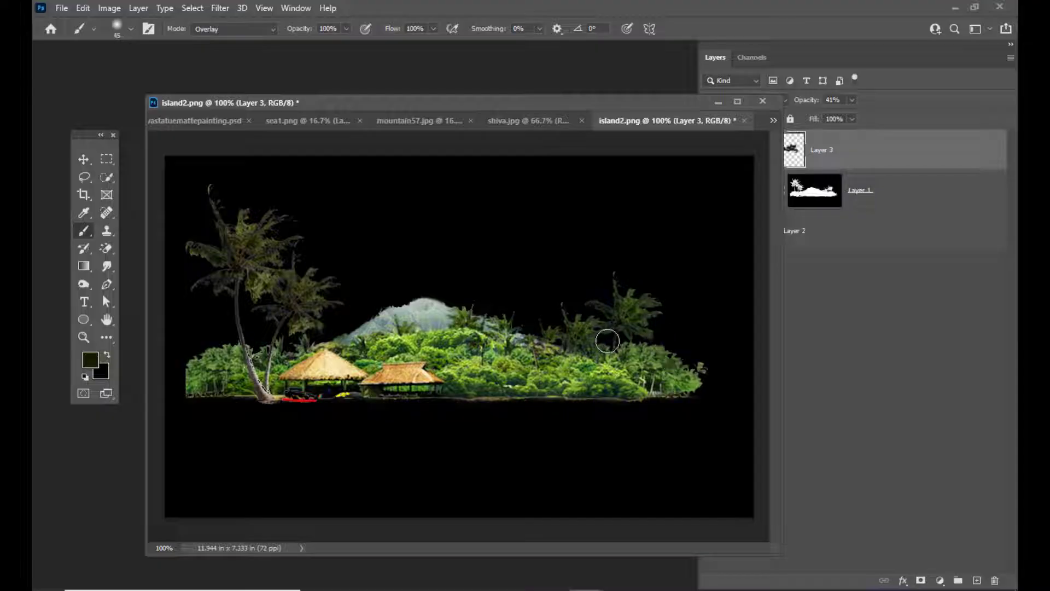
{"action": "mouse_move", "coordinate": [287, 293]}
{"action": "left_mouse_down"}
{"action": "mouse_move", "coordinate": [255, 303]}
{"action": "mouse_move", "coordinate": [253, 251]}
{"action": "mouse_move", "coordinate": [234, 245]}
{"action": "mouse_move", "coordinate": [210, 273]}
{"action": "left_mouse_up"}
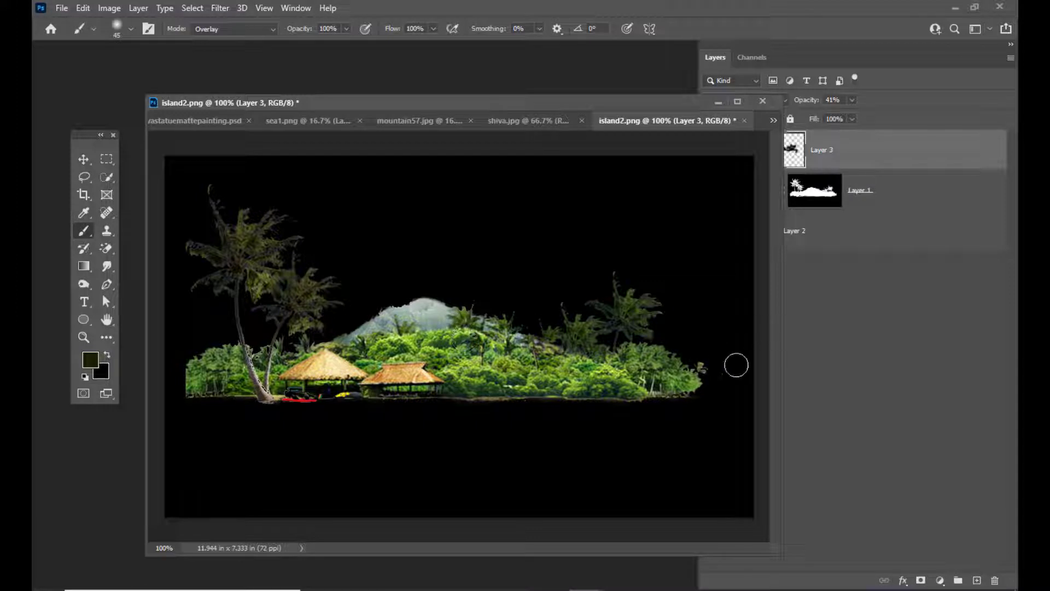
{"action": "left_click_drag", "start_coordinate": [612, 107], "coordinate": [583, 109]}
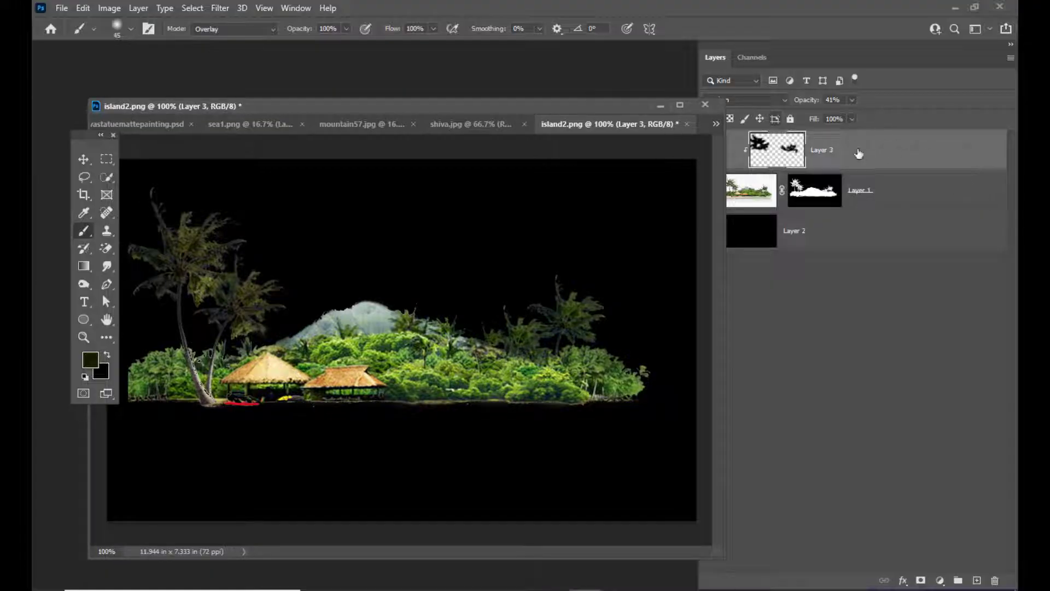
Step: Delete the black backdrop Layer 2 beneath the island
{"action": "left_click", "coordinate": [889, 235]}
{"action": "key", "text": "Delete"}
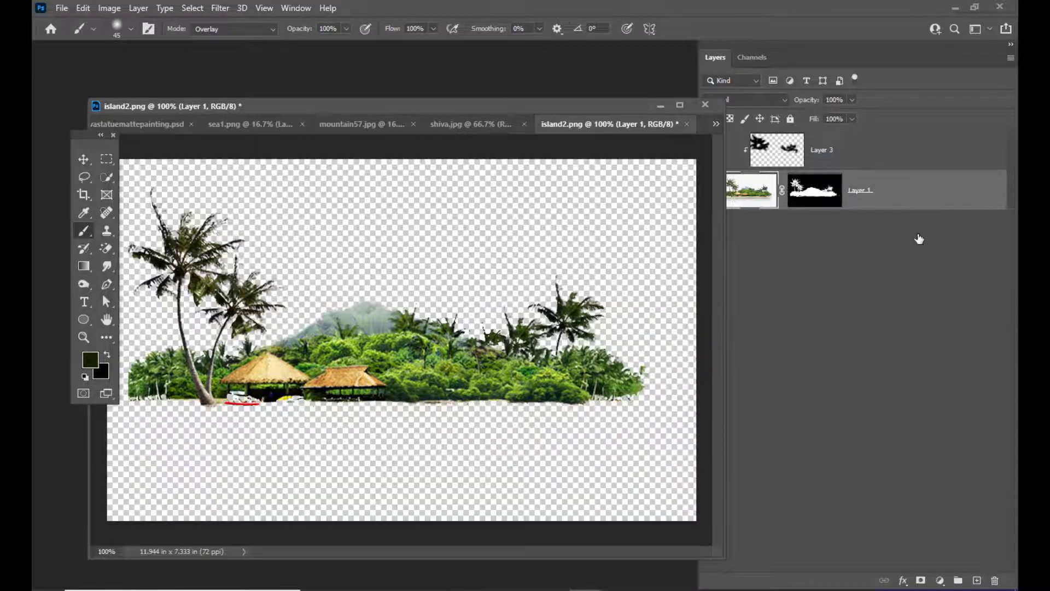
{"action": "left_click_drag", "start_coordinate": [417, 112], "coordinate": [374, 121]}
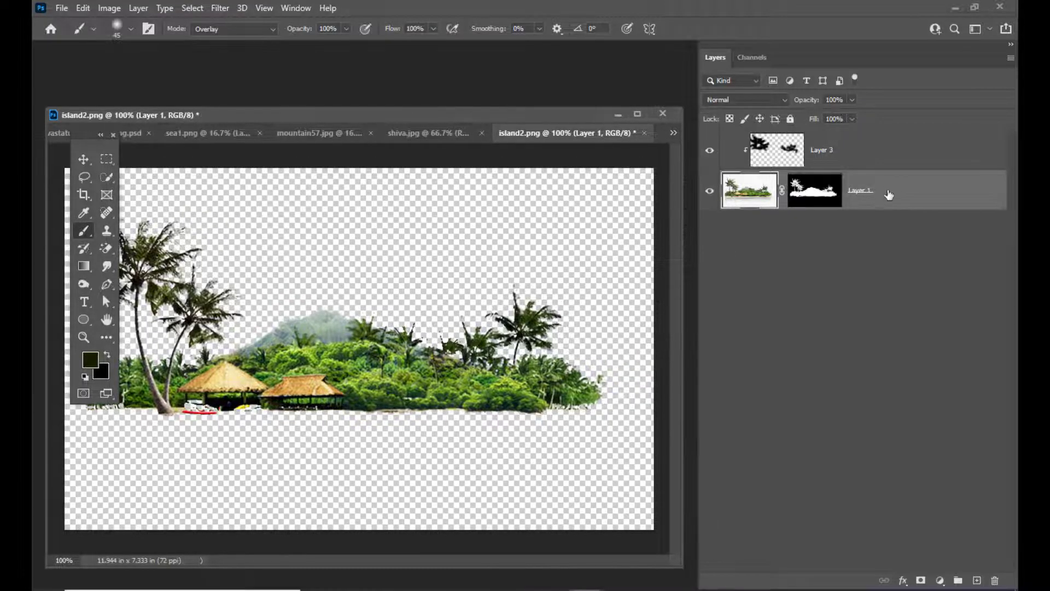
Step: Stamp the island and its clipped fringe correction into a new merged layer at the top of island2.png
{"action": "left_click", "coordinate": [891, 159]}
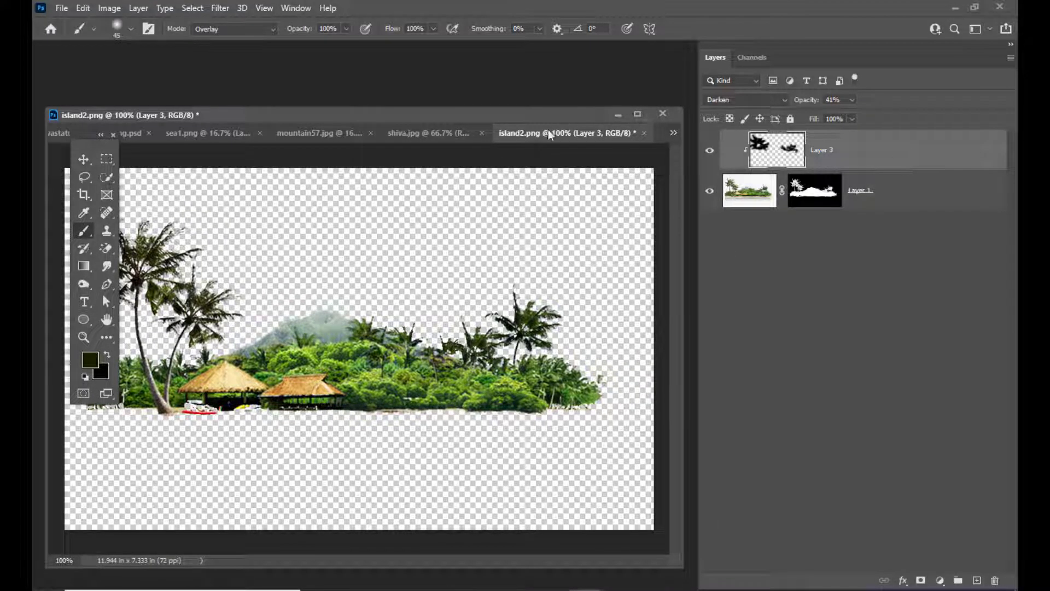
{"action": "left_click_drag", "start_coordinate": [491, 112], "coordinate": [451, 115]}
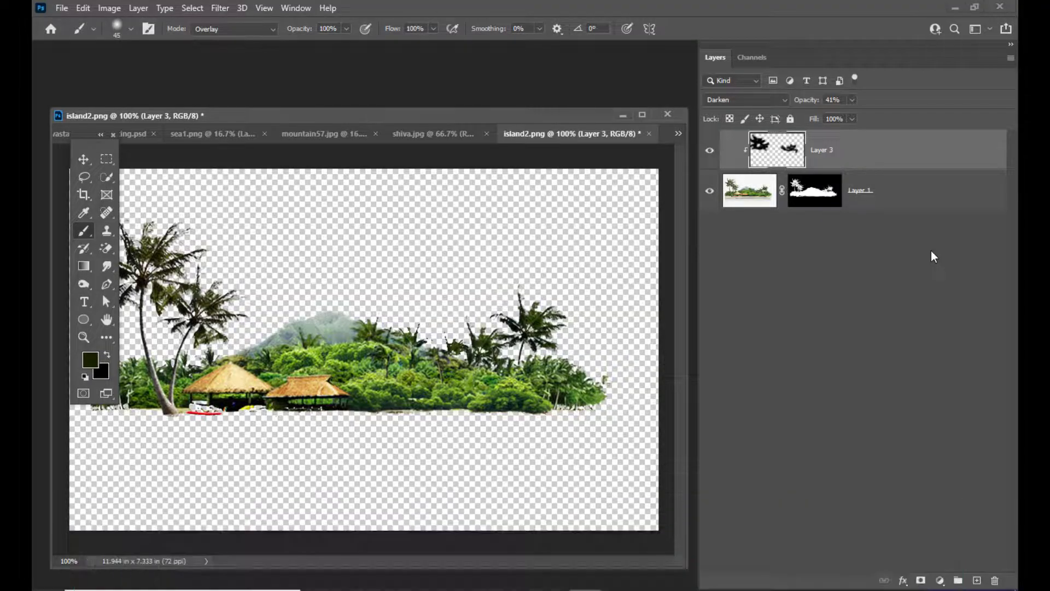
{"action": "key", "text": "ctrl+shift+alt+e"}
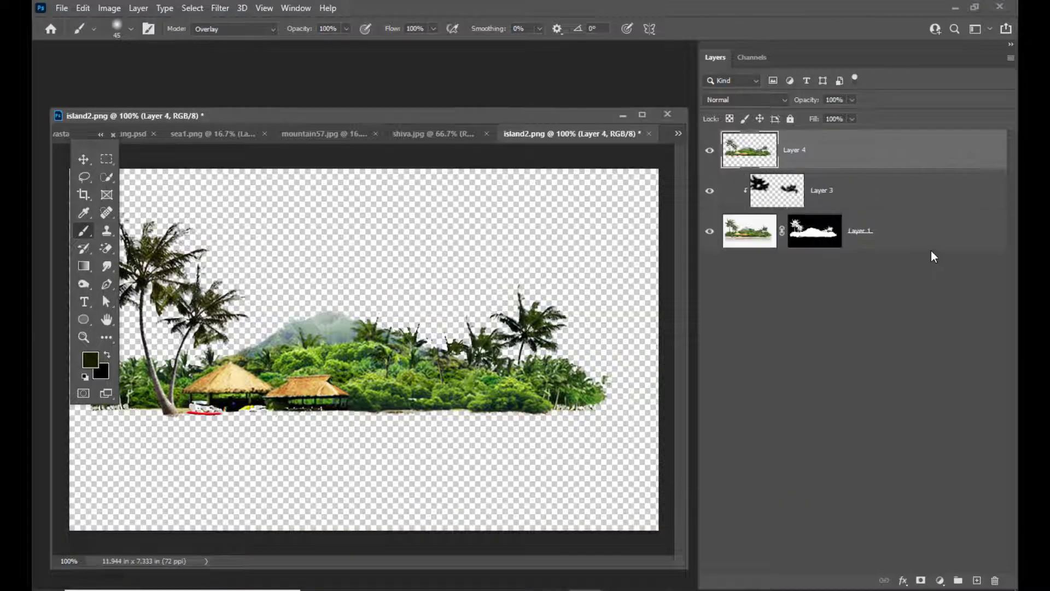
Step: Bring the merged island layer into shivastatuemattepainting.psd, placing it just below the Shiva statue
{"action": "left_click_drag", "start_coordinate": [471, 114], "coordinate": [623, 132]}
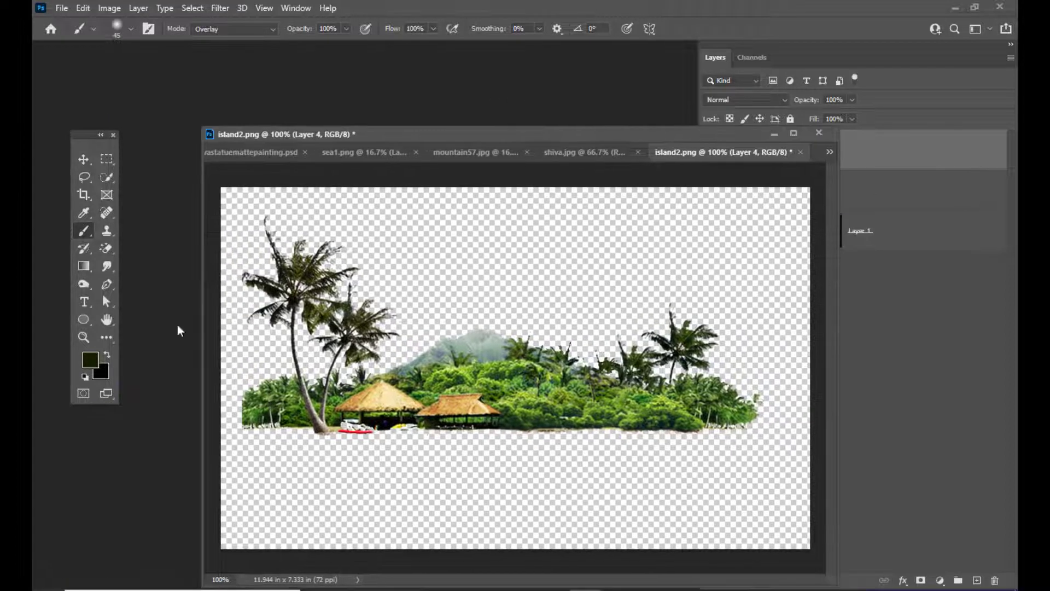
{"action": "left_click", "coordinate": [83, 159]}
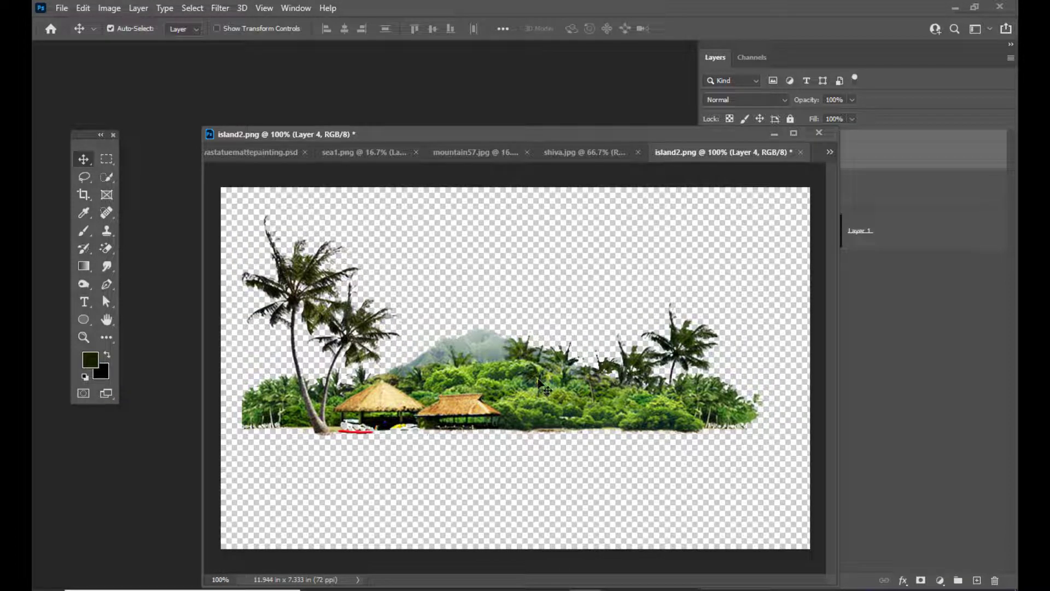
{"action": "left_click_drag", "start_coordinate": [547, 390], "coordinate": [589, 403]}
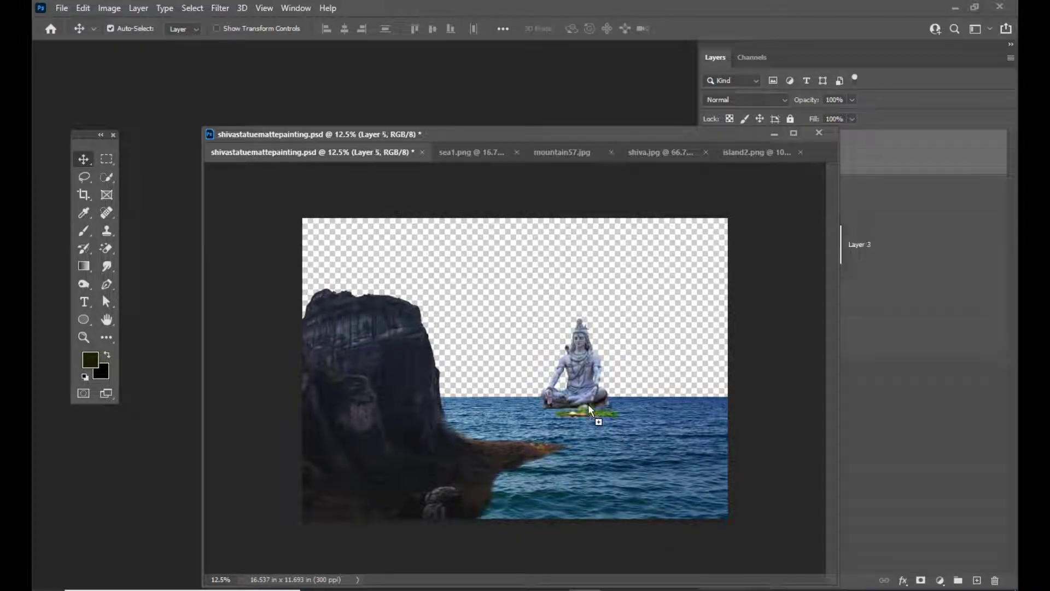
{"action": "left_click_drag", "start_coordinate": [613, 137], "coordinate": [449, 115]}
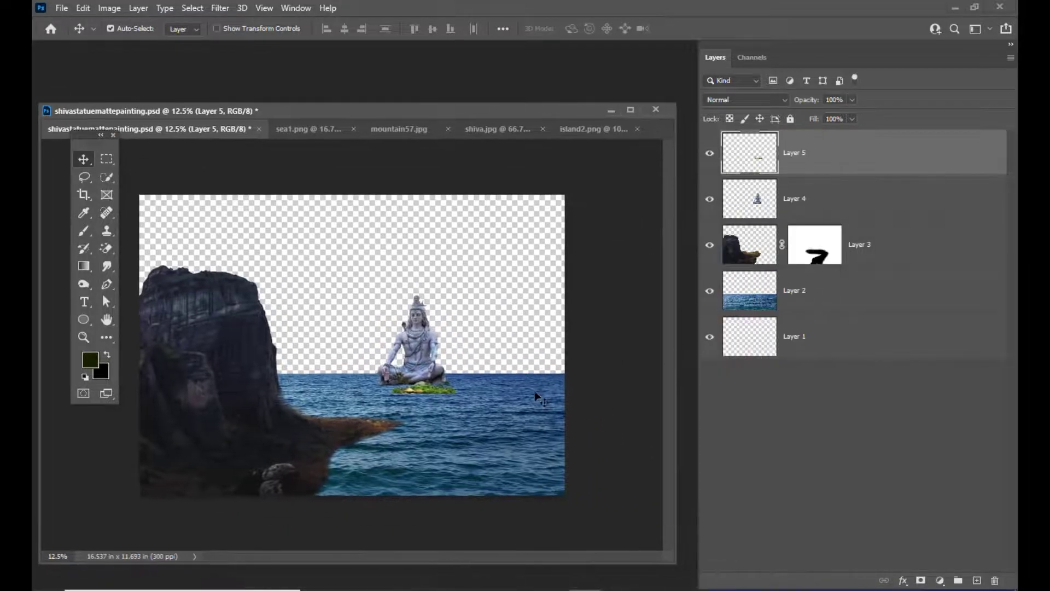
Step: Scale the island up to about 431% at the horizon and move its layer beneath the statue layer
{"action": "key", "text": "ctrl+t"}
{"action": "left_click_drag", "start_coordinate": [466, 361], "coordinate": [563, 317]}
{"action": "left_click_drag", "start_coordinate": [479, 431], "coordinate": [484, 394]}
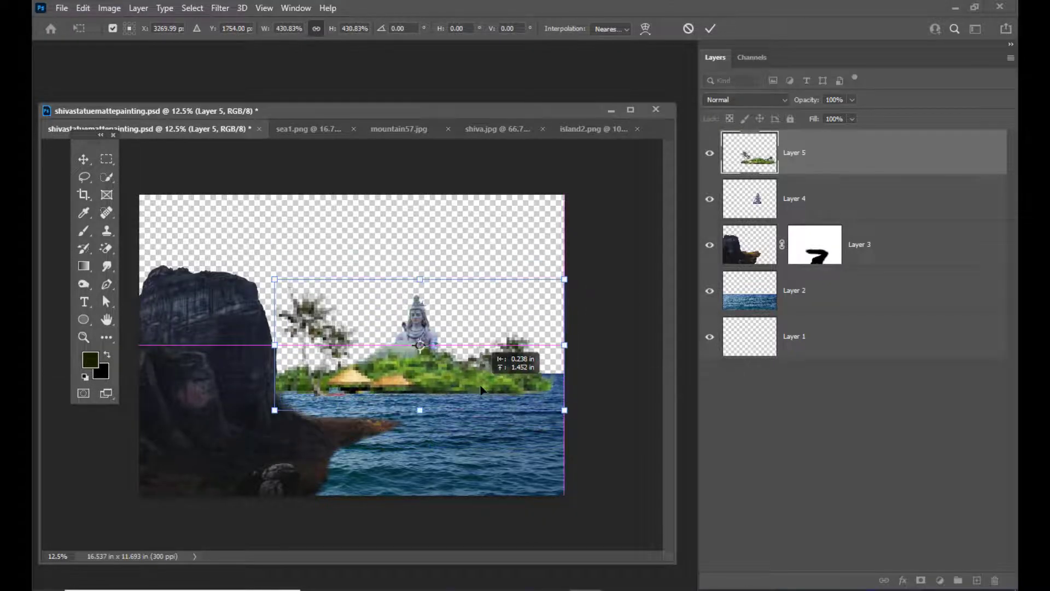
{"action": "key", "text": "Return"}
{"action": "left_click_drag", "start_coordinate": [864, 151], "coordinate": [863, 212]}
{"action": "left_click_drag", "start_coordinate": [474, 364], "coordinate": [482, 359]}
Step: Scale the island down to about 70.3% and lower it onto the waterline behind the statue
{"action": "key", "text": "ctrl+t"}
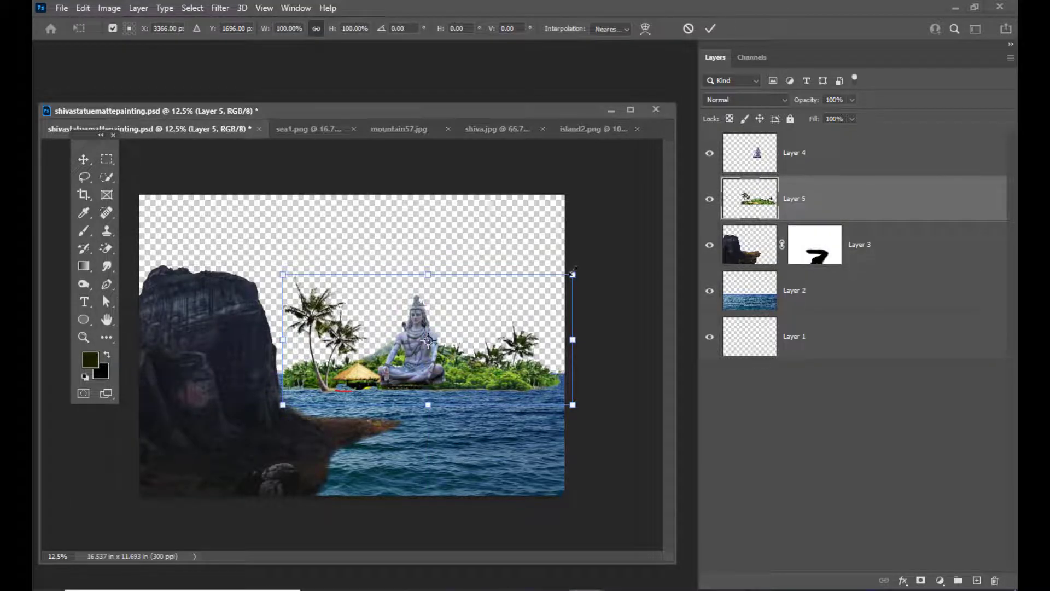
{"action": "left_click_drag", "start_coordinate": [572, 275], "coordinate": [530, 297]}
{"action": "left_click_drag", "start_coordinate": [467, 370], "coordinate": [466, 375]}
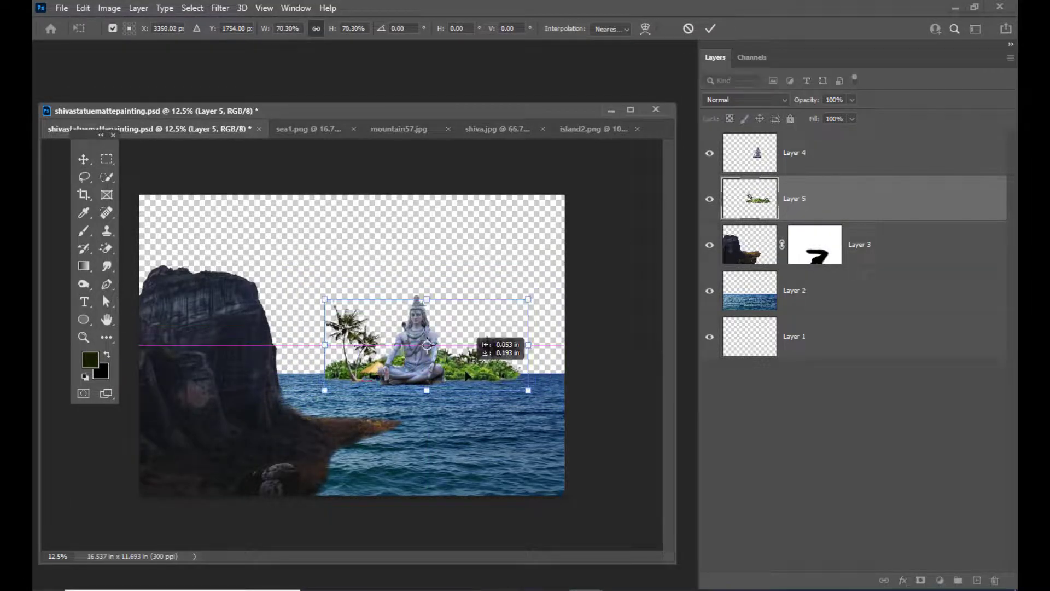
{"action": "key", "text": "Left"}
{"action": "key", "text": "Left"}
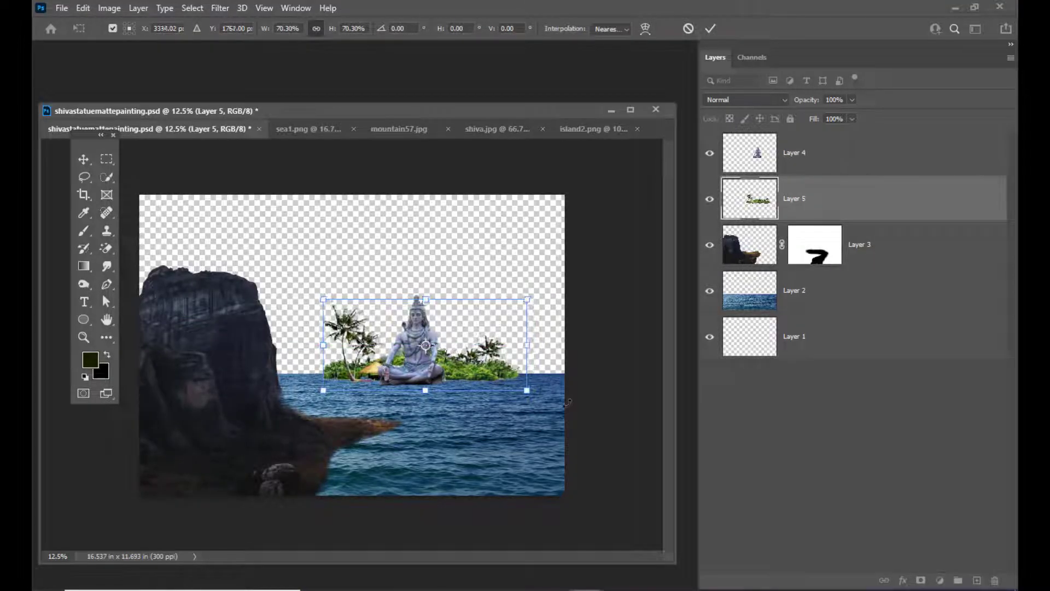
{"action": "key", "text": "Down"}
{"action": "key", "text": "Down"}
{"action": "key", "text": "Down"}
{"action": "key", "text": "Down"}
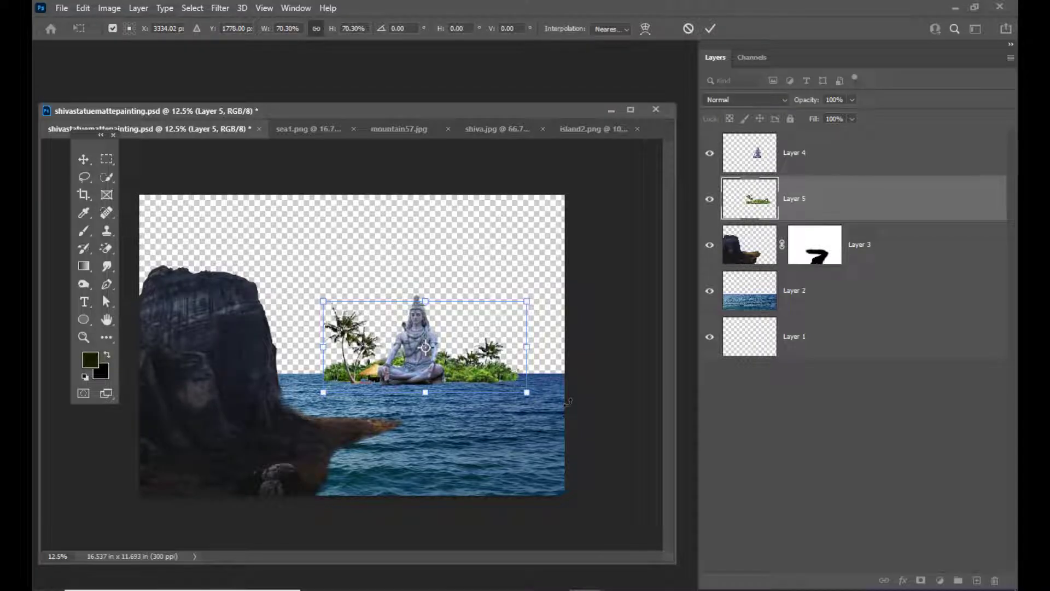
Step: Nudge the island horizontally behind the statue to an X position of about 3310 px and apply the transform
{"action": "key", "text": "Left"}
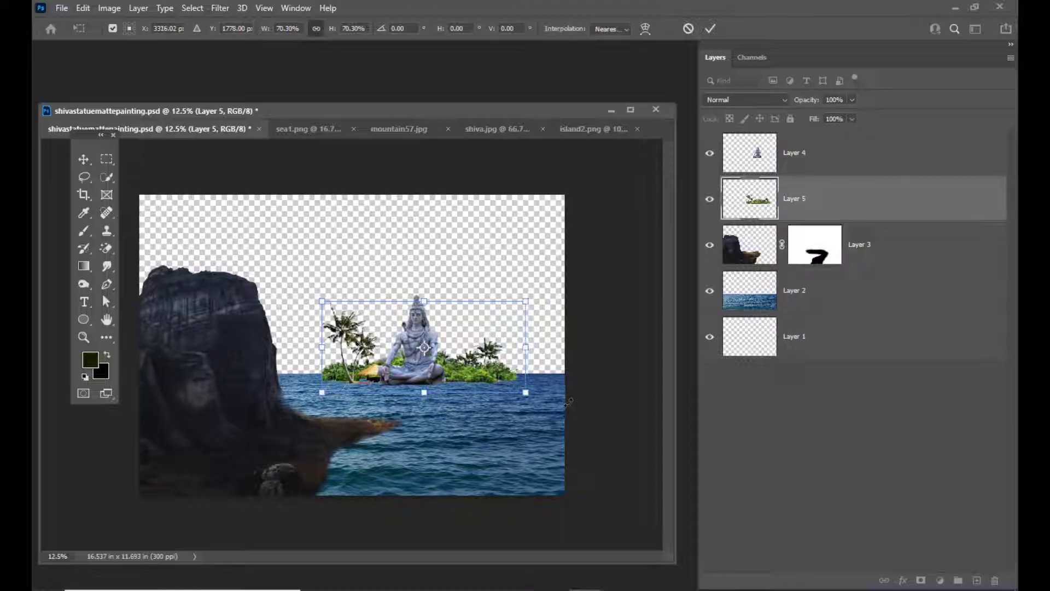
{"action": "key", "text": "Left"}
{"action": "key", "text": "Left"}
{"action": "key", "text": "Left"}
{"action": "key", "text": "Left"}
{"action": "key", "text": "Left"}
{"action": "key", "text": "Left"}
{"action": "key", "text": "Left"}
{"action": "key", "text": "Left"}
{"action": "key", "text": "Left"}
{"action": "key", "text": "Left"}
{"action": "key", "text": "Left"}
{"action": "key", "text": "Left"}
{"action": "key", "text": "Left"}
{"action": "key", "text": "Left"}
{"action": "key", "text": "Left"}
{"action": "key", "text": "Left"}
{"action": "key", "text": "Left"}
{"action": "key", "text": "Left"}
{"action": "key", "text": "Left"}
{"action": "key", "text": "Left"}
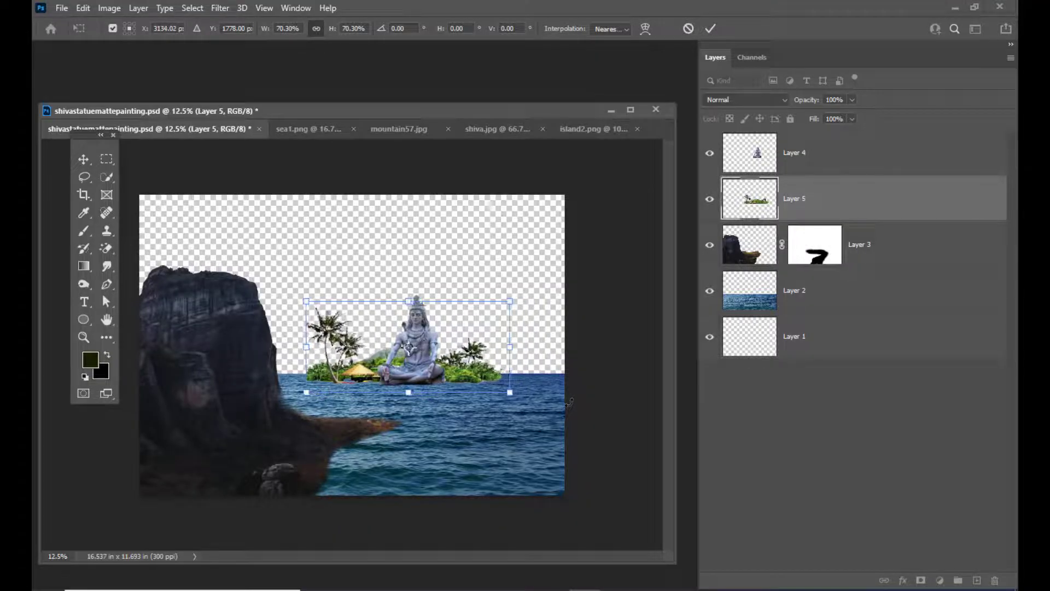
{"action": "key", "text": "Left"}
{"action": "key", "text": "Left"}
{"action": "key", "text": "Left"}
{"action": "key", "text": "Left"}
{"action": "key", "text": "Left"}
{"action": "key", "text": "Left"}
{"action": "key", "text": "Right"}
{"action": "key", "text": "Right"}
{"action": "key", "text": "Right"}
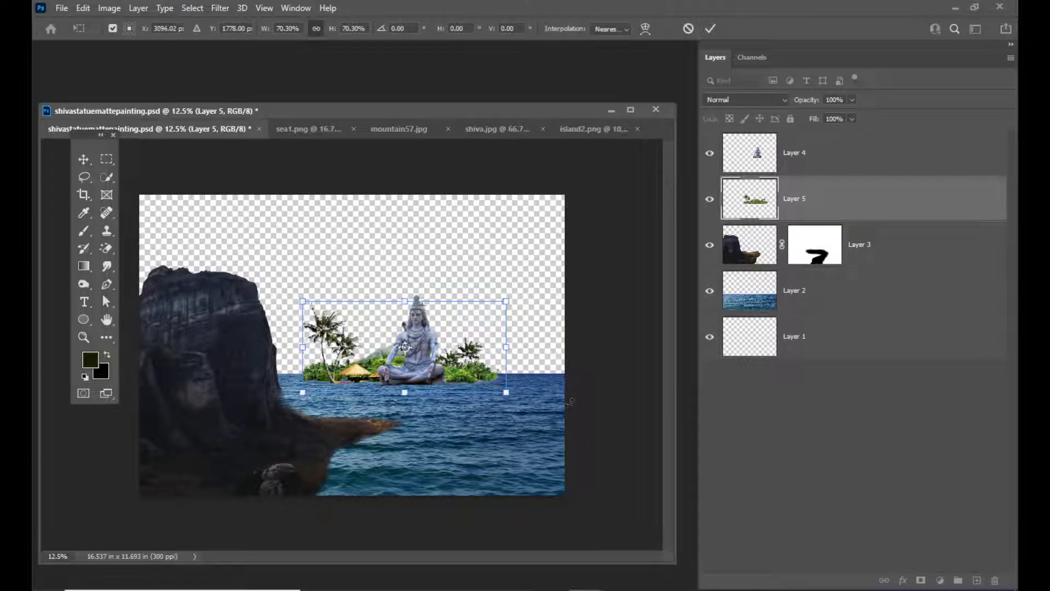
{"action": "key", "text": "Right"}
{"action": "key", "text": "Right"}
{"action": "key", "text": "Right"}
{"action": "key", "text": "Right"}
{"action": "key", "text": "Right"}
{"action": "key", "text": "Right"}
{"action": "key", "text": "Right"}
{"action": "key", "text": "Right"}
{"action": "key", "text": "Right"}
{"action": "key", "text": "Right"}
{"action": "key", "text": "Right"}
{"action": "key", "text": "Right"}
{"action": "key", "text": "Right"}
{"action": "key", "text": "Right"}
{"action": "key", "text": "Right"}
{"action": "key", "text": "Right"}
{"action": "key", "text": "Right"}
{"action": "key", "text": "Right"}
{"action": "key", "text": "Right"}
{"action": "key", "text": "Right"}
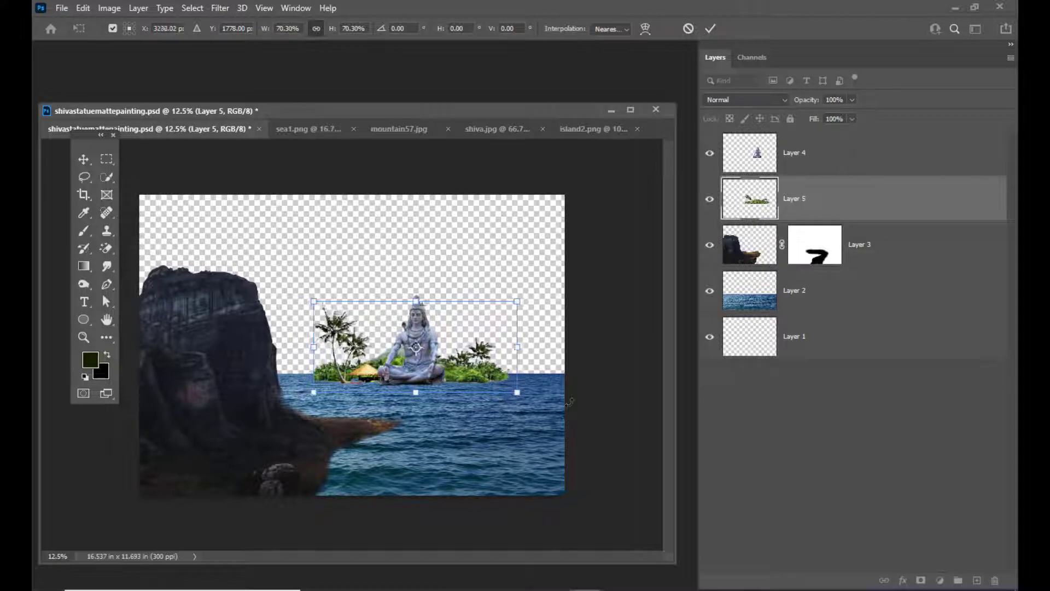
{"action": "key", "text": "Right"}
{"action": "key", "text": "Right"}
{"action": "key", "text": "Right"}
{"action": "key", "text": "Right"}
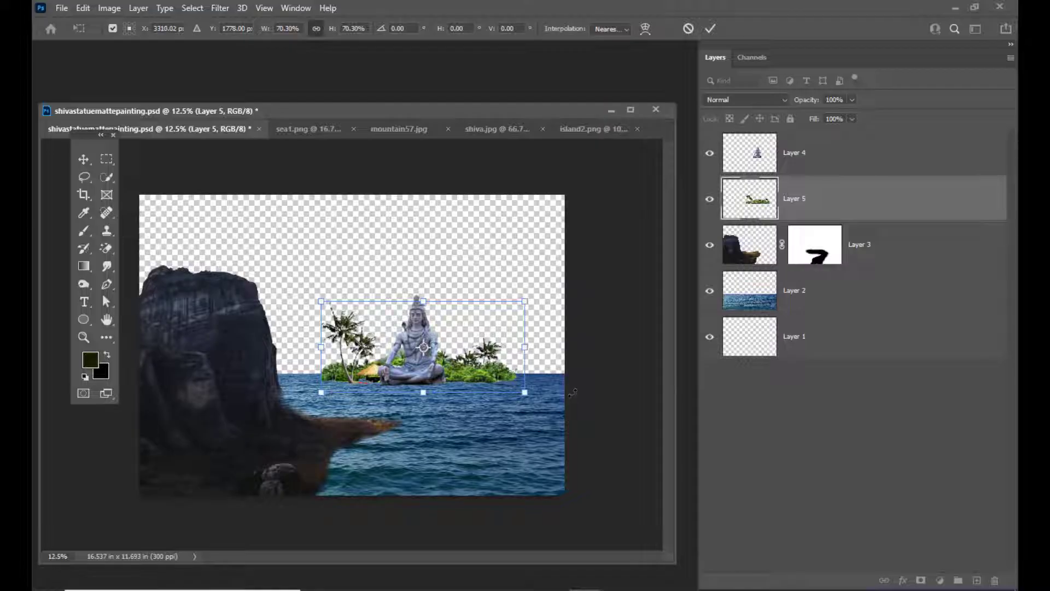
{"action": "key", "text": "Return"}
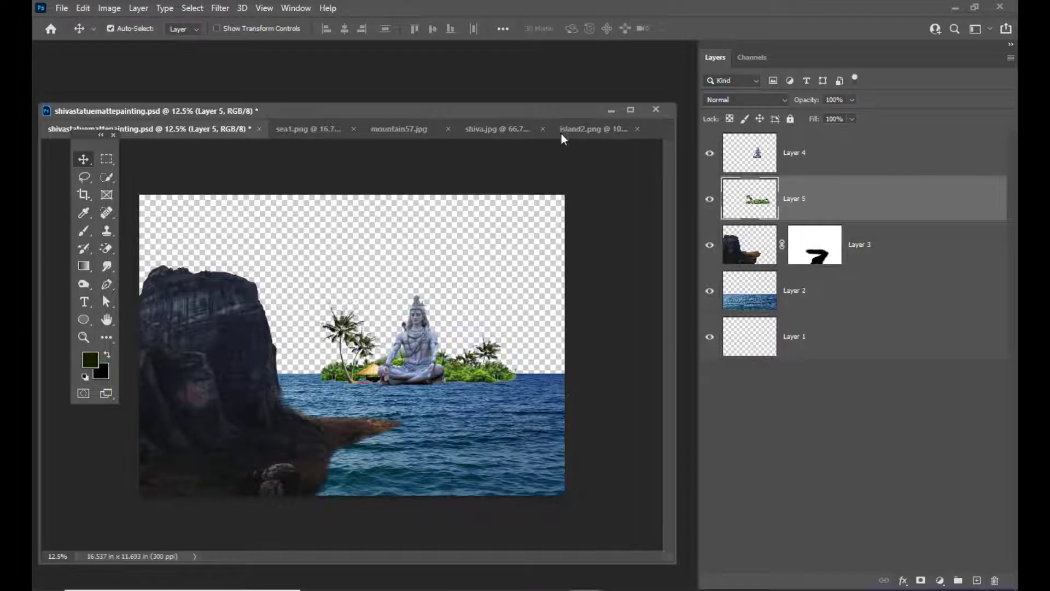
Step: Open the sand2 image from the mattttte folder
{"action": "left_click_drag", "start_coordinate": [527, 114], "coordinate": [571, 111]}
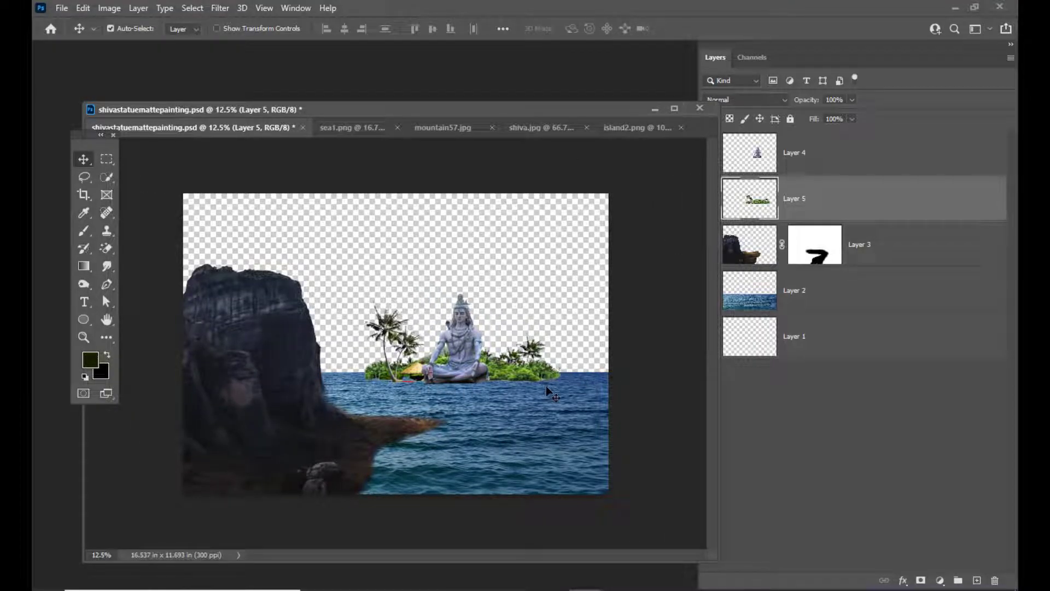
{"action": "key", "text": "ctrl+o"}
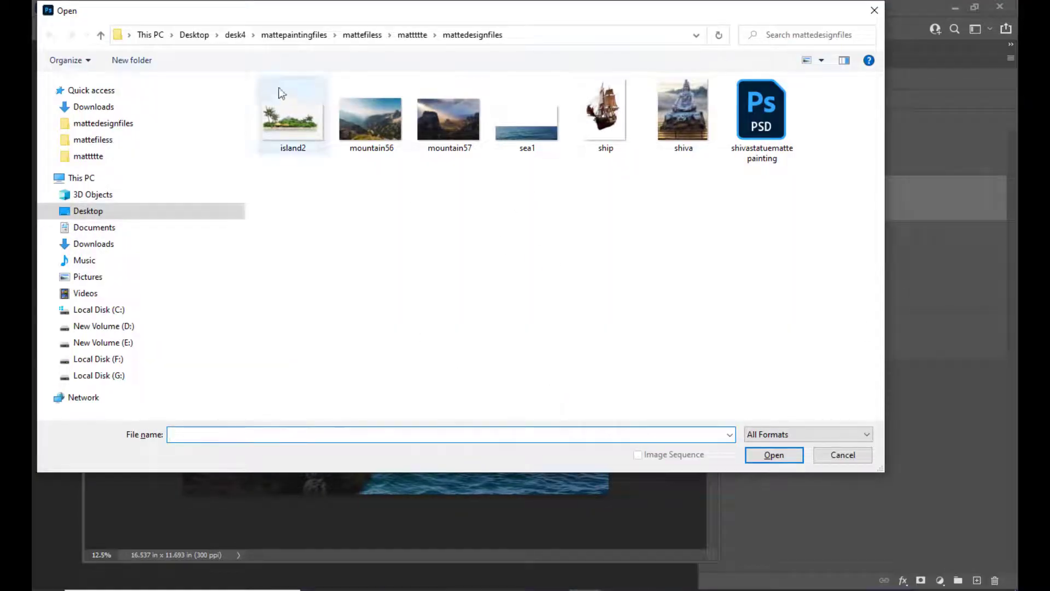
{"action": "left_click", "coordinate": [413, 36]}
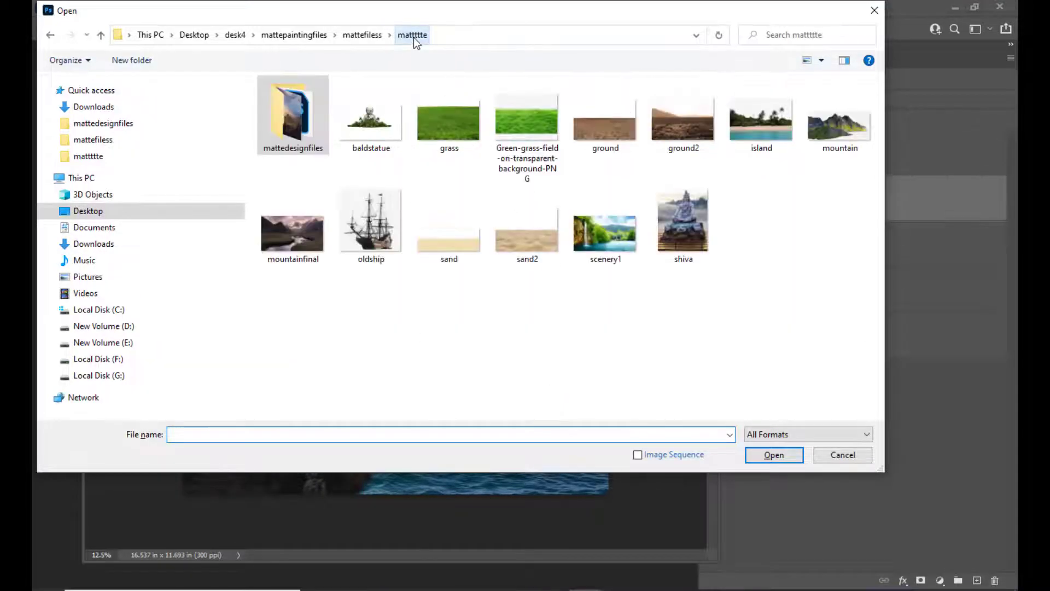
{"action": "left_click", "coordinate": [541, 238]}
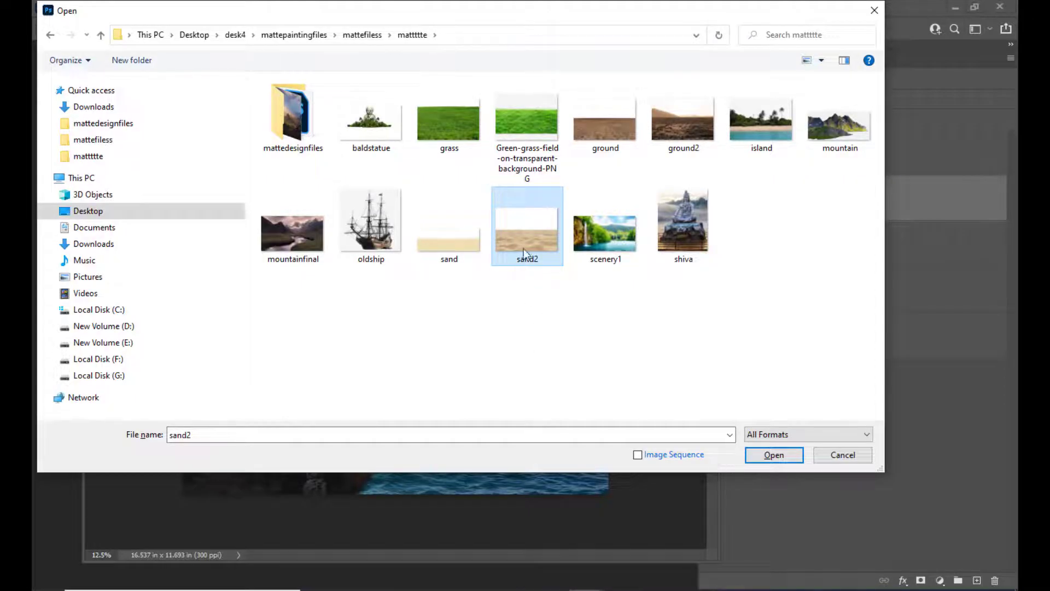
{"action": "left_click", "coordinate": [773, 454]}
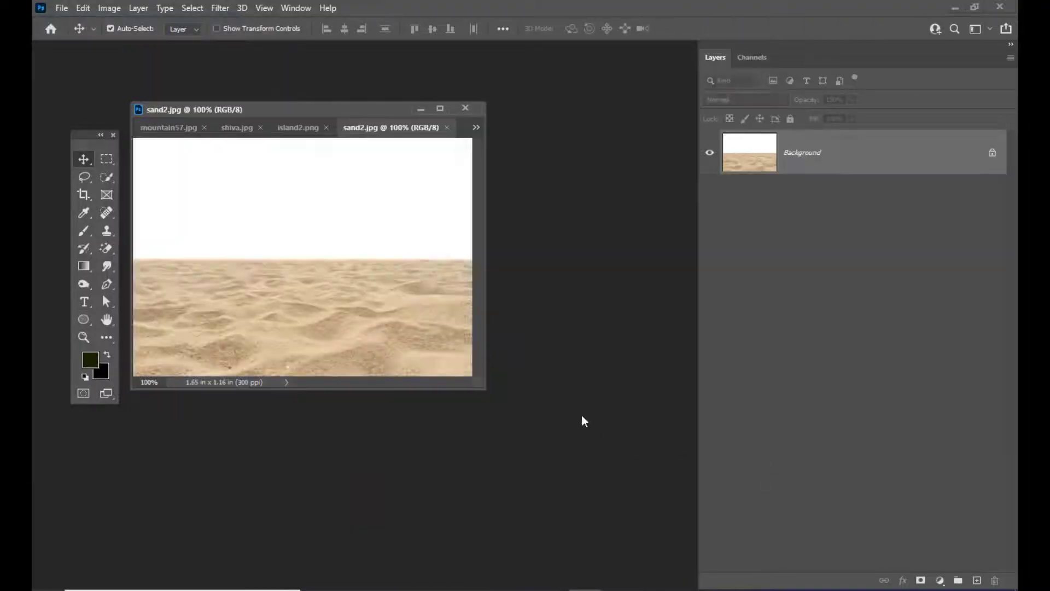
Step: Unlock the sand2 background layer and select the whole sand area with the Quick Selection tool
{"action": "left_click_drag", "start_coordinate": [484, 386], "coordinate": [820, 540]}
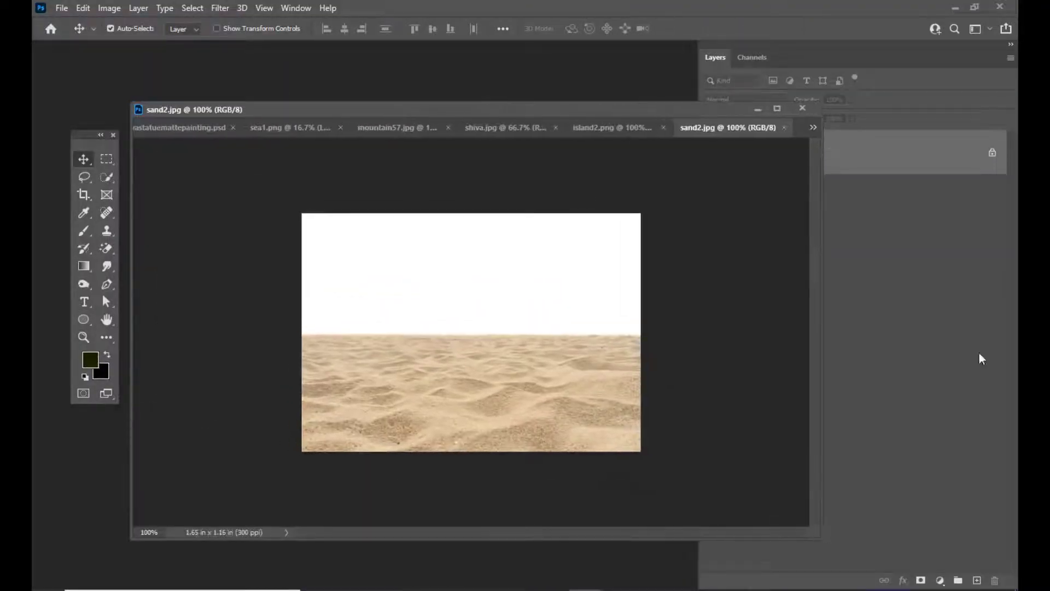
{"action": "left_click", "coordinate": [993, 154]}
{"action": "left_click", "coordinate": [104, 176]}
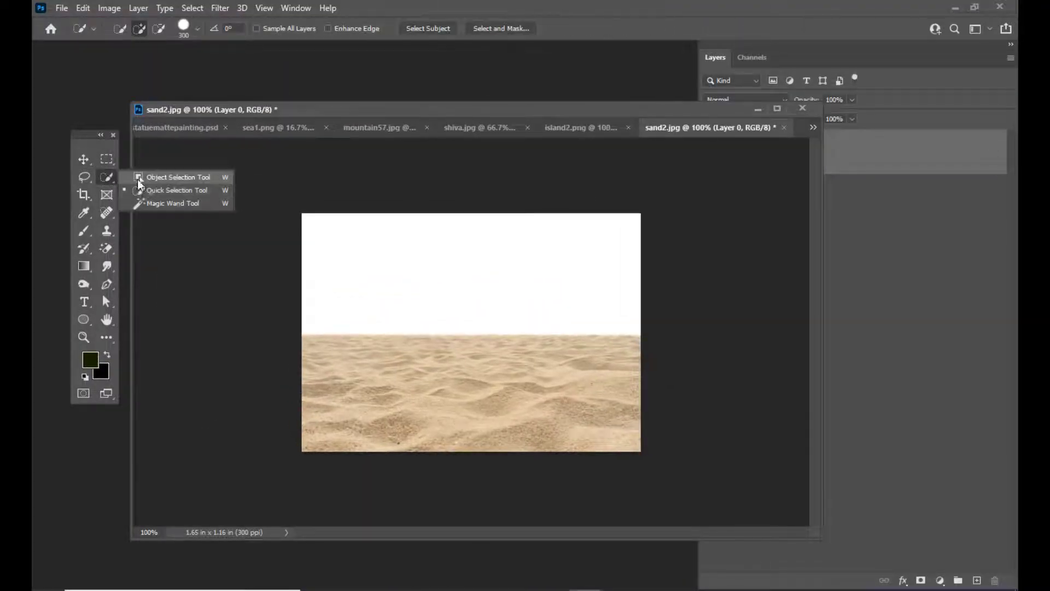
{"action": "left_click", "coordinate": [164, 190]}
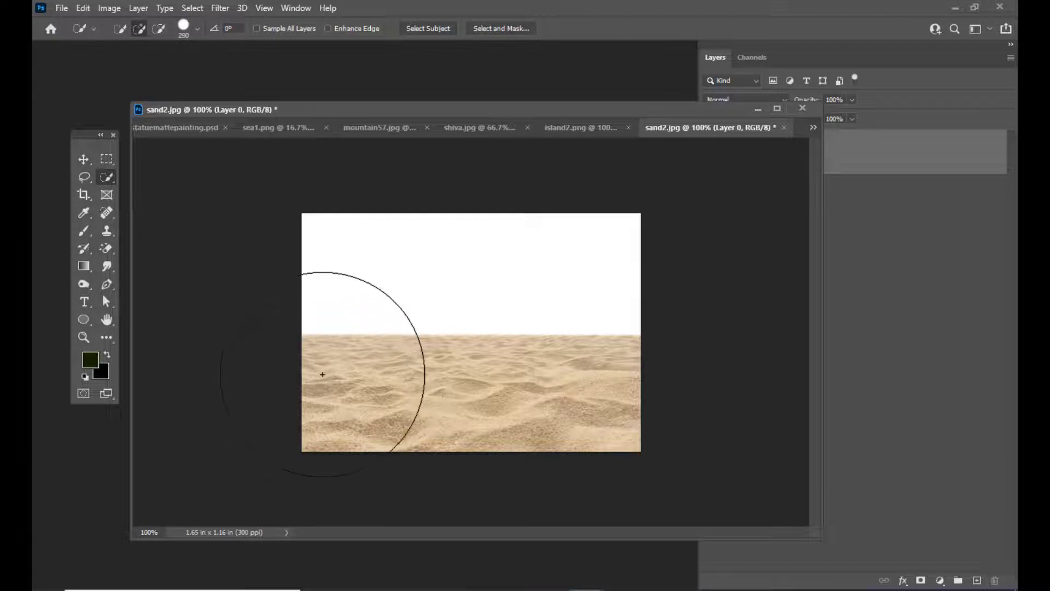
{"action": "key", "text": "bracketleft"}
{"action": "key", "text": "bracketleft"}
{"action": "key", "text": "bracketleft"}
{"action": "key", "text": "bracketleft"}
{"action": "key", "text": "bracketleft"}
{"action": "key", "text": "bracketleft"}
{"action": "key", "text": "bracketleft"}
{"action": "key", "text": "bracketleft"}
{"action": "mouse_move", "coordinate": [320, 369]}
{"action": "left_mouse_down"}
{"action": "mouse_move", "coordinate": [489, 394]}
{"action": "mouse_move", "coordinate": [671, 394]}
{"action": "mouse_move", "coordinate": [581, 365]}
{"action": "mouse_move", "coordinate": [295, 405]}
{"action": "left_mouse_up"}
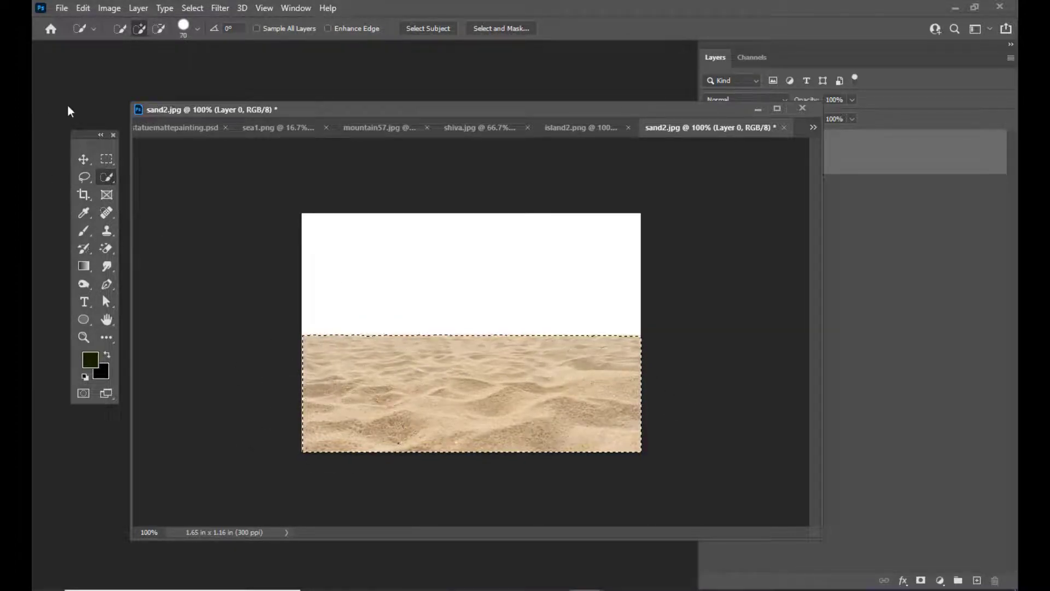
Step: Move the selected sand into shivastatuemattepainting.psd, placing it on the sea in front of the island
{"action": "left_click", "coordinate": [83, 160]}
{"action": "mouse_move", "coordinate": [448, 368]}
{"action": "left_mouse_down"}
{"action": "mouse_move", "coordinate": [199, 131]}
{"action": "mouse_move", "coordinate": [445, 359]}
{"action": "left_mouse_up"}
{"action": "left_click_drag", "start_coordinate": [562, 395], "coordinate": [563, 397]}
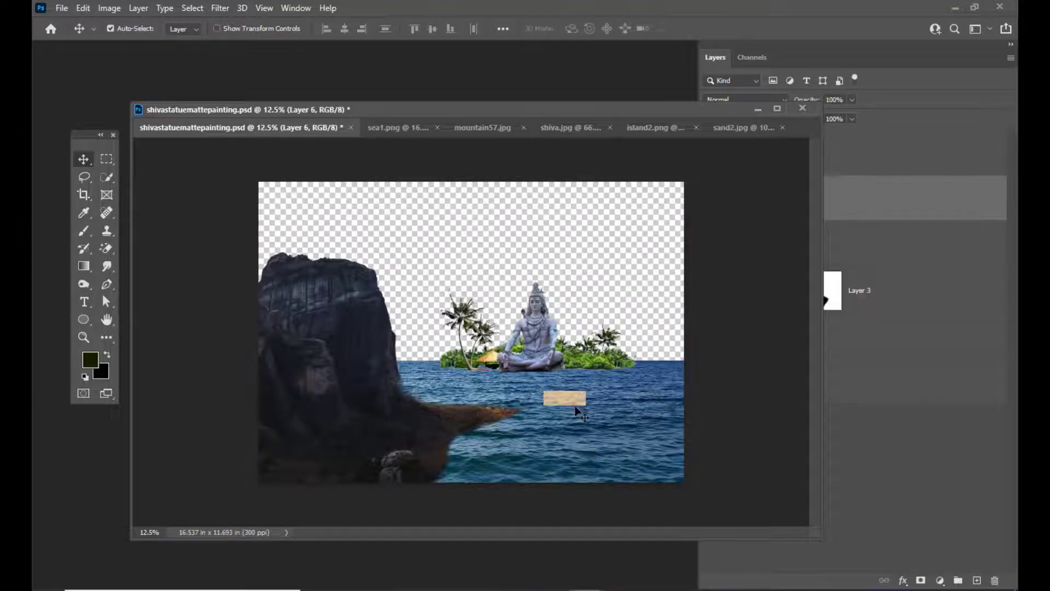
{"action": "left_click_drag", "start_coordinate": [593, 110], "coordinate": [605, 89]}
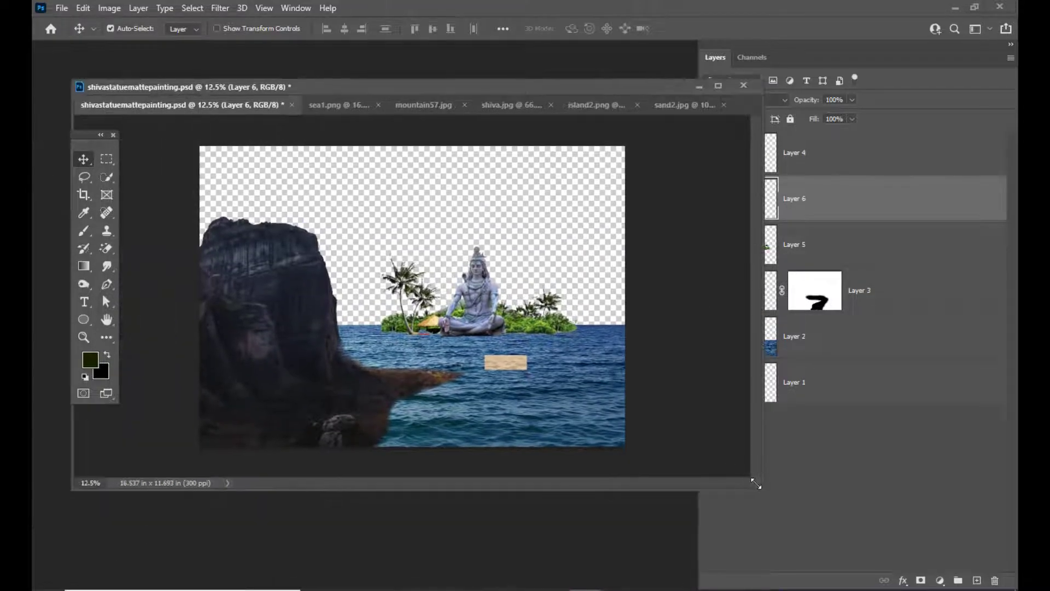
Step: Scale the sand up to about 620% and position it across the base of the island
{"action": "left_click_drag", "start_coordinate": [755, 483], "coordinate": [875, 587]}
{"action": "left_click_drag", "start_coordinate": [569, 420], "coordinate": [679, 360]}
{"action": "key", "text": "ctrl+t"}
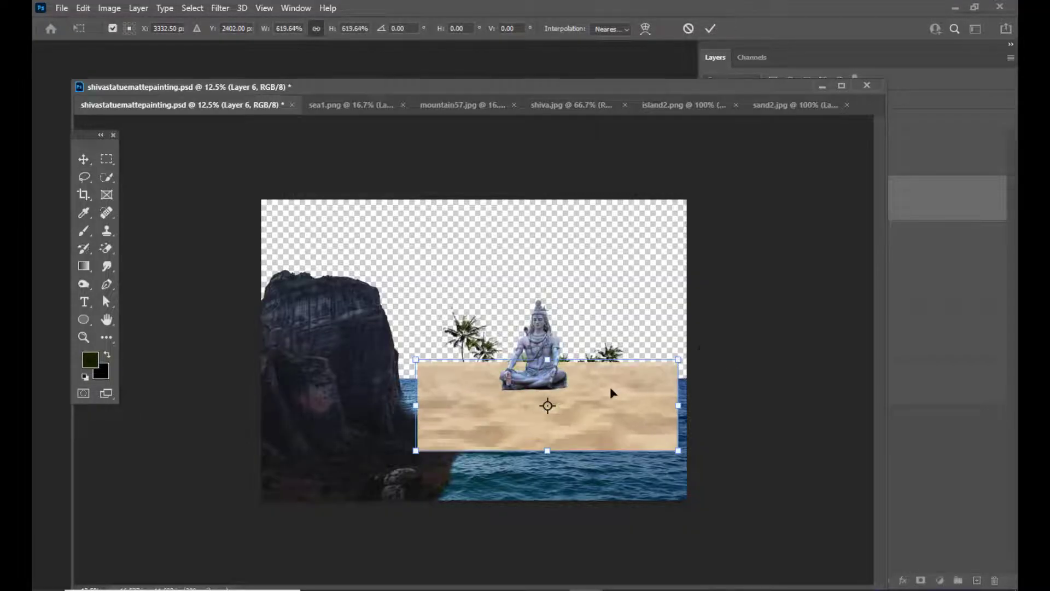
{"action": "left_click_drag", "start_coordinate": [610, 387], "coordinate": [603, 377]}
{"action": "key", "text": "Return"}
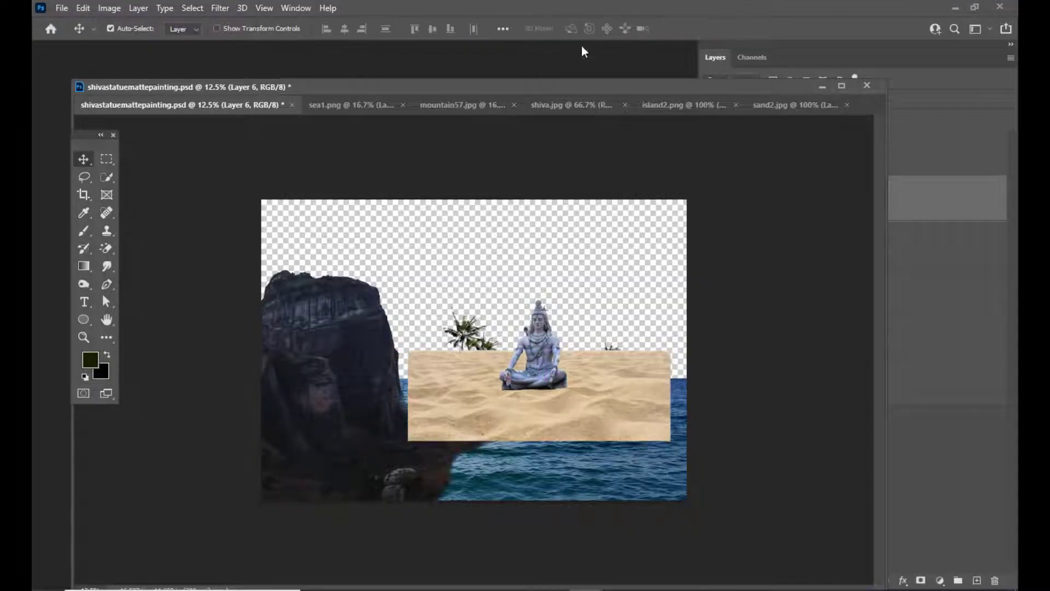
Step: Move the sand layer beneath the island layer, directly above the cliff layer
{"action": "left_click_drag", "start_coordinate": [577, 90], "coordinate": [449, 88]}
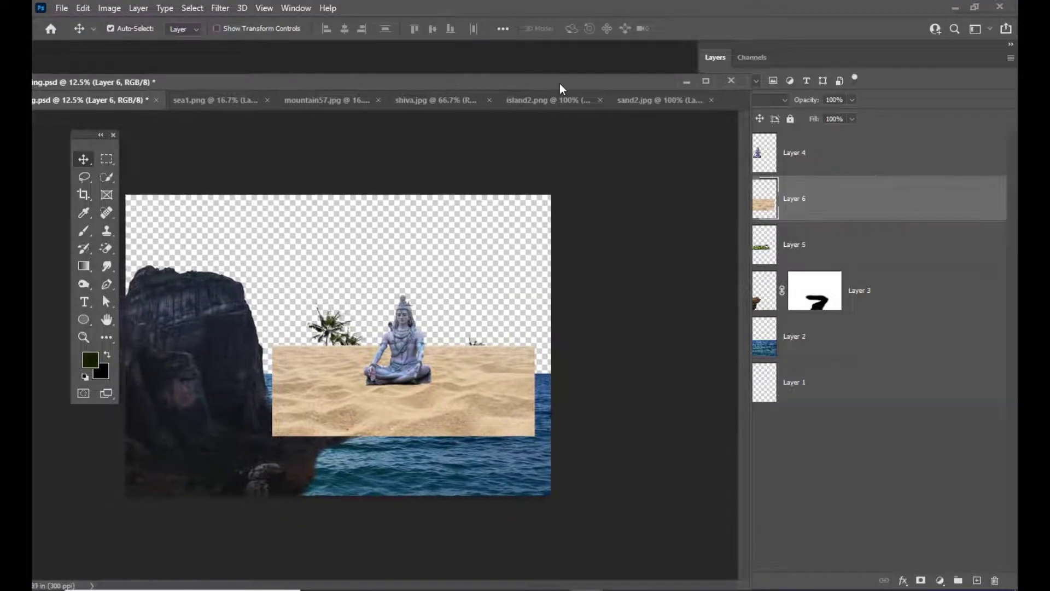
{"action": "left_click_drag", "start_coordinate": [561, 89], "coordinate": [509, 94]}
{"action": "left_click_drag", "start_coordinate": [869, 215], "coordinate": [862, 260]}
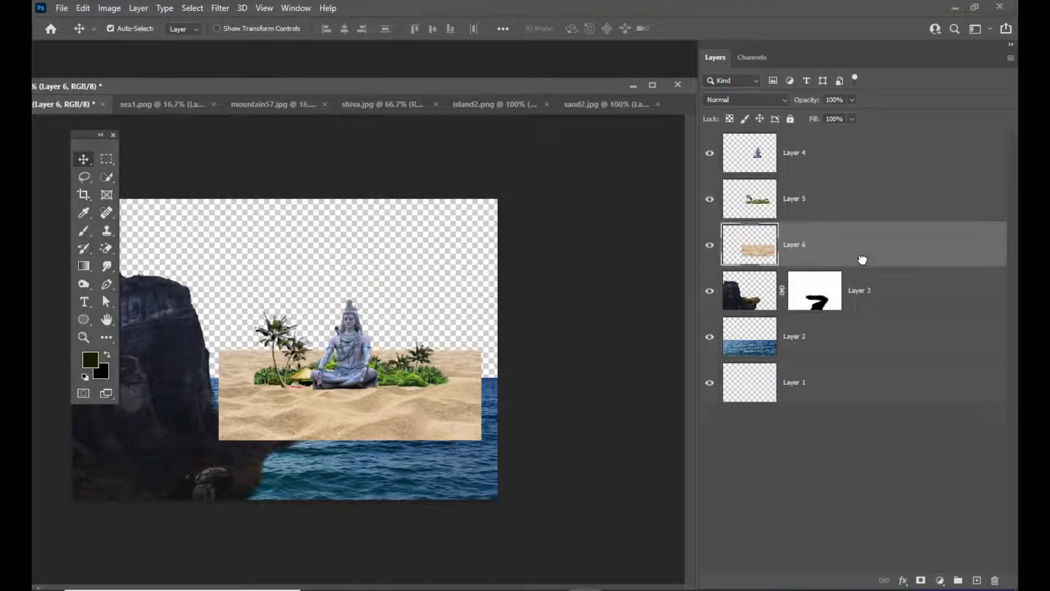
Step: Scale the sand layer down to about 93% and shift it slightly lower around the island's base
{"action": "left_click_drag", "start_coordinate": [519, 86], "coordinate": [590, 107]}
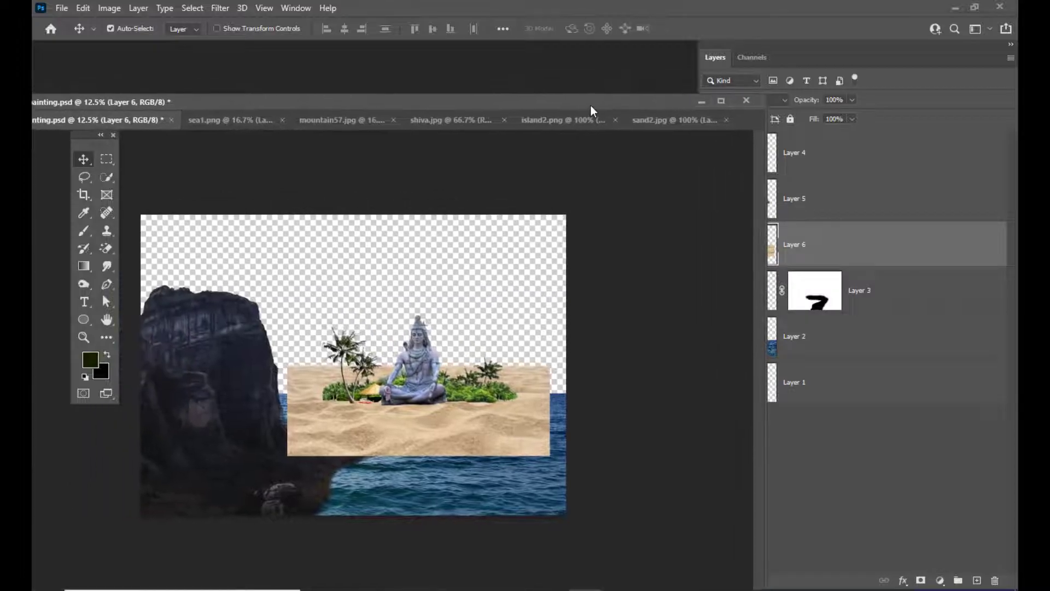
{"action": "key", "text": "ctrl+t"}
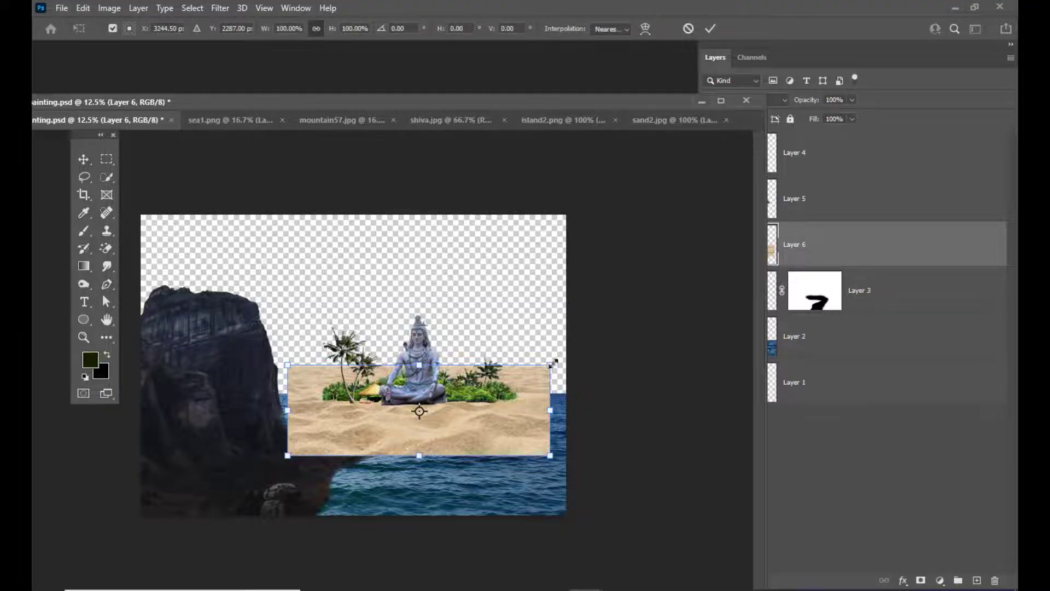
{"action": "left_click_drag", "start_coordinate": [553, 364], "coordinate": [524, 383]}
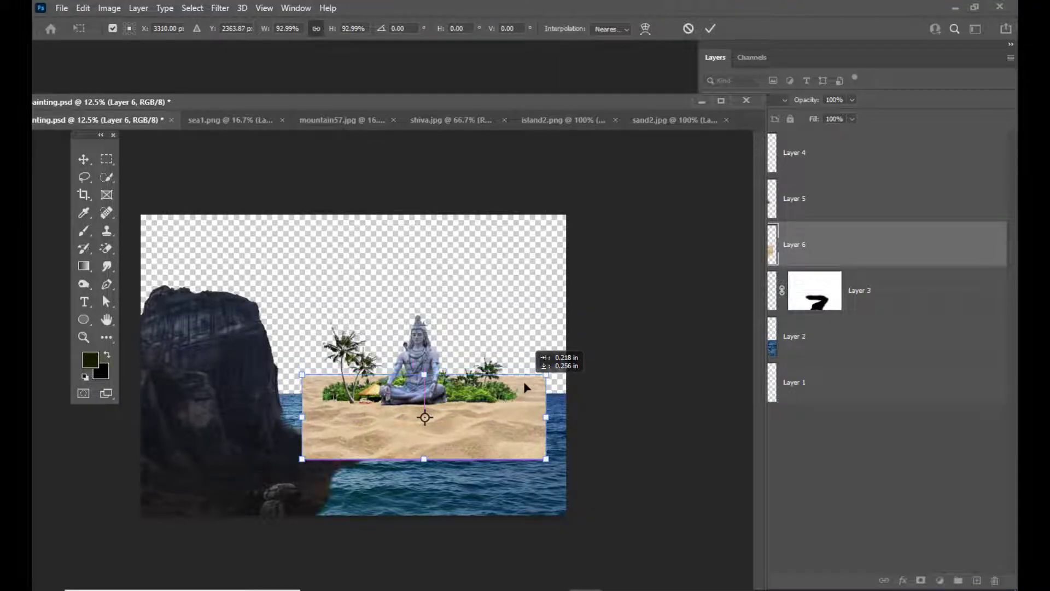
{"action": "key", "text": "Return"}
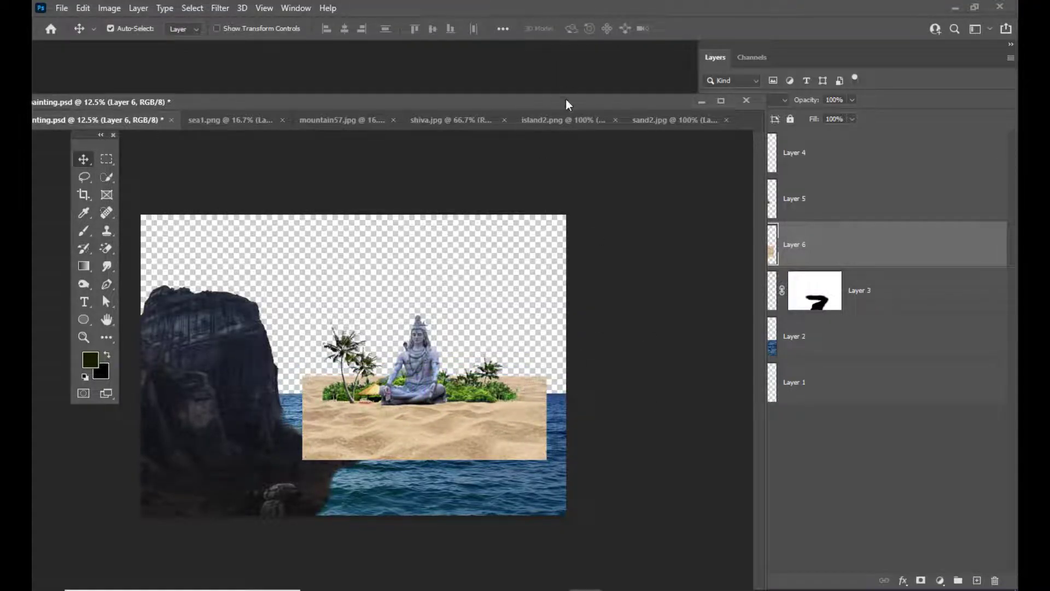
Step: Rename the sand image's layer as sand and the palm island's layer as island
{"action": "left_click_drag", "start_coordinate": [569, 104], "coordinate": [481, 69]}
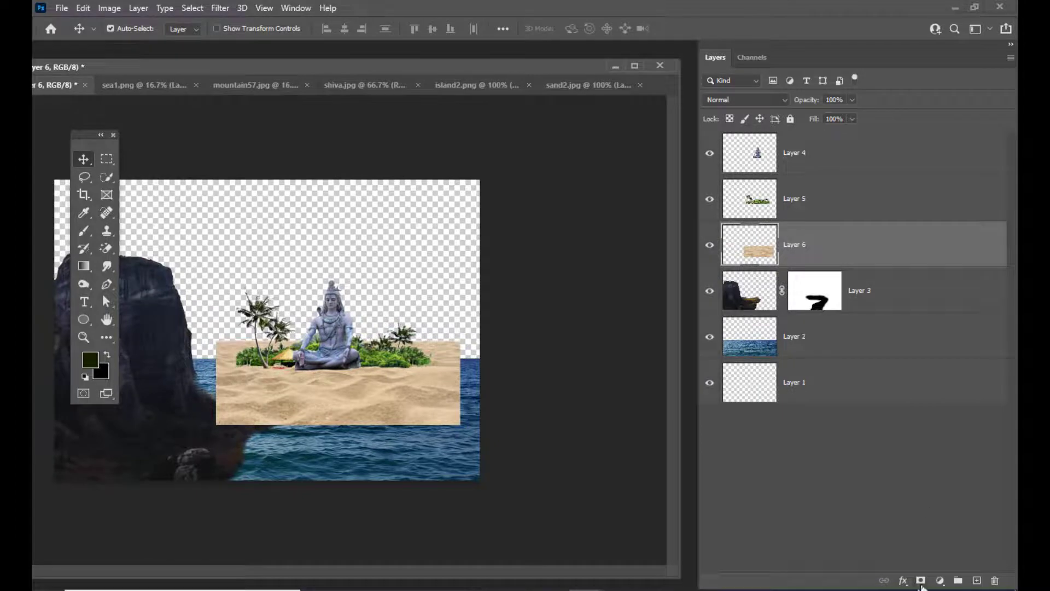
{"action": "double_click", "coordinate": [803, 246]}
{"action": "type", "text": "sand"}
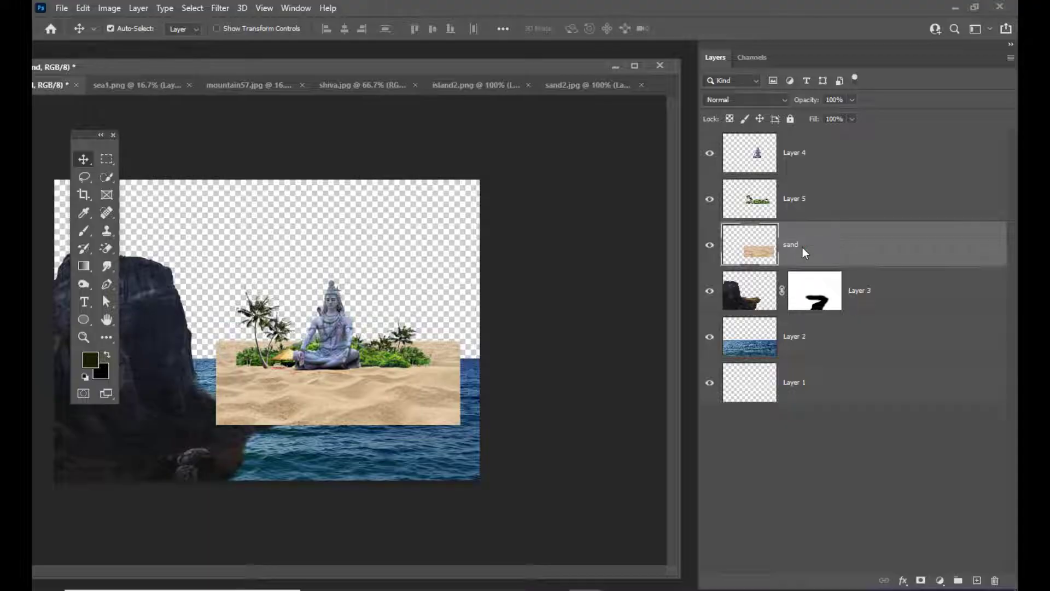
{"action": "double_click", "coordinate": [797, 202]}
{"action": "key", "text": "BackSpace"}
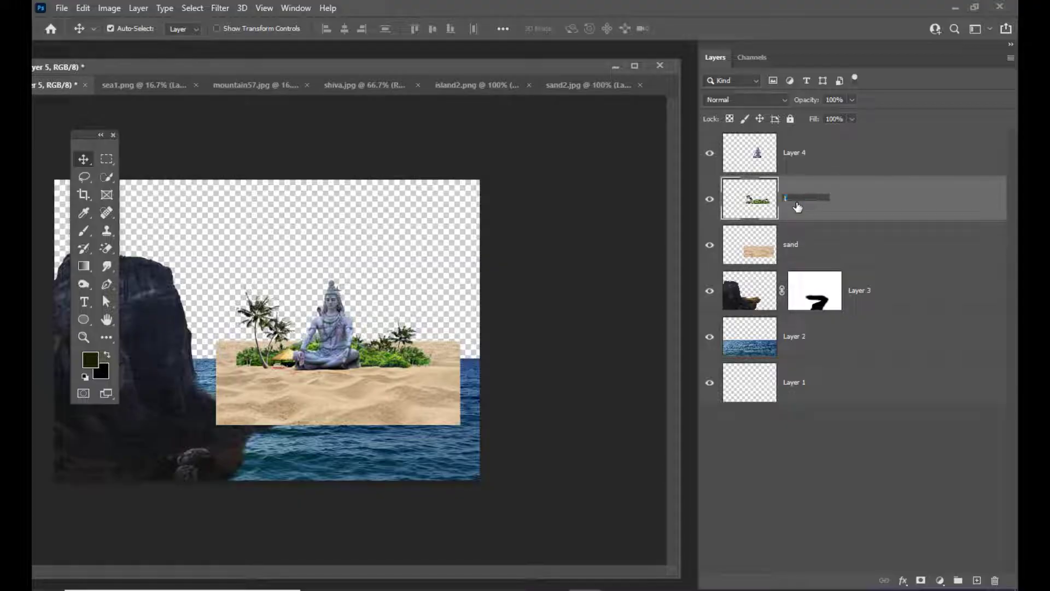
{"action": "key", "text": "Return"}
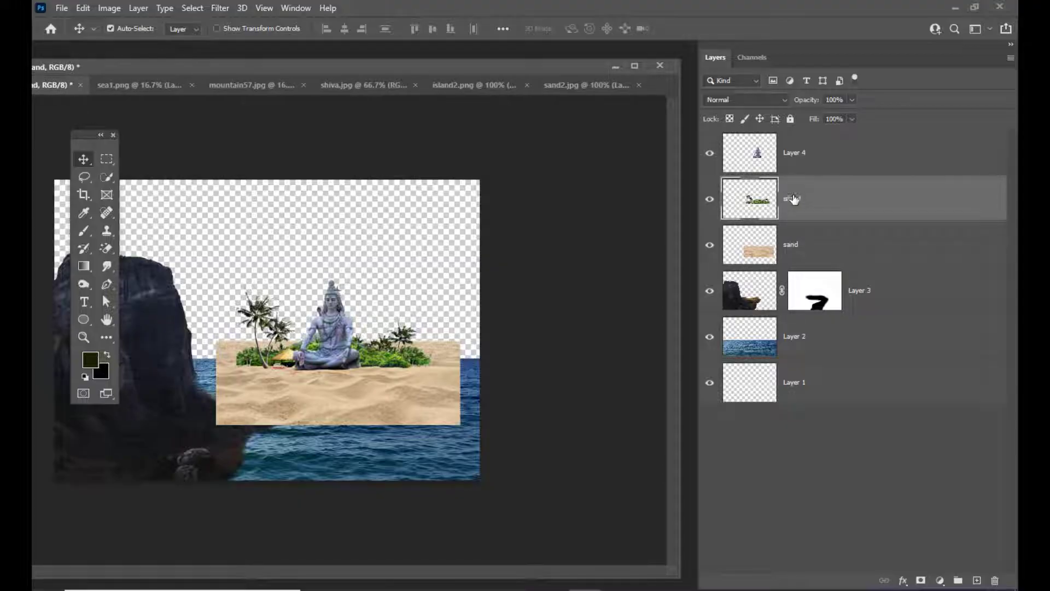
Step: Rename the statue's layer as shiva and the masked cliff's layer as frontmountain
{"action": "double_click", "coordinate": [794, 153]}
{"action": "type", "text": "sh"}
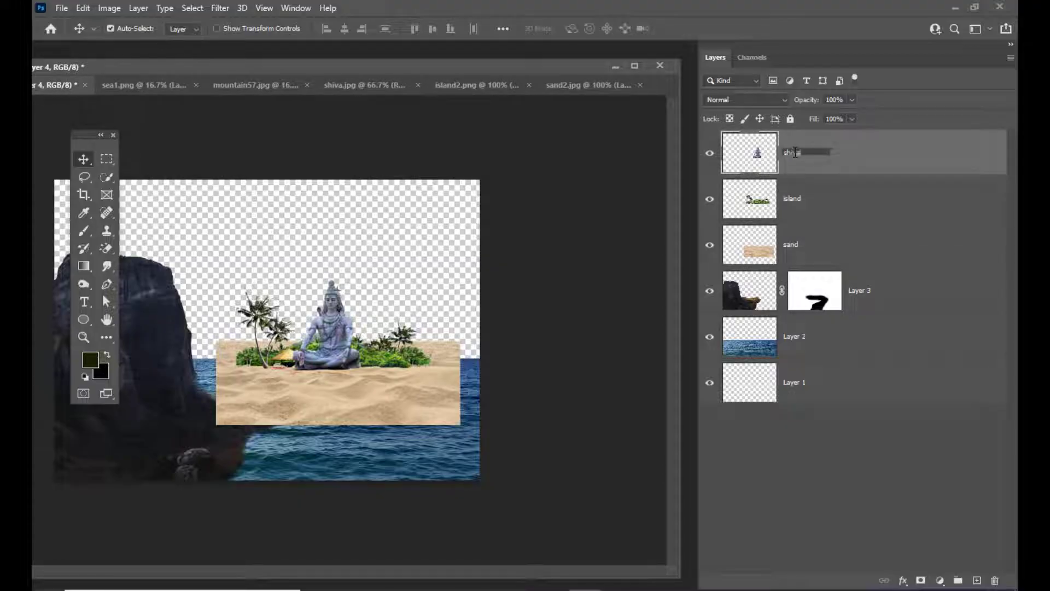
{"action": "type", "text": "iva"}
{"action": "key", "text": "Return"}
{"action": "double_click", "coordinate": [859, 290]}
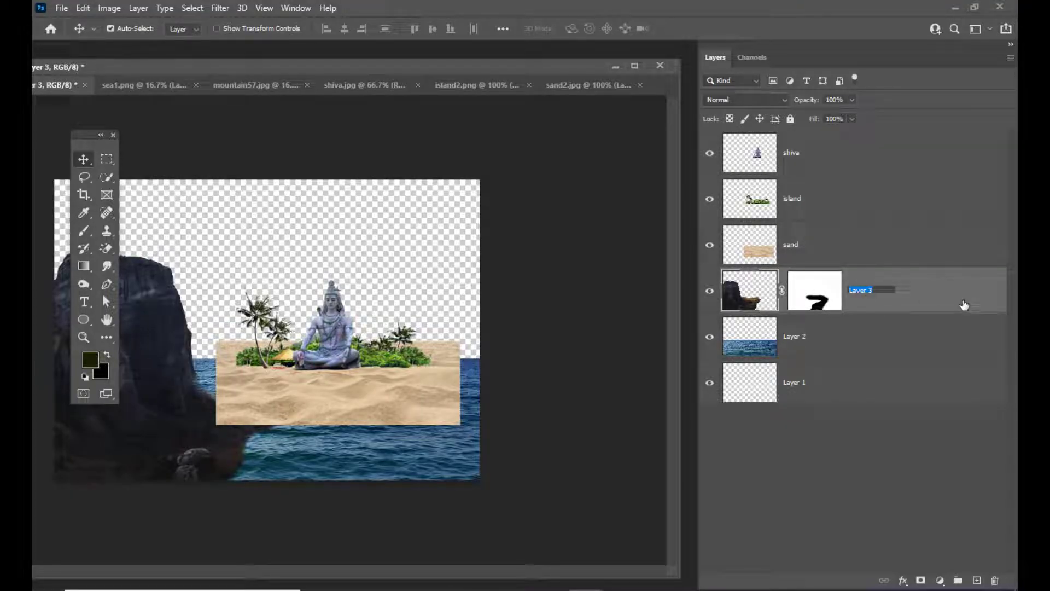
{"action": "type", "text": "rock"}
{"action": "key", "text": "Return"}
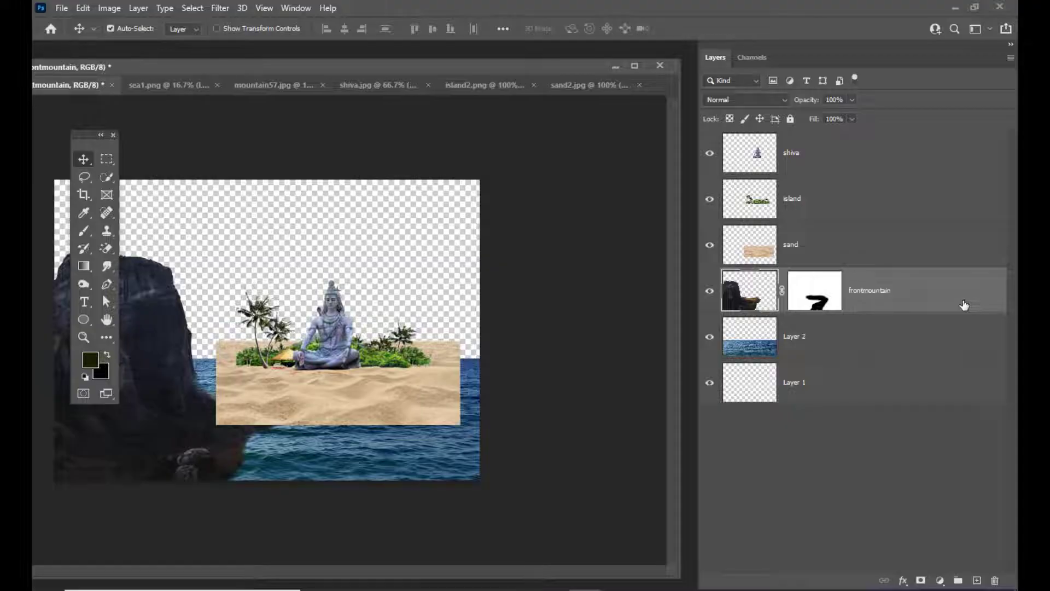
Step: Rename the water image's layer as sea
{"action": "double_click", "coordinate": [802, 345]}
{"action": "type", "text": "se"}
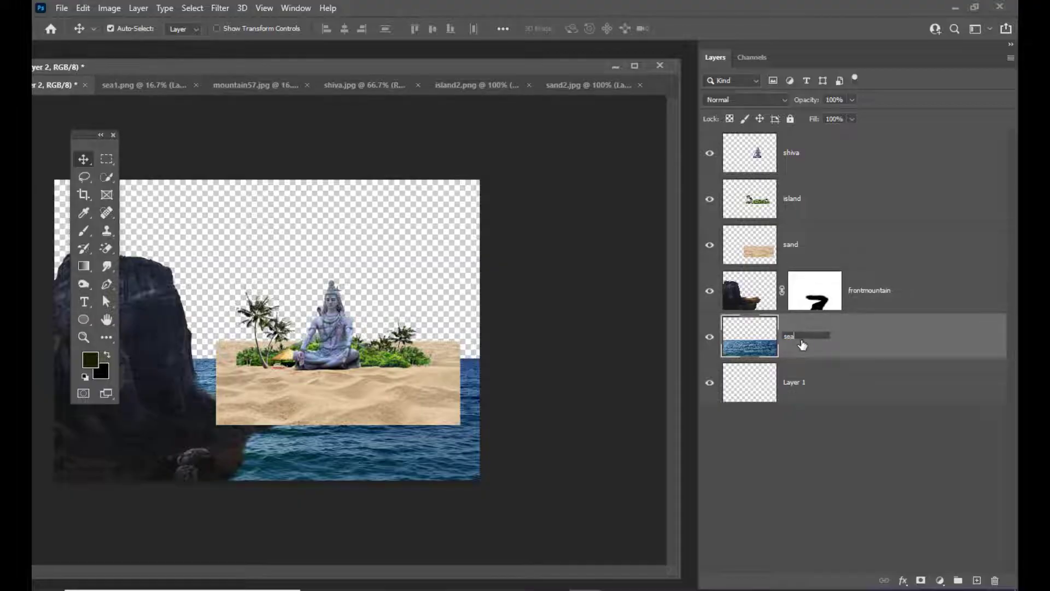
{"action": "type", "text": "a"}
{"action": "key", "text": "Return"}
Step: Add a white layer mask to the sand layer
{"action": "left_click", "coordinate": [830, 209]}
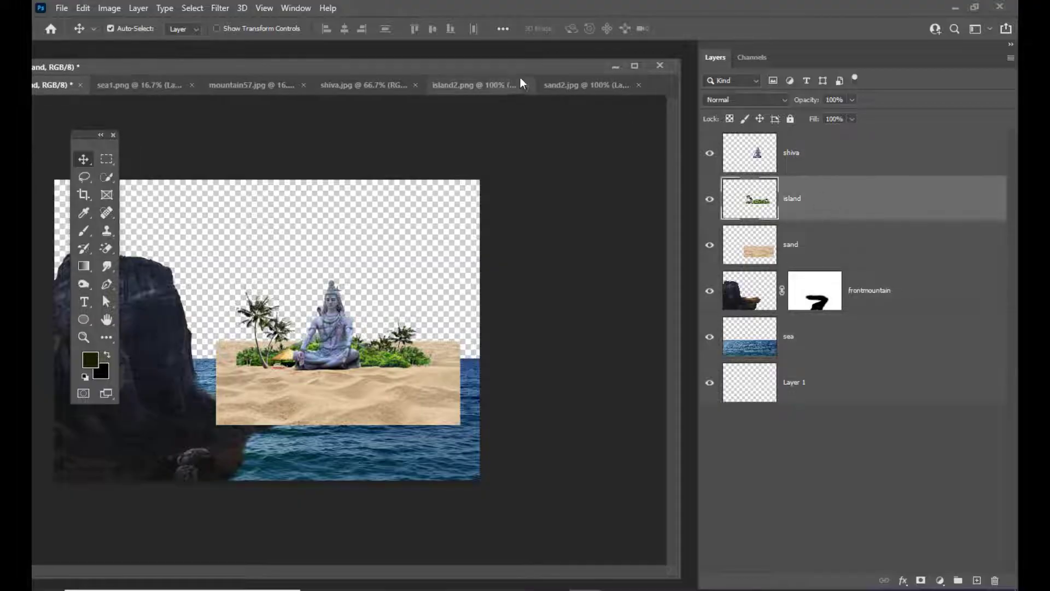
{"action": "left_click", "coordinate": [817, 256]}
{"action": "left_click_drag", "start_coordinate": [516, 72], "coordinate": [545, 66]}
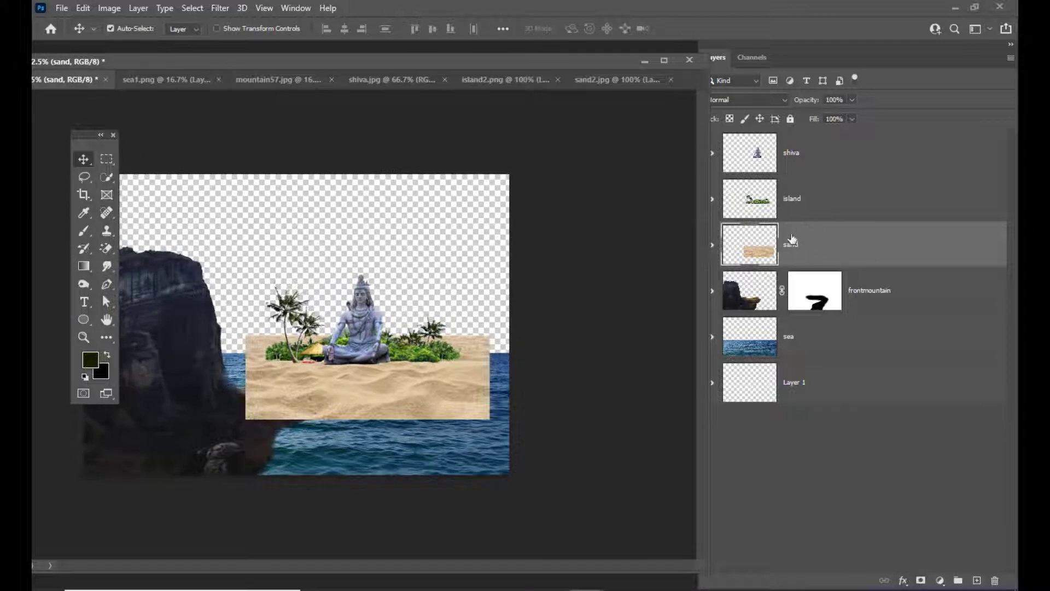
{"action": "left_click", "coordinate": [921, 581]}
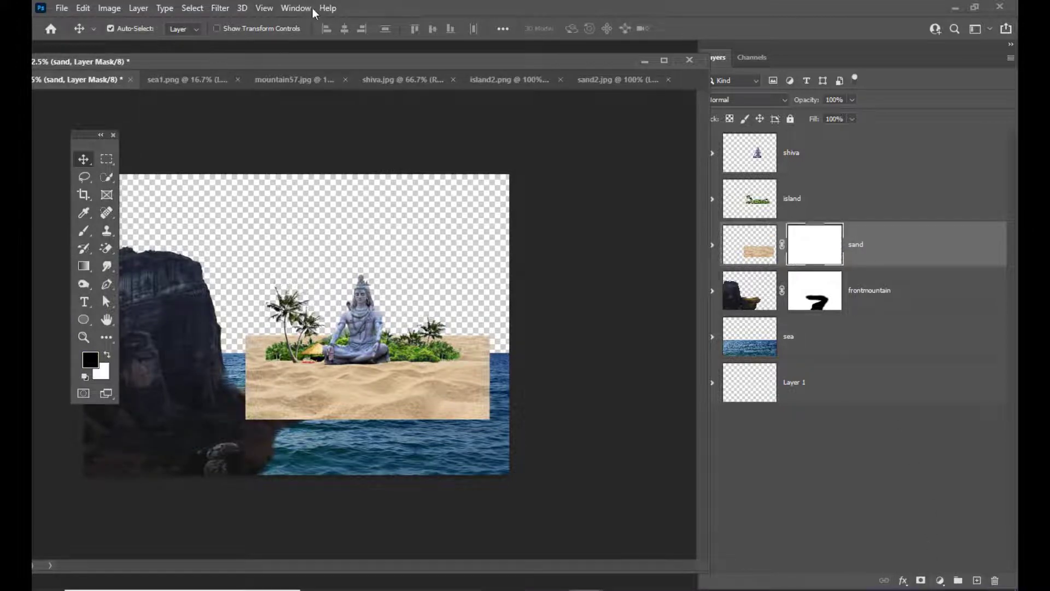
{"action": "left_click_drag", "start_coordinate": [381, 72], "coordinate": [475, 73]}
Step: Set up the Brush tool with Normal blending mode and a size of 300 for painting the mask in black
{"action": "left_click", "coordinate": [83, 230]}
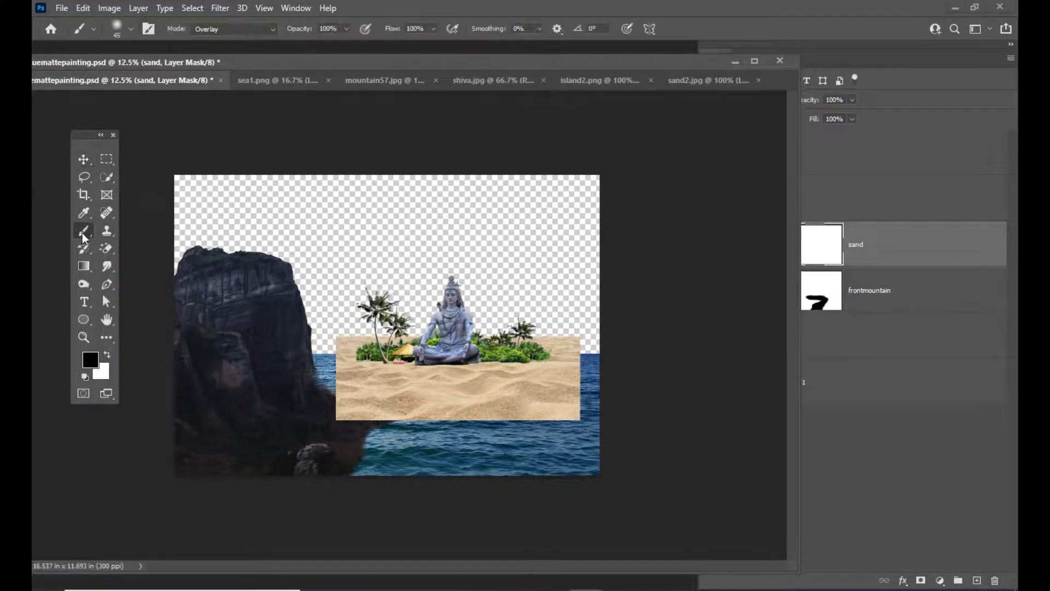
{"action": "left_click_drag", "start_coordinate": [379, 64], "coordinate": [425, 67]}
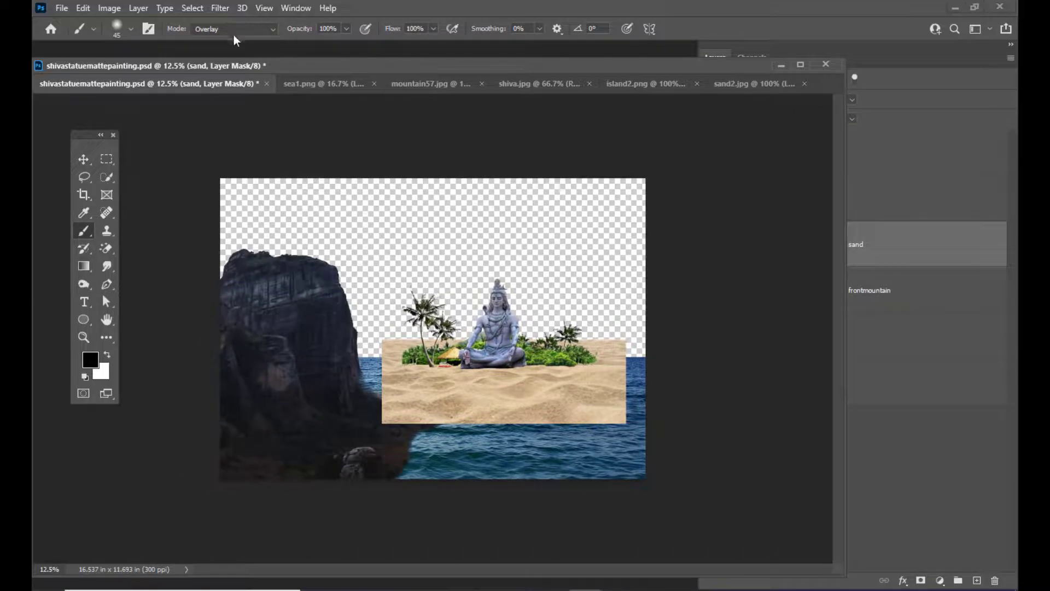
{"action": "left_click", "coordinate": [238, 29]}
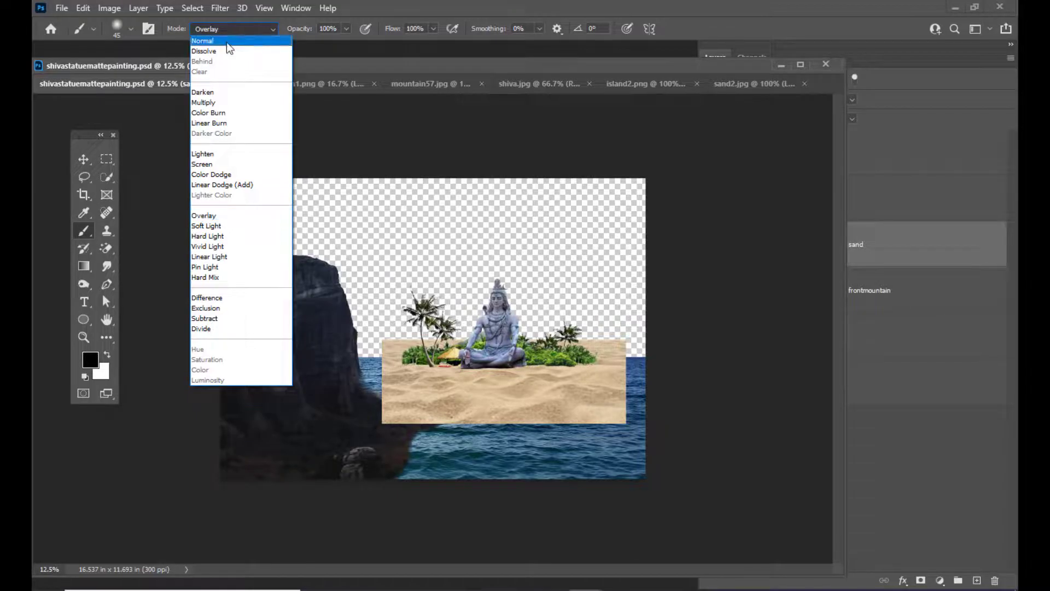
{"action": "left_click", "coordinate": [226, 42]}
{"action": "left_click_drag", "start_coordinate": [381, 64], "coordinate": [366, 64]}
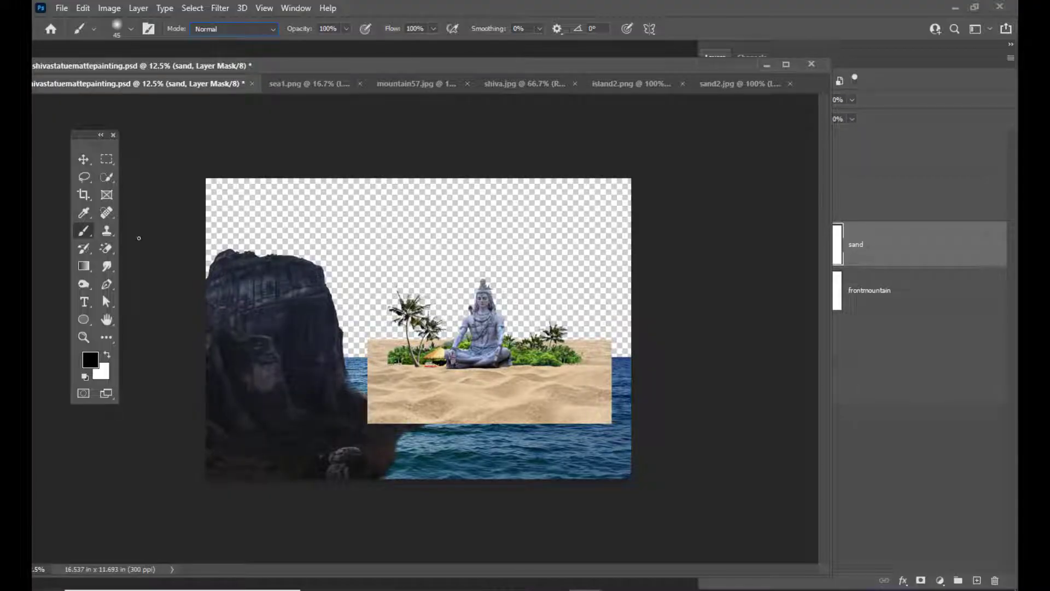
{"action": "key", "text": "bracketleft"}
{"action": "key", "text": "bracketleft"}
{"action": "key", "text": "bracketleft"}
{"action": "key", "text": "bracketright"}
{"action": "key", "text": "bracketright"}
{"action": "key", "text": "bracketright"}
{"action": "key", "text": "bracketright"}
{"action": "key", "text": "bracketright"}
{"action": "key", "text": "bracketright"}
{"action": "key", "text": "bracketright"}
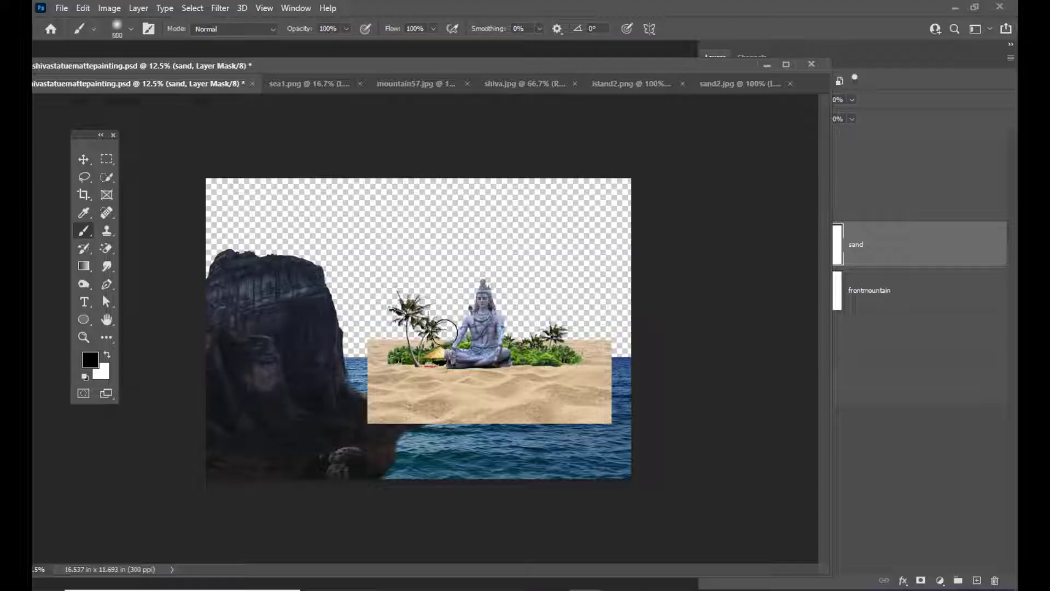
{"action": "key", "text": "bracketleft"}
{"action": "key", "text": "bracketleft"}
{"action": "key", "text": "bracketleft"}
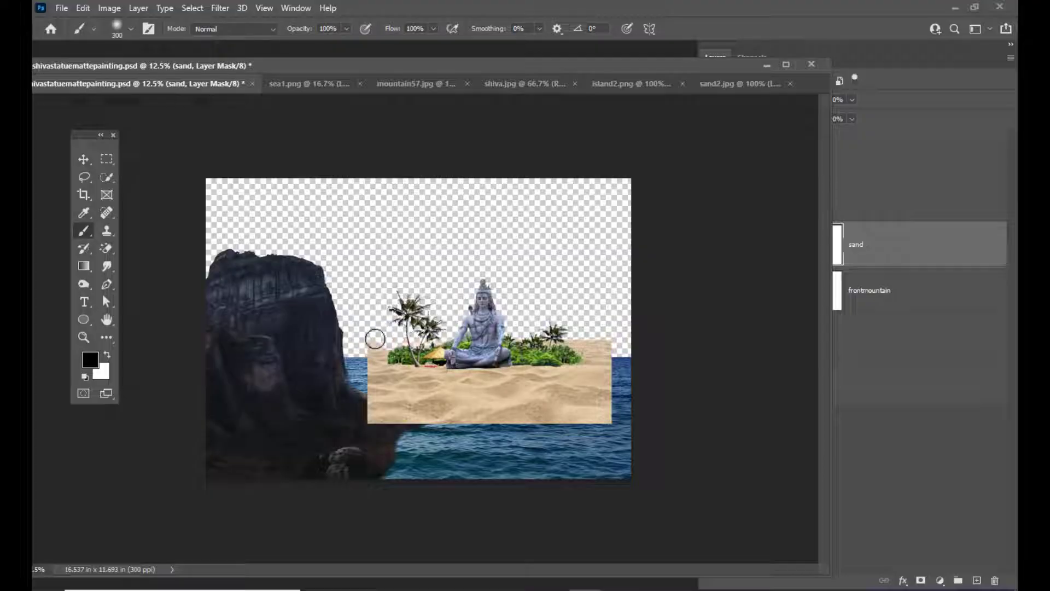
Step: Paint black on the sand layer's mask to hide the surrounding sand, leaving a thin beach strip along the island's base
{"action": "mouse_move", "coordinate": [380, 349]}
{"action": "left_mouse_down"}
{"action": "mouse_move", "coordinate": [387, 373]}
{"action": "mouse_move", "coordinate": [366, 371]}
{"action": "mouse_move", "coordinate": [386, 405]}
{"action": "mouse_move", "coordinate": [367, 427]}
{"action": "mouse_move", "coordinate": [408, 433]}
{"action": "mouse_move", "coordinate": [365, 413]}
{"action": "mouse_move", "coordinate": [368, 431]}
{"action": "mouse_move", "coordinate": [444, 431]}
{"action": "mouse_move", "coordinate": [396, 425]}
{"action": "mouse_move", "coordinate": [387, 410]}
{"action": "mouse_move", "coordinate": [471, 433]}
{"action": "mouse_move", "coordinate": [379, 400]}
{"action": "mouse_move", "coordinate": [430, 400]}
{"action": "mouse_move", "coordinate": [376, 369]}
{"action": "mouse_move", "coordinate": [451, 388]}
{"action": "mouse_move", "coordinate": [400, 397]}
{"action": "mouse_move", "coordinate": [439, 398]}
{"action": "mouse_move", "coordinate": [370, 381]}
{"action": "mouse_move", "coordinate": [436, 390]}
{"action": "mouse_move", "coordinate": [391, 392]}
{"action": "mouse_move", "coordinate": [543, 394]}
{"action": "mouse_move", "coordinate": [477, 388]}
{"action": "mouse_move", "coordinate": [539, 414]}
{"action": "mouse_move", "coordinate": [623, 417]}
{"action": "left_mouse_up"}
{"action": "key", "text": "ctrl+z"}
{"action": "mouse_move", "coordinate": [559, 331]}
{"action": "left_mouse_down"}
{"action": "mouse_move", "coordinate": [650, 355]}
{"action": "mouse_move", "coordinate": [586, 347]}
{"action": "mouse_move", "coordinate": [626, 368]}
{"action": "mouse_move", "coordinate": [552, 405]}
{"action": "mouse_move", "coordinate": [424, 425]}
{"action": "mouse_move", "coordinate": [453, 430]}
{"action": "left_mouse_up"}
{"action": "mouse_move", "coordinate": [377, 373]}
{"action": "left_mouse_down"}
{"action": "mouse_move", "coordinate": [482, 394]}
{"action": "mouse_move", "coordinate": [449, 391]}
{"action": "mouse_move", "coordinate": [607, 385]}
{"action": "mouse_move", "coordinate": [586, 384]}
{"action": "mouse_move", "coordinate": [616, 373]}
{"action": "mouse_move", "coordinate": [575, 340]}
{"action": "left_mouse_up"}
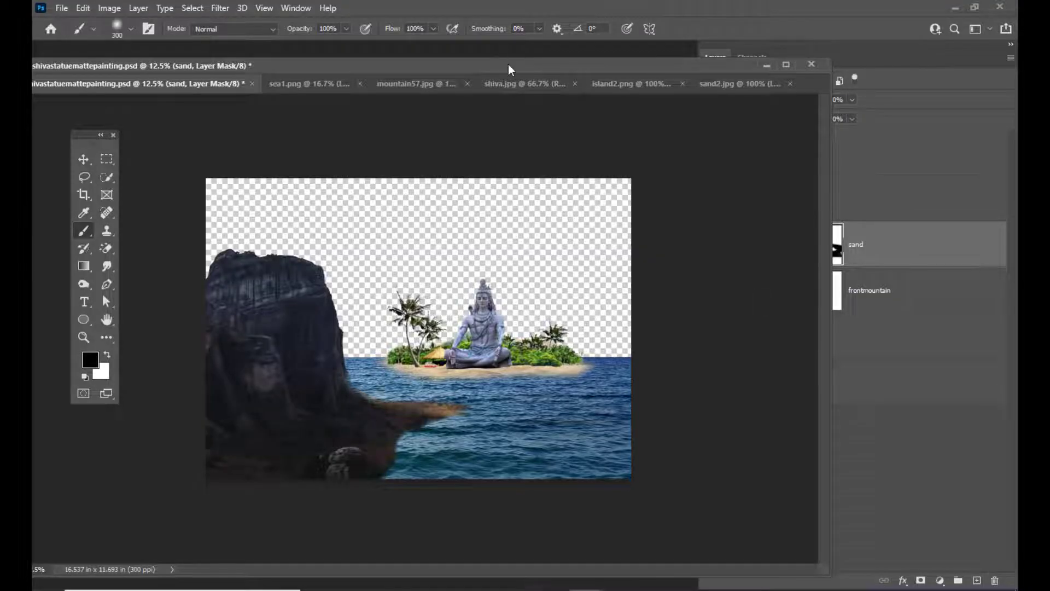
Step: Reposition the floating document window and widen it across the workspace
{"action": "mouse_move", "coordinate": [509, 65]}
{"action": "left_mouse_down"}
{"action": "mouse_move", "coordinate": [490, 80]}
{"action": "mouse_move", "coordinate": [514, 82]}
{"action": "mouse_move", "coordinate": [505, 83]}
{"action": "left_mouse_up"}
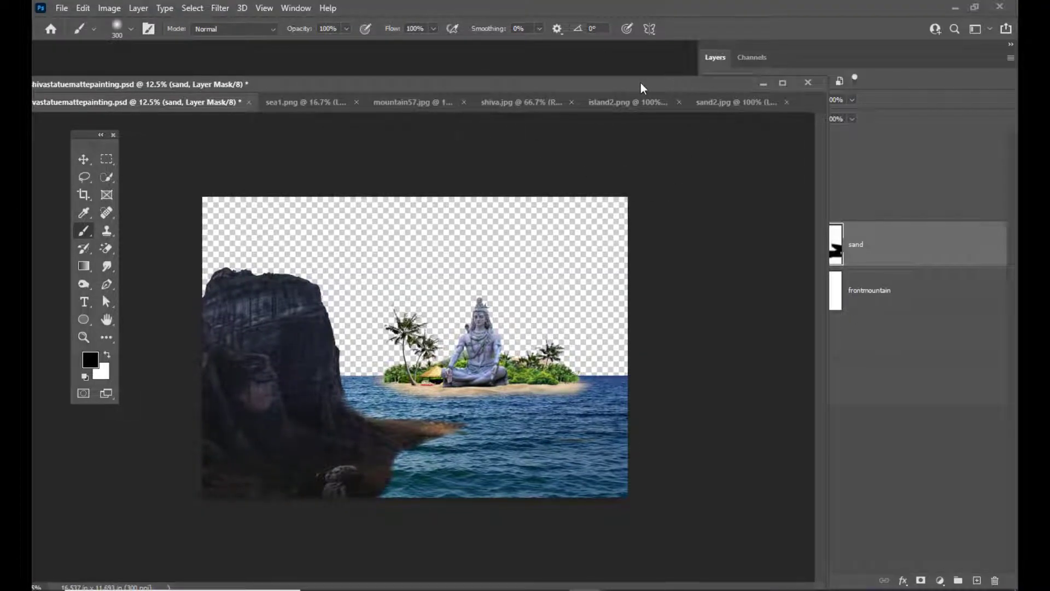
{"action": "left_click_drag", "start_coordinate": [641, 83], "coordinate": [647, 83]}
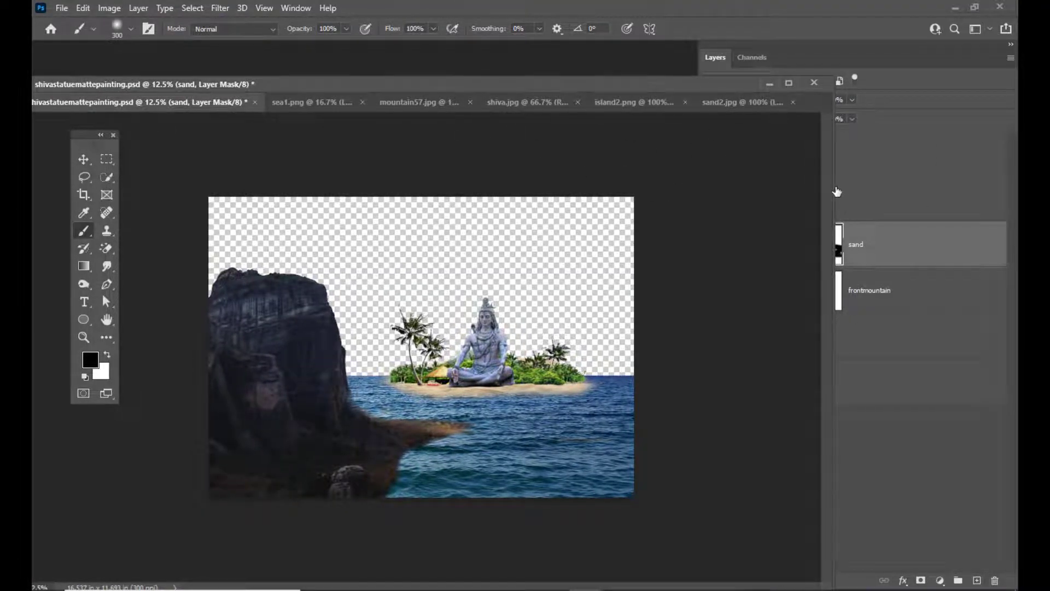
{"action": "left_click_drag", "start_coordinate": [832, 186], "coordinate": [1016, 186]}
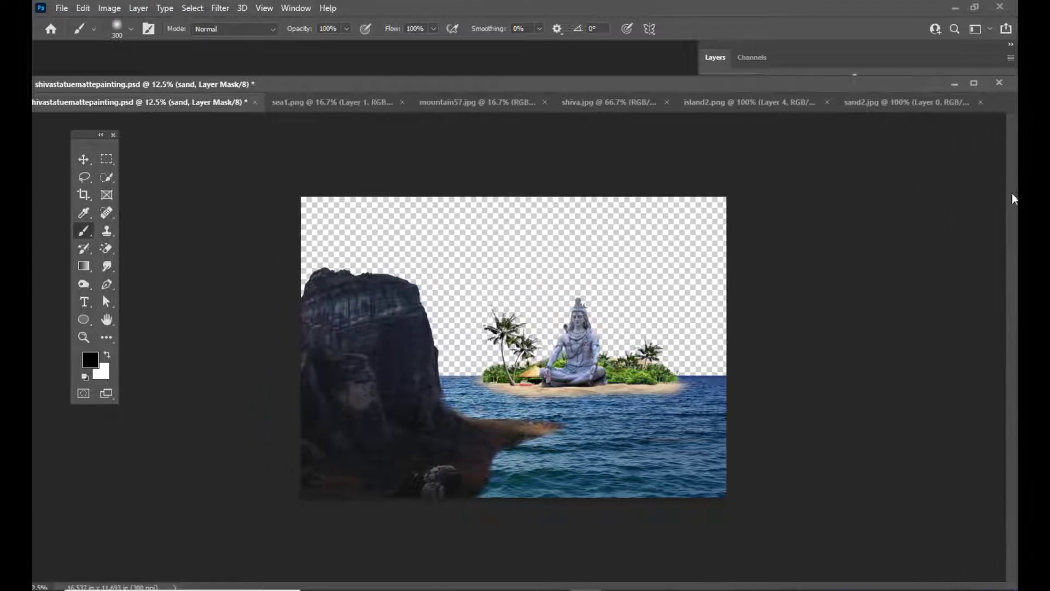
Step: Bring up the mountain57.jpg document and clear its existing selection
{"action": "left_click_drag", "start_coordinate": [389, 84], "coordinate": [449, 87]}
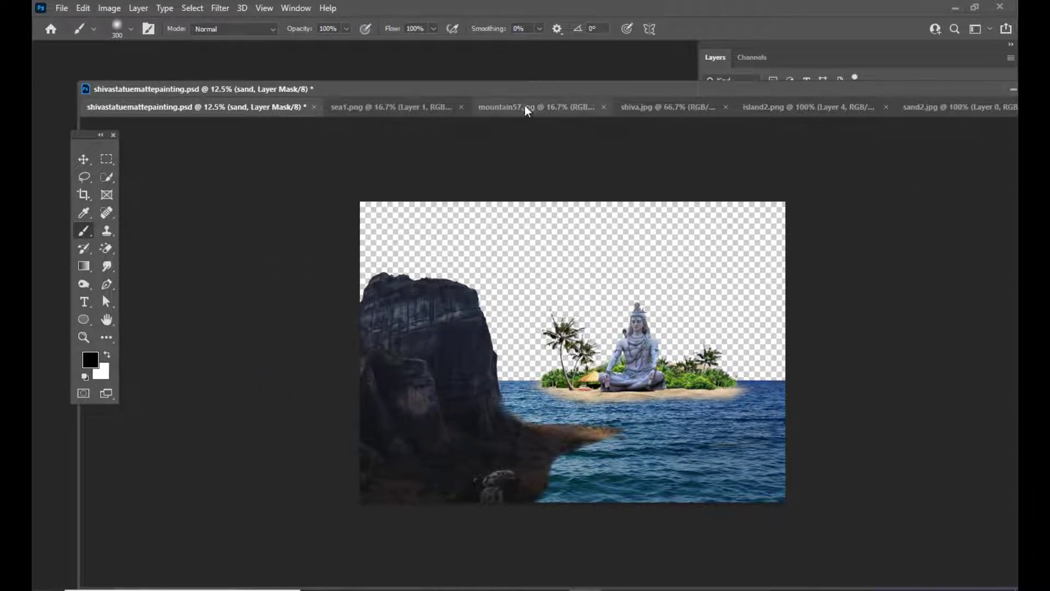
{"action": "left_click", "coordinate": [524, 106]}
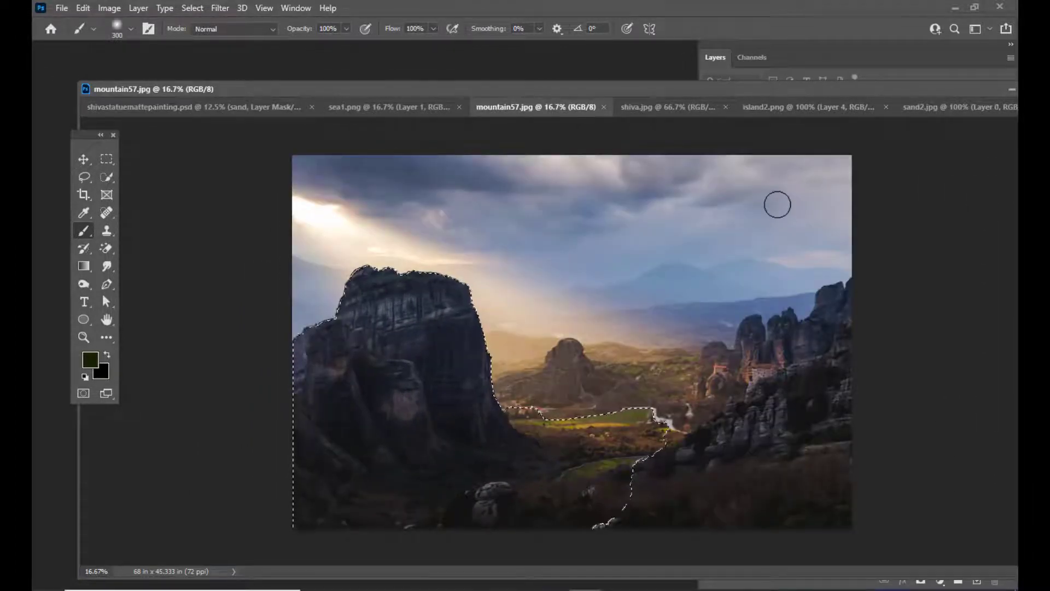
{"action": "key", "text": "ctrl+d"}
{"action": "left_click_drag", "start_coordinate": [636, 106], "coordinate": [575, 103]}
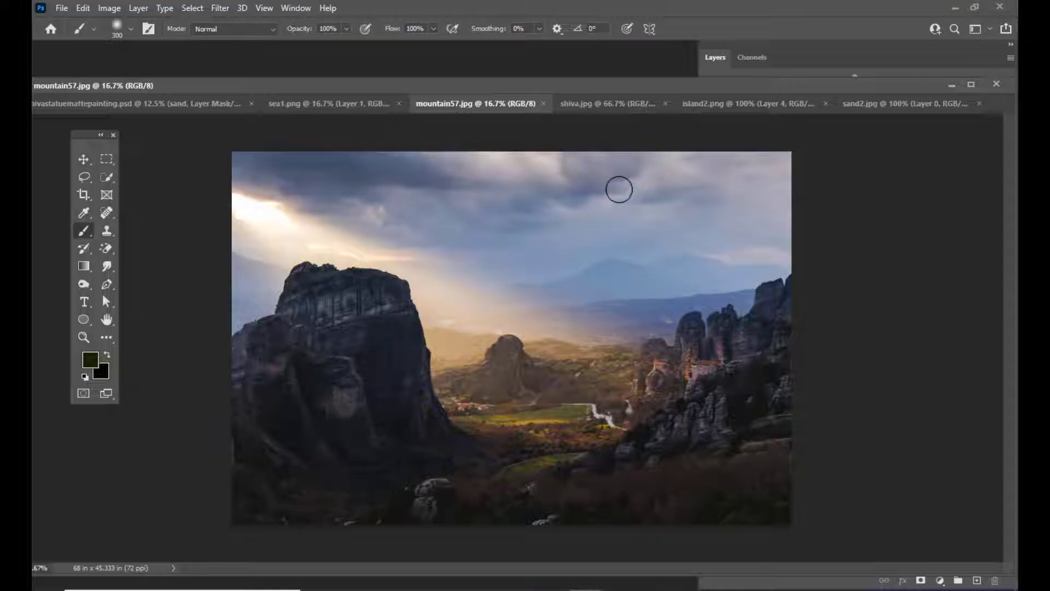
Step: Select the cloudy sky above the mountains with the Quick Selection tool at a 500 px brush size
{"action": "left_click", "coordinate": [106, 177]}
{"action": "left_click", "coordinate": [155, 190]}
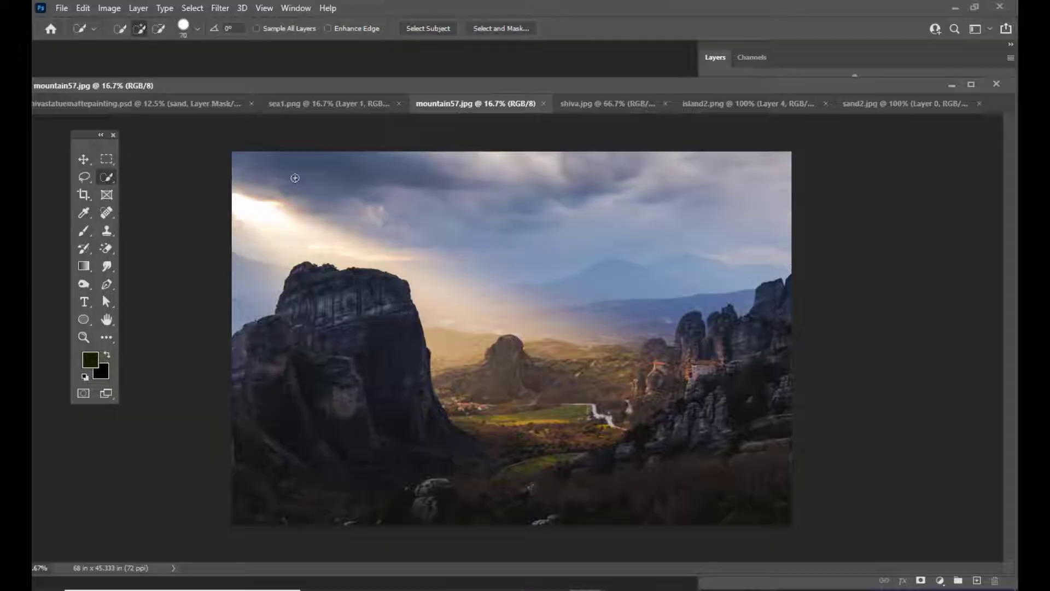
{"action": "key", "text": "bracketright"}
{"action": "key", "text": "bracketright"}
{"action": "key", "text": "bracketright"}
{"action": "key", "text": "bracketright"}
{"action": "mouse_move", "coordinate": [253, 169]}
{"action": "left_mouse_down"}
{"action": "mouse_move", "coordinate": [422, 225]}
{"action": "mouse_move", "coordinate": [586, 252]}
{"action": "left_mouse_up"}
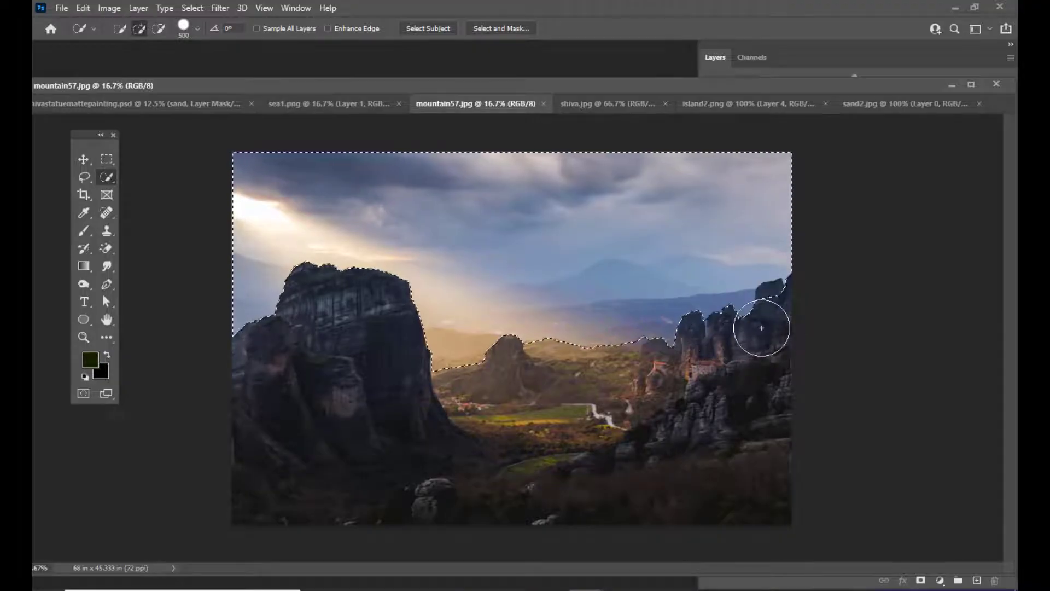
Step: Refine the sky selection along the distant hills and rock pillars, subtracting the rocks and adding back the horizon with a 250 px brush
{"action": "key", "text": "alt"}
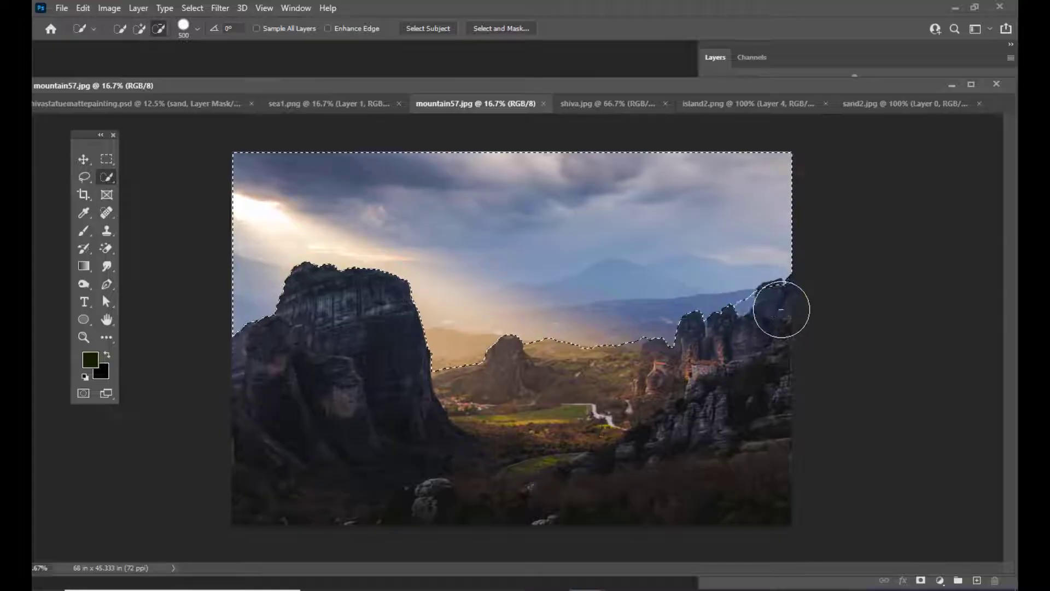
{"action": "left_click_drag", "start_coordinate": [781, 310], "coordinate": [587, 353]}
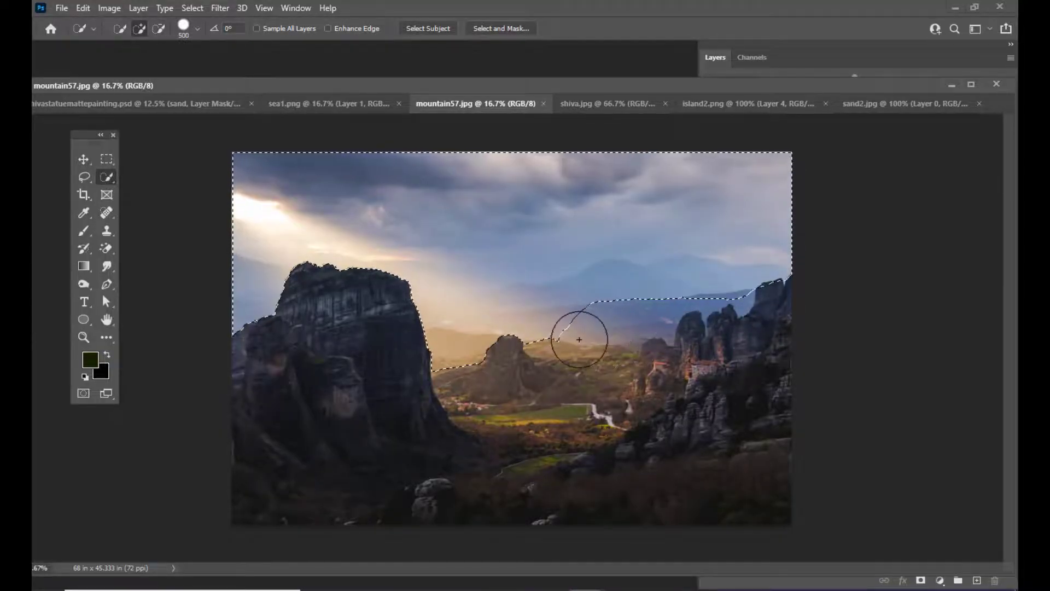
{"action": "key", "text": "bracketleft"}
{"action": "key", "text": "bracketleft"}
{"action": "key", "text": "bracketleft"}
{"action": "key", "text": "bracketleft"}
{"action": "key", "text": "bracketleft"}
{"action": "key", "text": "bracketleft"}
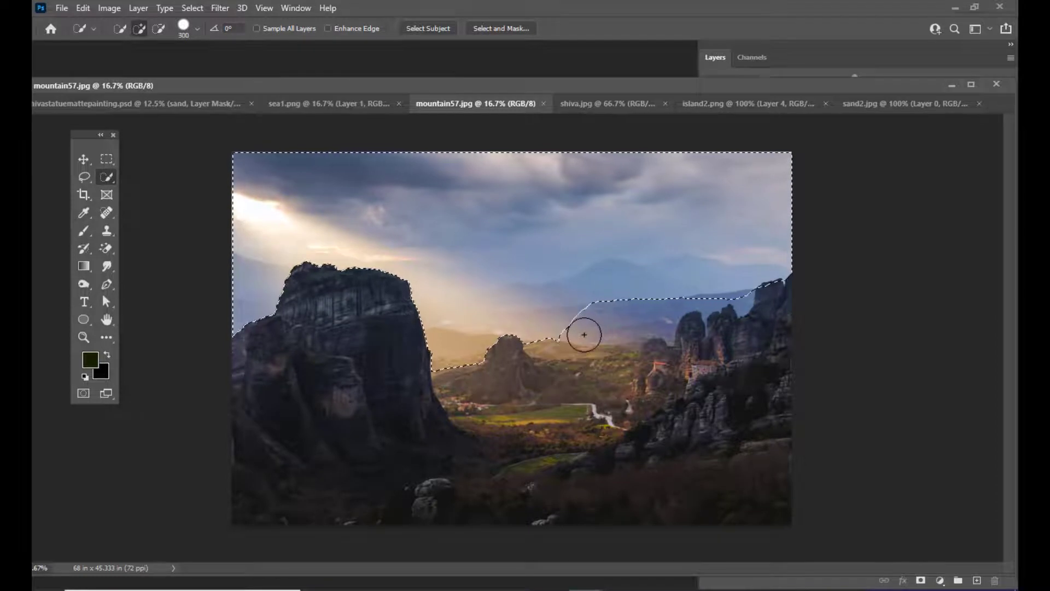
{"action": "mouse_move", "coordinate": [621, 323]}
{"action": "left_mouse_down"}
{"action": "mouse_move", "coordinate": [583, 327]}
{"action": "mouse_move", "coordinate": [586, 316]}
{"action": "mouse_move", "coordinate": [662, 316]}
{"action": "mouse_move", "coordinate": [699, 295]}
{"action": "mouse_move", "coordinate": [755, 287]}
{"action": "left_mouse_up"}
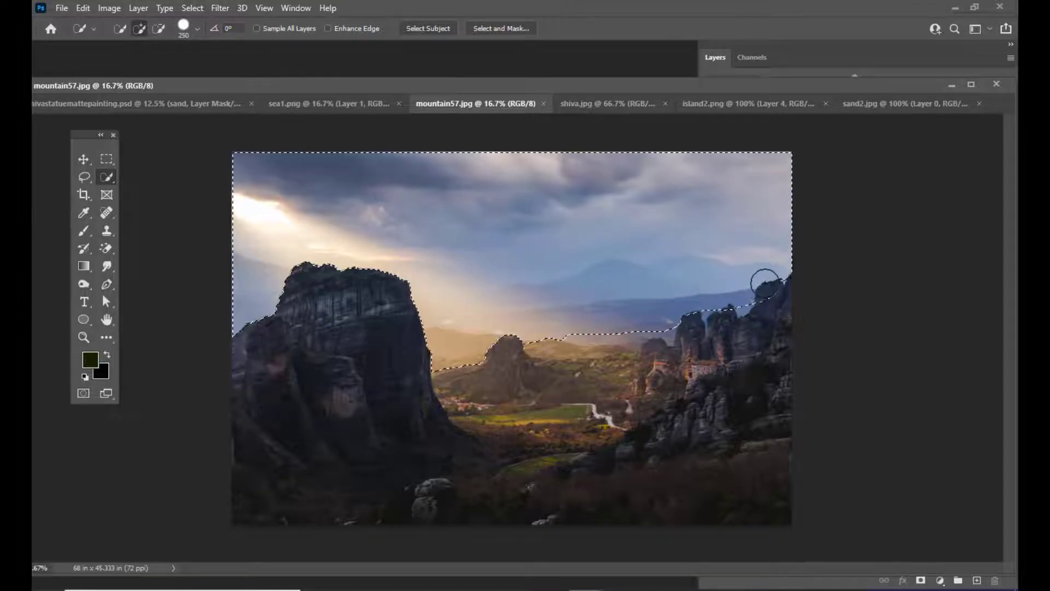
{"action": "key", "text": "alt"}
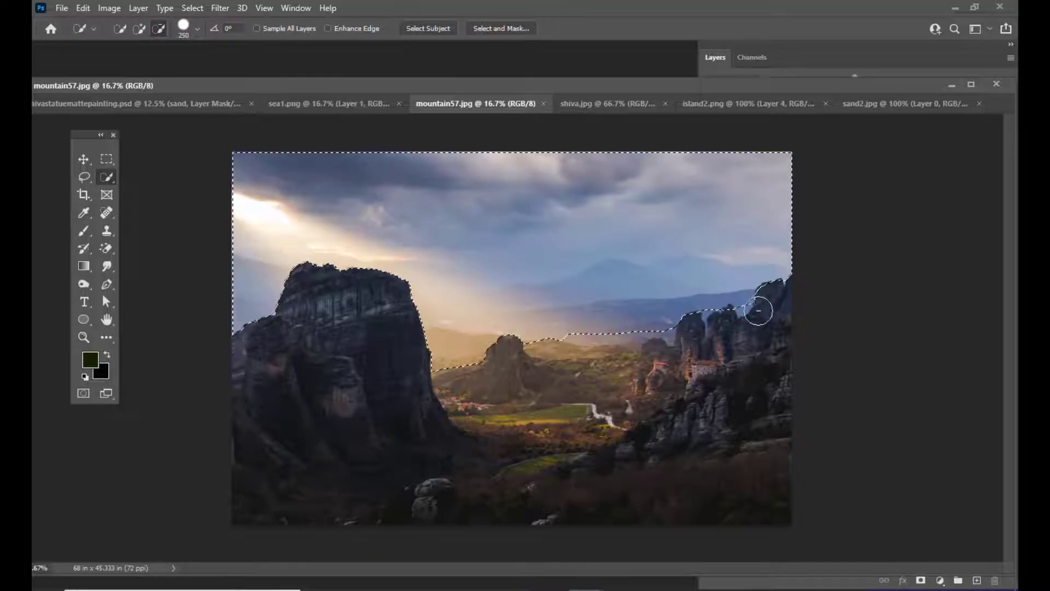
{"action": "left_click_drag", "start_coordinate": [754, 312], "coordinate": [739, 307]}
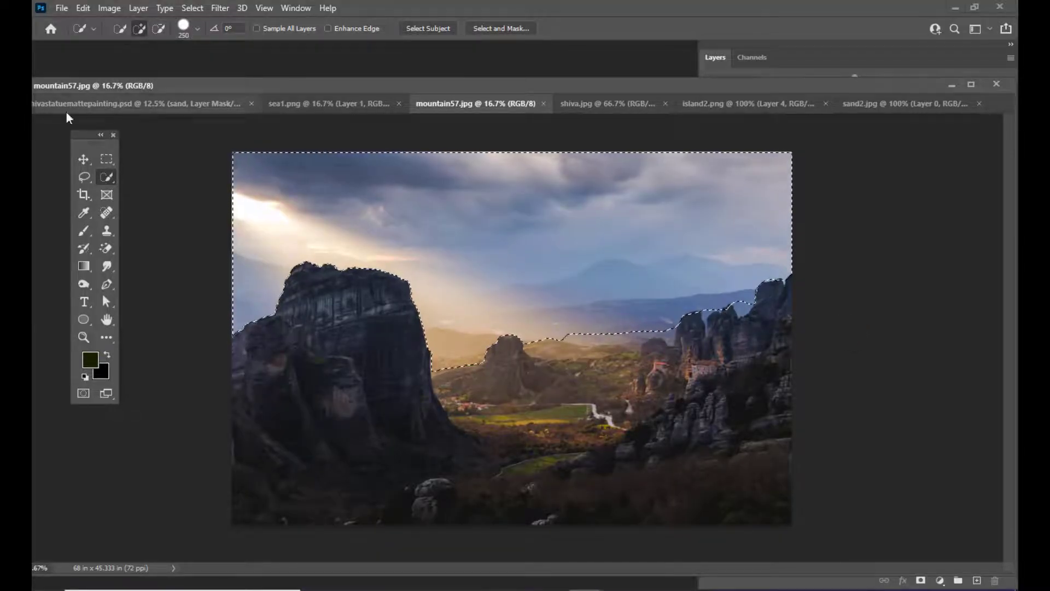
Step: Move the selected sky from mountain57.jpg into the shivastatuemattepainting.psd document
{"action": "key", "text": "v"}
{"action": "left_click_drag", "start_coordinate": [493, 86], "coordinate": [634, 100]}
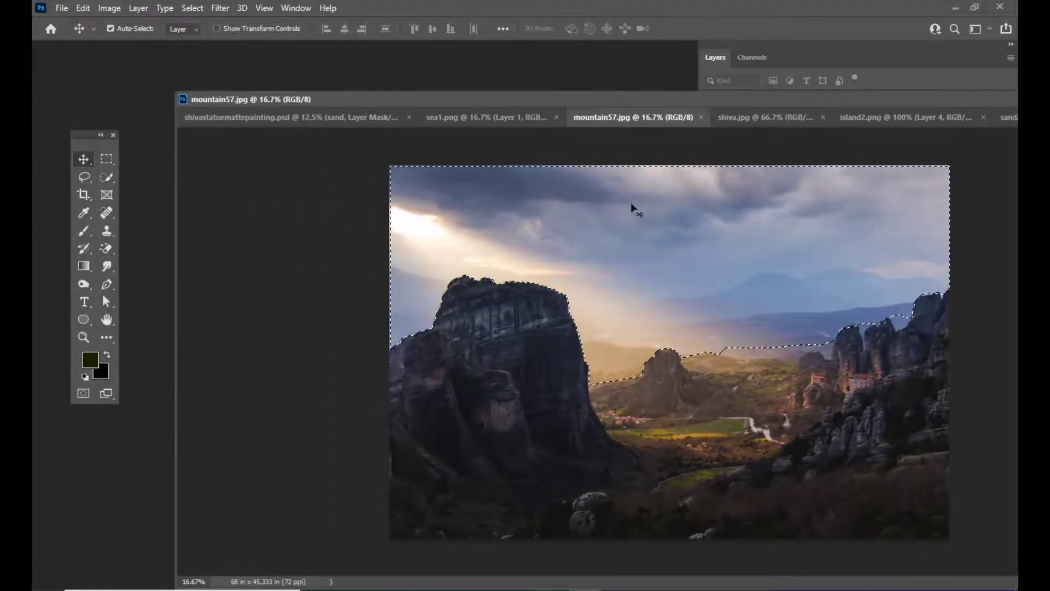
{"action": "left_click_drag", "start_coordinate": [650, 206], "coordinate": [252, 113]}
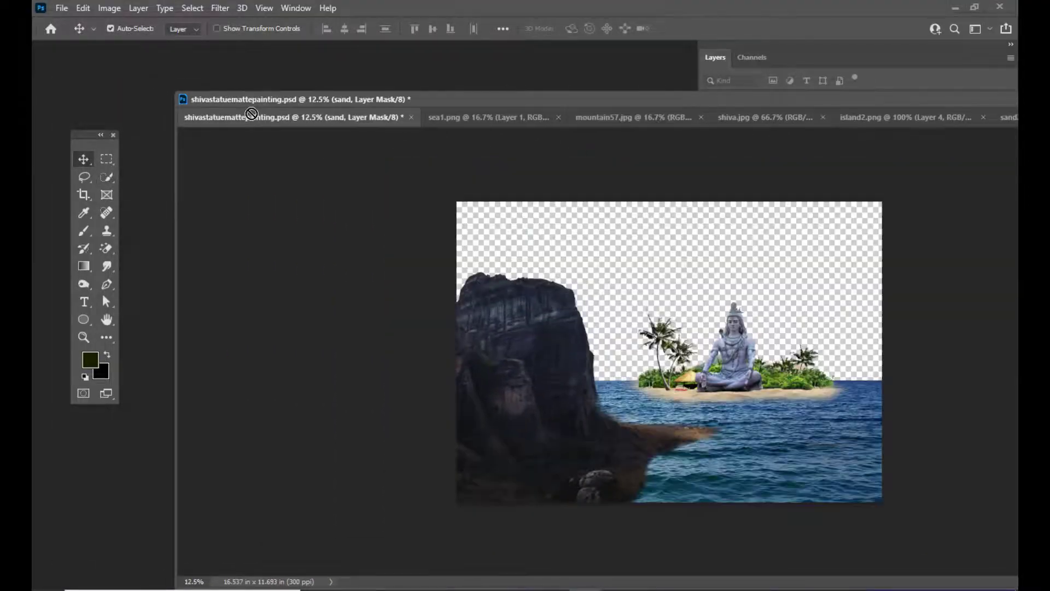
{"action": "left_click_drag", "start_coordinate": [660, 270], "coordinate": [660, 270]}
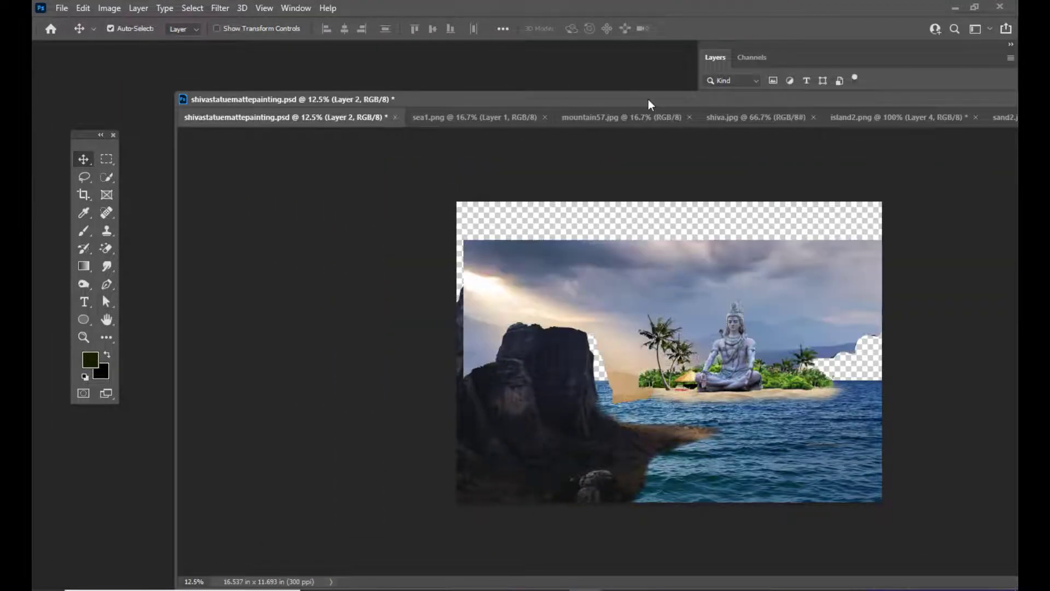
Step: Reorder the sky layer so it sits directly beneath the sea layer
{"action": "left_click_drag", "start_coordinate": [648, 100], "coordinate": [163, 64]}
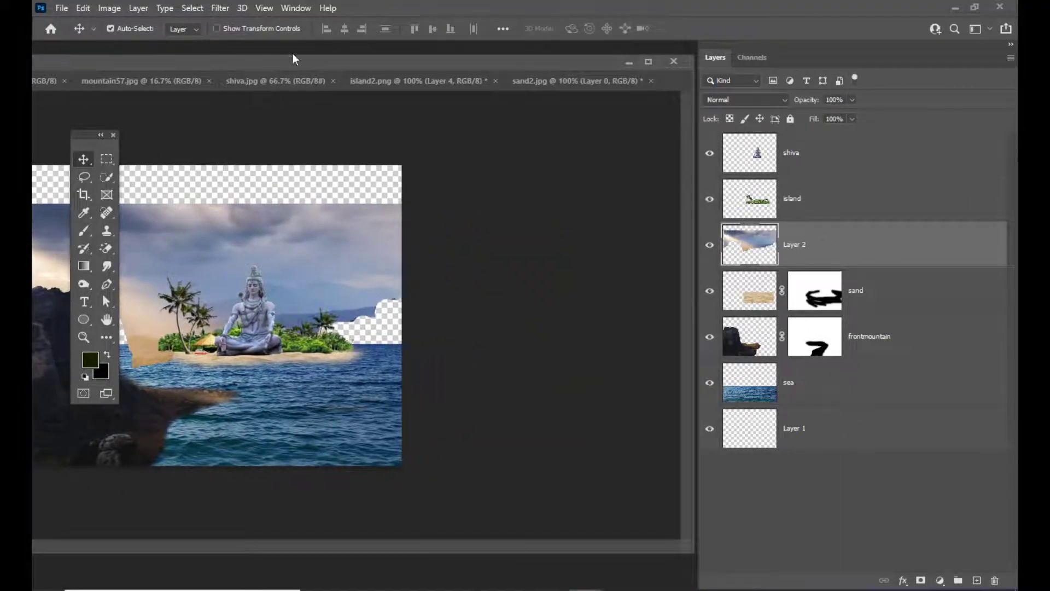
{"action": "left_click_drag", "start_coordinate": [396, 63], "coordinate": [523, 107]}
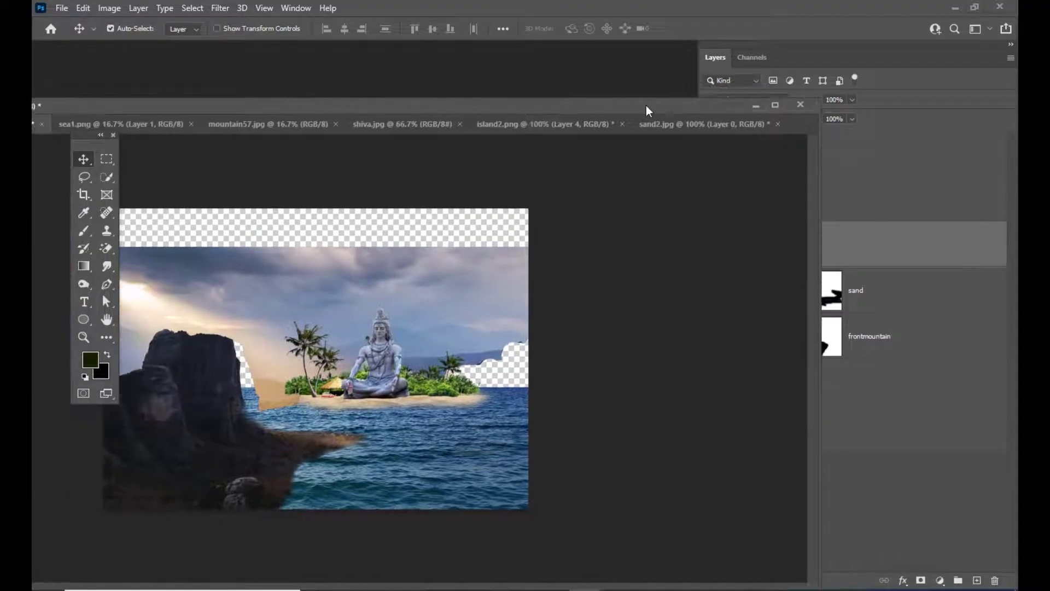
{"action": "left_click_drag", "start_coordinate": [646, 108], "coordinate": [510, 83]}
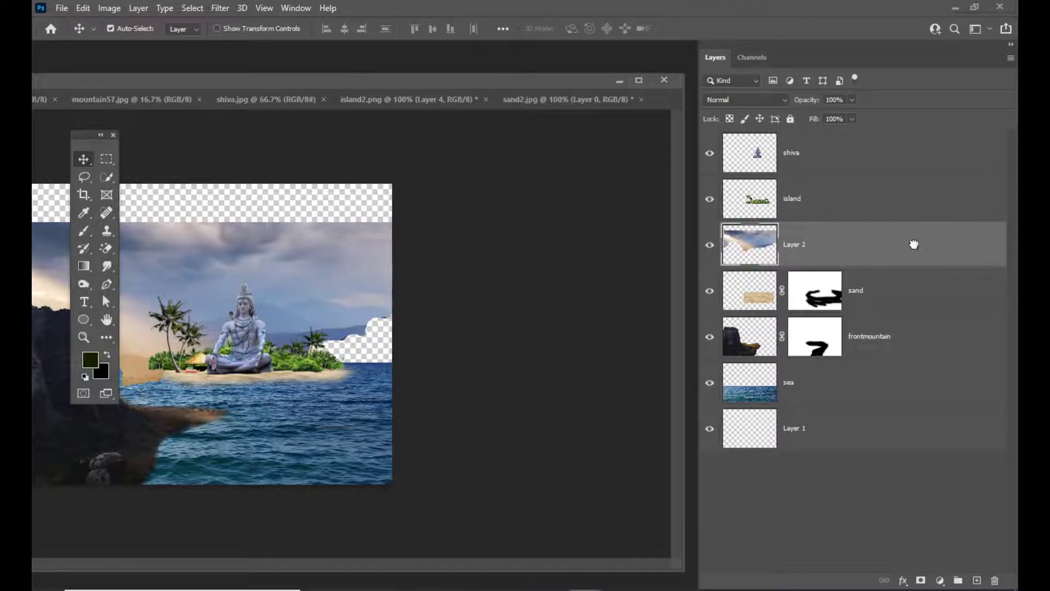
{"action": "left_click_drag", "start_coordinate": [913, 244], "coordinate": [883, 391]}
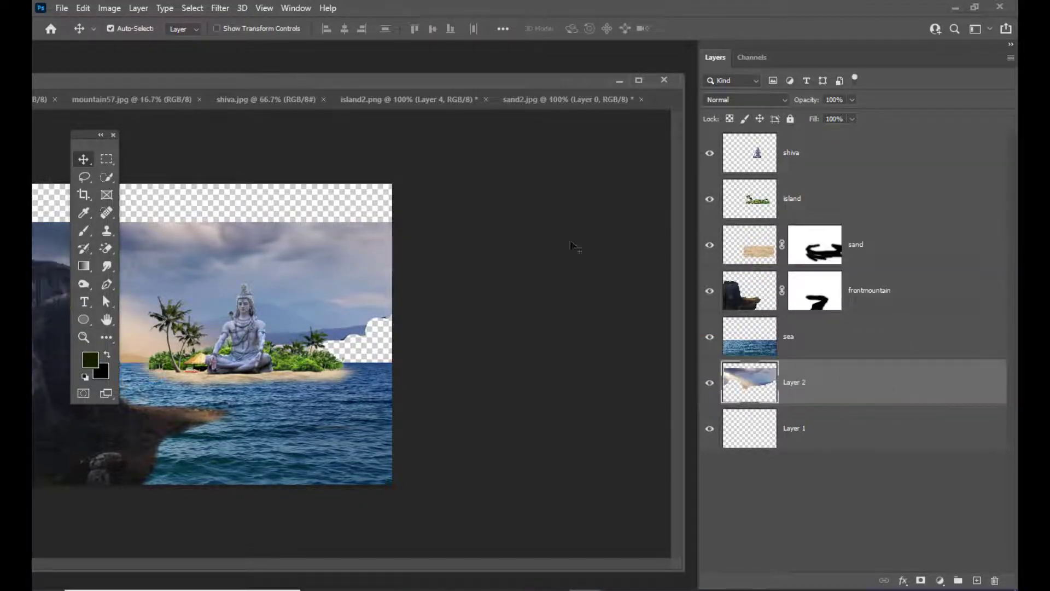
Step: Reposition the sky and scale it proportionally to about 182.68% so it fills the background above the sea
{"action": "left_click_drag", "start_coordinate": [453, 81], "coordinate": [757, 98]}
{"action": "left_click_drag", "start_coordinate": [629, 262], "coordinate": [610, 249]}
{"action": "key", "text": "ctrl+t"}
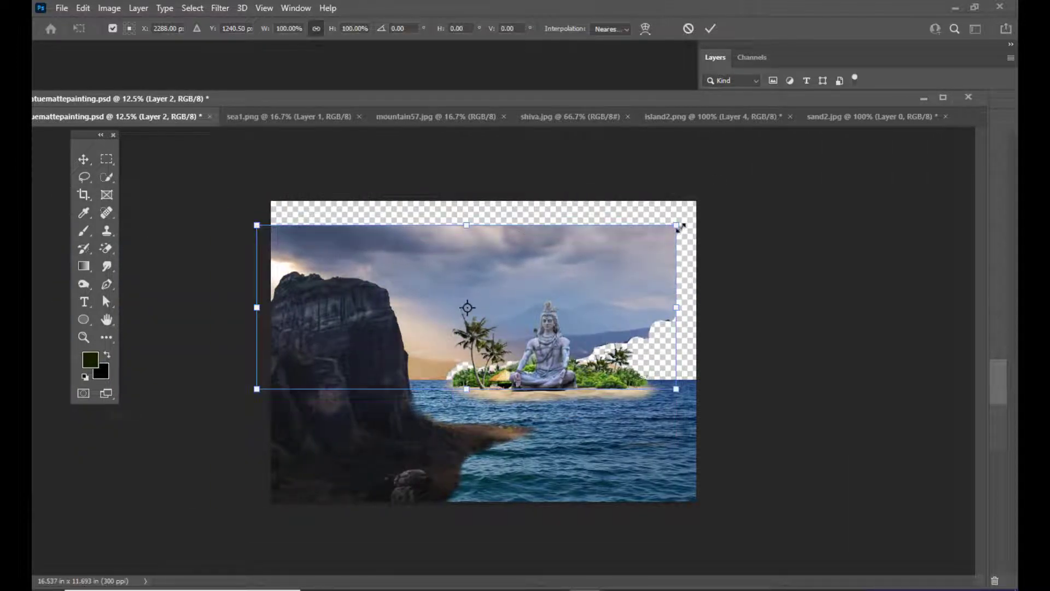
{"action": "left_click_drag", "start_coordinate": [676, 225], "coordinate": [812, 173]}
{"action": "left_click_drag", "start_coordinate": [657, 287], "coordinate": [677, 290]}
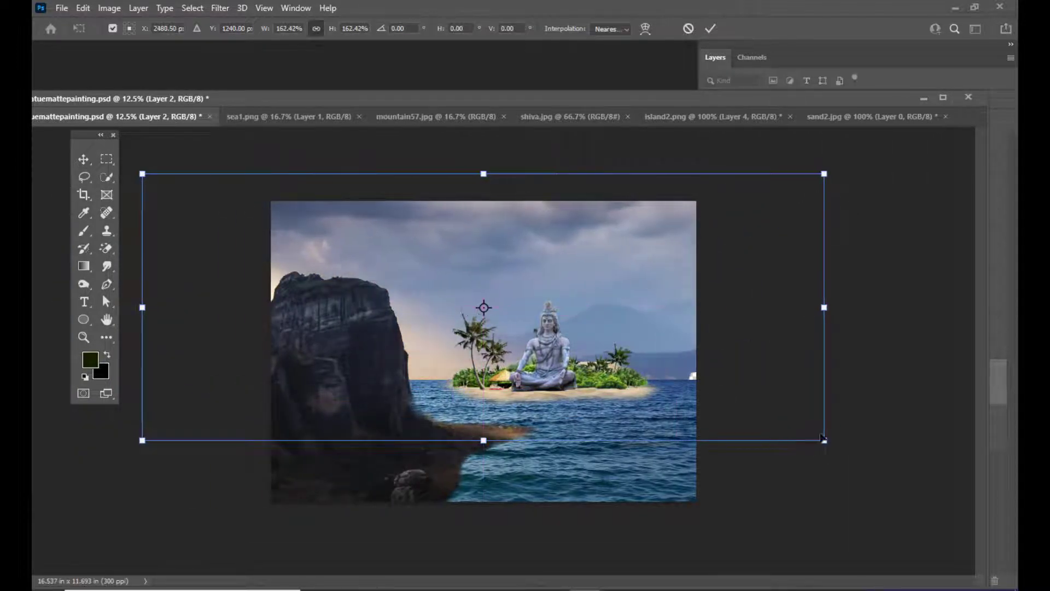
{"action": "left_click_drag", "start_coordinate": [826, 444], "coordinate": [863, 456]}
{"action": "left_click_drag", "start_coordinate": [667, 343], "coordinate": [660, 343]}
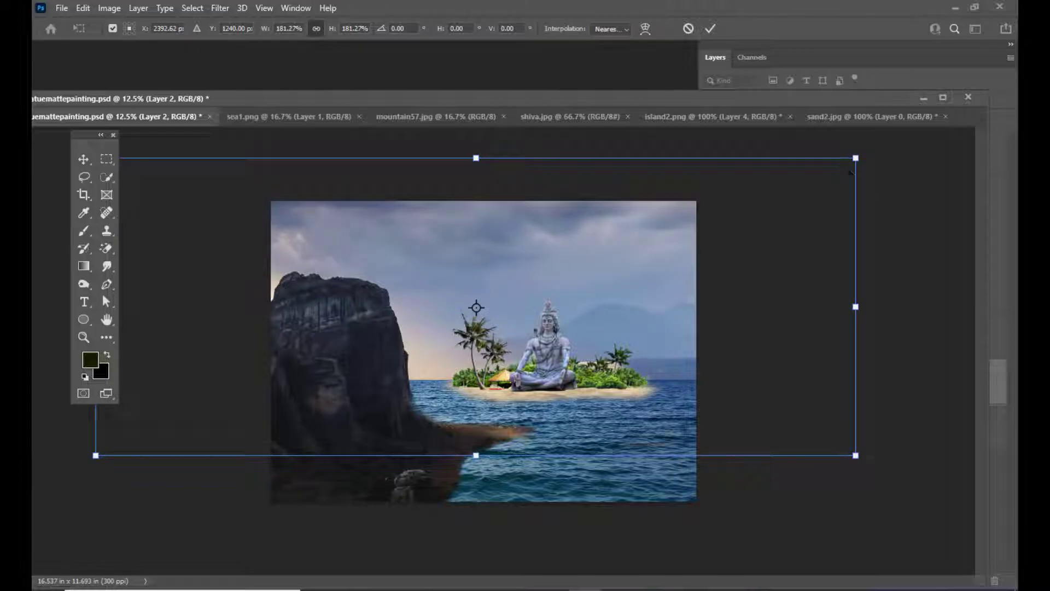
{"action": "left_click_drag", "start_coordinate": [857, 156], "coordinate": [861, 153]}
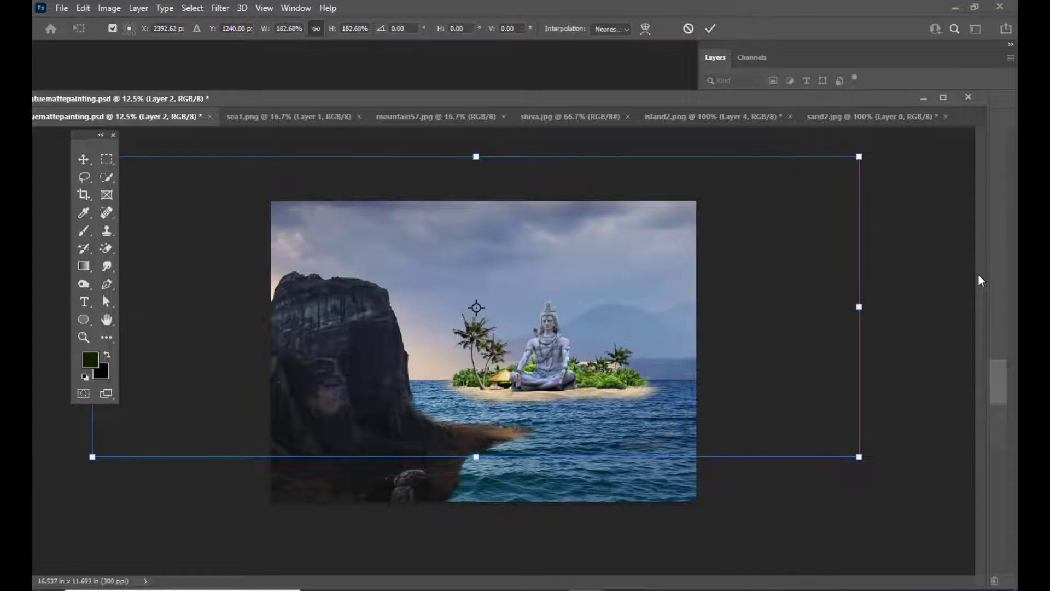
{"action": "key", "text": "Return"}
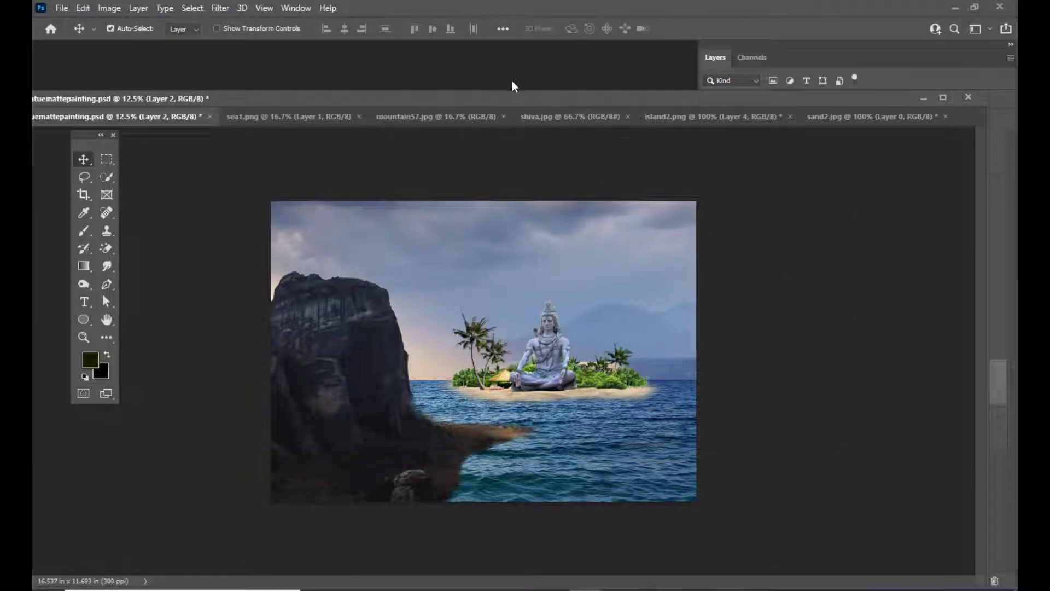
{"action": "left_click_drag", "start_coordinate": [520, 99], "coordinate": [489, 100]}
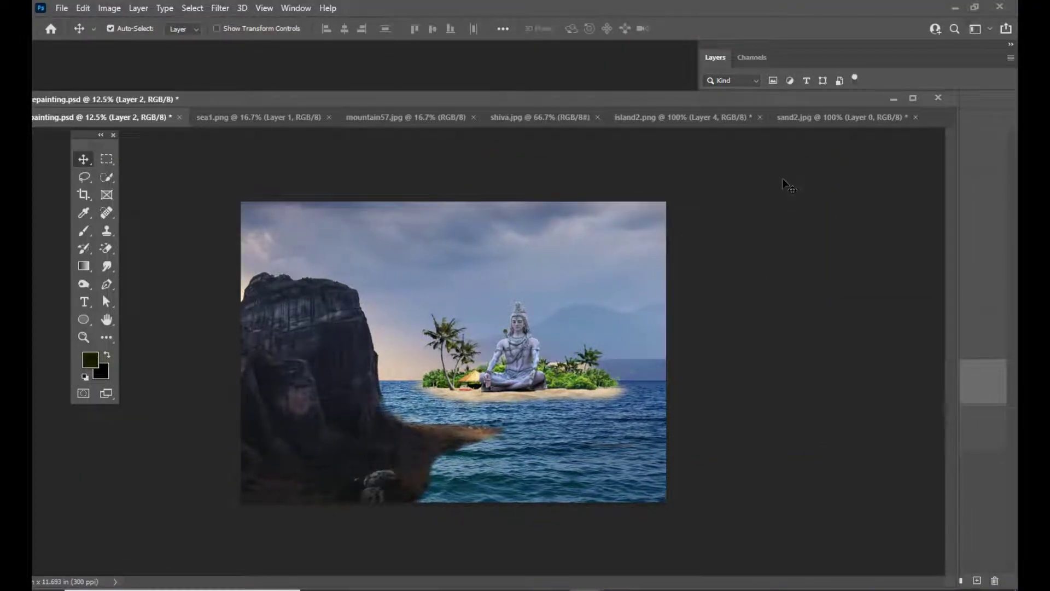
{"action": "left_click_drag", "start_coordinate": [695, 105], "coordinate": [668, 105]}
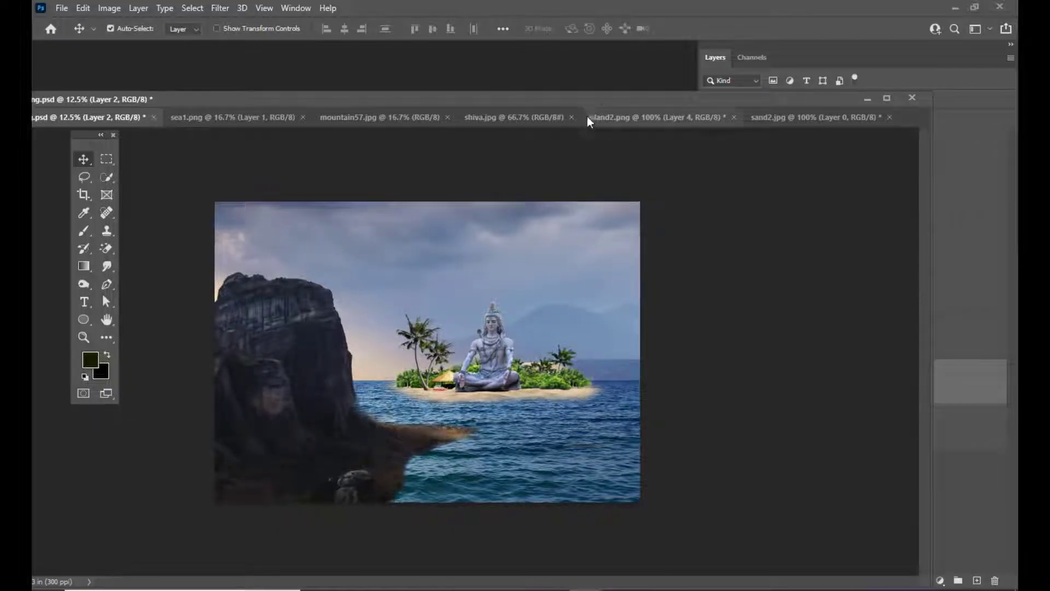
{"action": "mouse_move", "coordinate": [596, 99]}
{"action": "left_mouse_down"}
{"action": "mouse_move", "coordinate": [491, 109]}
{"action": "mouse_move", "coordinate": [608, 110]}
{"action": "left_mouse_up"}
{"action": "left_click", "coordinate": [920, 254]}
{"action": "left_click", "coordinate": [87, 231]}
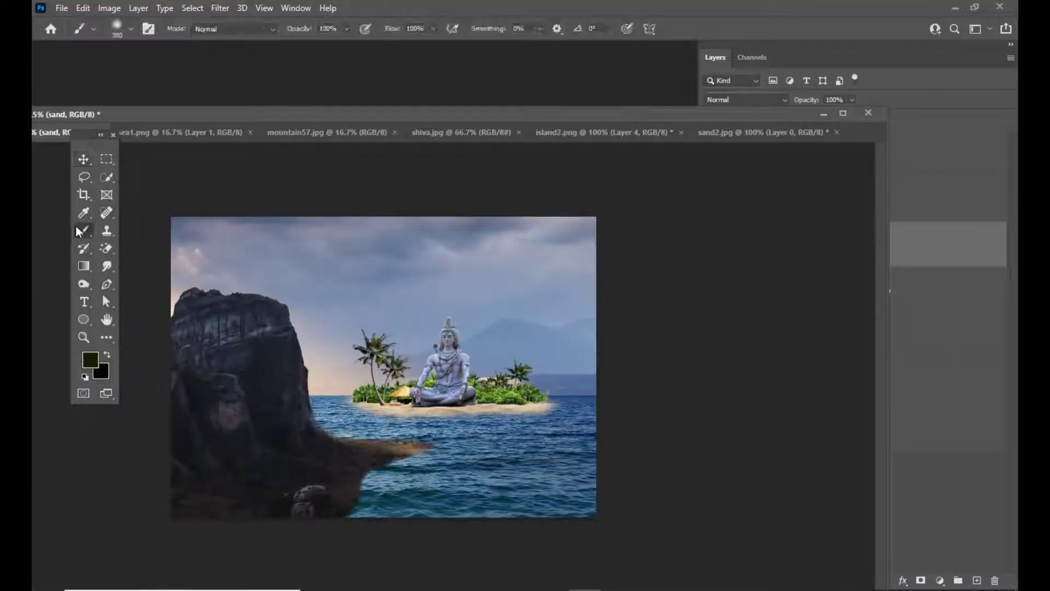
{"action": "key", "text": "bracketright"}
{"action": "key", "text": "bracketright"}
{"action": "key", "text": "bracketright"}
{"action": "key", "text": "bracketright"}
{"action": "key", "text": "bracketright"}
{"action": "key", "text": "bracketleft"}
{"action": "key", "text": "bracketleft"}
{"action": "key", "text": "bracketleft"}
{"action": "key", "text": "bracketleft"}
{"action": "left_click_drag", "start_coordinate": [479, 368], "coordinate": [503, 369]}
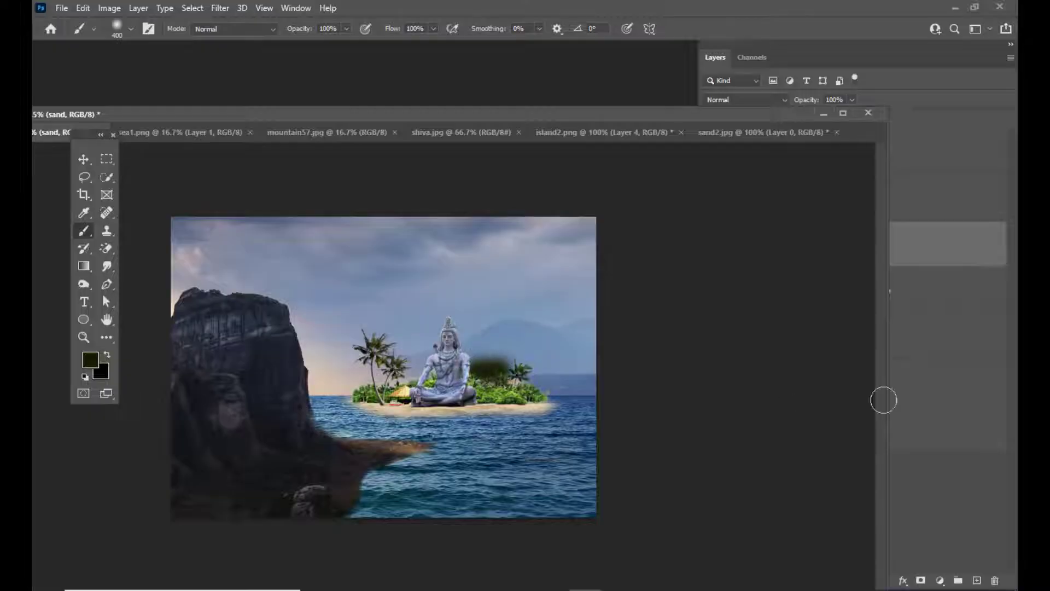
{"action": "key", "text": "ctrl+z"}
Step: Make the sand layer's mask the active editing target
{"action": "left_click_drag", "start_coordinate": [666, 115], "coordinate": [576, 111]}
{"action": "left_click", "coordinate": [822, 237]}
{"action": "left_click_drag", "start_coordinate": [468, 109], "coordinate": [685, 128]}
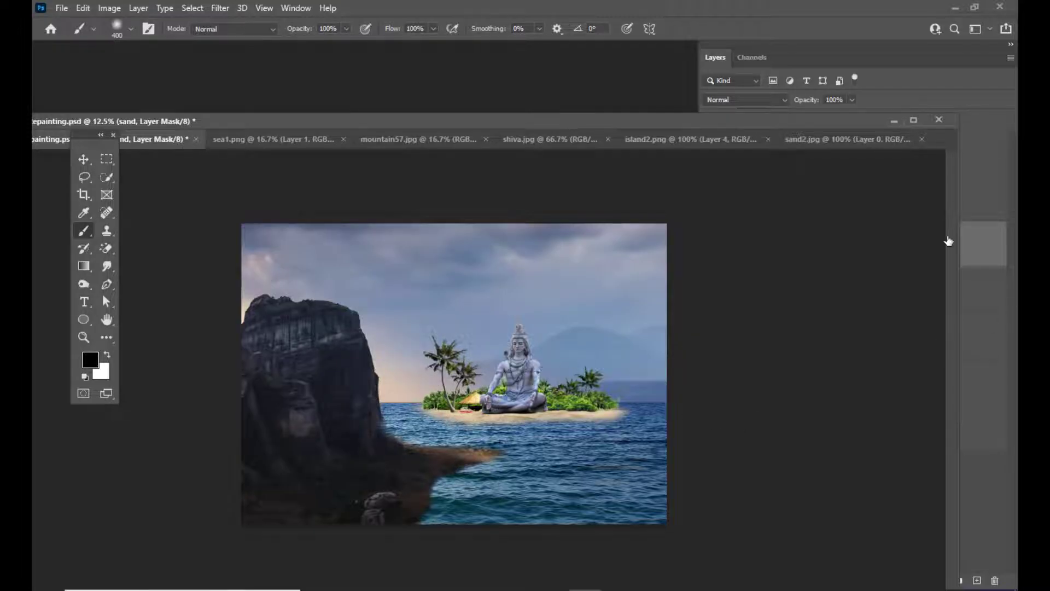
{"action": "mouse_move", "coordinate": [684, 124]}
{"action": "left_mouse_down"}
{"action": "mouse_move", "coordinate": [573, 107]}
{"action": "mouse_move", "coordinate": [647, 97]}
{"action": "mouse_move", "coordinate": [636, 96]}
{"action": "left_mouse_up"}
{"action": "key", "text": "ctrl+minus"}
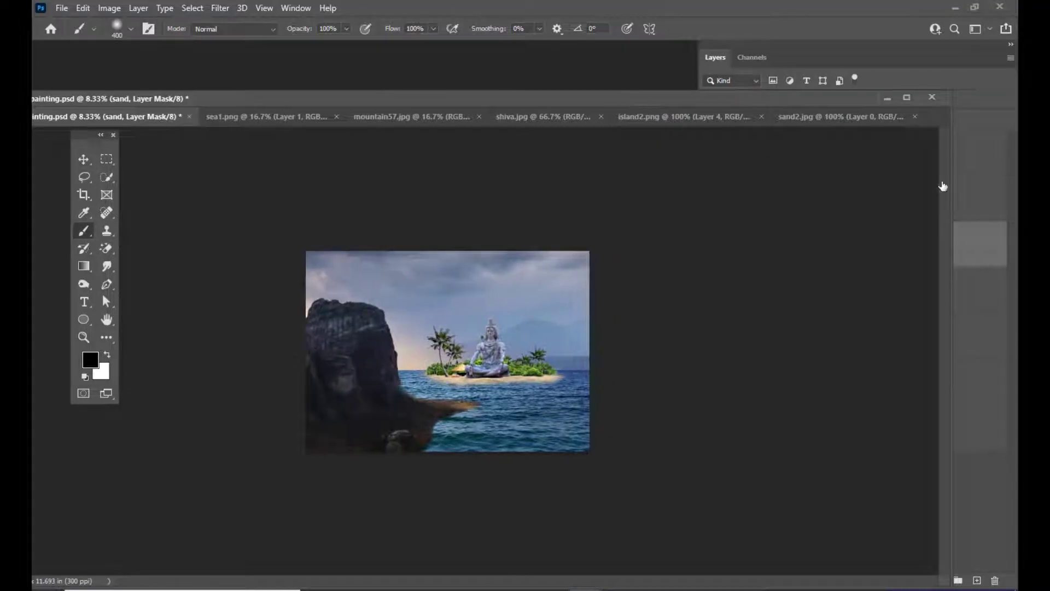
{"action": "left_click_drag", "start_coordinate": [739, 101], "coordinate": [726, 97]}
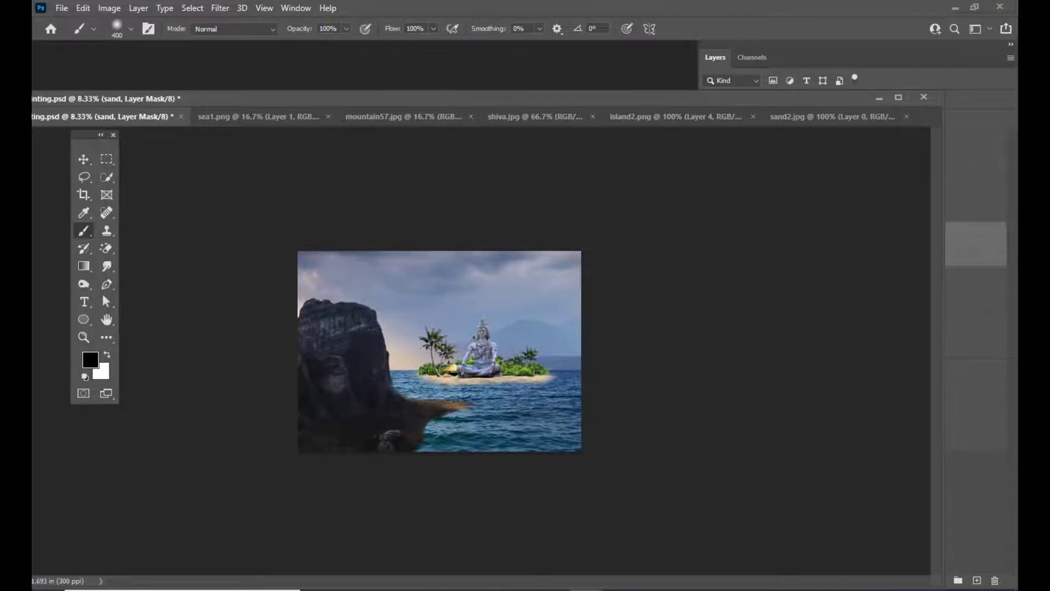
{"action": "key", "text": "ctrl+plus"}
{"action": "key", "text": "v"}
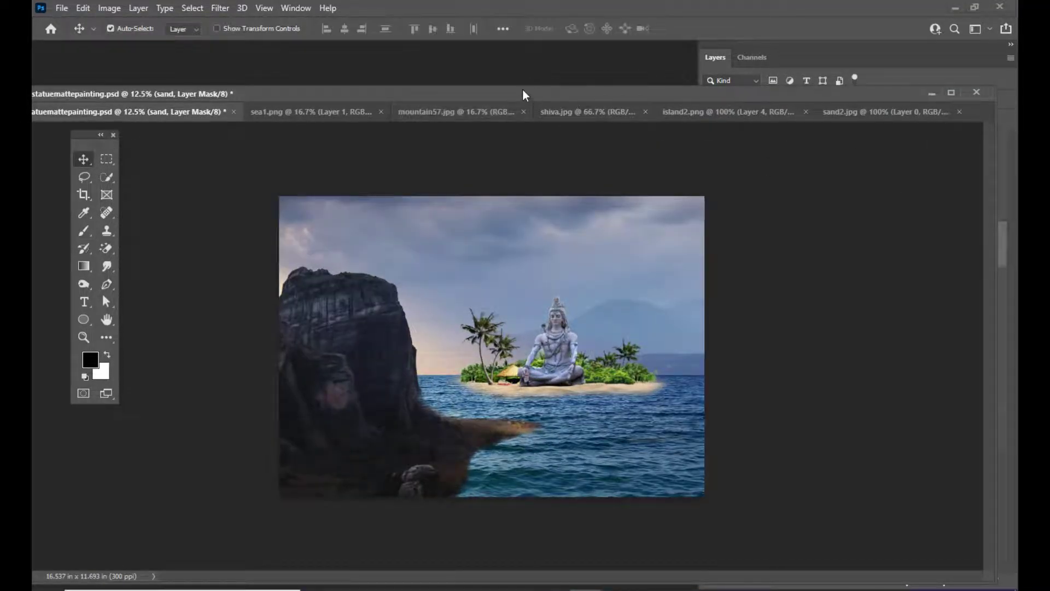
{"action": "left_click_drag", "start_coordinate": [523, 95], "coordinate": [558, 91]}
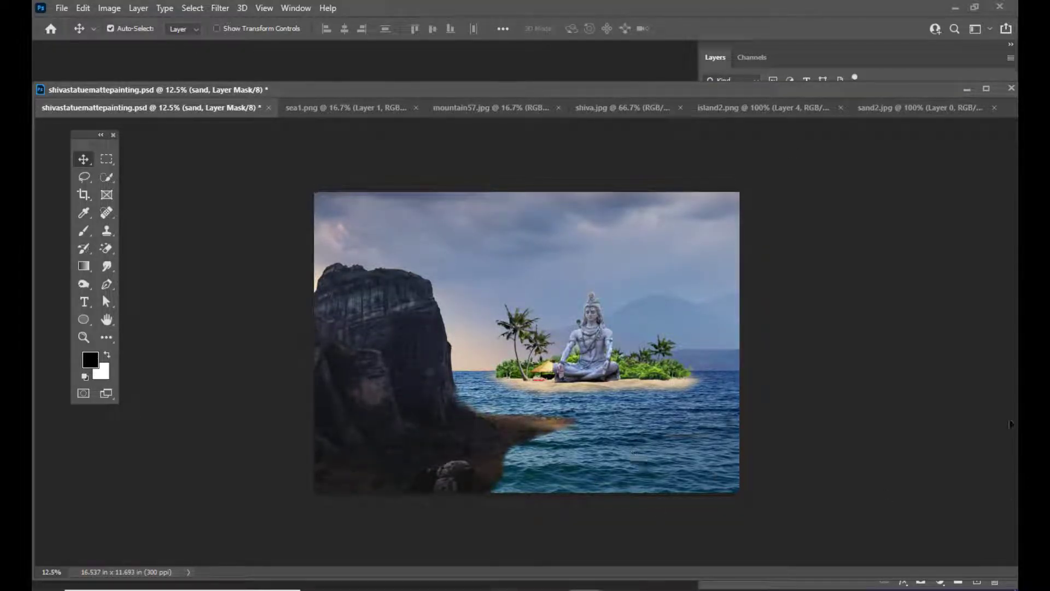
Step: Open the ship image from the mattedesignfiles folder and unlock its background layer
{"action": "key", "text": "ctrl+o"}
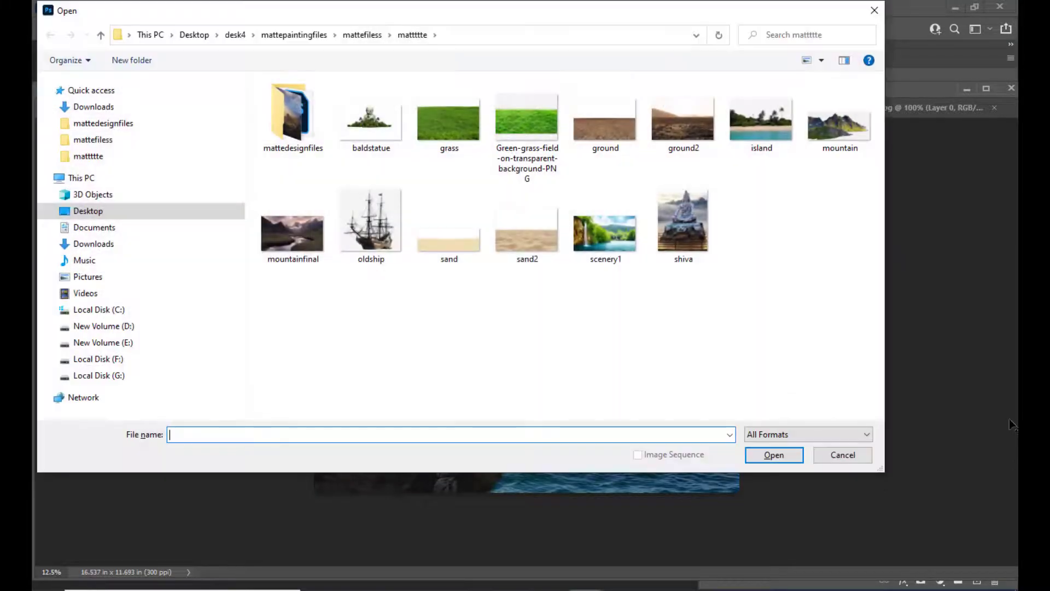
{"action": "double_click", "coordinate": [281, 110]}
{"action": "left_click", "coordinate": [609, 116]}
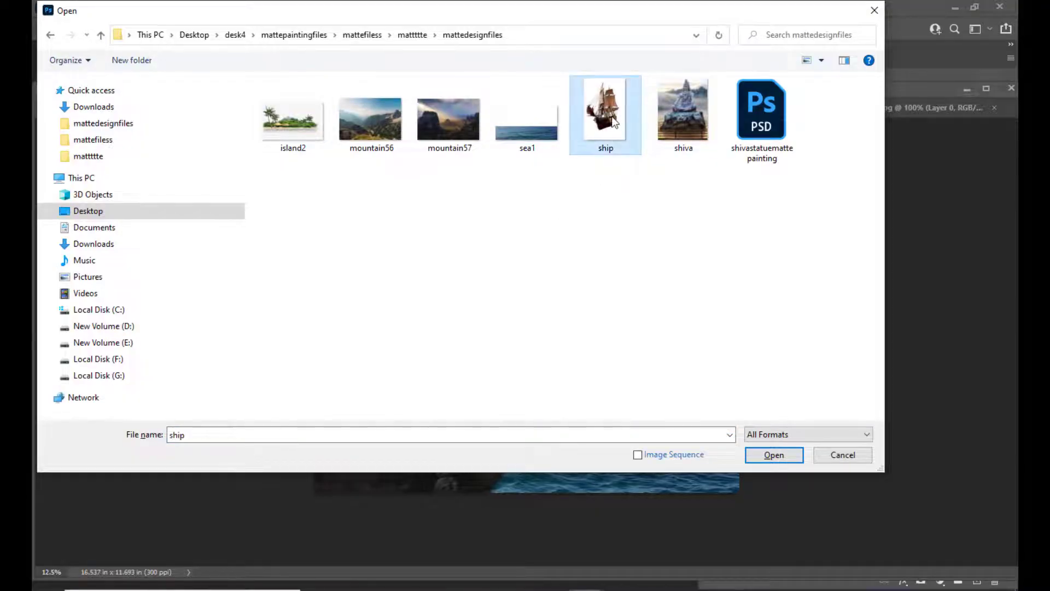
{"action": "left_click", "coordinate": [771, 455]}
{"action": "left_click_drag", "start_coordinate": [423, 572], "coordinate": [819, 566]}
{"action": "left_click_drag", "start_coordinate": [633, 89], "coordinate": [604, 86]}
{"action": "left_click", "coordinate": [994, 162]}
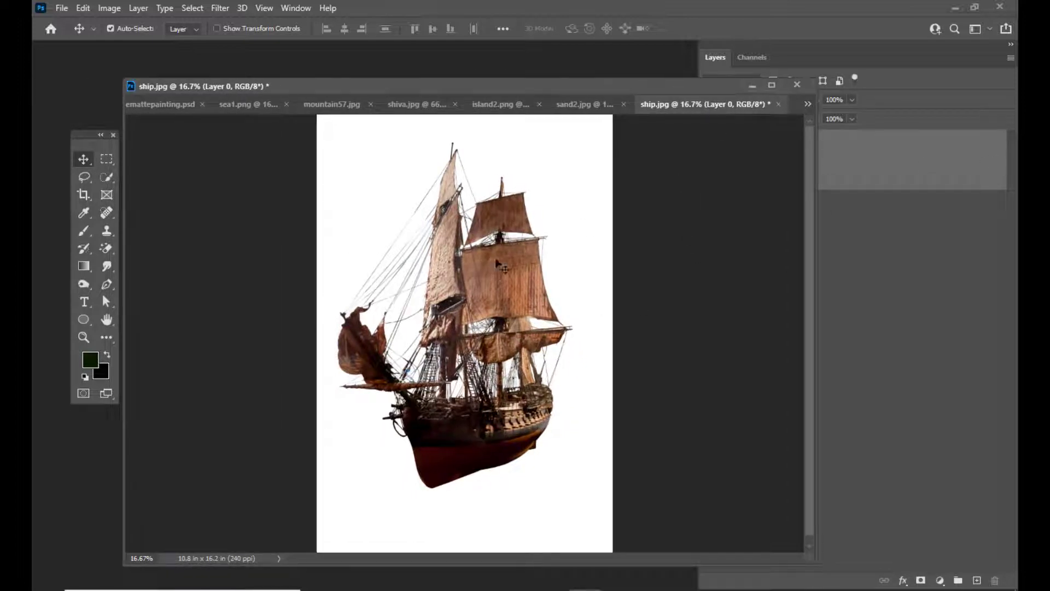
Step: Duplicate the ship image's Blue channel
{"action": "left_click_drag", "start_coordinate": [517, 93], "coordinate": [517, 87]}
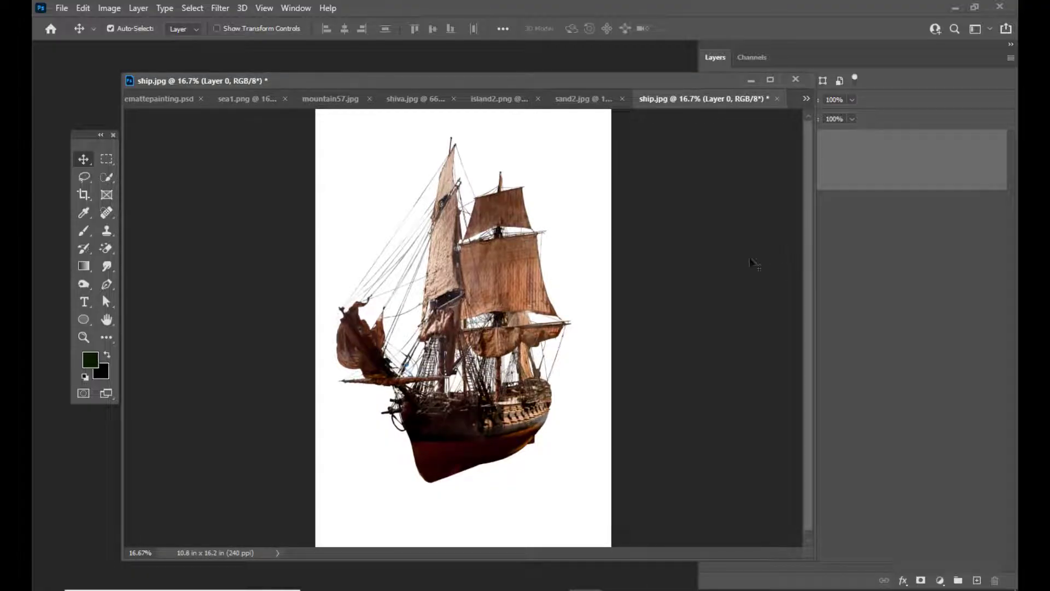
{"action": "left_click_drag", "start_coordinate": [525, 82], "coordinate": [435, 95]}
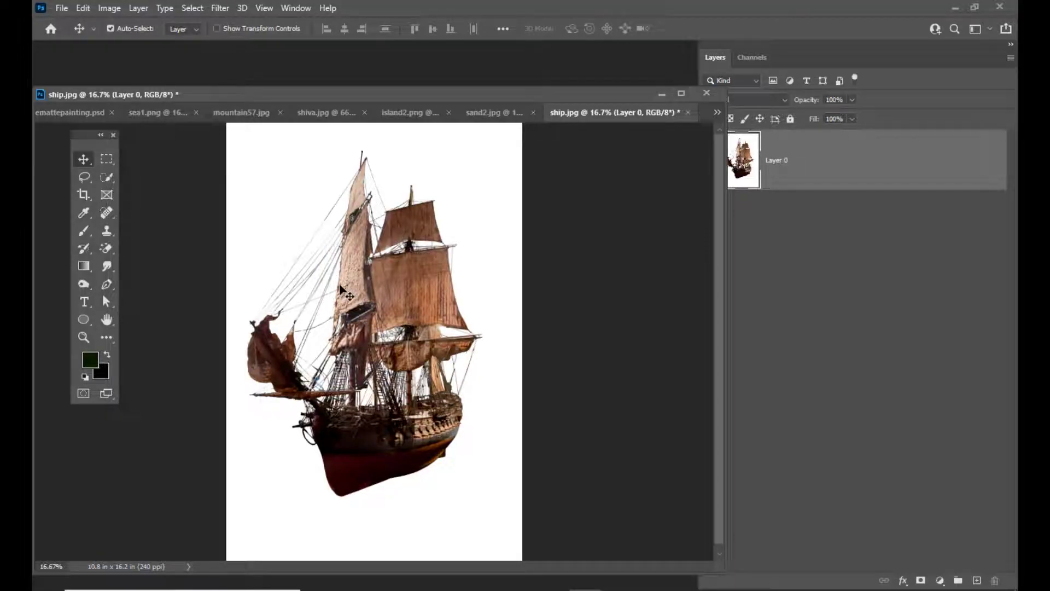
{"action": "left_click_drag", "start_coordinate": [463, 91], "coordinate": [510, 90]}
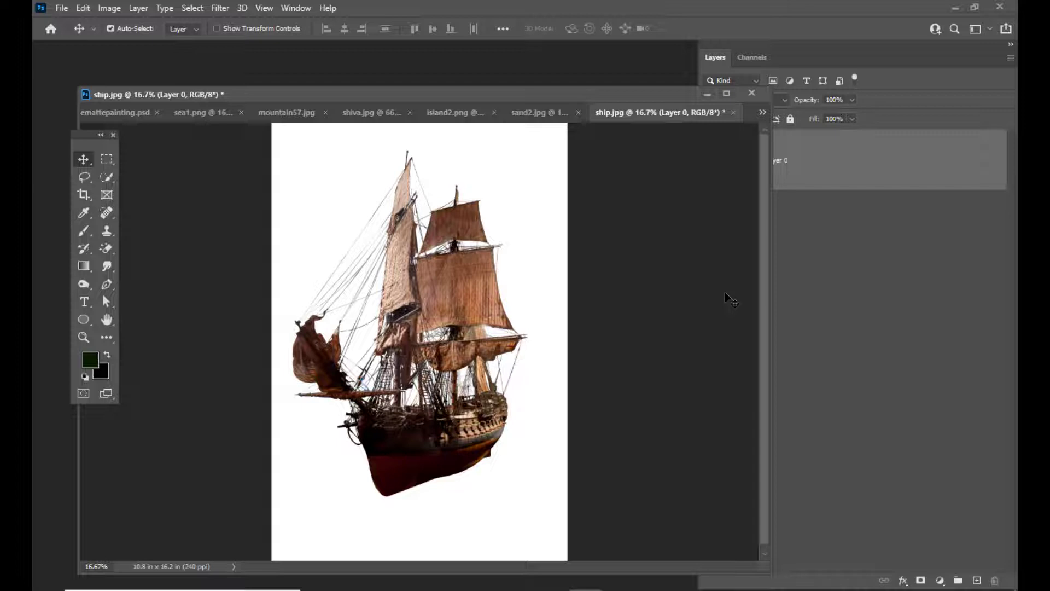
{"action": "left_click_drag", "start_coordinate": [622, 89], "coordinate": [572, 79]}
{"action": "left_click", "coordinate": [762, 59]}
{"action": "left_click", "coordinate": [788, 164]}
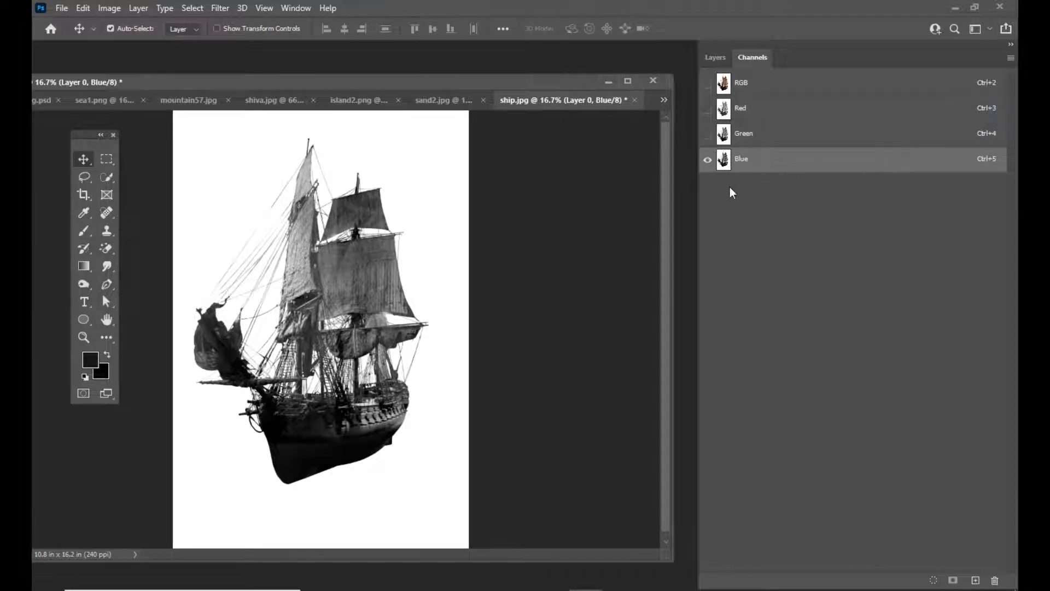
{"action": "left_click_drag", "start_coordinate": [947, 167], "coordinate": [975, 580]}
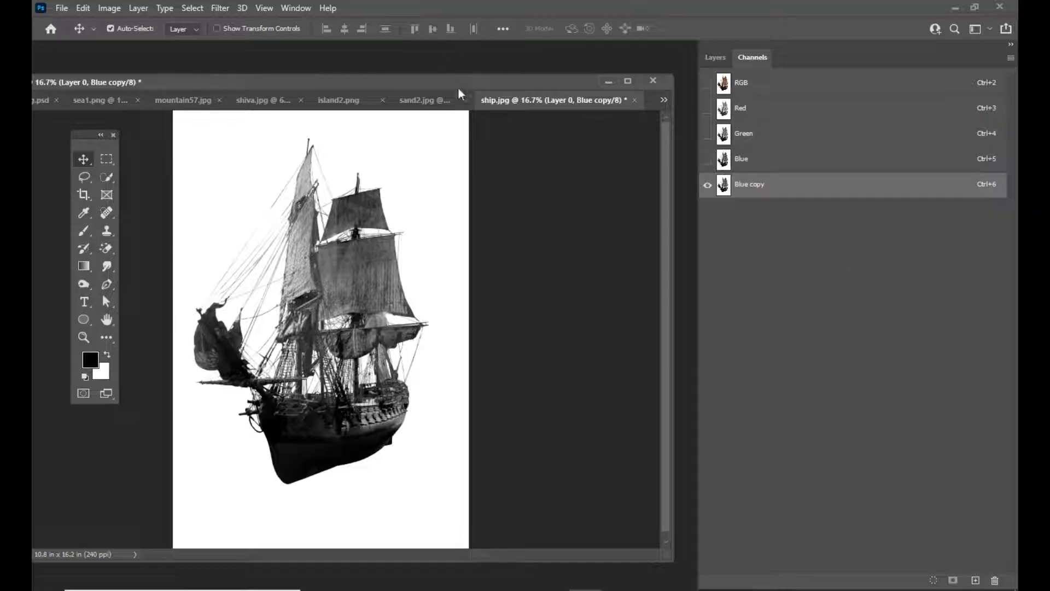
Step: Darken the copied blue channel with a Levels adjustment using input levels 78, 0.85 and 216
{"action": "left_click_drag", "start_coordinate": [458, 87], "coordinate": [475, 86]}
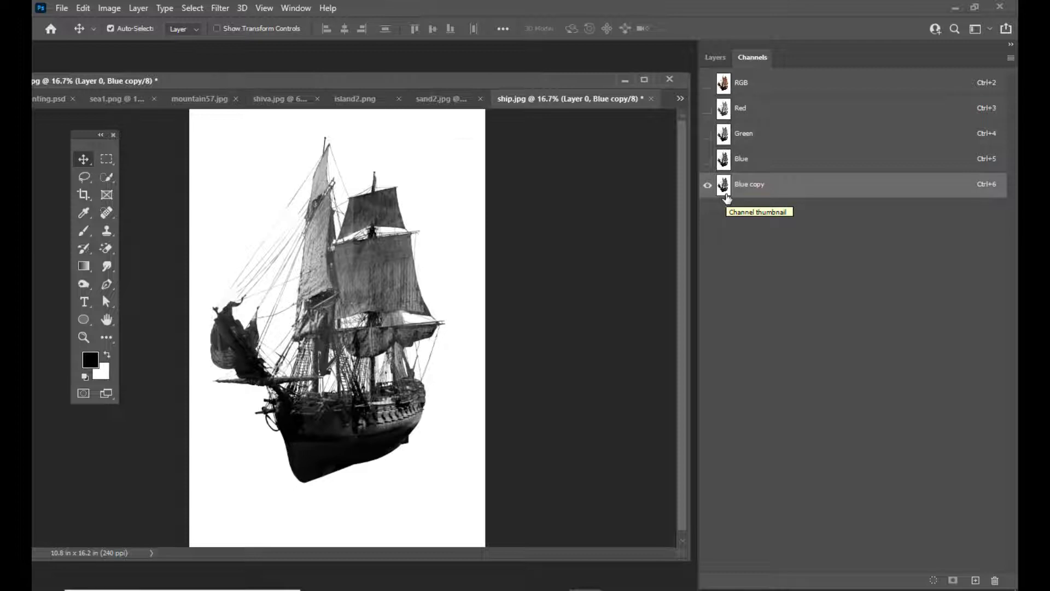
{"action": "key", "text": "ctrl+l"}
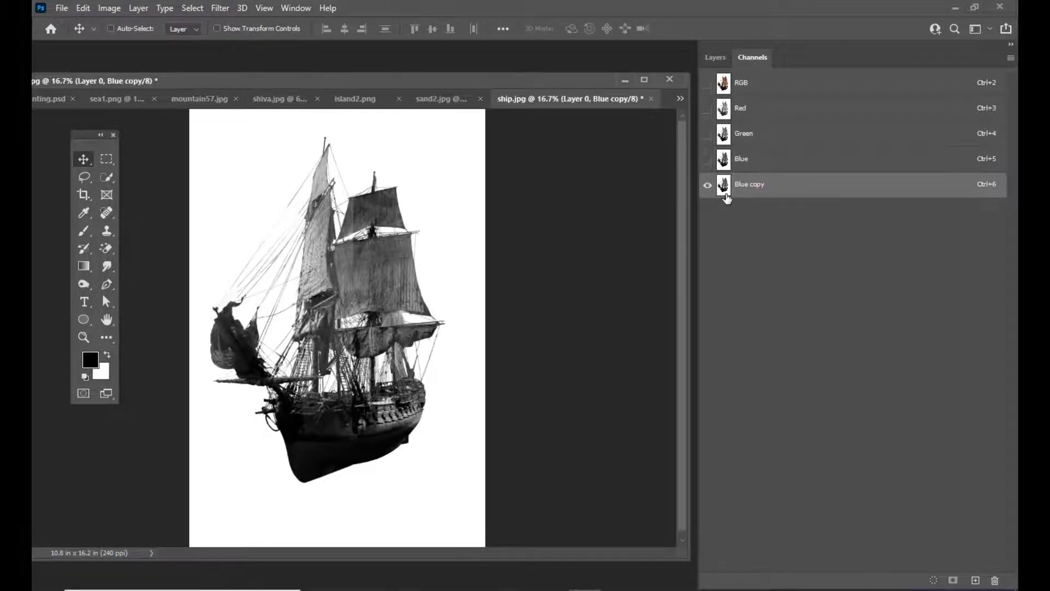
{"action": "left_click_drag", "start_coordinate": [550, 72], "coordinate": [580, 72]}
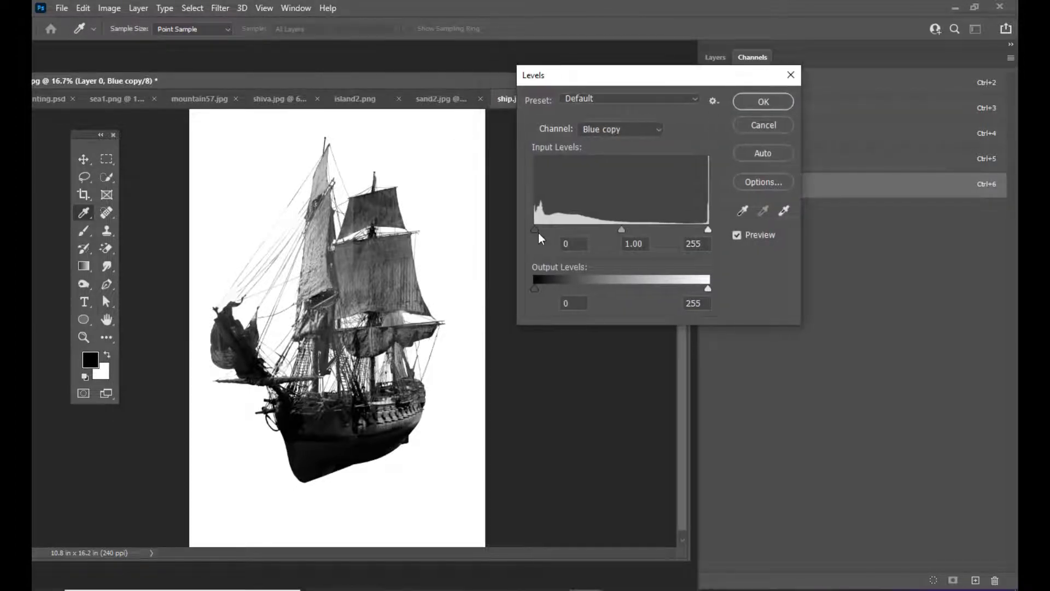
{"action": "left_click_drag", "start_coordinate": [539, 233], "coordinate": [577, 232]}
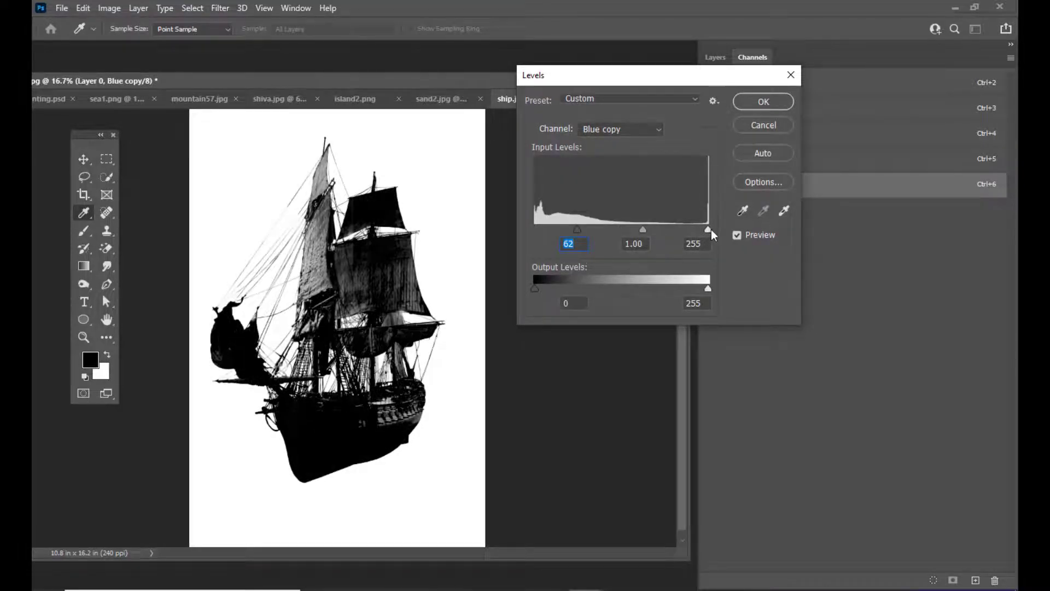
{"action": "left_click_drag", "start_coordinate": [709, 230], "coordinate": [588, 230]}
{"action": "left_click_drag", "start_coordinate": [690, 230], "coordinate": [681, 231]}
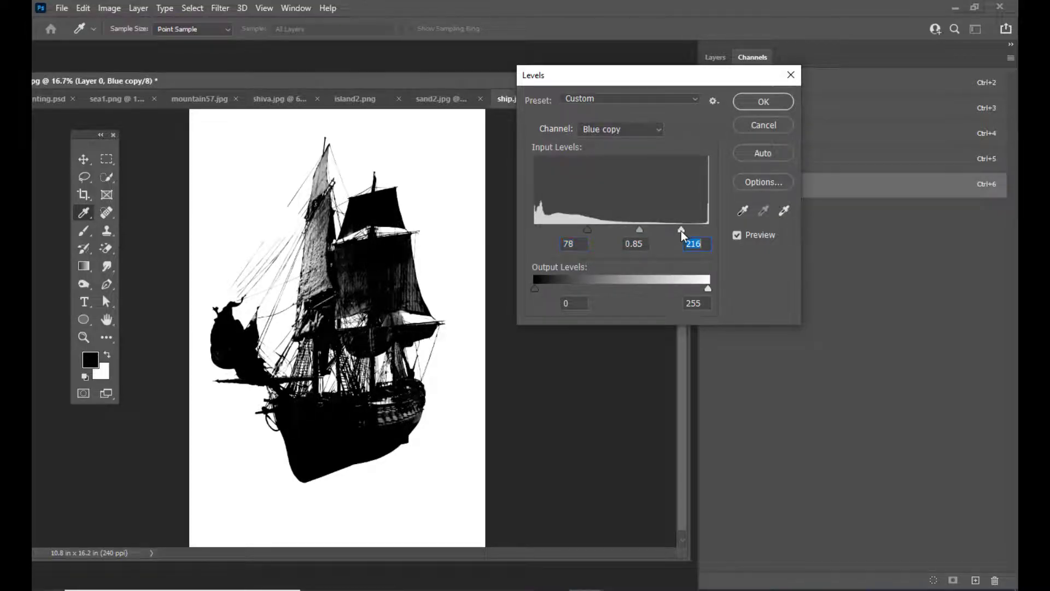
{"action": "left_click_drag", "start_coordinate": [605, 76], "coordinate": [541, 95]}
{"action": "left_click", "coordinate": [692, 122]}
{"action": "key", "text": "v"}
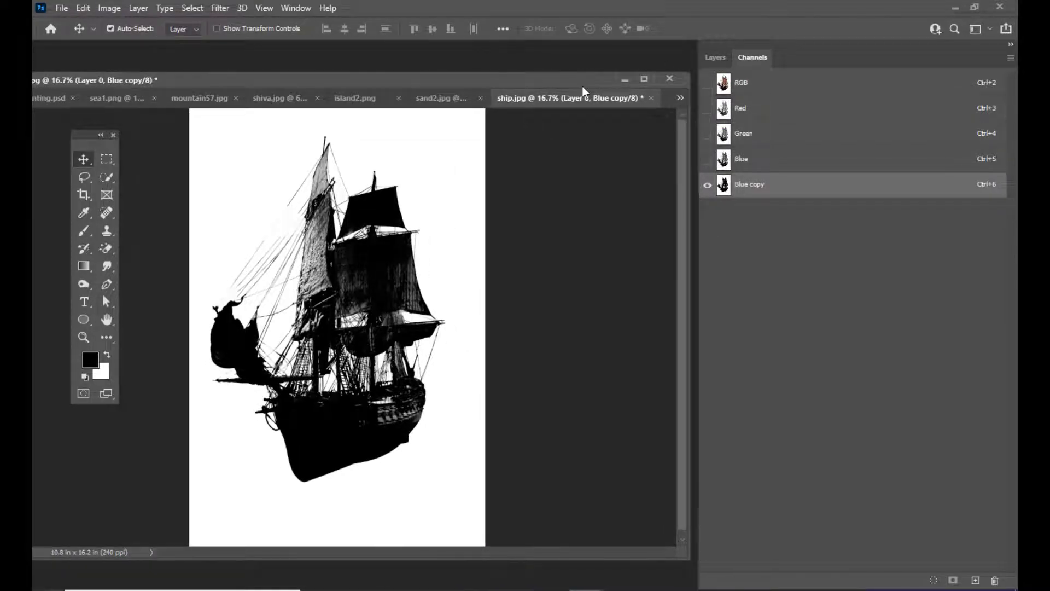
Step: Load the copied channel as a selection, add it as a mask on the ship layer and invert the mask
{"action": "left_click_drag", "start_coordinate": [588, 83], "coordinate": [558, 79]}
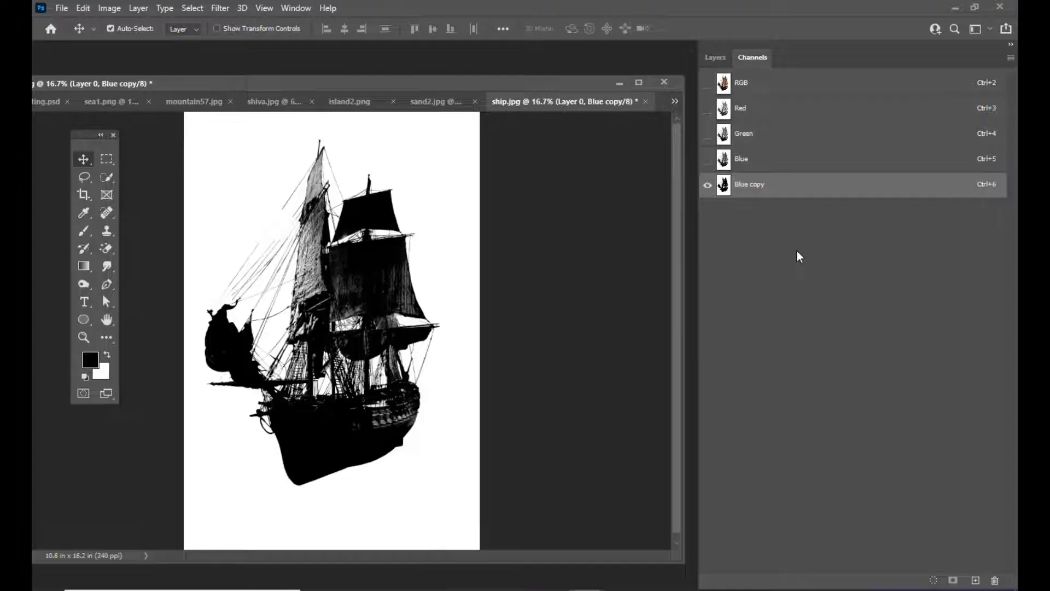
{"action": "left_click", "coordinate": [723, 184], "text": "ctrl"}
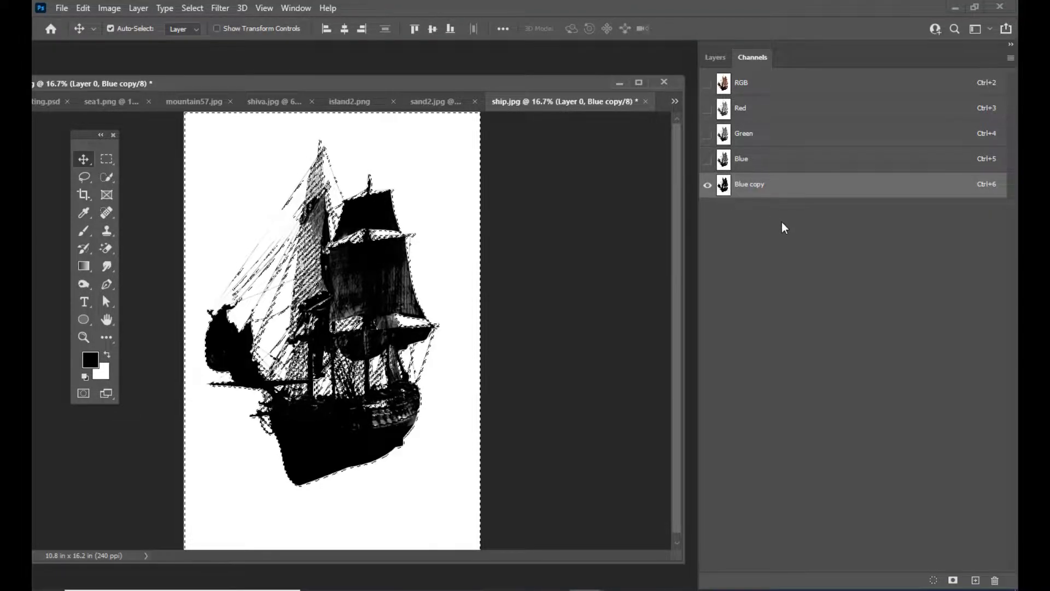
{"action": "left_click", "coordinate": [716, 59]}
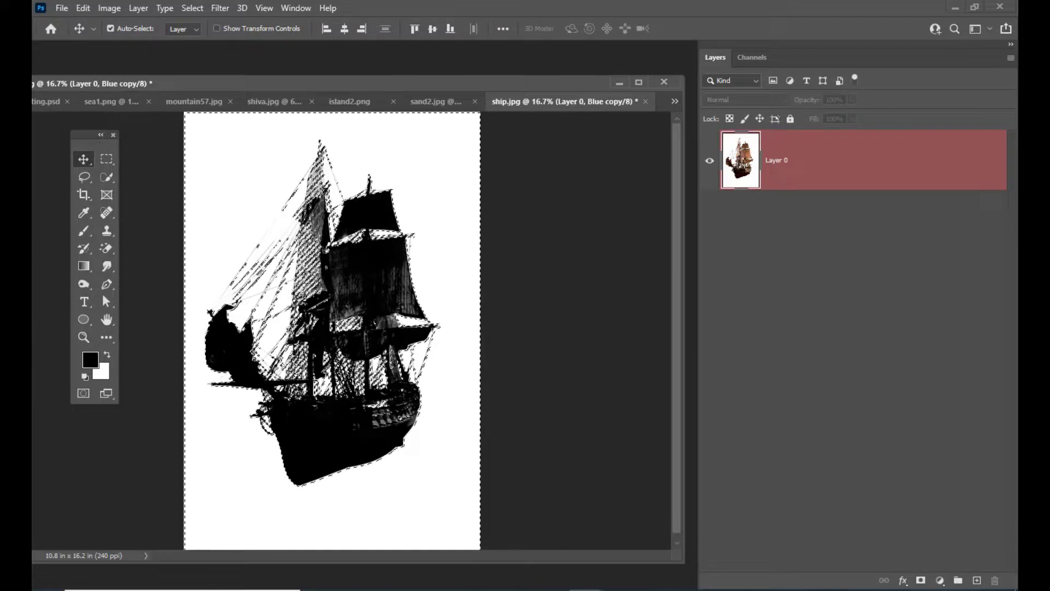
{"action": "left_click", "coordinate": [921, 580]}
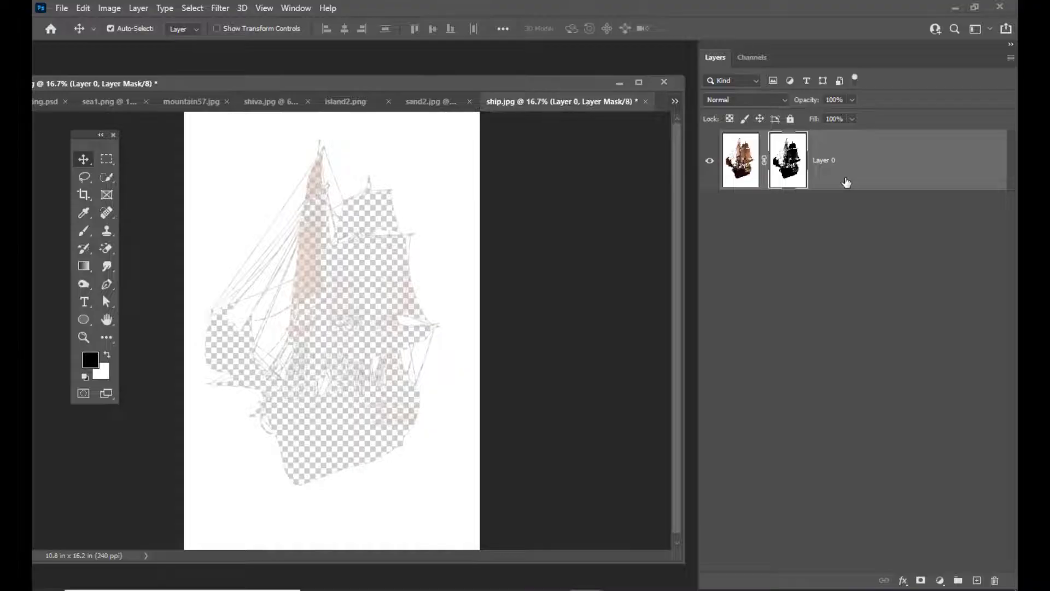
{"action": "key", "text": "ctrl+i"}
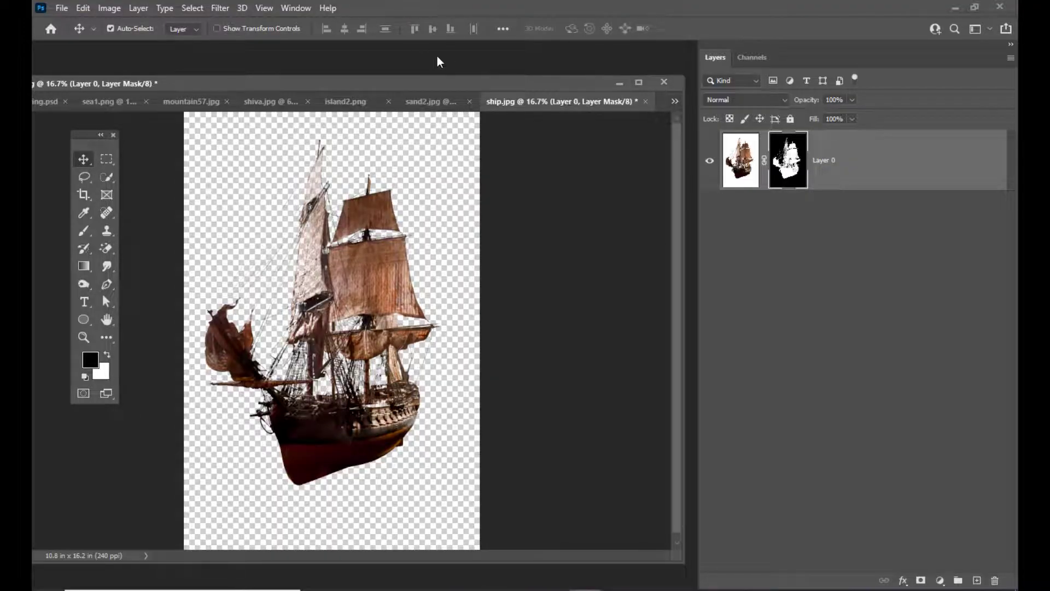
Step: Display the ship layer's mask by itself on the canvas, comparing it with the masked ship image
{"action": "left_click_drag", "start_coordinate": [444, 82], "coordinate": [493, 87]}
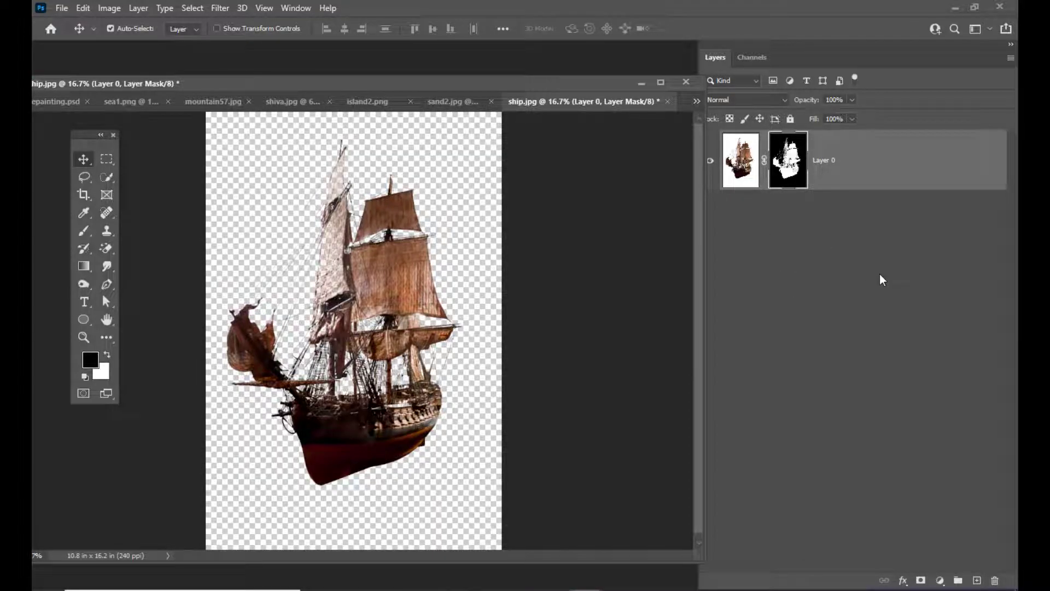
{"action": "left_click", "coordinate": [787, 160], "text": "alt"}
{"action": "left_click_drag", "start_coordinate": [494, 87], "coordinate": [596, 87]}
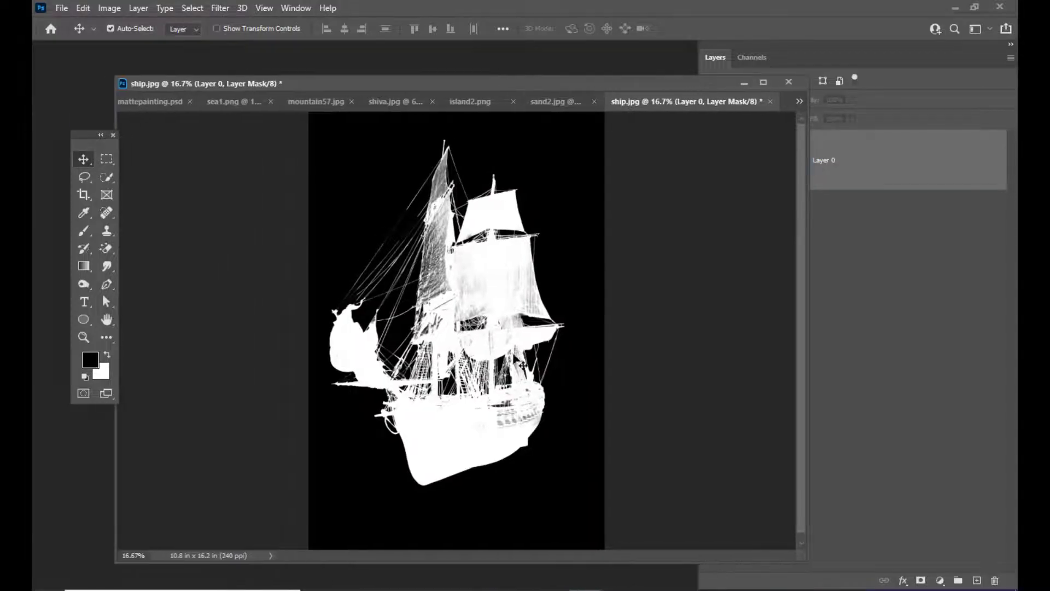
{"action": "left_click_drag", "start_coordinate": [528, 87], "coordinate": [506, 86]}
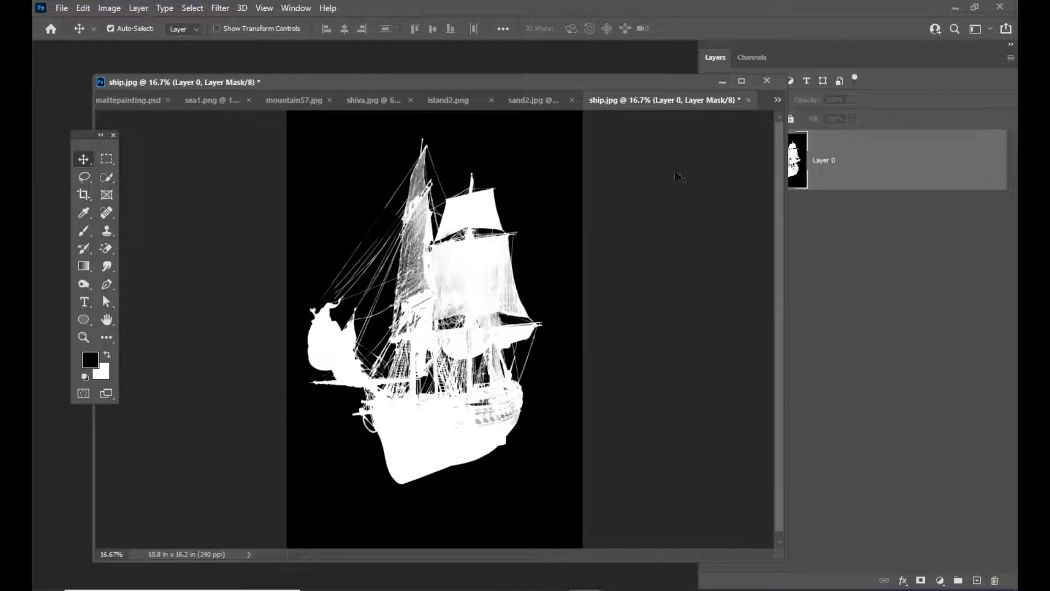
{"action": "left_click_drag", "start_coordinate": [552, 86], "coordinate": [525, 84]}
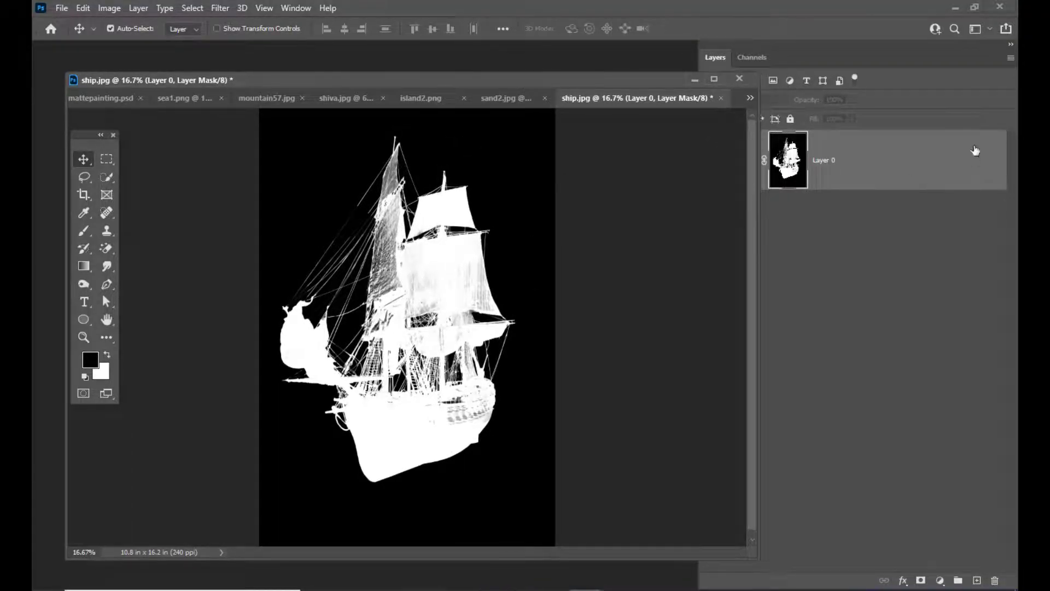
{"action": "left_click", "coordinate": [799, 164], "text": "alt"}
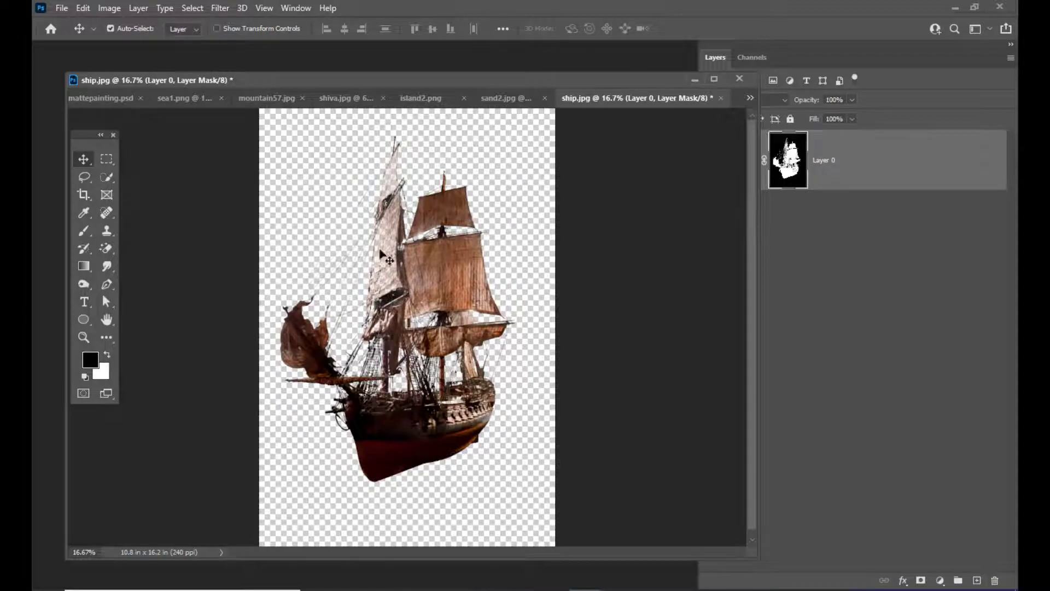
{"action": "left_click", "coordinate": [786, 160], "text": "alt"}
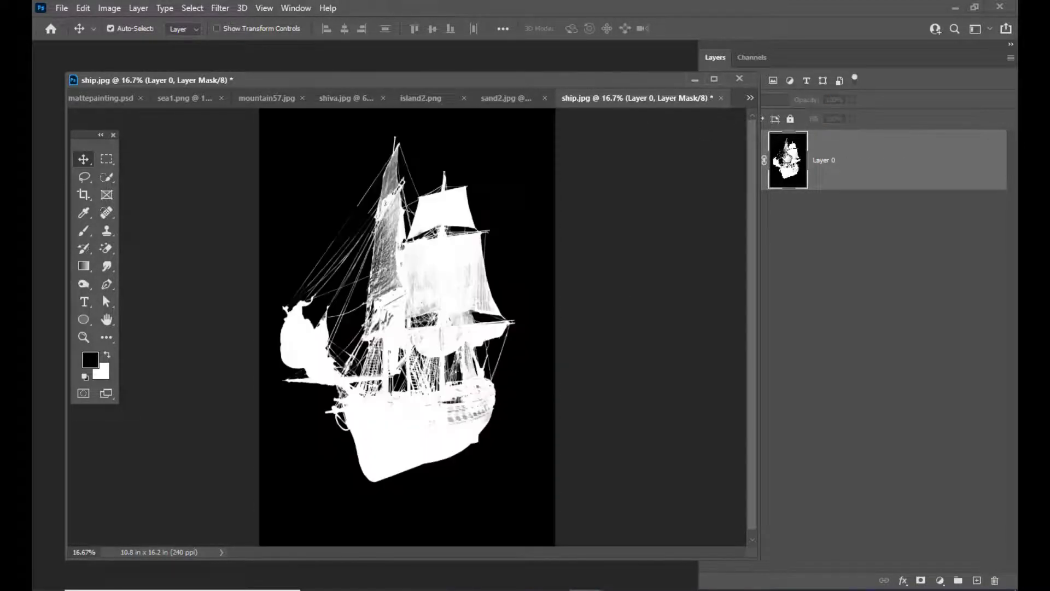
{"action": "left_click_drag", "start_coordinate": [493, 80], "coordinate": [513, 78]}
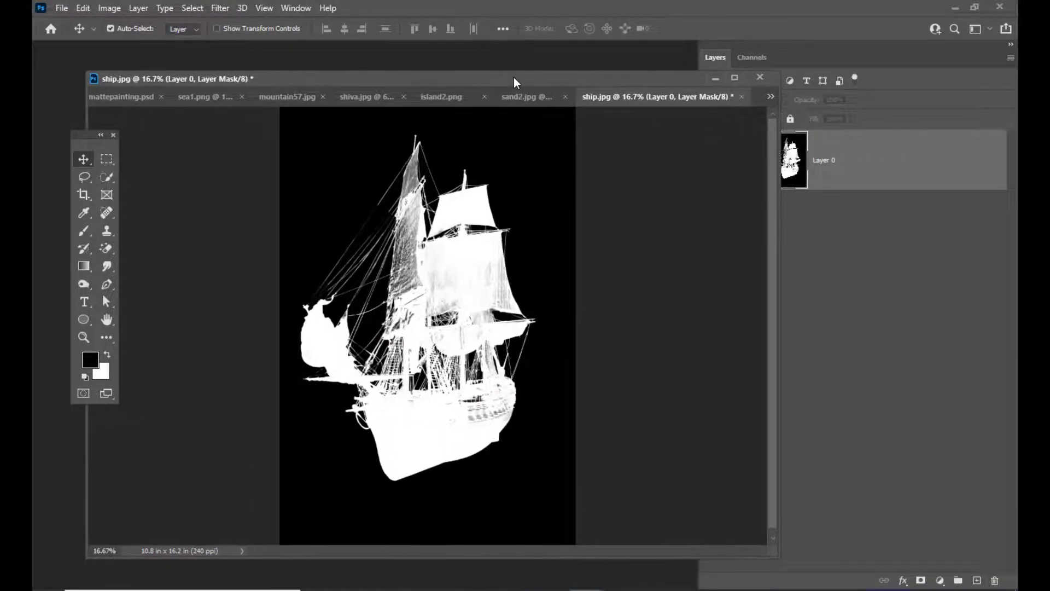
Step: Activate the Brush tool and set its blending mode to Overlay
{"action": "left_click", "coordinate": [83, 230]}
{"action": "left_click", "coordinate": [140, 232]}
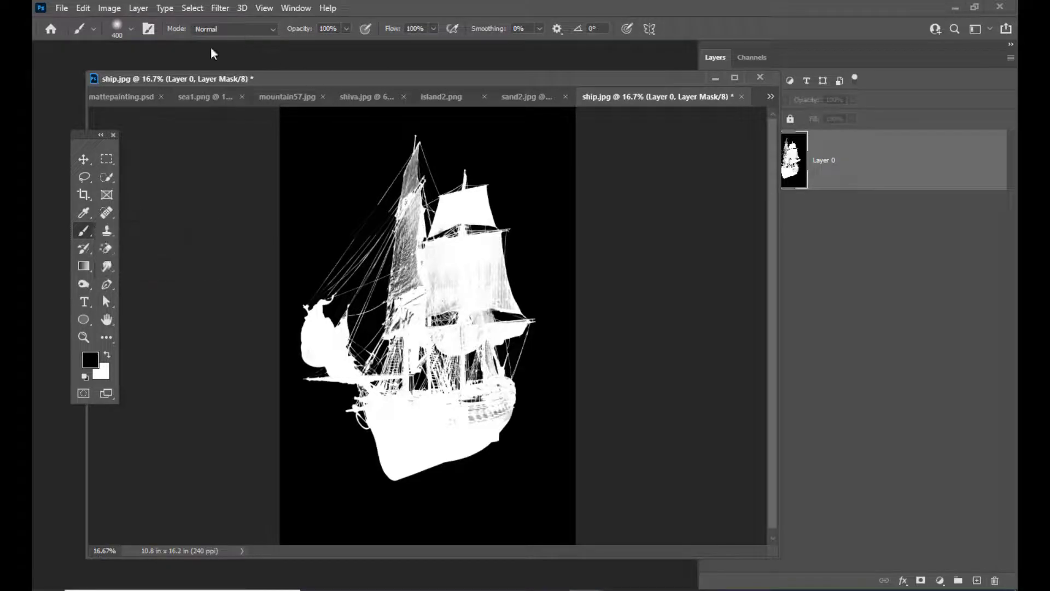
{"action": "left_click", "coordinate": [200, 28]}
{"action": "left_click", "coordinate": [204, 215]}
{"action": "left_click_drag", "start_coordinate": [429, 88], "coordinate": [447, 84]}
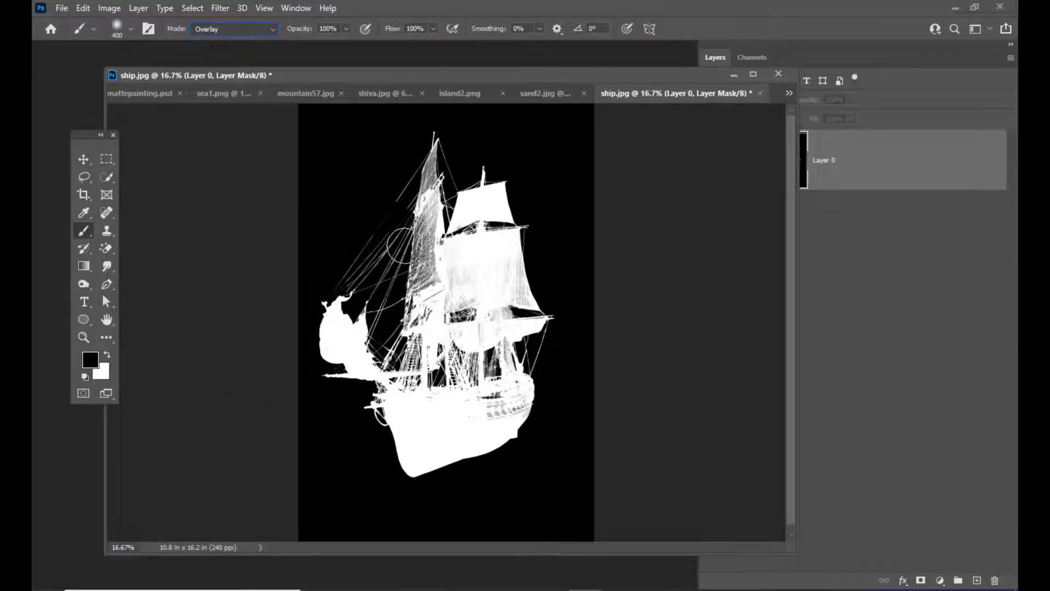
{"action": "left_click", "coordinate": [84, 159]}
{"action": "left_click", "coordinate": [85, 230]}
Step: Paint white over the grey areas of the ship's sails and hull in the mask with a 400-pixel brush
{"action": "key", "text": "bracketright"}
{"action": "key", "text": "bracketright"}
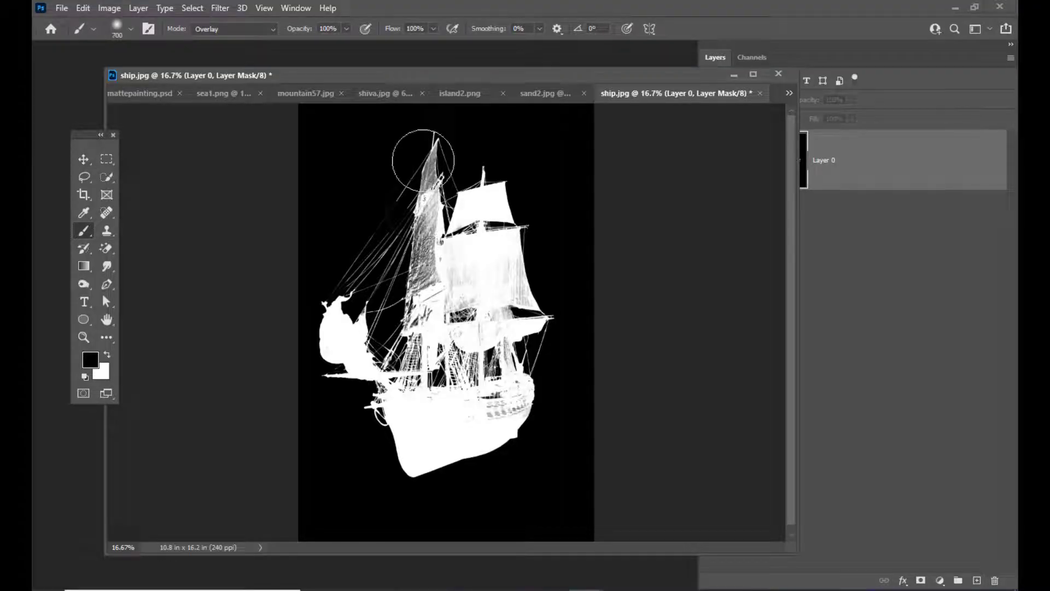
{"action": "key", "text": "bracketleft"}
{"action": "key", "text": "bracketleft"}
{"action": "key", "text": "bracketleft"}
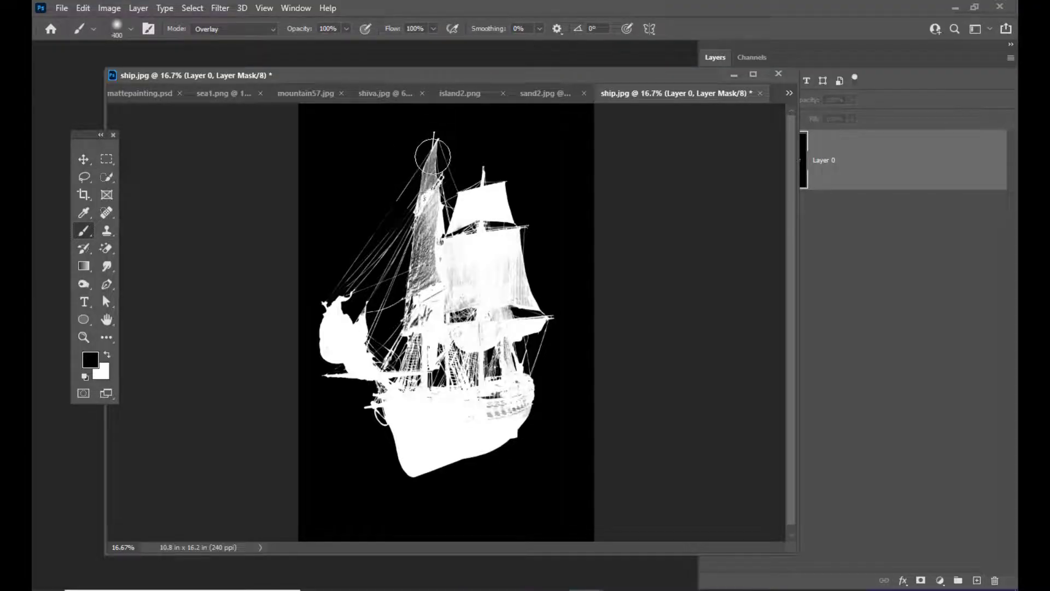
{"action": "left_click", "coordinate": [109, 354]}
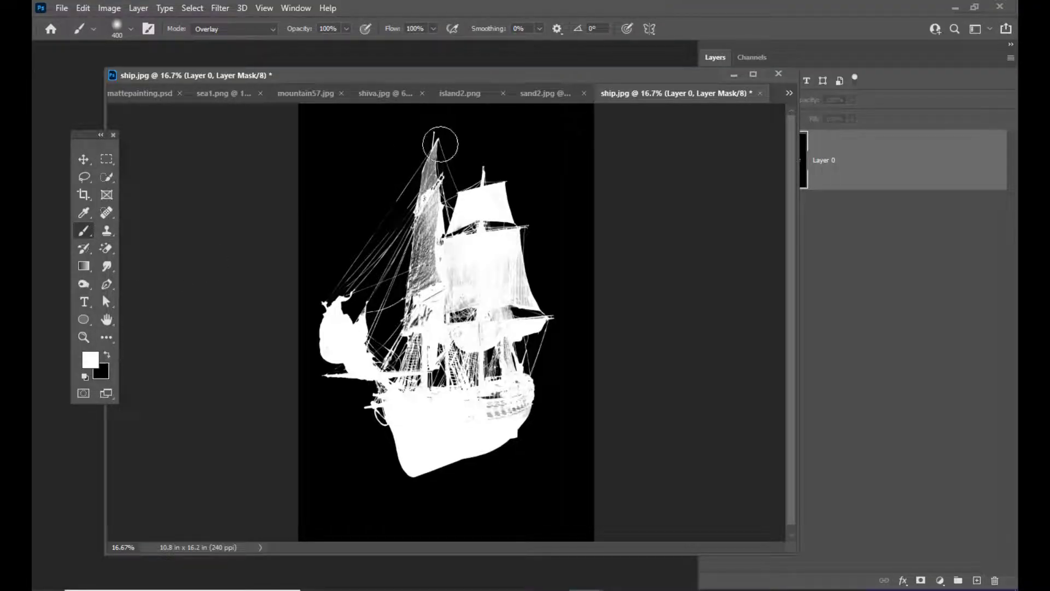
{"action": "mouse_move", "coordinate": [436, 147]}
{"action": "left_mouse_down"}
{"action": "mouse_move", "coordinate": [416, 201]}
{"action": "mouse_move", "coordinate": [425, 300]}
{"action": "mouse_move", "coordinate": [428, 207]}
{"action": "mouse_move", "coordinate": [406, 315]}
{"action": "mouse_move", "coordinate": [417, 219]}
{"action": "mouse_move", "coordinate": [420, 292]}
{"action": "mouse_move", "coordinate": [431, 246]}
{"action": "mouse_move", "coordinate": [422, 208]}
{"action": "mouse_move", "coordinate": [372, 311]}
{"action": "mouse_move", "coordinate": [418, 175]}
{"action": "mouse_move", "coordinate": [339, 299]}
{"action": "mouse_move", "coordinate": [405, 173]}
{"action": "mouse_move", "coordinate": [363, 323]}
{"action": "mouse_move", "coordinate": [408, 224]}
{"action": "mouse_move", "coordinate": [379, 336]}
{"action": "mouse_move", "coordinate": [470, 322]}
{"action": "mouse_move", "coordinate": [520, 263]}
{"action": "mouse_move", "coordinate": [505, 250]}
{"action": "mouse_move", "coordinate": [509, 349]}
{"action": "mouse_move", "coordinate": [451, 425]}
{"action": "mouse_move", "coordinate": [442, 349]}
{"action": "mouse_move", "coordinate": [476, 308]}
{"action": "mouse_move", "coordinate": [386, 425]}
{"action": "mouse_move", "coordinate": [542, 386]}
{"action": "mouse_move", "coordinate": [473, 441]}
{"action": "mouse_move", "coordinate": [522, 359]}
{"action": "mouse_move", "coordinate": [523, 271]}
{"action": "mouse_move", "coordinate": [431, 339]}
{"action": "mouse_move", "coordinate": [499, 246]}
{"action": "mouse_move", "coordinate": [480, 385]}
{"action": "mouse_move", "coordinate": [472, 330]}
{"action": "mouse_move", "coordinate": [512, 308]}
{"action": "mouse_move", "coordinate": [448, 410]}
{"action": "mouse_move", "coordinate": [406, 391]}
{"action": "mouse_move", "coordinate": [376, 230]}
{"action": "mouse_move", "coordinate": [313, 373]}
{"action": "mouse_move", "coordinate": [350, 357]}
{"action": "mouse_move", "coordinate": [341, 323]}
{"action": "mouse_move", "coordinate": [393, 426]}
{"action": "mouse_move", "coordinate": [470, 273]}
{"action": "mouse_move", "coordinate": [451, 287]}
{"action": "mouse_move", "coordinate": [438, 143]}
{"action": "mouse_move", "coordinate": [419, 205]}
{"action": "left_mouse_up"}
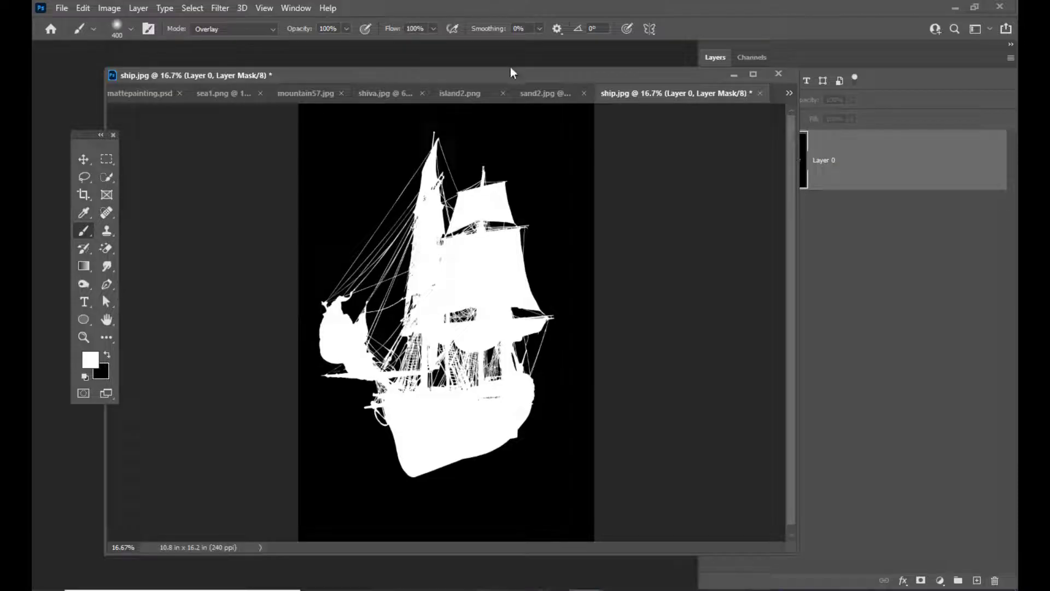
Step: Switch the canvas from the mask view back to the masked ship image
{"action": "mouse_move", "coordinate": [510, 71]}
{"action": "left_mouse_down"}
{"action": "mouse_move", "coordinate": [465, 75]}
{"action": "mouse_move", "coordinate": [509, 75]}
{"action": "left_mouse_up"}
{"action": "left_click_drag", "start_coordinate": [581, 78], "coordinate": [556, 87]}
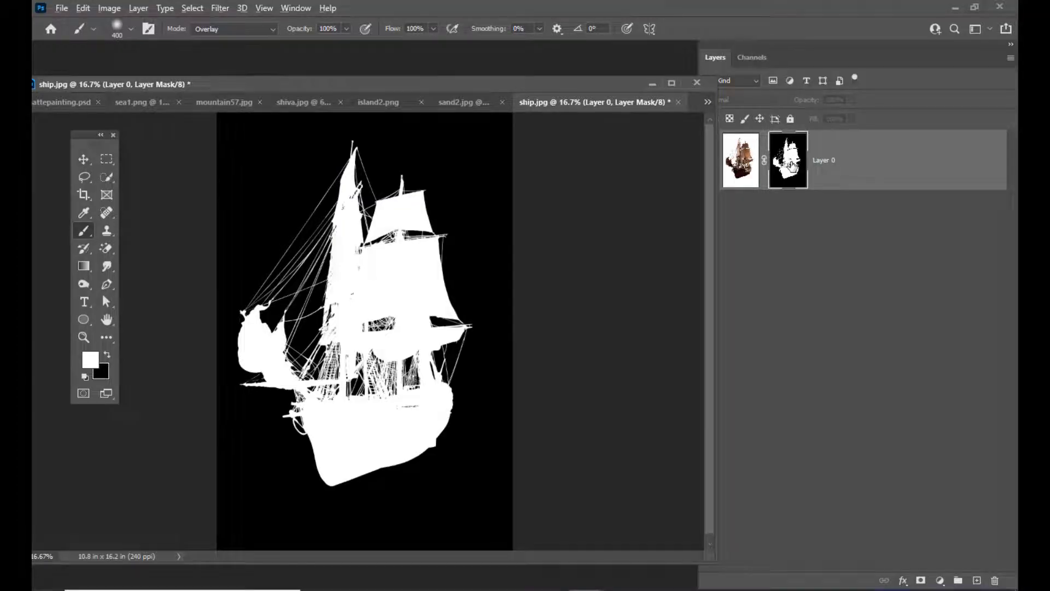
{"action": "left_click", "coordinate": [791, 166], "text": "alt"}
{"action": "left_click_drag", "start_coordinate": [436, 89], "coordinate": [496, 89]}
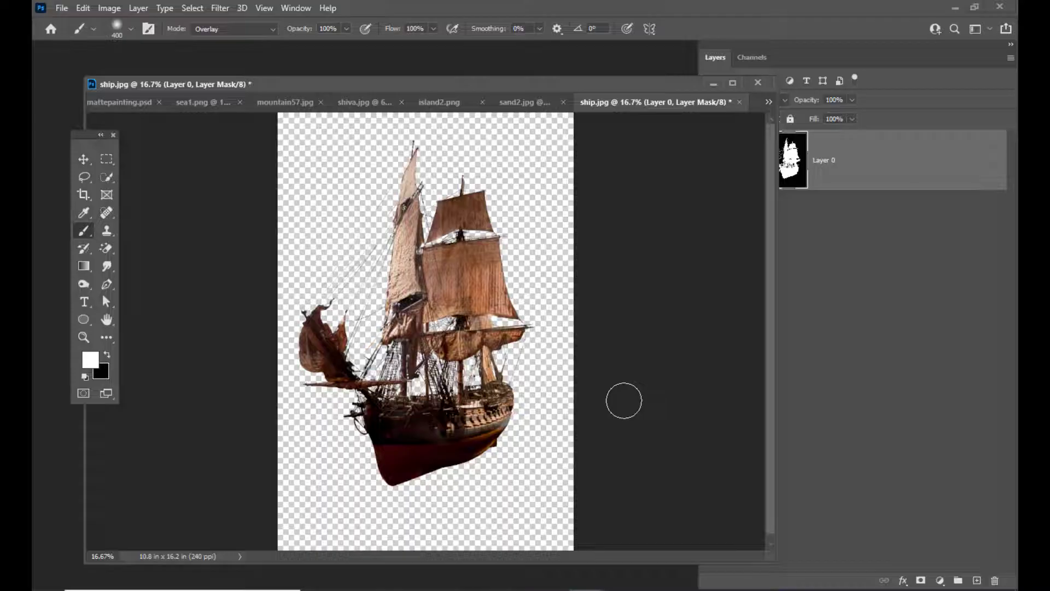
{"action": "left_click_drag", "start_coordinate": [572, 86], "coordinate": [518, 68]}
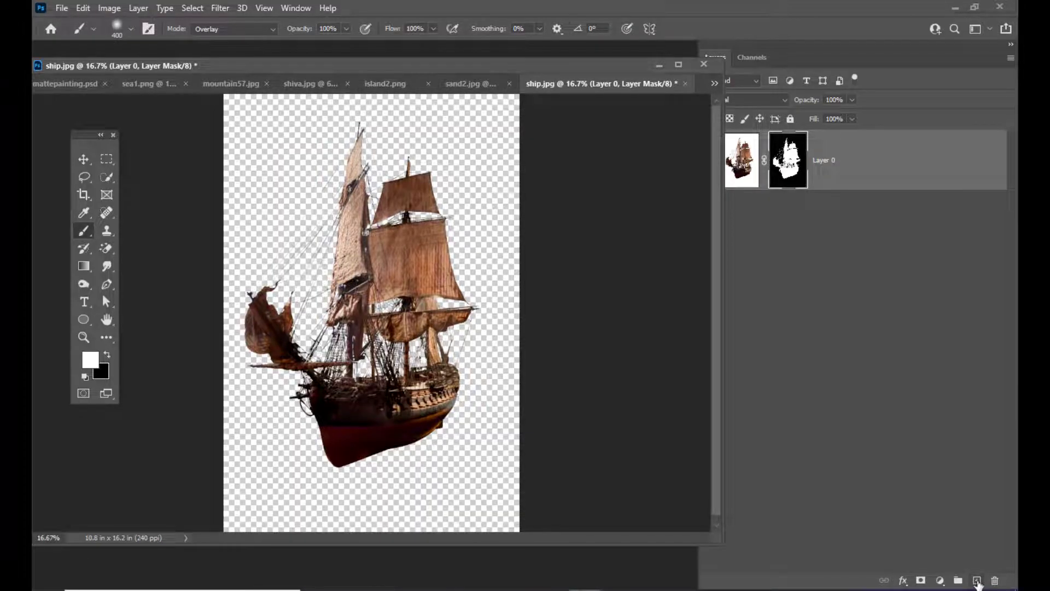
Step: Add a new layer beneath the ship layer and fill it with the black background colour
{"action": "left_click", "coordinate": [977, 580]}
{"action": "left_click_drag", "start_coordinate": [911, 177], "coordinate": [892, 279]}
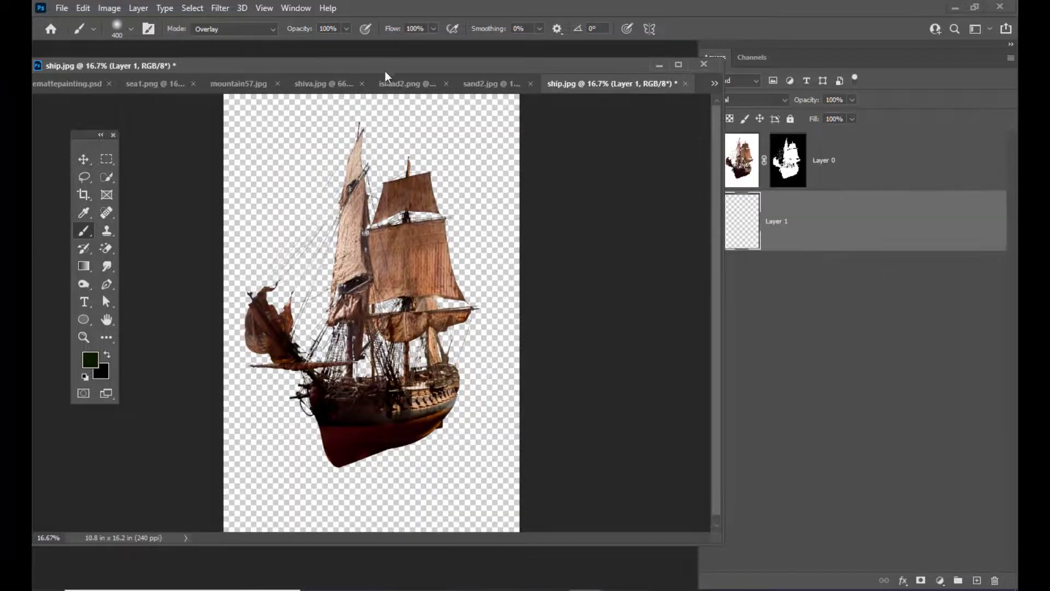
{"action": "left_click_drag", "start_coordinate": [385, 71], "coordinate": [339, 80]}
{"action": "key", "text": "alt+BackSpace"}
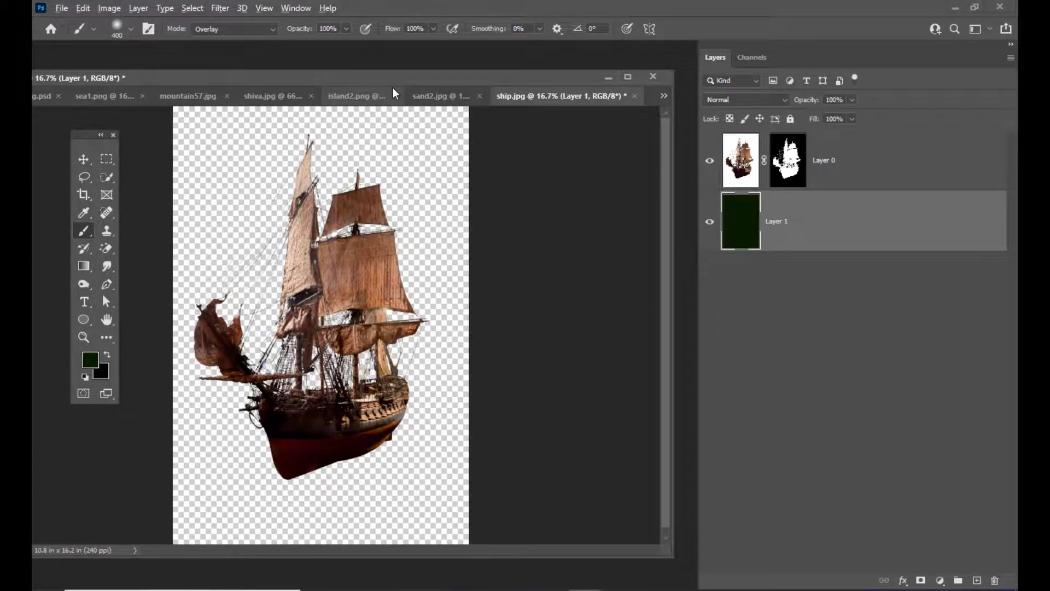
{"action": "key", "text": "ctrl+BackSpace"}
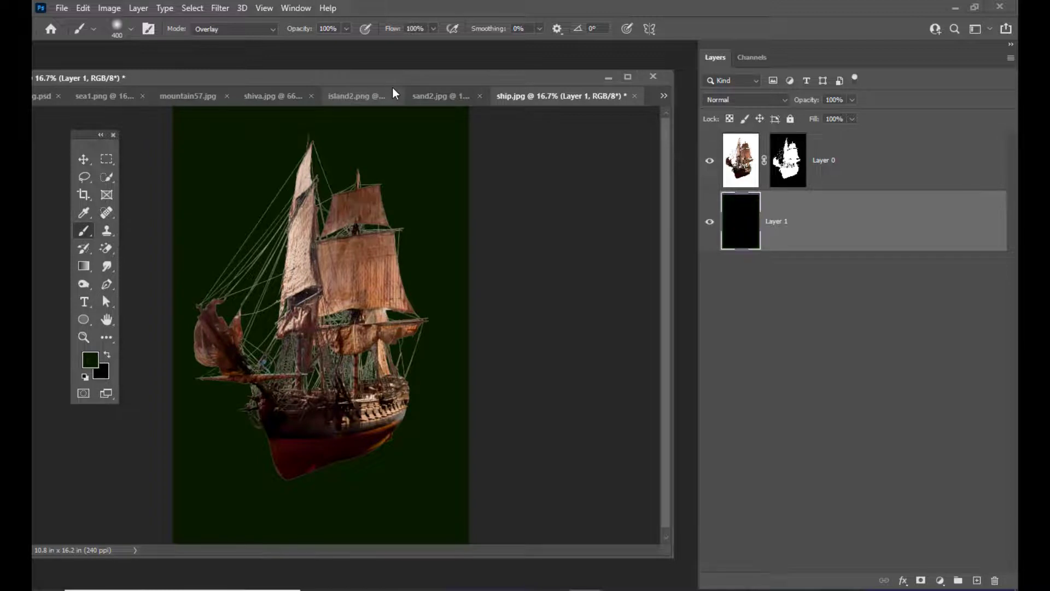
Step: Examine the ship's masked edges and rigging against the black layer at several magnifications, up to 50%
{"action": "left_click_drag", "start_coordinate": [456, 82], "coordinate": [572, 80]}
{"action": "key", "text": "ctrl+plus"}
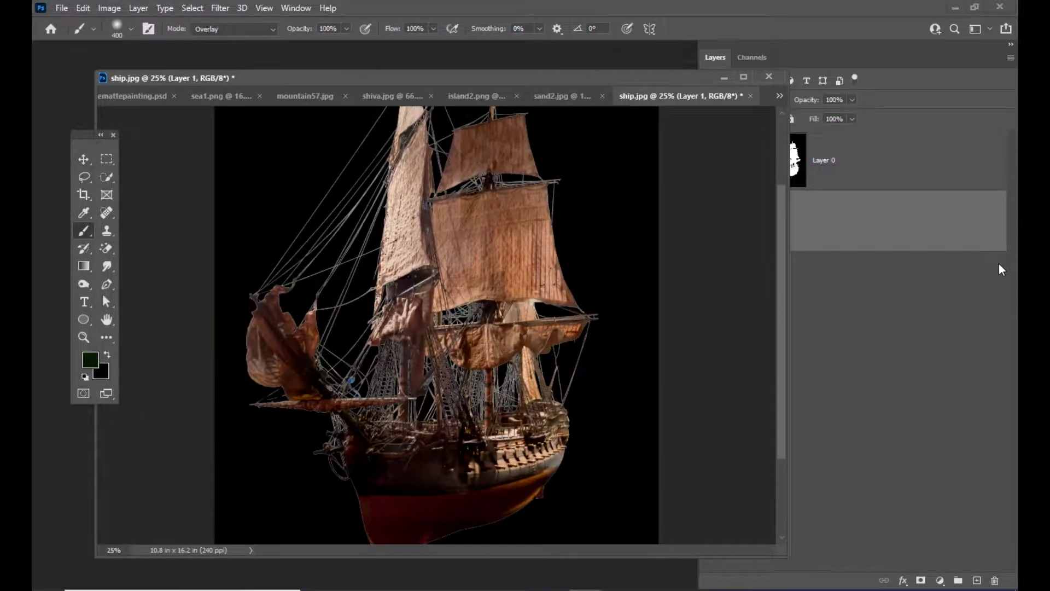
{"action": "key", "text": "ctrl+plus"}
{"action": "key", "text": "ctrl+minus"}
{"action": "key", "text": "ctrl+minus"}
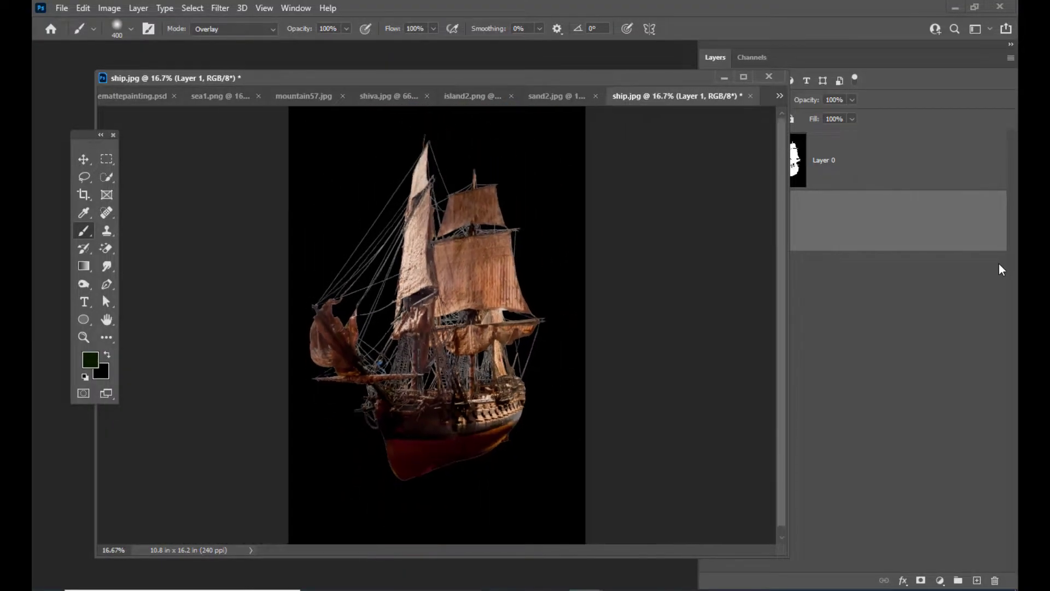
{"action": "key", "text": "ctrl+plus"}
{"action": "key", "text": "ctrl+plus"}
{"action": "key", "text": "ctrl+plus"}
{"action": "key", "text": "ctrl+plus"}
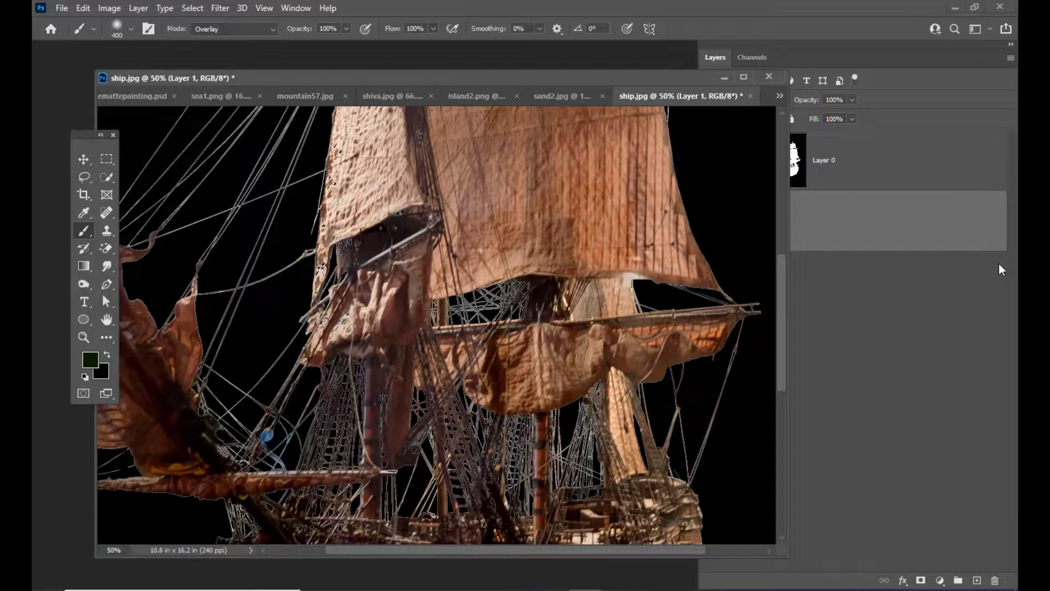
{"action": "key", "text": "ctrl+minus"}
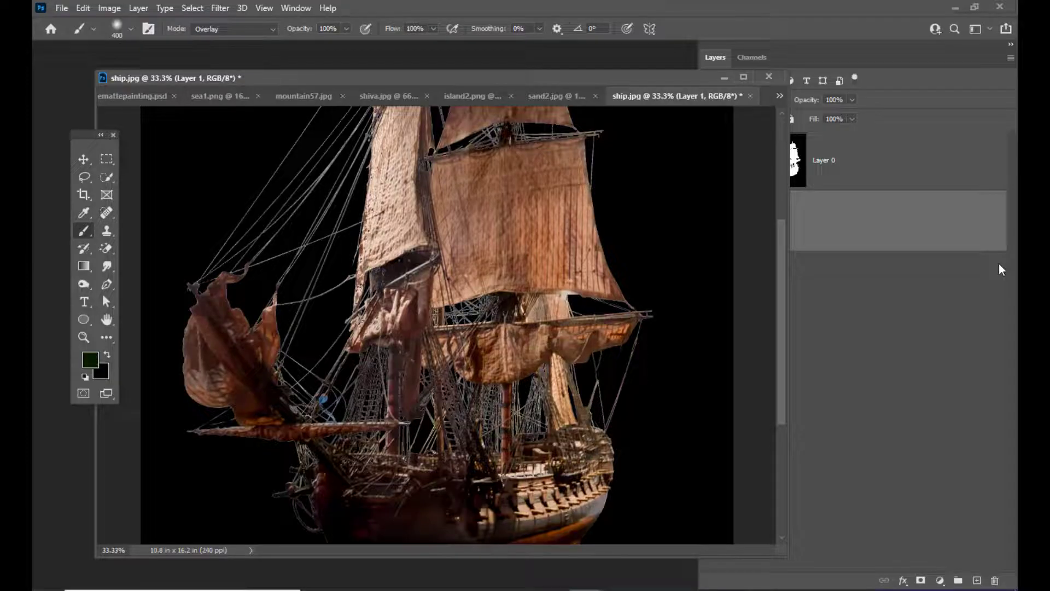
{"action": "key", "text": "ctrl+minus"}
{"action": "key", "text": "ctrl+minus"}
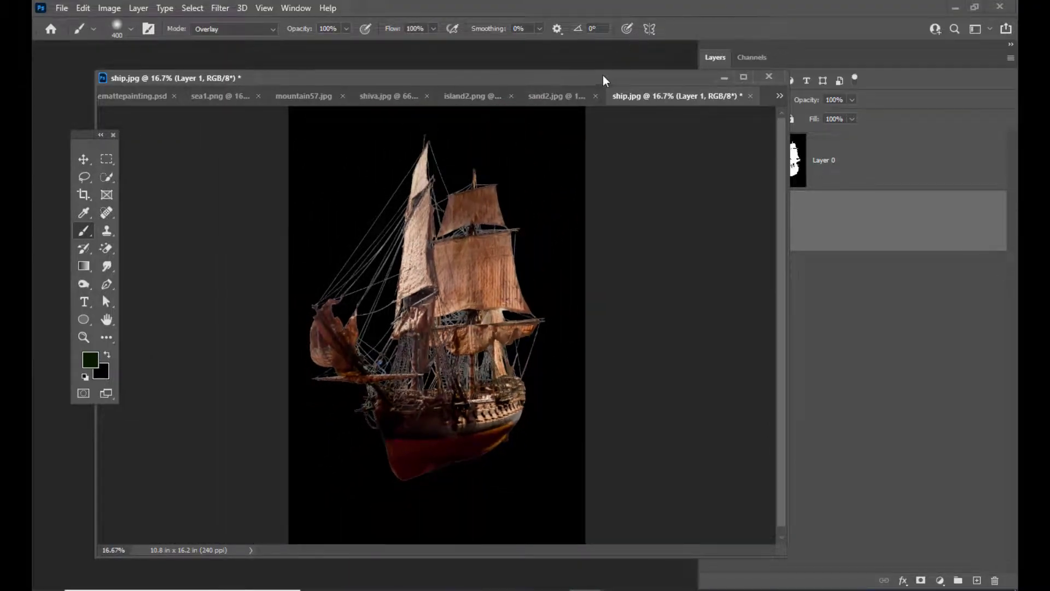
Step: Delete the black-filled layer beneath the ship layer
{"action": "left_click_drag", "start_coordinate": [603, 76], "coordinate": [505, 83]}
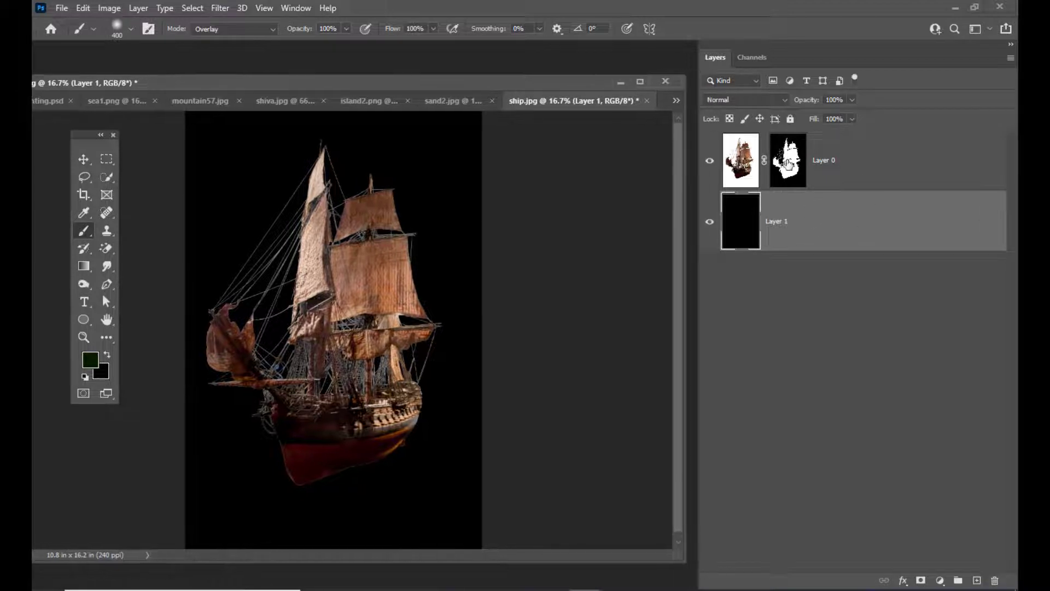
{"action": "left_click", "coordinate": [787, 164]}
{"action": "left_click", "coordinate": [810, 230]}
{"action": "left_click", "coordinate": [997, 582]}
{"action": "left_click", "coordinate": [460, 231]}
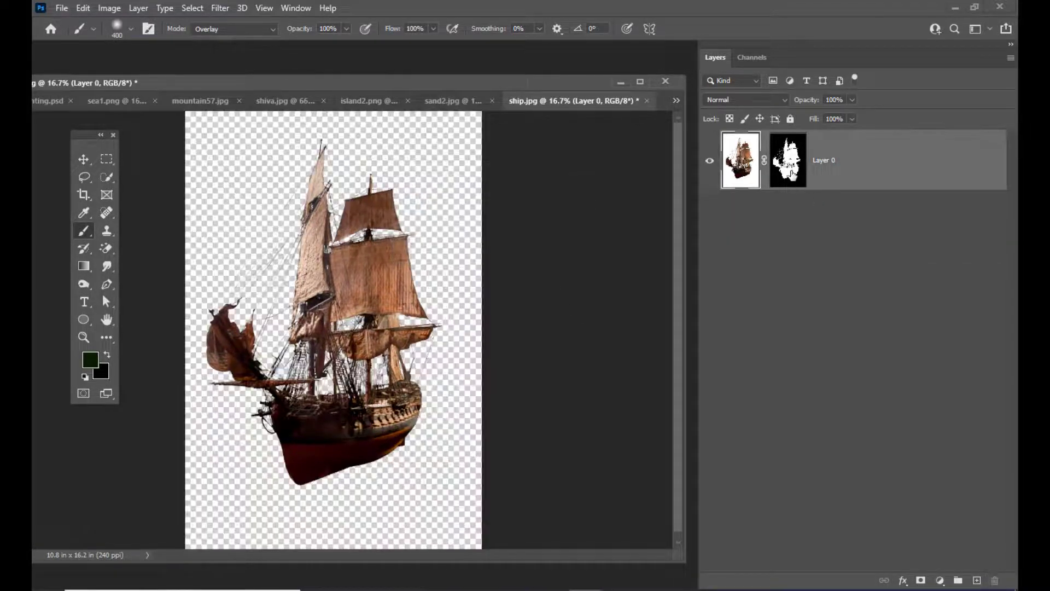
Step: Apply the ship layer's mask so that the white background is permanently removed
{"action": "left_click", "coordinate": [790, 169]}
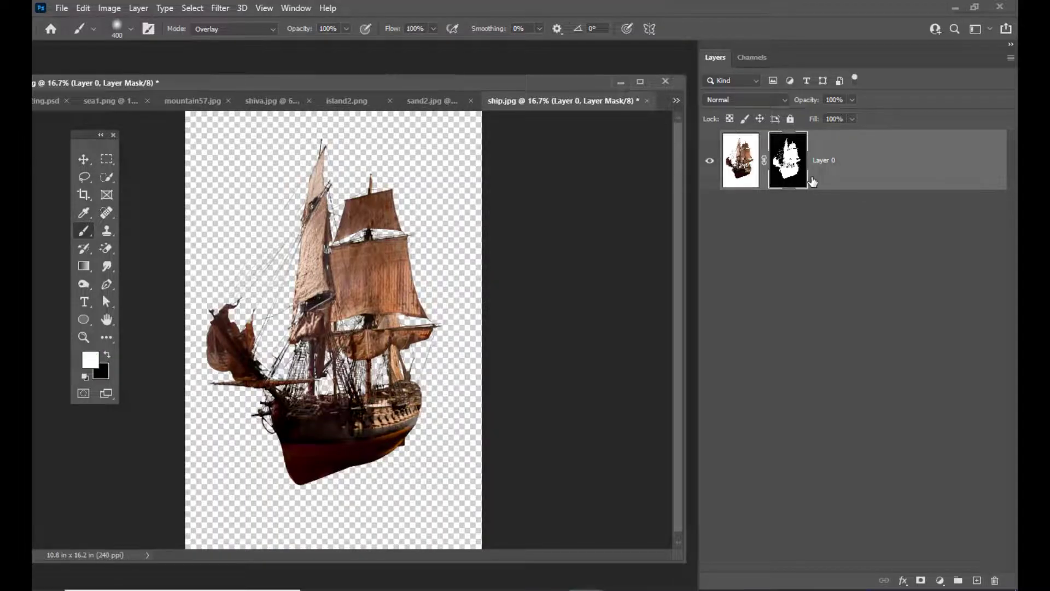
{"action": "left_click_drag", "start_coordinate": [519, 101], "coordinate": [529, 100]}
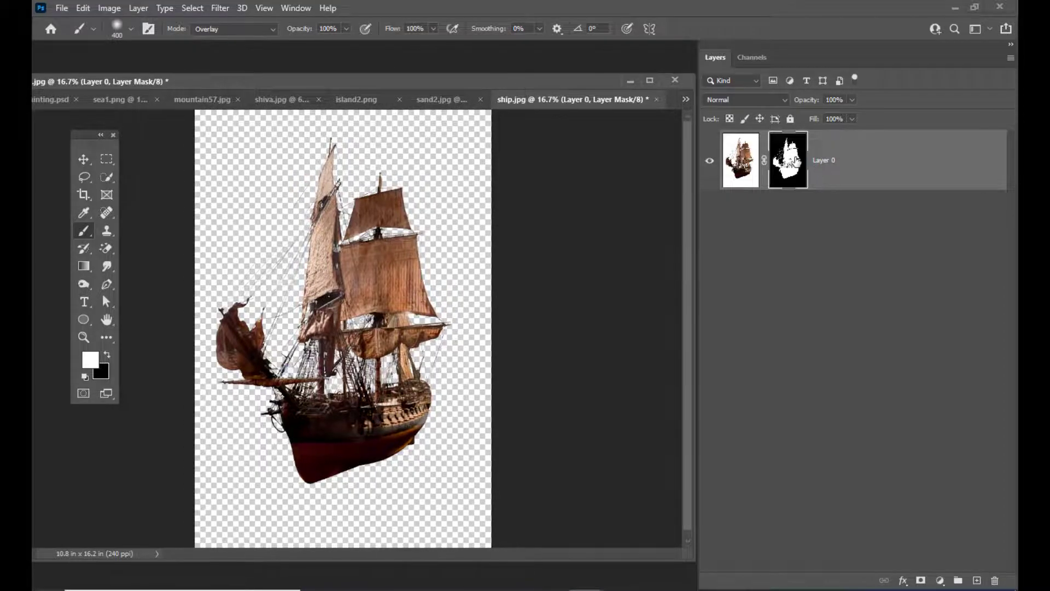
{"action": "right_click", "coordinate": [796, 162]}
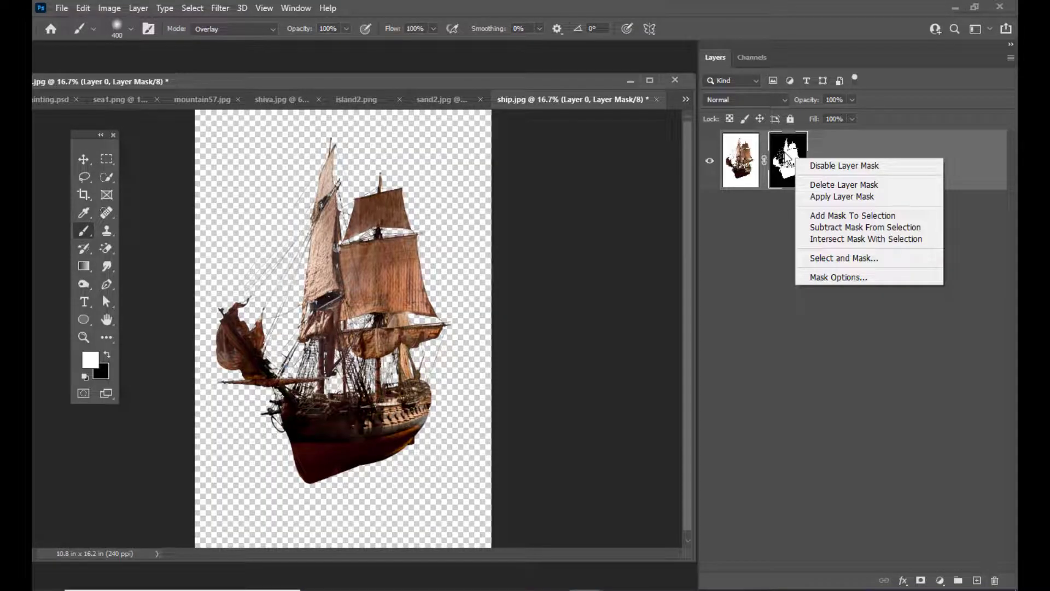
{"action": "left_click", "coordinate": [895, 200]}
{"action": "left_click_drag", "start_coordinate": [462, 78], "coordinate": [490, 78]}
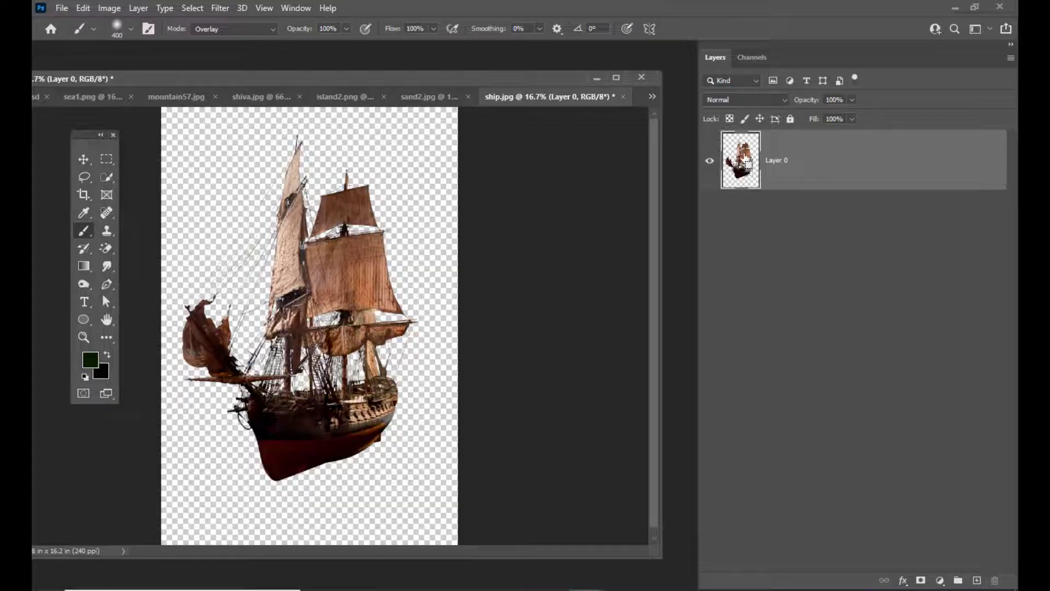
Step: Load the ship layer's outline as a selection and contract it by 1 pixel
{"action": "left_click", "coordinate": [735, 173], "text": "ctrl"}
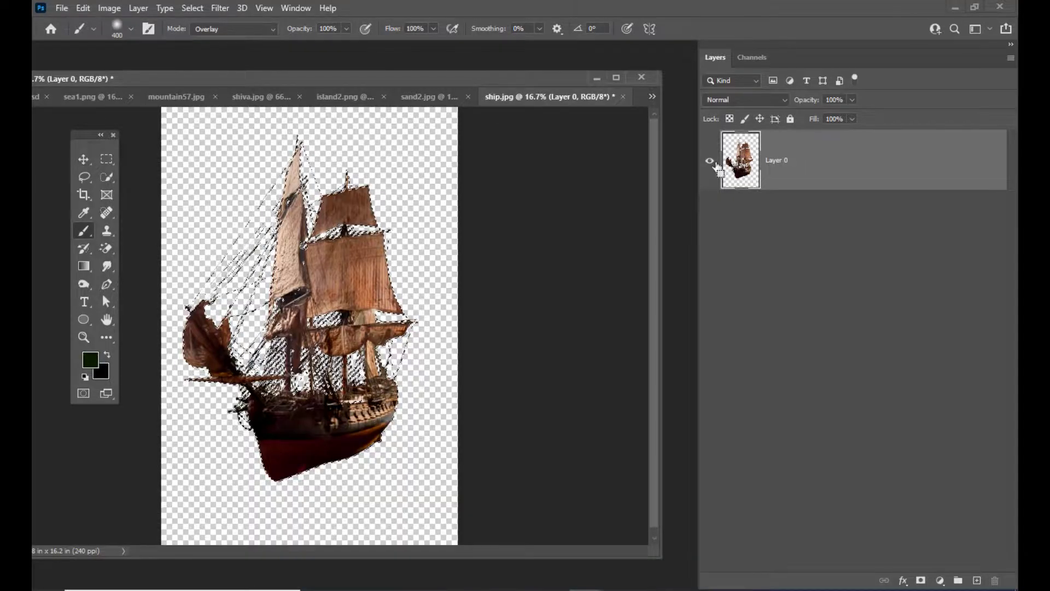
{"action": "left_click_drag", "start_coordinate": [491, 80], "coordinate": [561, 97]}
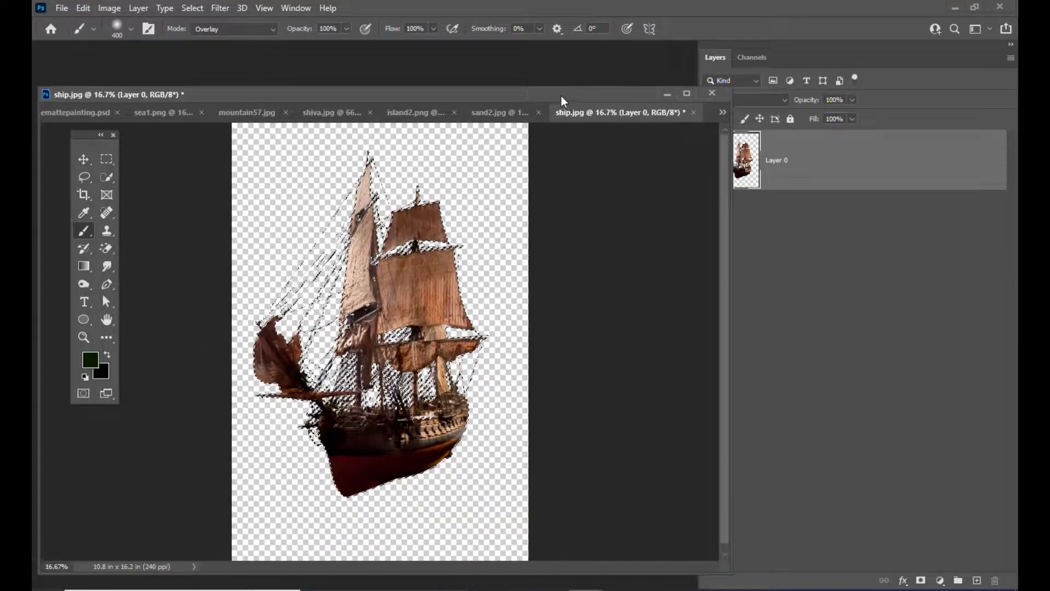
{"action": "left_click", "coordinate": [219, 11]}
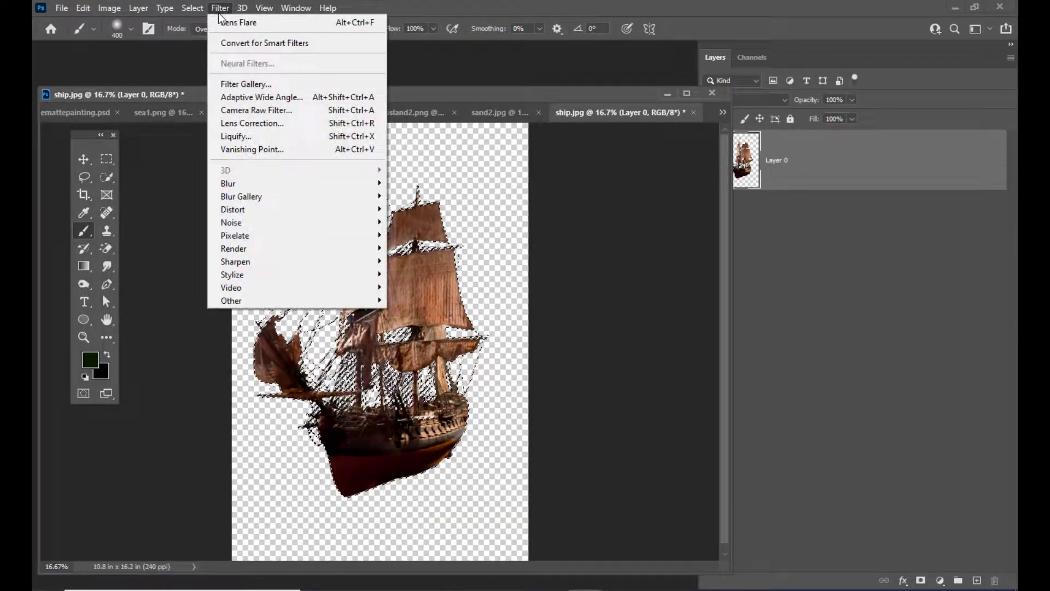
{"action": "mouse_move", "coordinate": [193, 7]}
{"action": "mouse_move", "coordinate": [218, 218]}
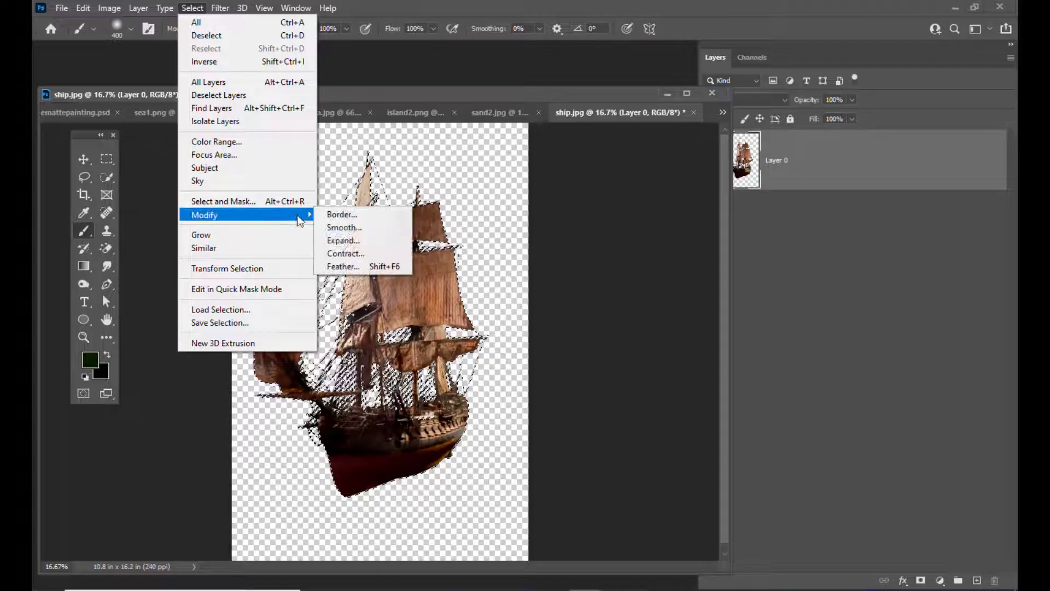
{"action": "left_click", "coordinate": [352, 254]}
{"action": "type", "text": "1"}
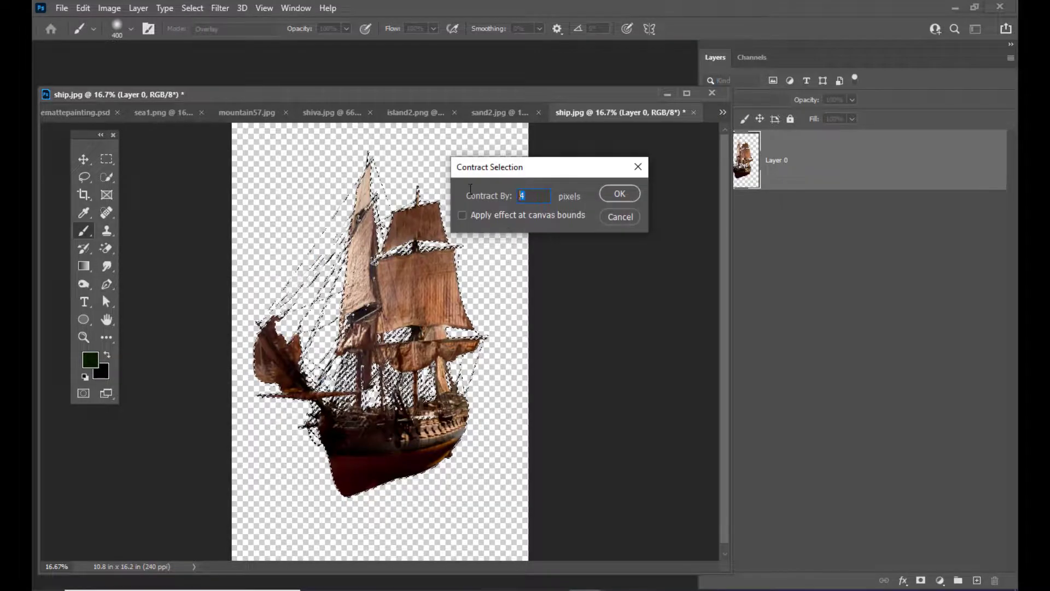
{"action": "left_click_drag", "start_coordinate": [535, 168], "coordinate": [553, 165]}
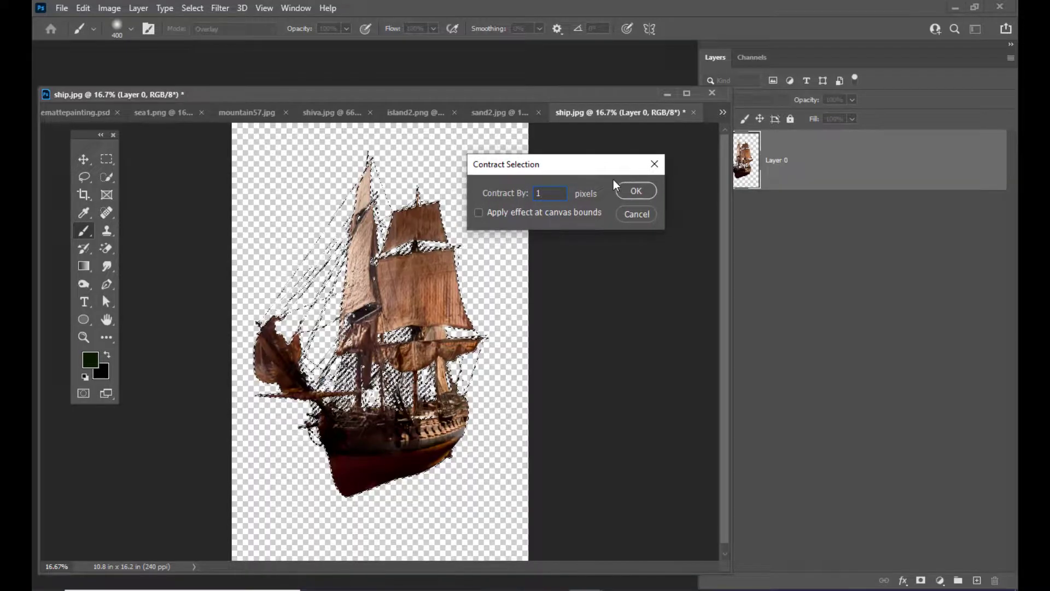
{"action": "left_click", "coordinate": [634, 191]}
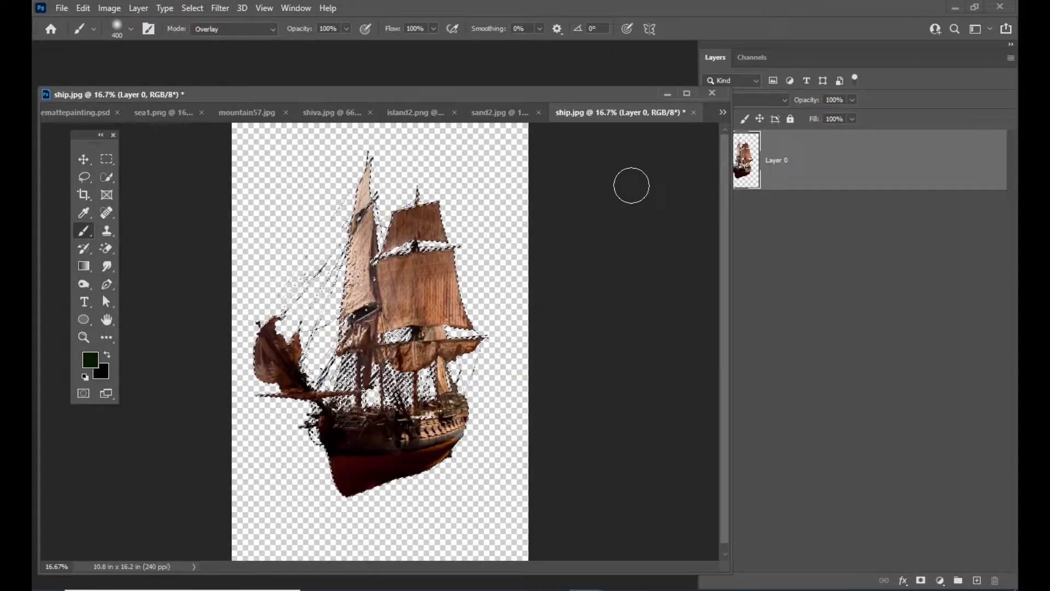
Step: Invert the selection, delete the fringe pixels around the ship and deselect
{"action": "key", "text": "ctrl+shift+i"}
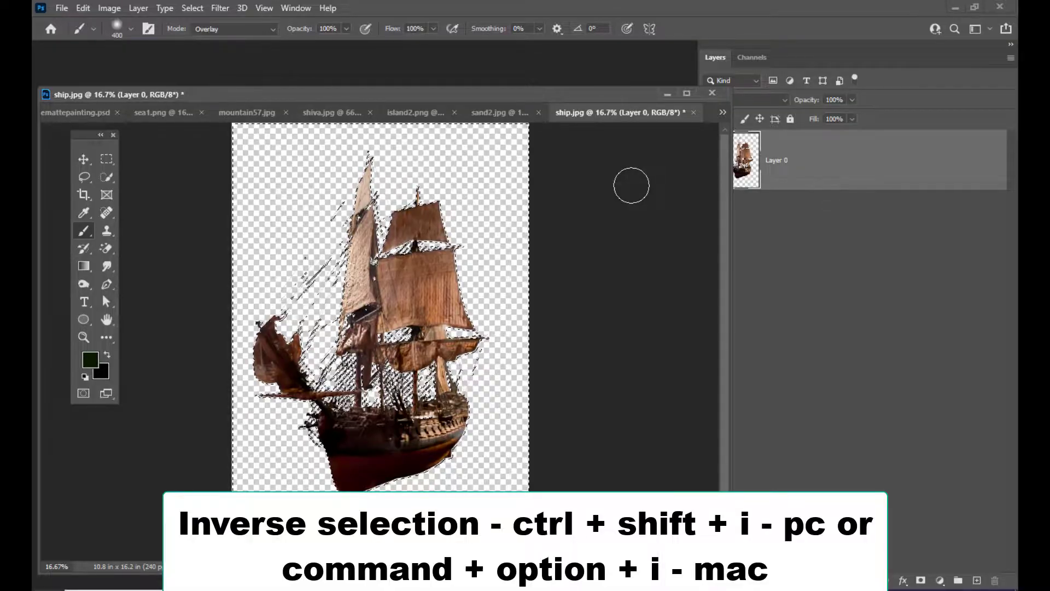
{"action": "key", "text": "ctrl+d"}
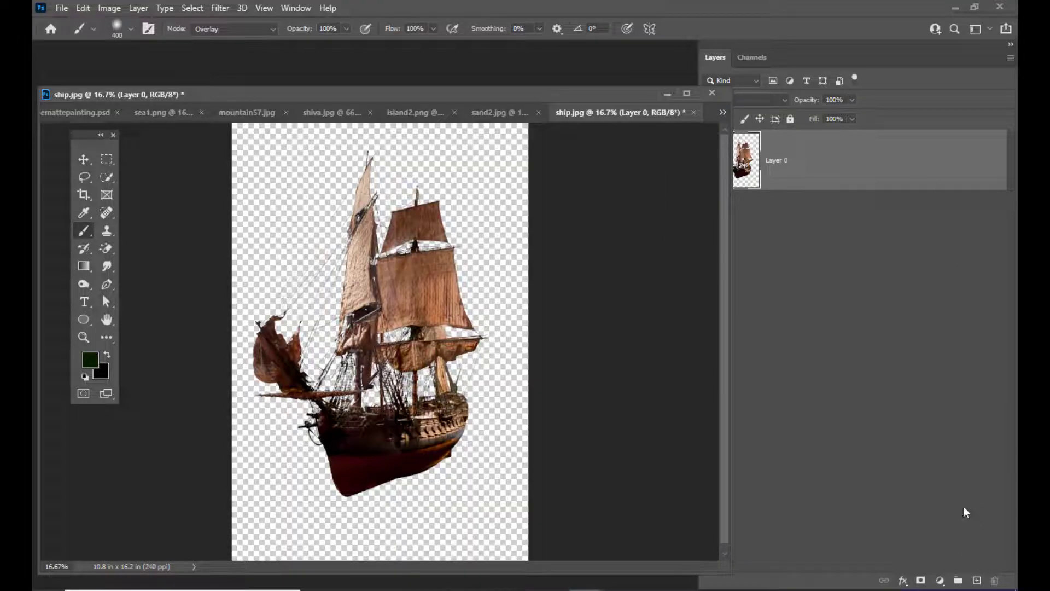
Step: Check the ship's trimmed edges against a temporary black-filled layer placed beneath it, and delete that layer
{"action": "left_click", "coordinate": [977, 579]}
{"action": "left_click_drag", "start_coordinate": [813, 154], "coordinate": [827, 249]}
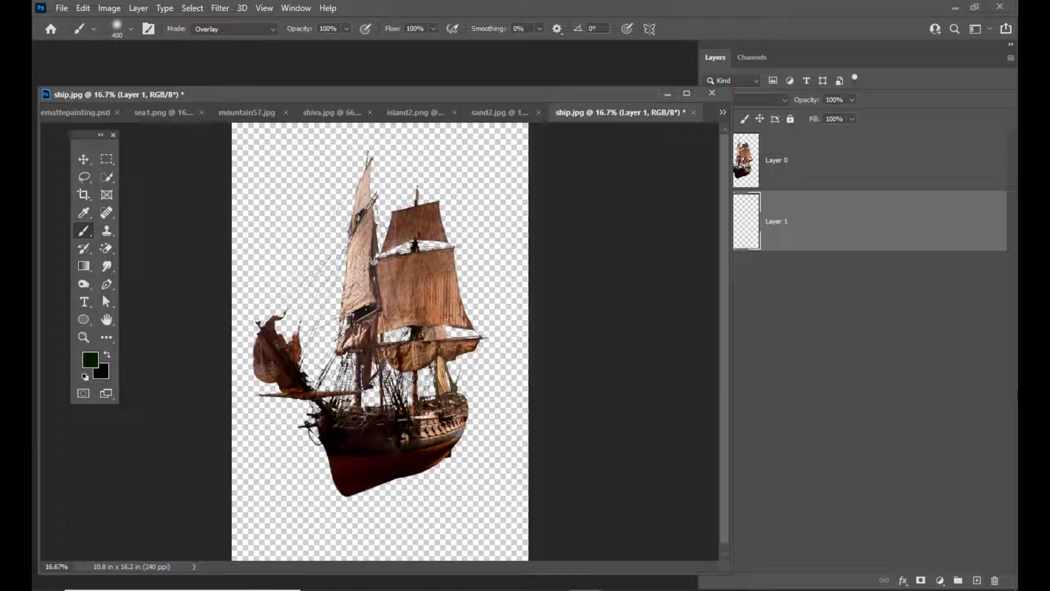
{"action": "key", "text": "ctrl+BackSpace"}
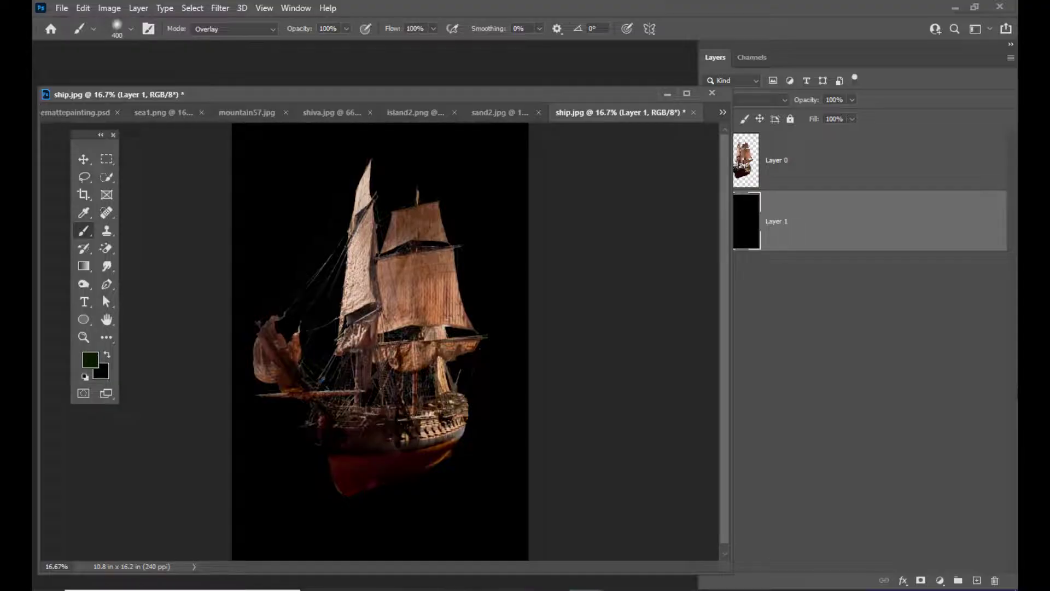
{"action": "left_click", "coordinate": [994, 580]}
{"action": "left_click", "coordinate": [483, 227]}
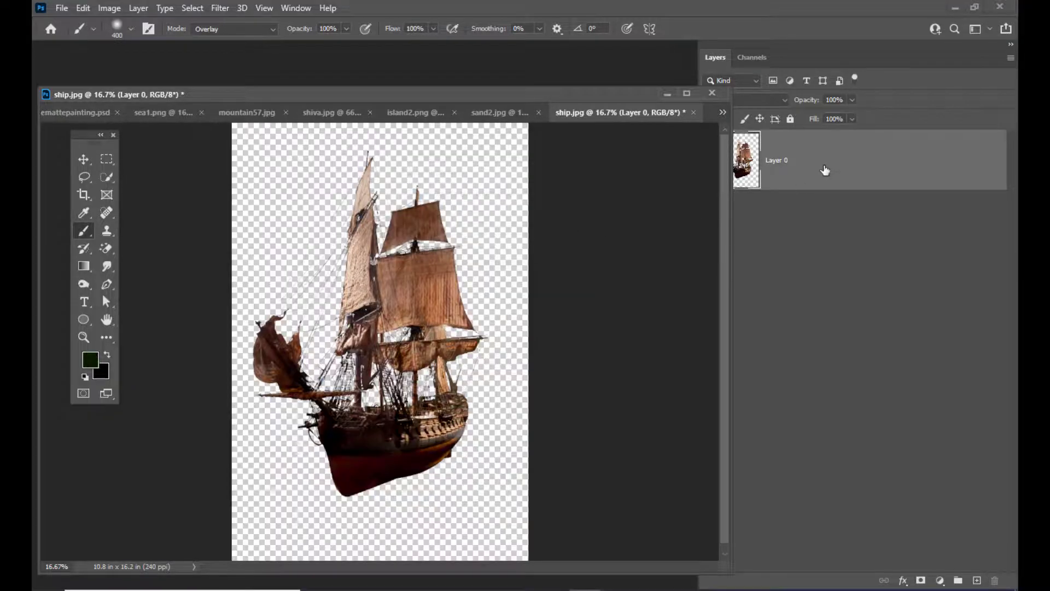
Step: Copy the ship cutout into the shivastatuemattepainting.psd document with the Move tool
{"action": "left_click_drag", "start_coordinate": [446, 94], "coordinate": [588, 100]}
{"action": "left_click", "coordinate": [83, 158]}
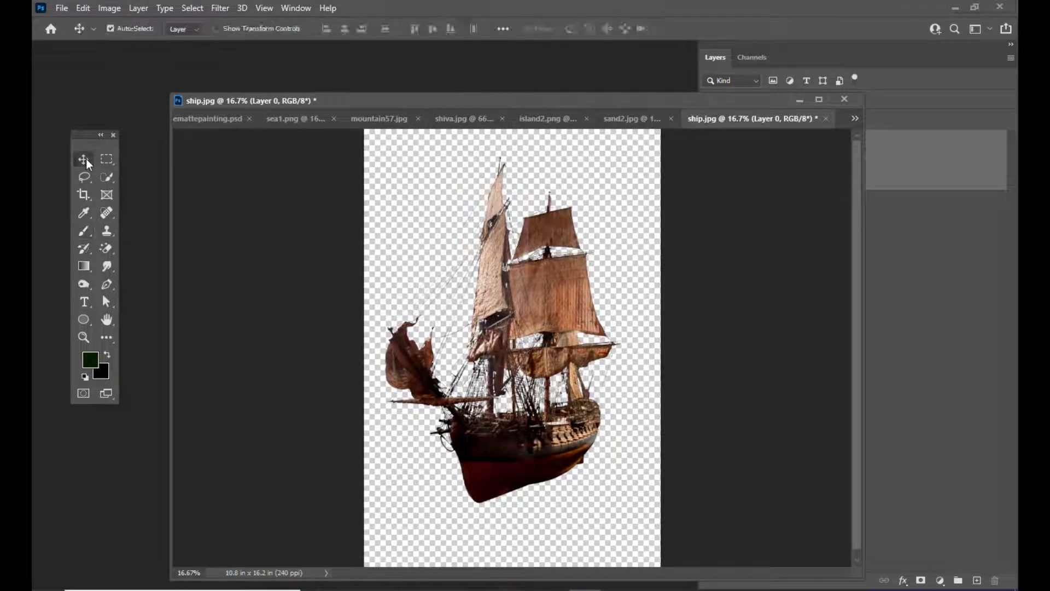
{"action": "mouse_move", "coordinate": [530, 280]}
{"action": "left_mouse_down"}
{"action": "mouse_move", "coordinate": [542, 245]}
{"action": "mouse_move", "coordinate": [207, 118]}
{"action": "mouse_move", "coordinate": [645, 444]}
{"action": "left_mouse_up"}
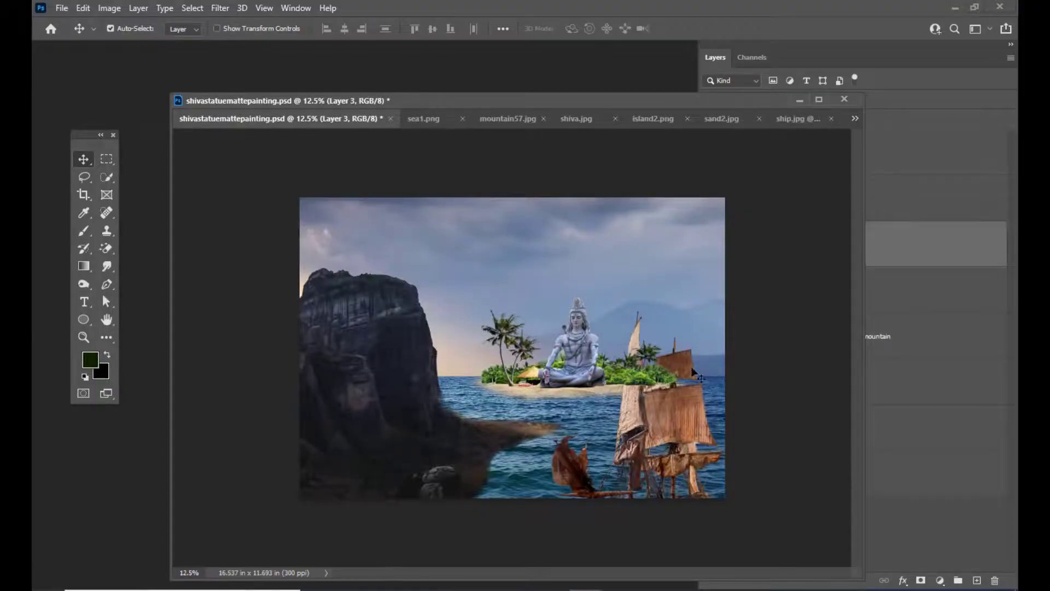
Step: Place the new ship layer at the top of the layer stack and rename it "ship"
{"action": "left_click_drag", "start_coordinate": [645, 100], "coordinate": [422, 73]}
{"action": "left_click_drag", "start_coordinate": [941, 242], "coordinate": [921, 139]}
{"action": "left_click_drag", "start_coordinate": [423, 77], "coordinate": [526, 97]}
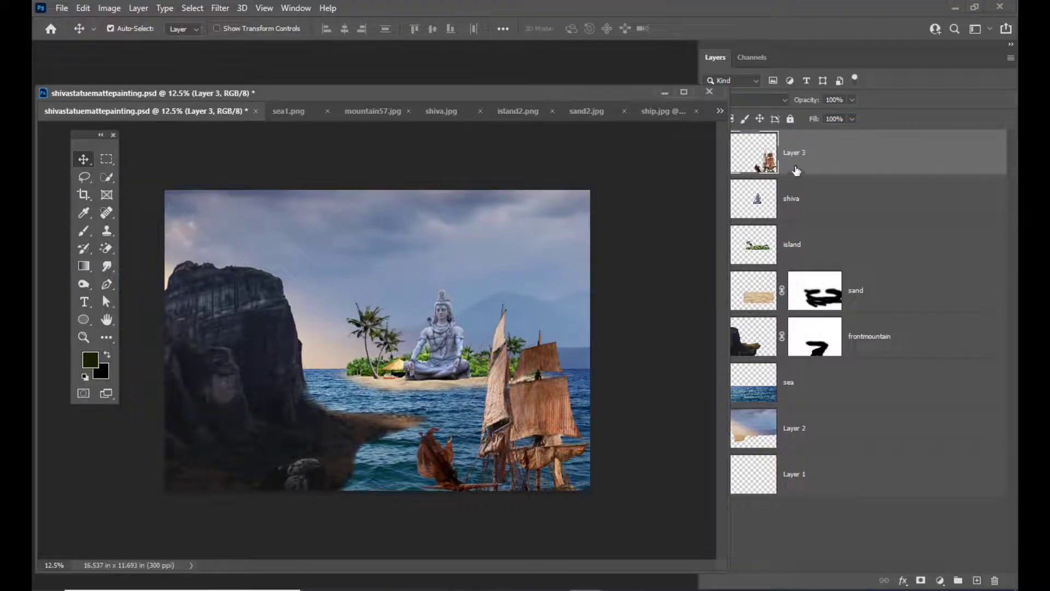
{"action": "double_click", "coordinate": [804, 153]}
{"action": "type", "text": "ship"}
{"action": "key", "text": "Return"}
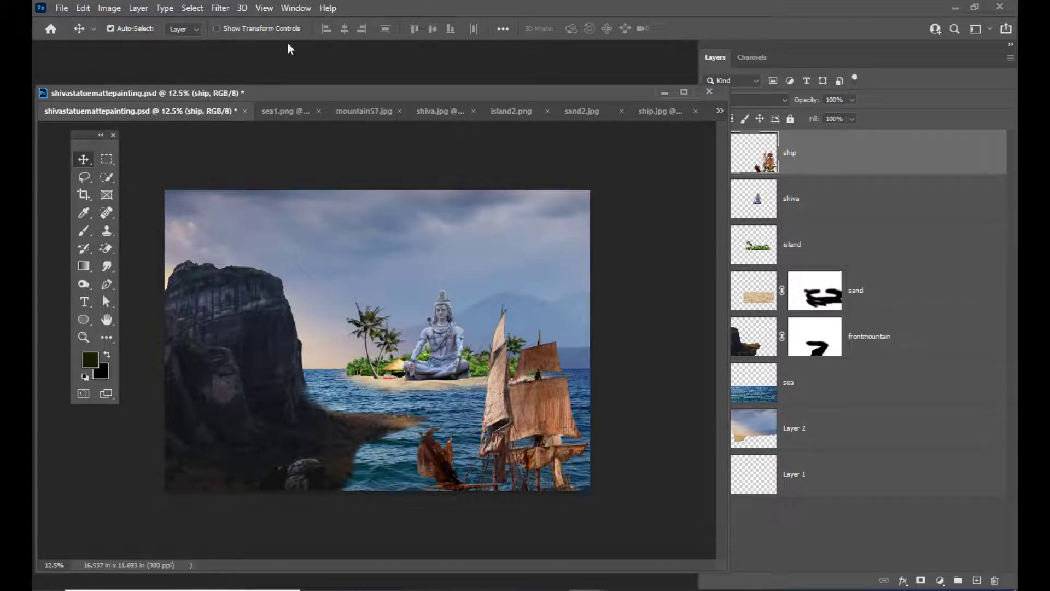
Step: Raise the ship so its hull lies within the sea and enlarge it with Free Transform to about 124%
{"action": "left_click_drag", "start_coordinate": [438, 97], "coordinate": [433, 87]}
{"action": "left_click_drag", "start_coordinate": [536, 386], "coordinate": [533, 337]}
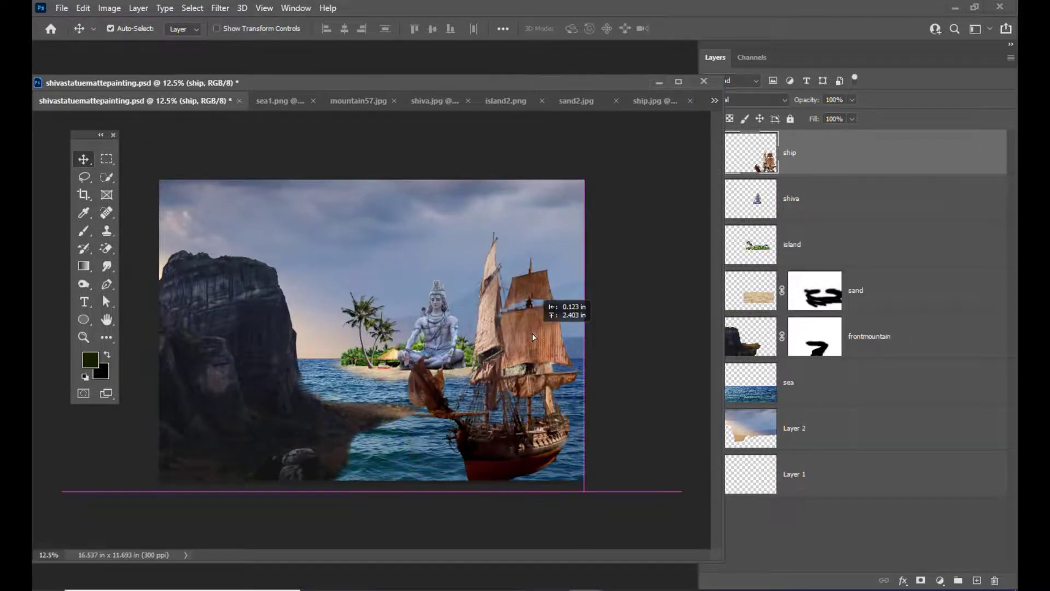
{"action": "key", "text": "ctrl+t"}
{"action": "left_click_drag", "start_coordinate": [589, 236], "coordinate": [605, 209]}
{"action": "left_click_drag", "start_coordinate": [546, 304], "coordinate": [545, 268]}
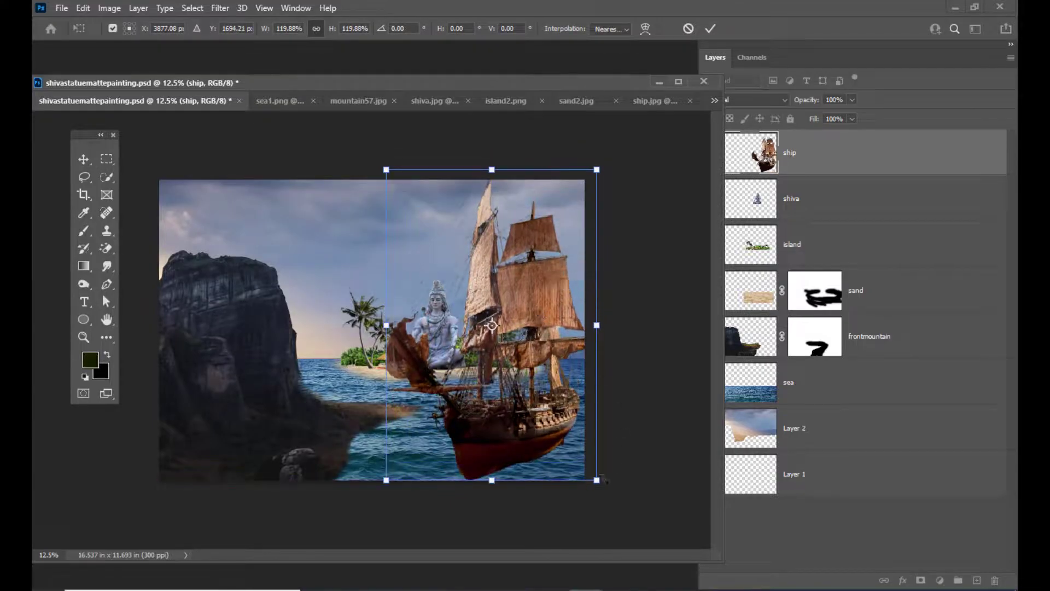
{"action": "left_click_drag", "start_coordinate": [603, 481], "coordinate": [606, 486]}
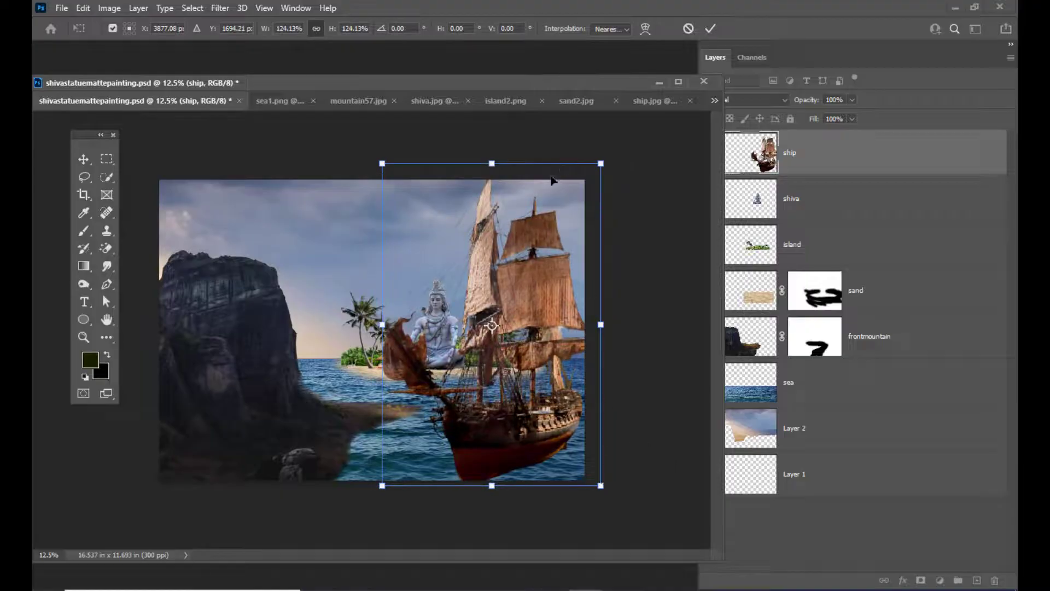
Step: Reduce the ship's Free Transform scale to about 106% and shift it slightly right, keeping the hull just above the canvas's lower edge
{"action": "left_click_drag", "start_coordinate": [552, 181], "coordinate": [585, 200]}
{"action": "left_click_drag", "start_coordinate": [544, 293], "coordinate": [546, 300]}
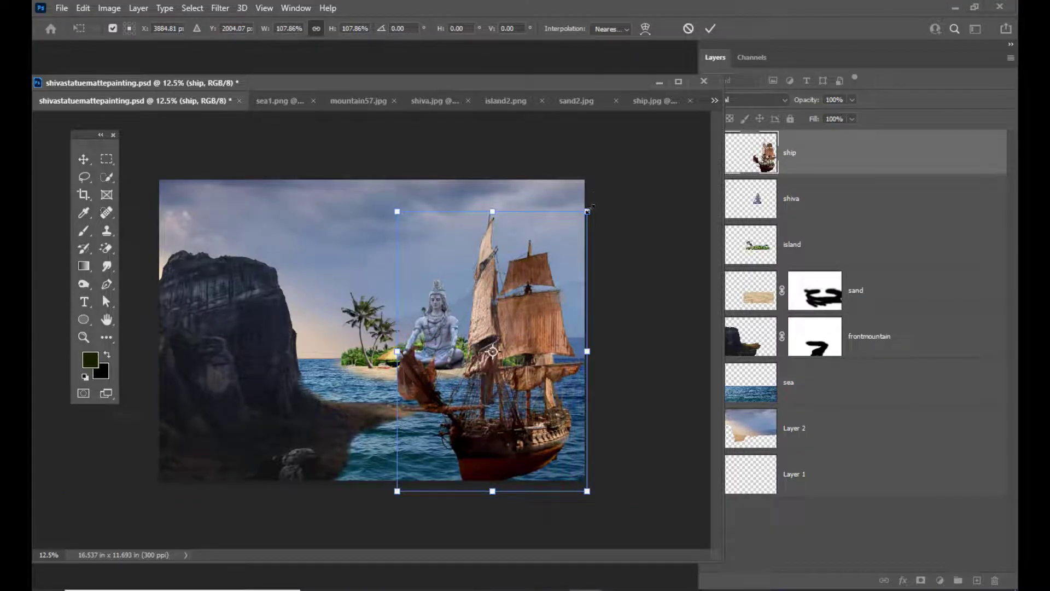
{"action": "left_click_drag", "start_coordinate": [589, 209], "coordinate": [591, 207]}
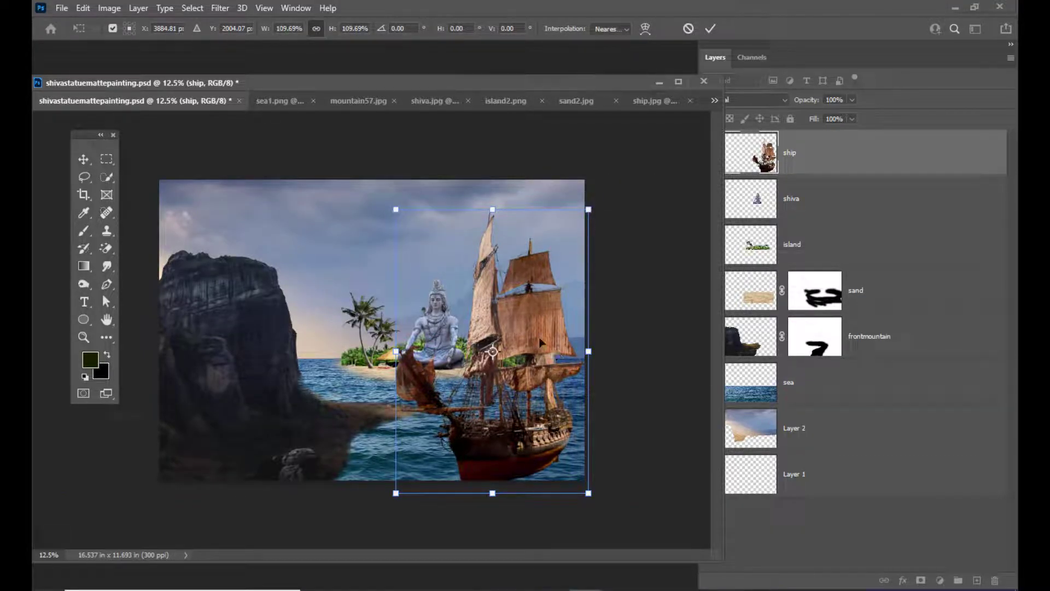
{"action": "left_click_drag", "start_coordinate": [539, 343], "coordinate": [547, 335]}
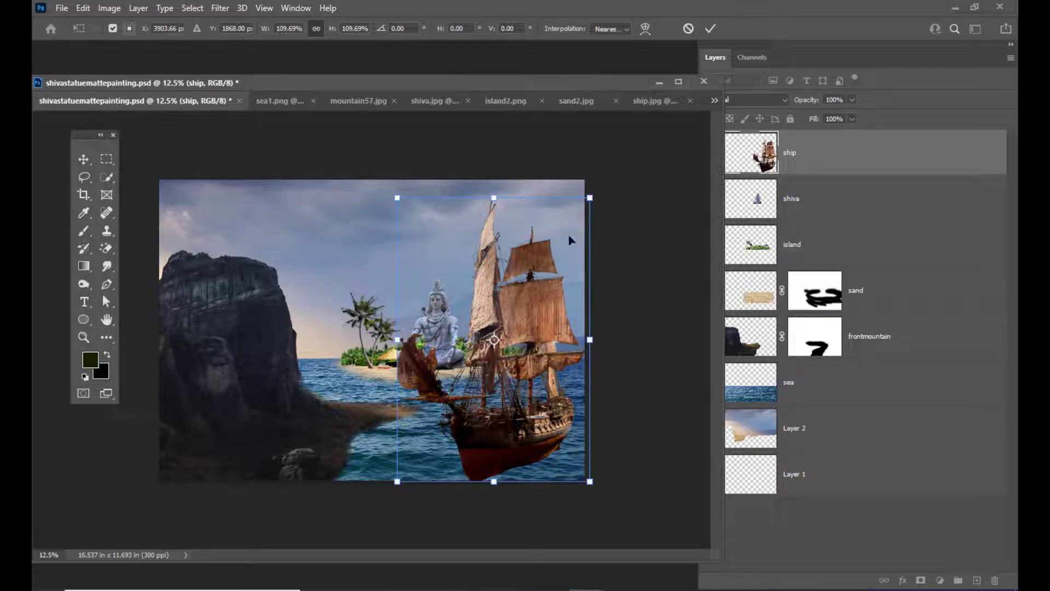
{"action": "left_click_drag", "start_coordinate": [596, 196], "coordinate": [585, 204]}
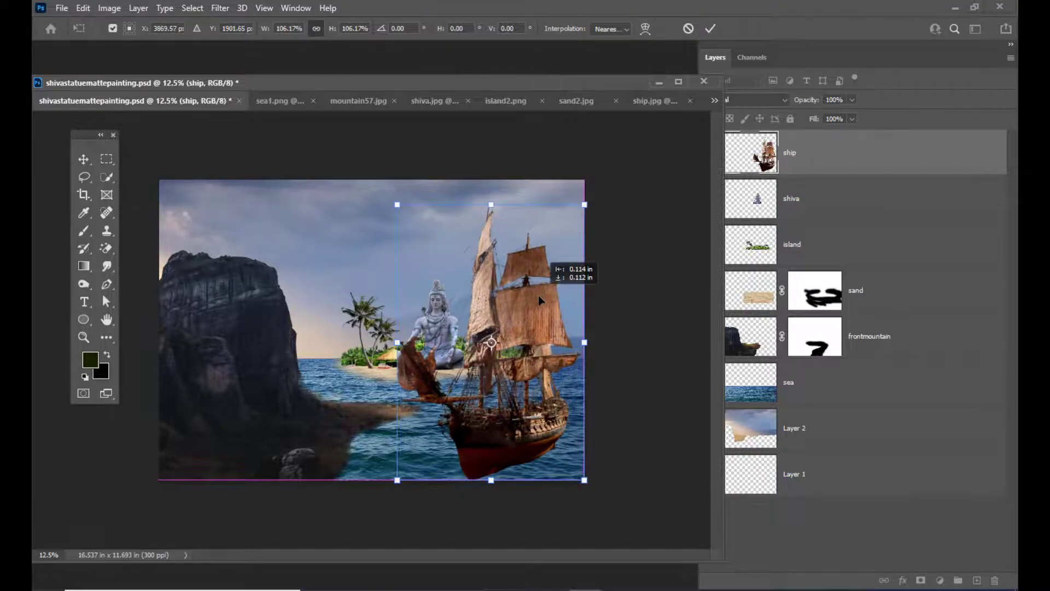
{"action": "key", "text": "Right"}
{"action": "key", "text": "Right"}
{"action": "key", "text": "Right"}
{"action": "key", "text": "Right"}
{"action": "key", "text": "Right"}
{"action": "key", "text": "Right"}
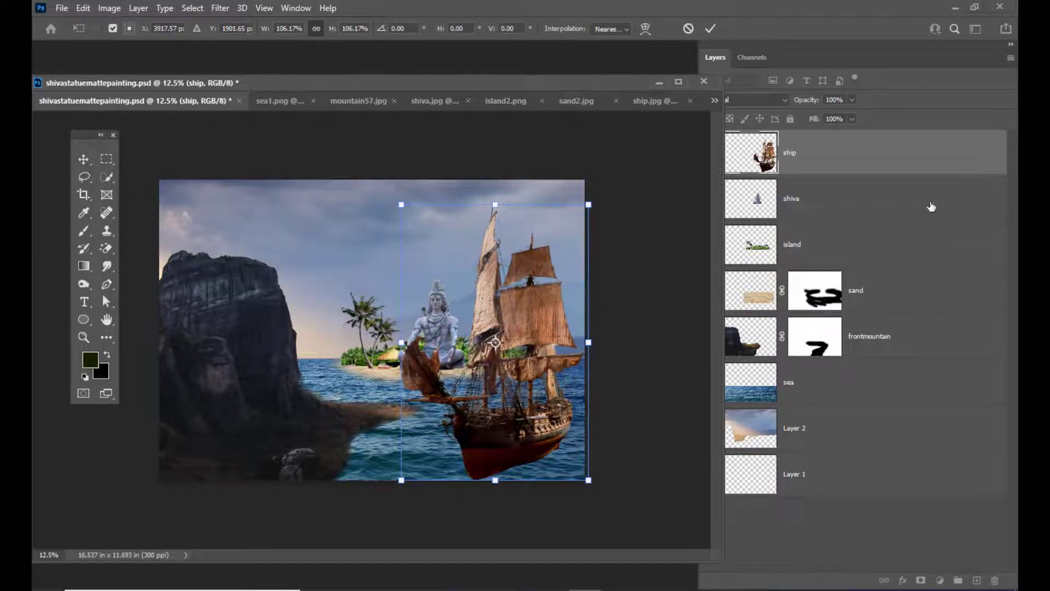
Step: Scale the shiva, island and sand layers together to about 87% and shift them left, away from the ship
{"action": "left_click", "coordinate": [931, 207]}
{"action": "left_click", "coordinate": [909, 254], "text": "ctrl"}
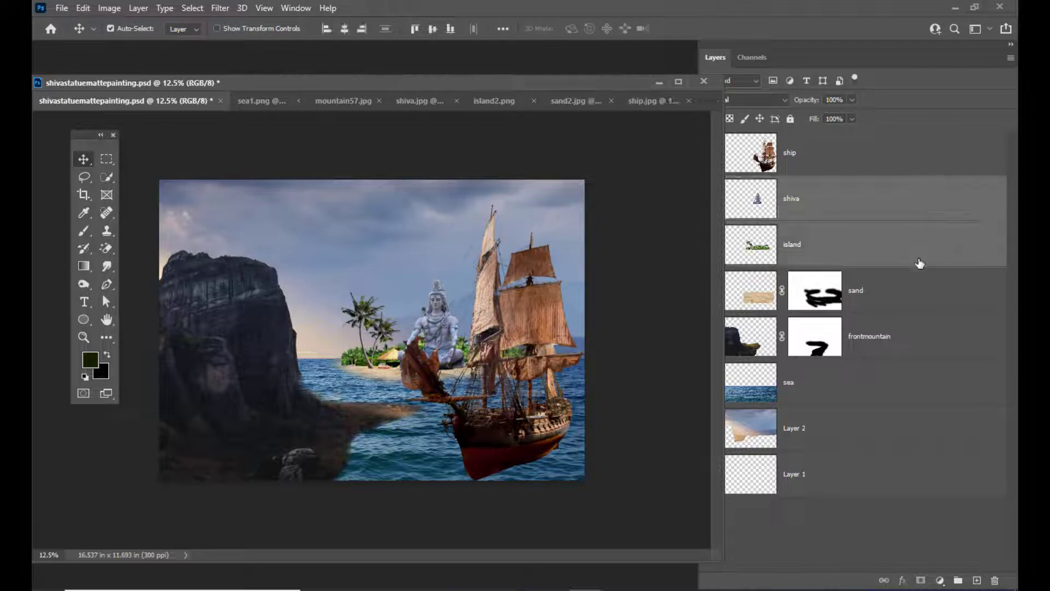
{"action": "left_click", "coordinate": [926, 301], "text": "ctrl"}
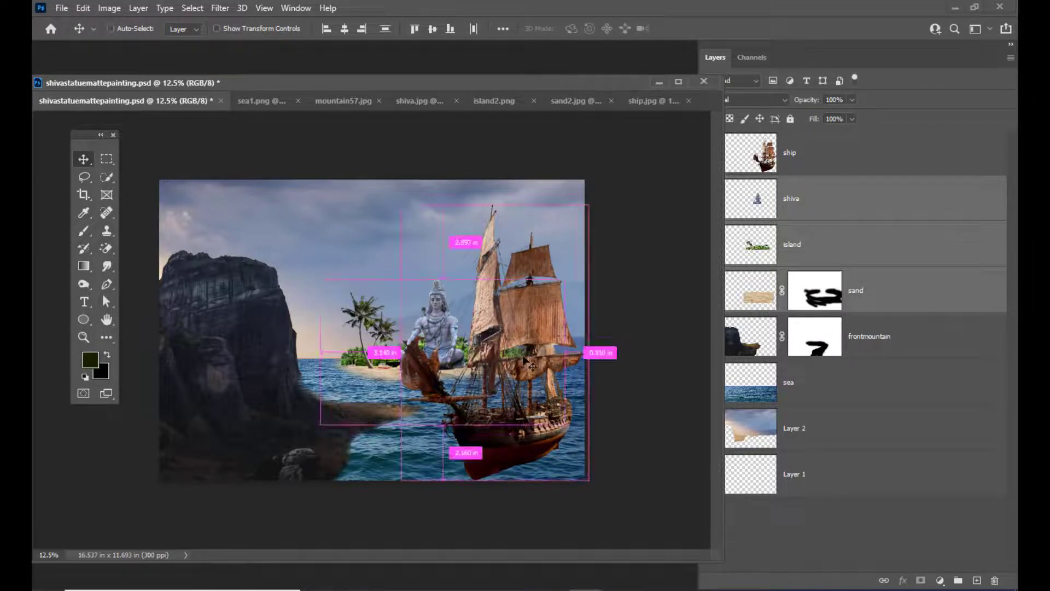
{"action": "key", "text": "ctrl+t"}
{"action": "left_click_drag", "start_coordinate": [567, 277], "coordinate": [551, 286]}
{"action": "left_click_drag", "start_coordinate": [446, 322], "coordinate": [423, 328]}
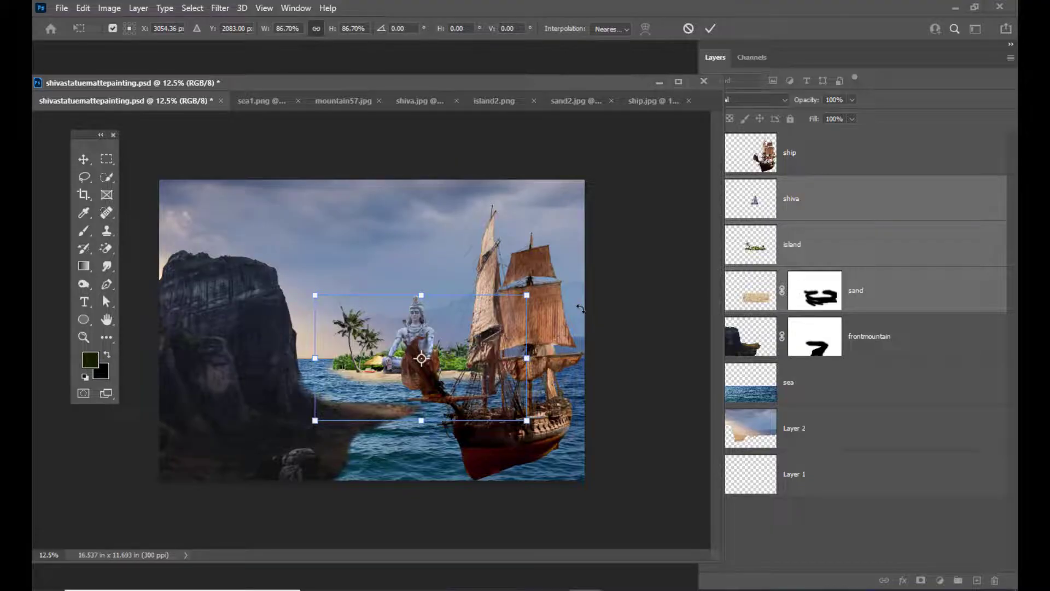
{"action": "key", "text": "Return"}
Step: Shrink the ship with Free Transform and move it down and right until it clears the Shiva statue
{"action": "left_click", "coordinate": [867, 159]}
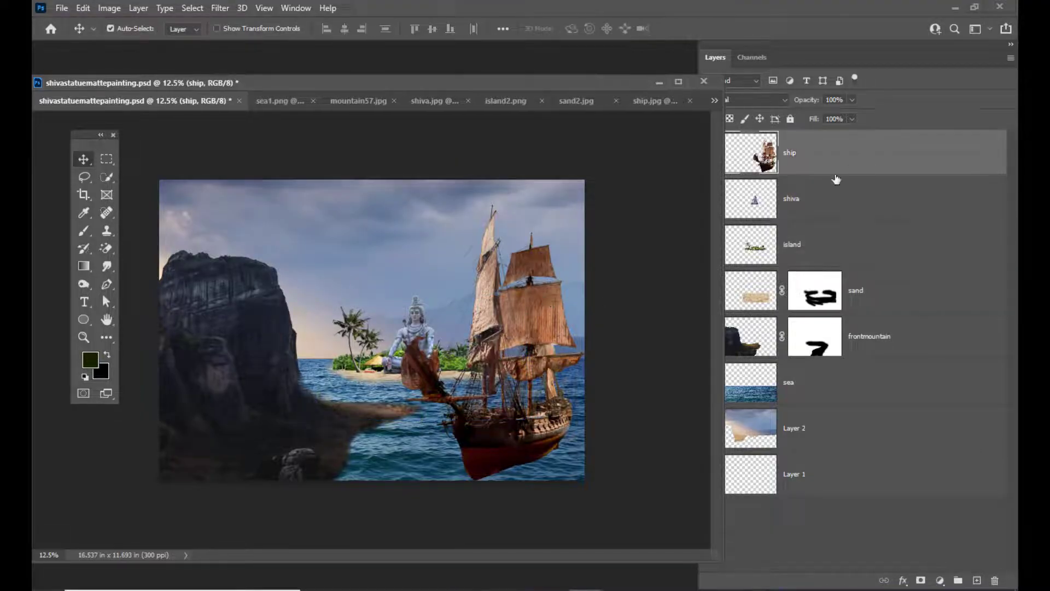
{"action": "key", "text": "ctrl+t"}
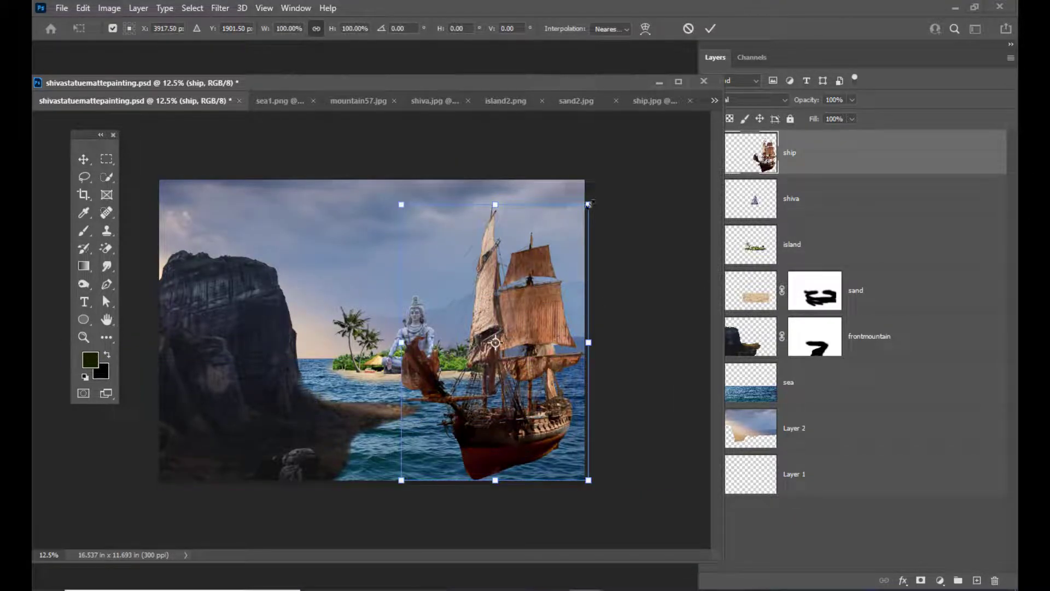
{"action": "left_click_drag", "start_coordinate": [588, 205], "coordinate": [584, 210]}
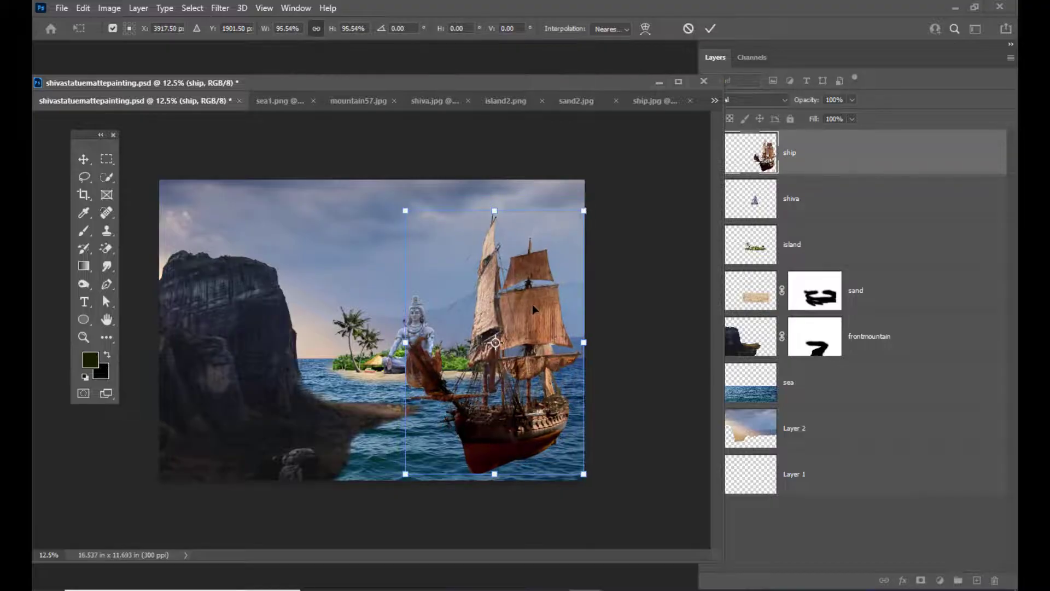
{"action": "mouse_move", "coordinate": [530, 306]}
{"action": "left_mouse_down"}
{"action": "mouse_move", "coordinate": [549, 321]}
{"action": "mouse_move", "coordinate": [535, 317]}
{"action": "left_mouse_up"}
{"action": "left_click_drag", "start_coordinate": [593, 215], "coordinate": [580, 233]}
{"action": "left_click_drag", "start_coordinate": [518, 301], "coordinate": [523, 315]}
{"action": "left_click_drag", "start_coordinate": [588, 240], "coordinate": [585, 216]}
Step: Scale the shiva, island and sand layers down together slightly about their centre
{"action": "left_click", "coordinate": [855, 215]}
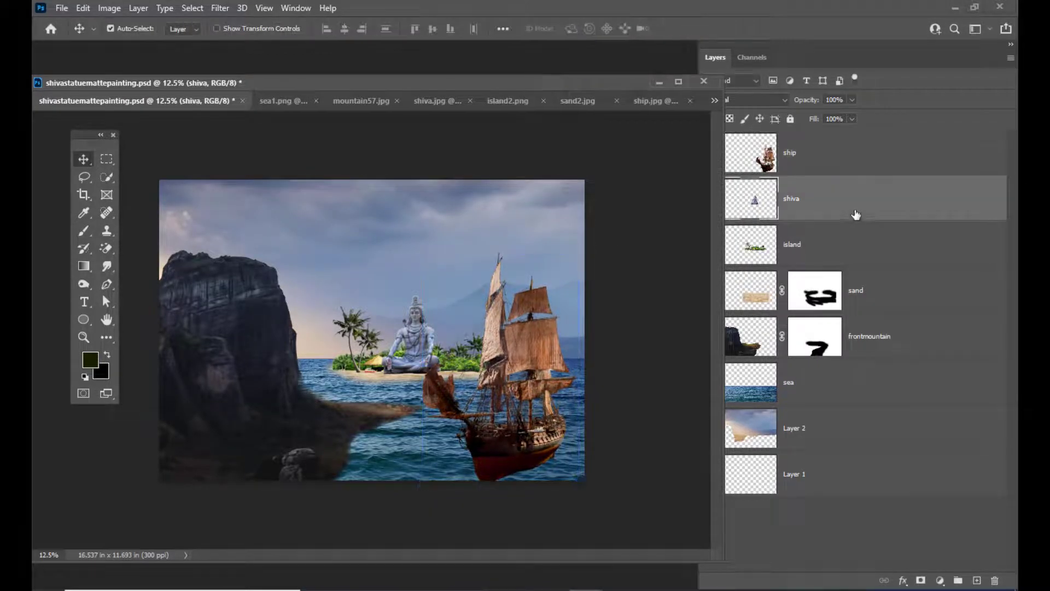
{"action": "left_click", "coordinate": [899, 261], "text": "shift"}
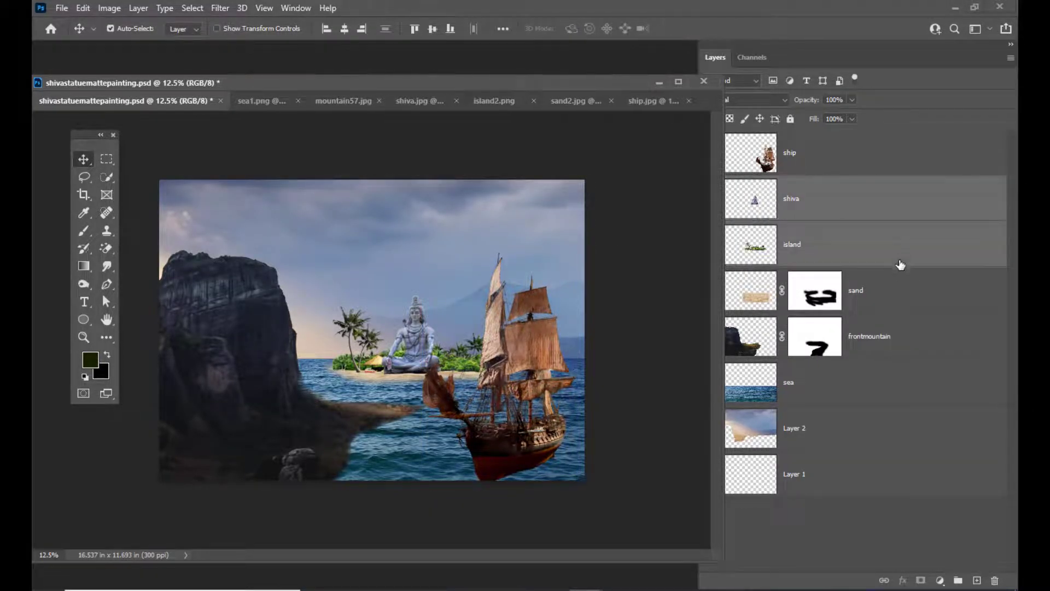
{"action": "left_click", "coordinate": [903, 294], "text": "shift"}
{"action": "key", "text": "ctrl+t"}
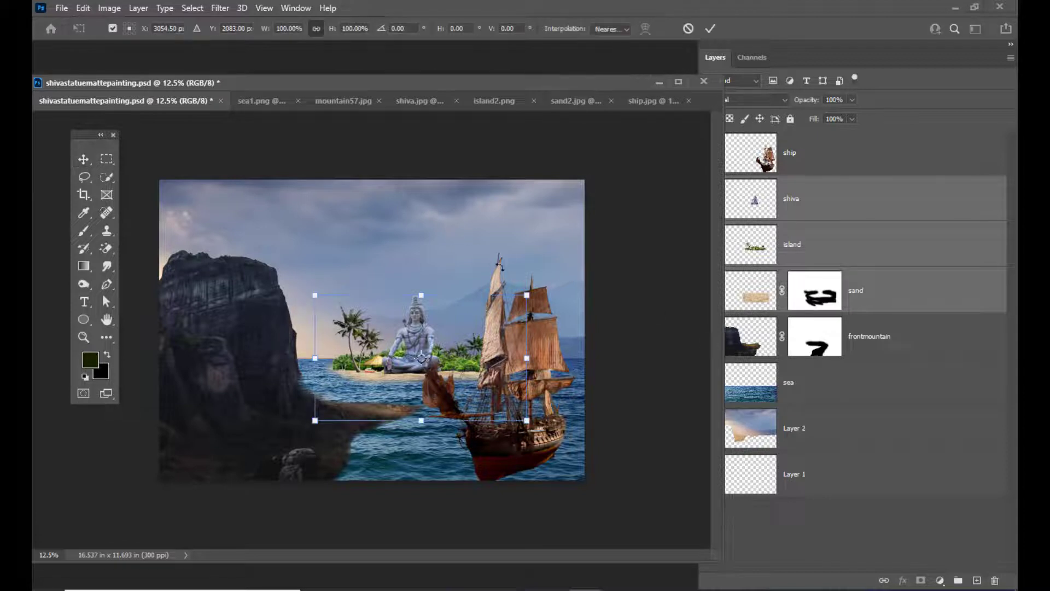
{"action": "left_click_drag", "start_coordinate": [526, 295], "coordinate": [517, 299]}
{"action": "key", "text": "Return"}
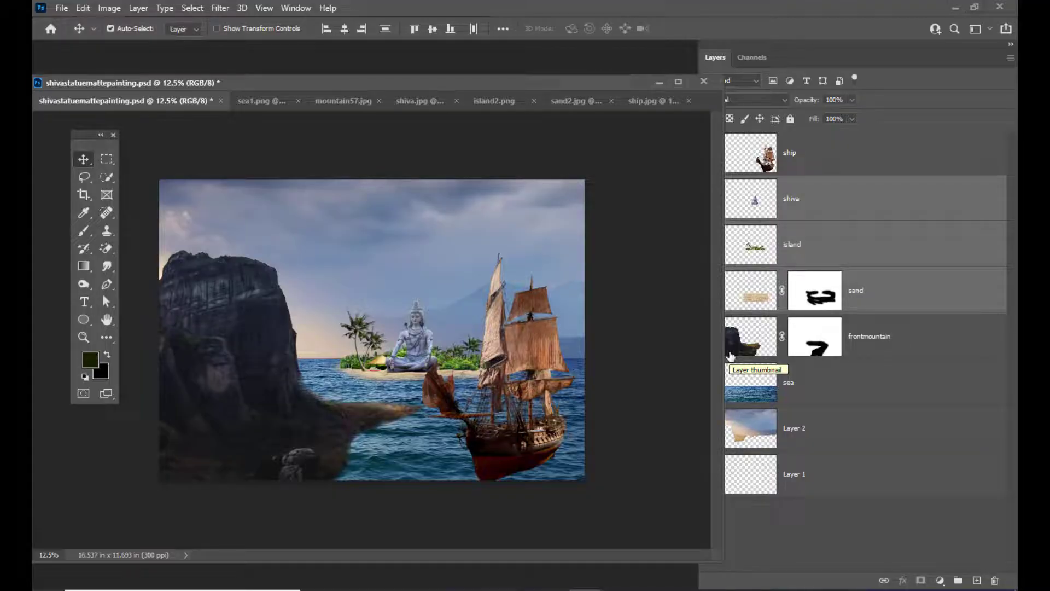
Step: Scale the ship layer down to about 93%, keeping its lower-left corner in place
{"action": "left_click", "coordinate": [837, 159]}
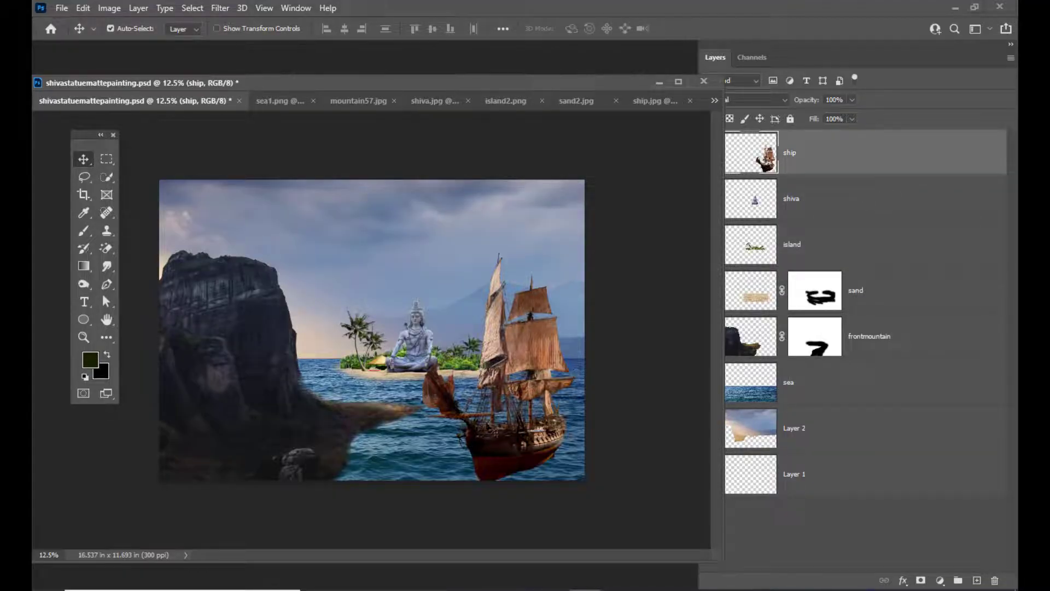
{"action": "key", "text": "ctrl+t"}
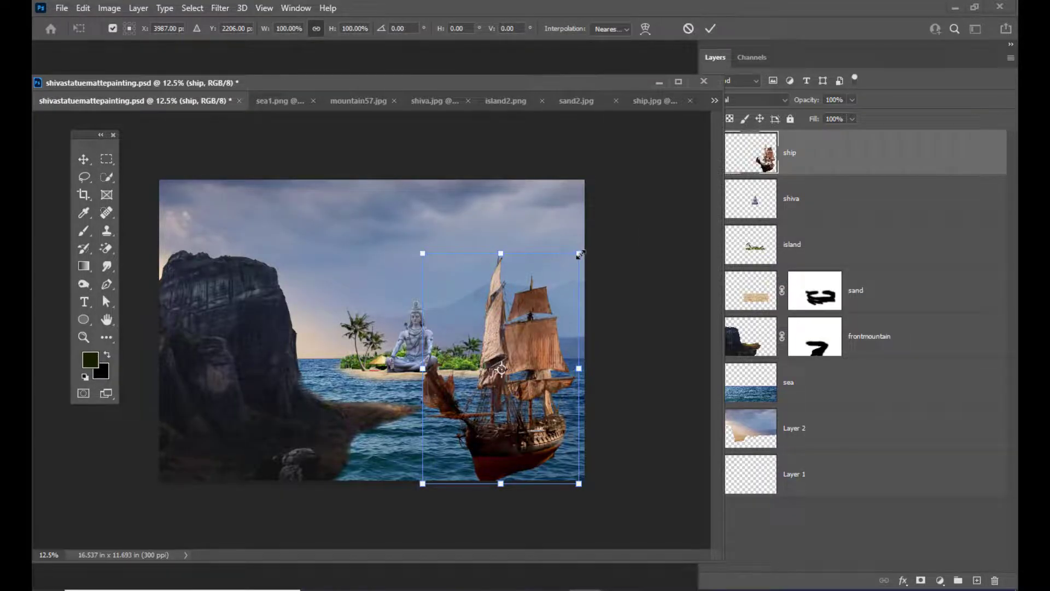
{"action": "left_click_drag", "start_coordinate": [580, 255], "coordinate": [571, 270]}
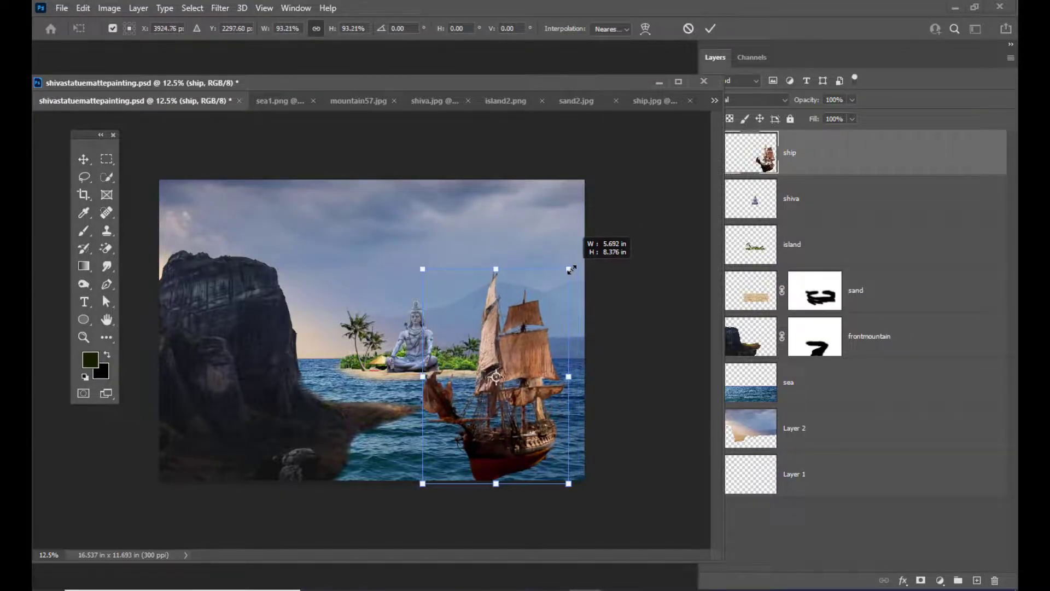
{"action": "key", "text": "Return"}
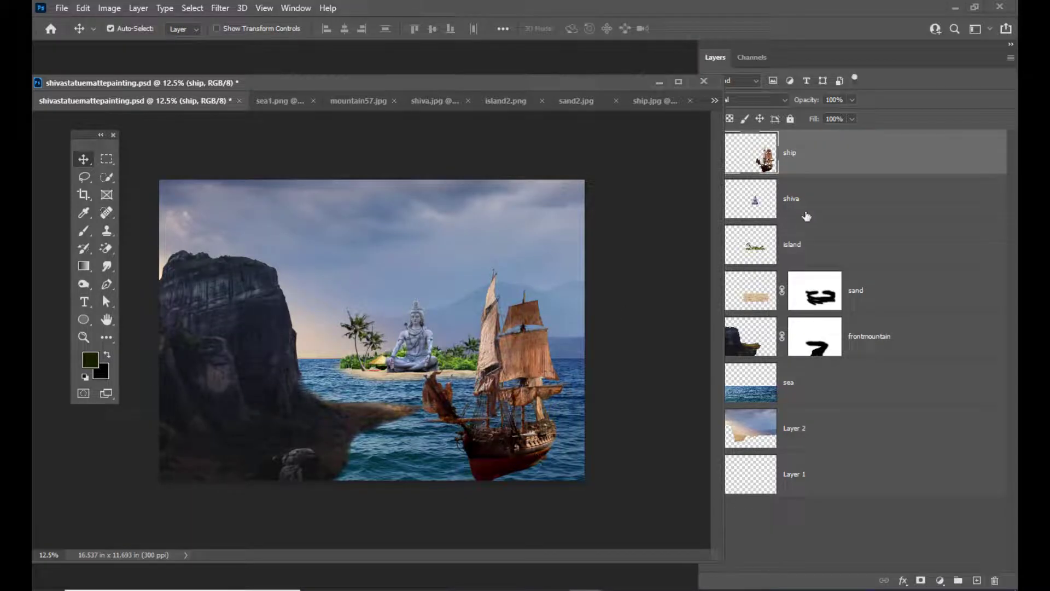
Step: Enlarge the frontmountain layer to about 115% and nudge it slightly left and up
{"action": "left_click", "coordinate": [951, 340]}
{"action": "key", "text": "ctrl+t"}
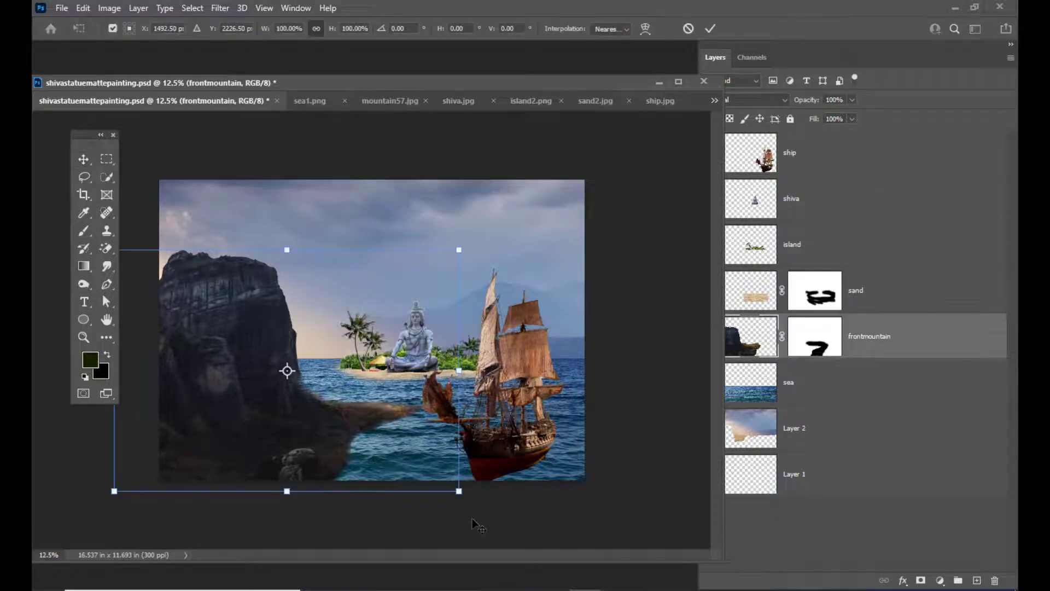
{"action": "left_click_drag", "start_coordinate": [460, 247], "coordinate": [491, 233]}
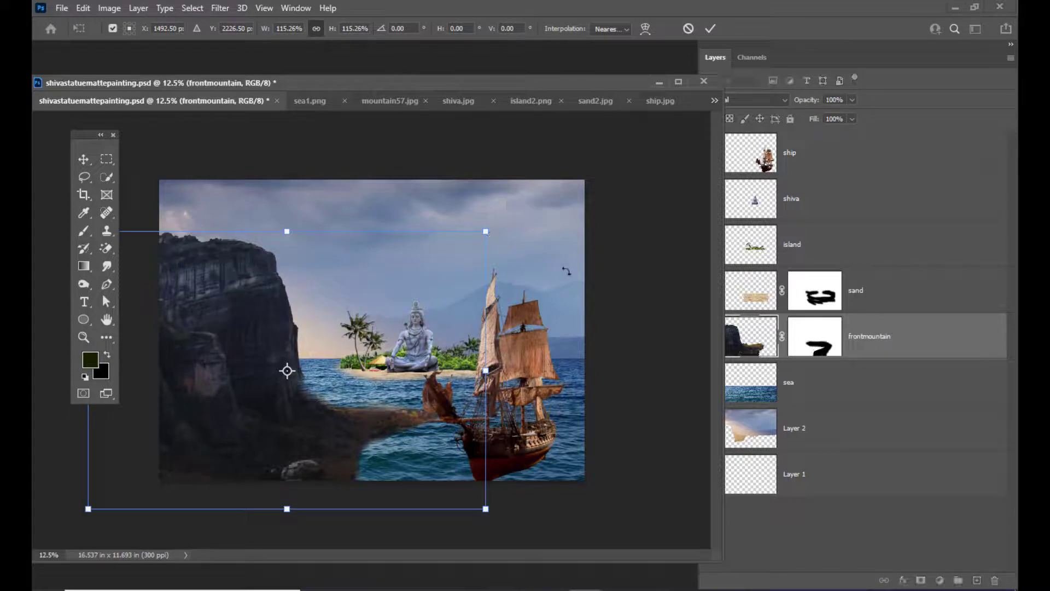
{"action": "key", "text": "Return"}
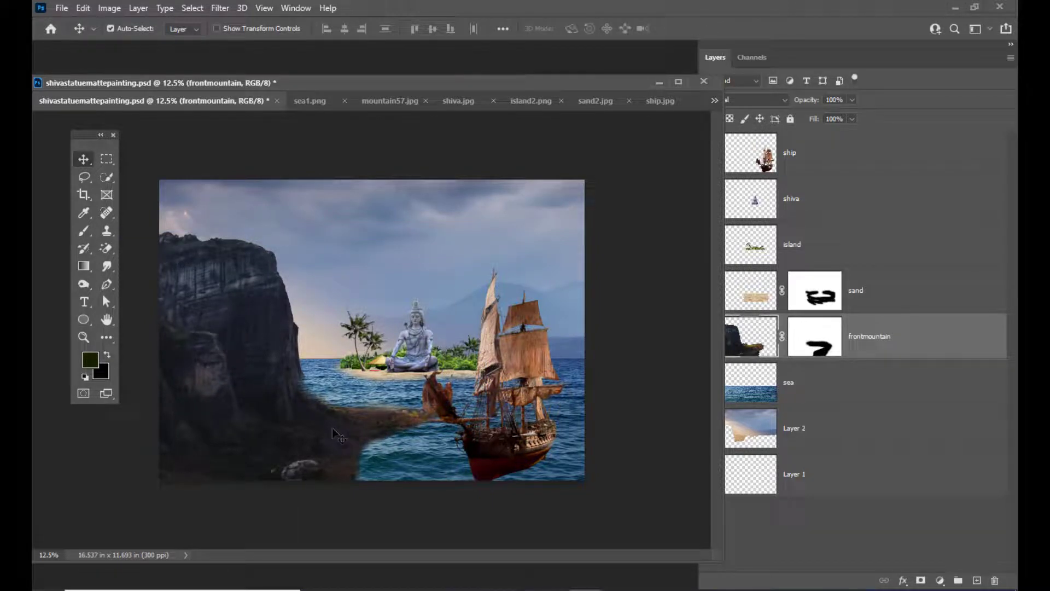
{"action": "key", "text": "Left"}
{"action": "key", "text": "Left"}
{"action": "key", "text": "Left"}
{"action": "key", "text": "Up"}
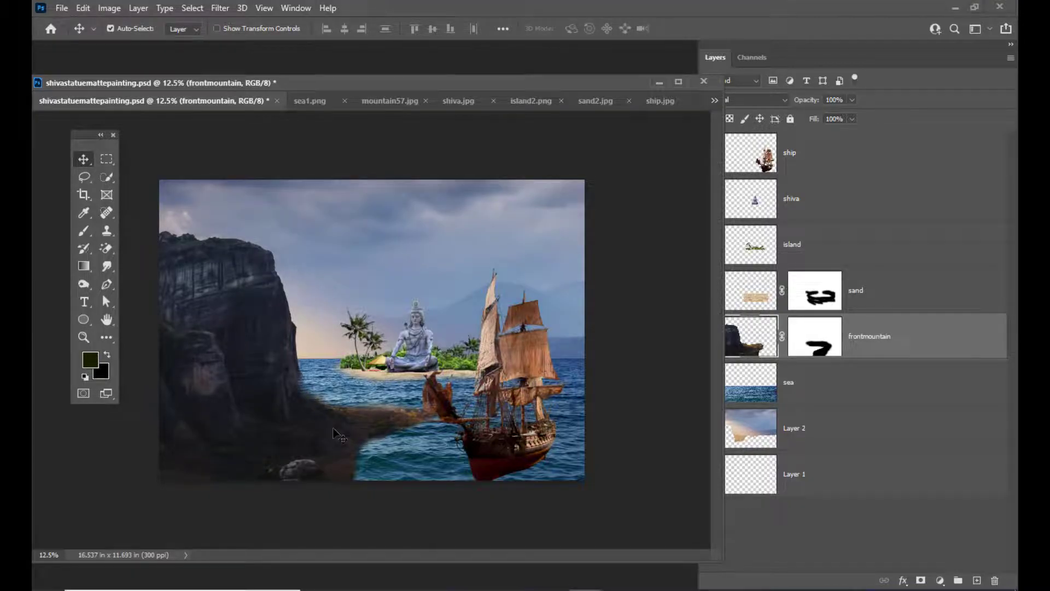
{"action": "left_click_drag", "start_coordinate": [504, 81], "coordinate": [545, 86]}
{"action": "key", "text": "ctrl+minus"}
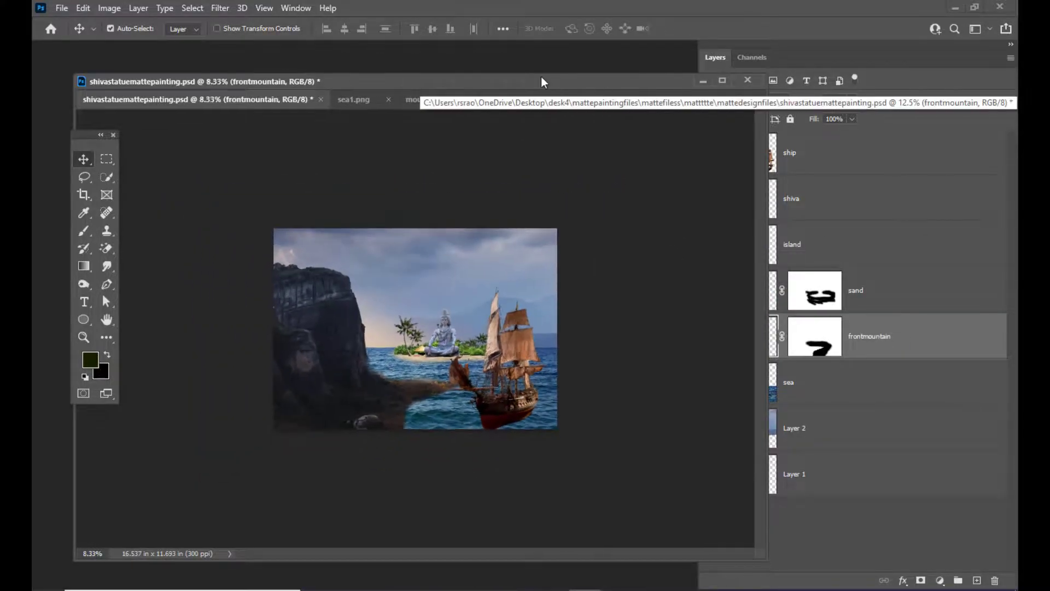
{"action": "key", "text": "ctrl+plus"}
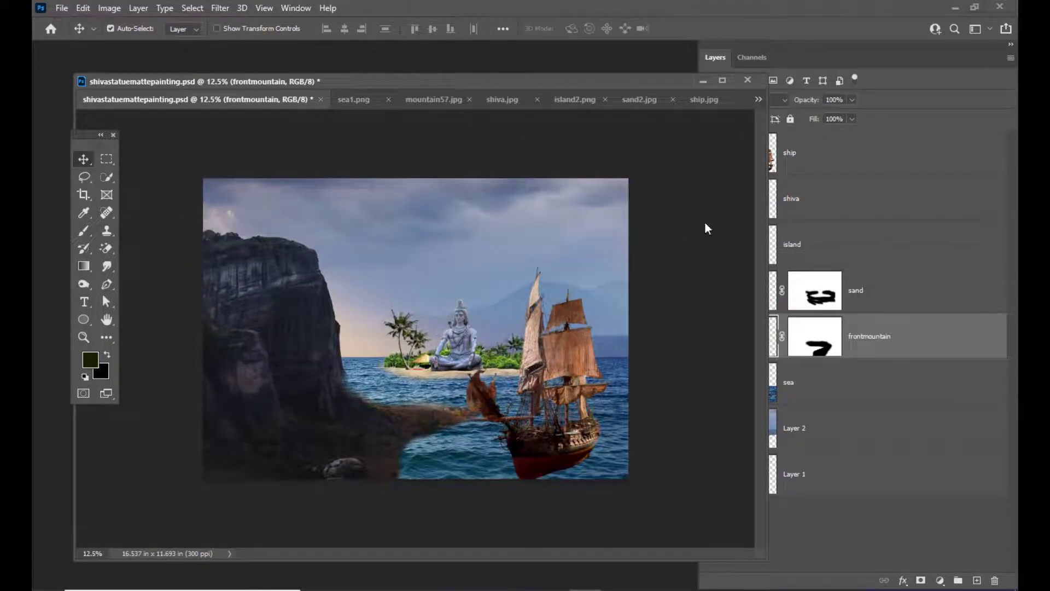
{"action": "left_click_drag", "start_coordinate": [498, 82], "coordinate": [487, 82]}
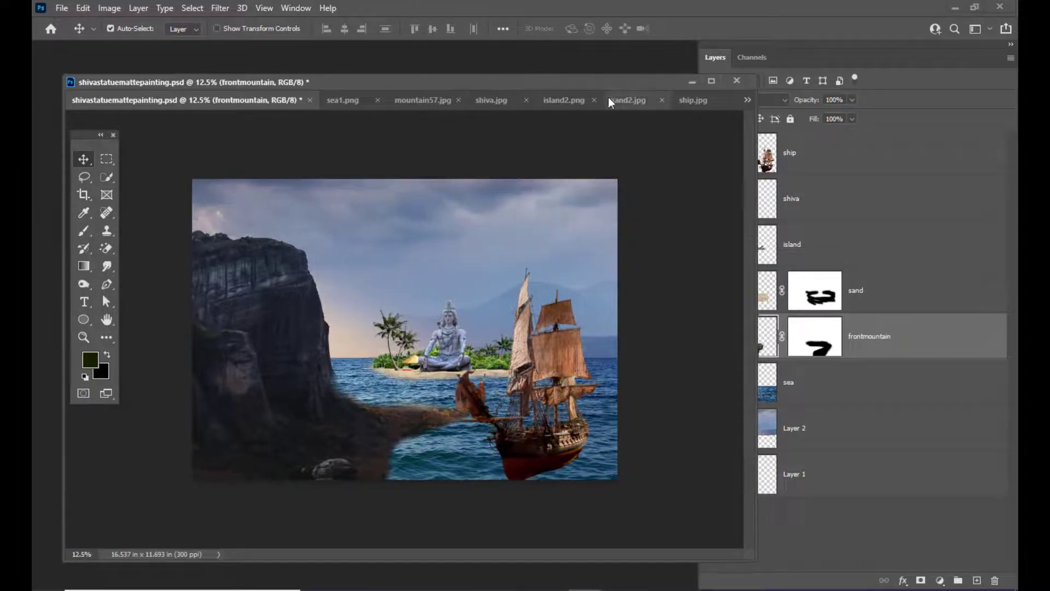
{"action": "left_click_drag", "start_coordinate": [585, 82], "coordinate": [548, 87]}
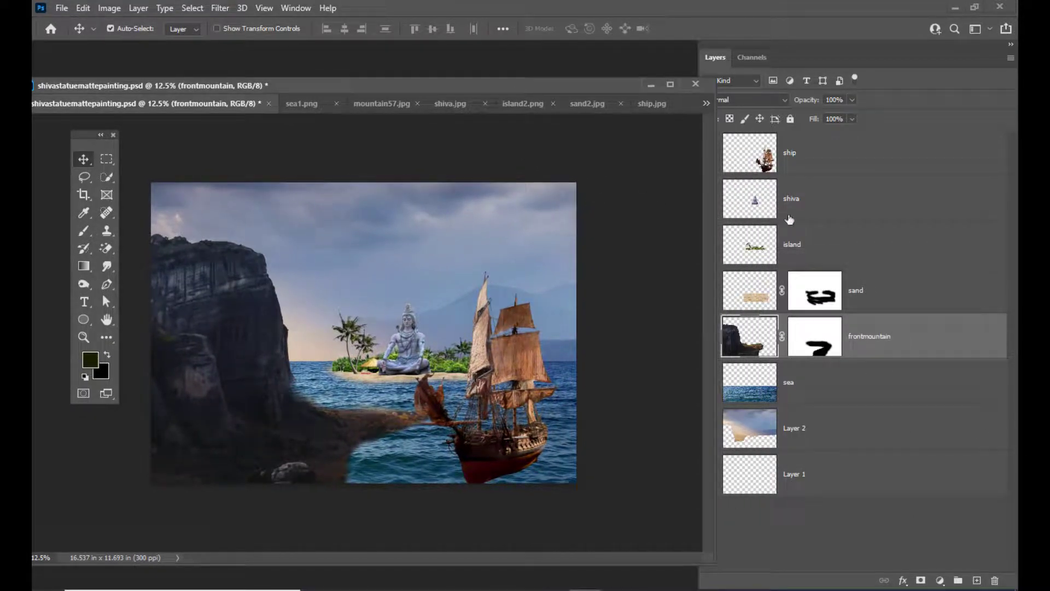
Step: Rename Layer 2, which holds the cloudy background, as "sky"
{"action": "left_click", "coordinate": [888, 431]}
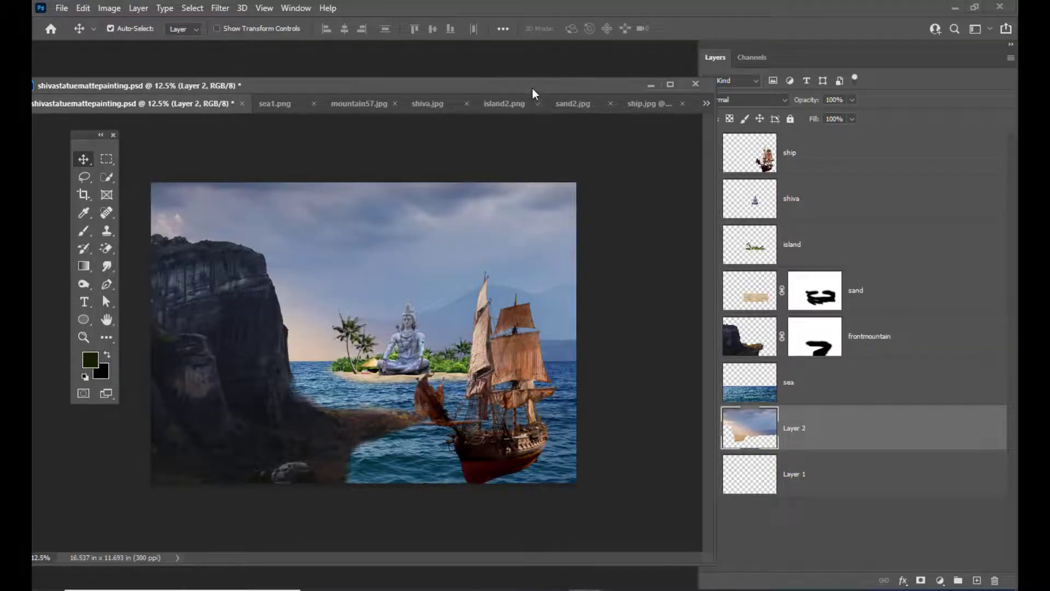
{"action": "left_click_drag", "start_coordinate": [536, 93], "coordinate": [544, 90]}
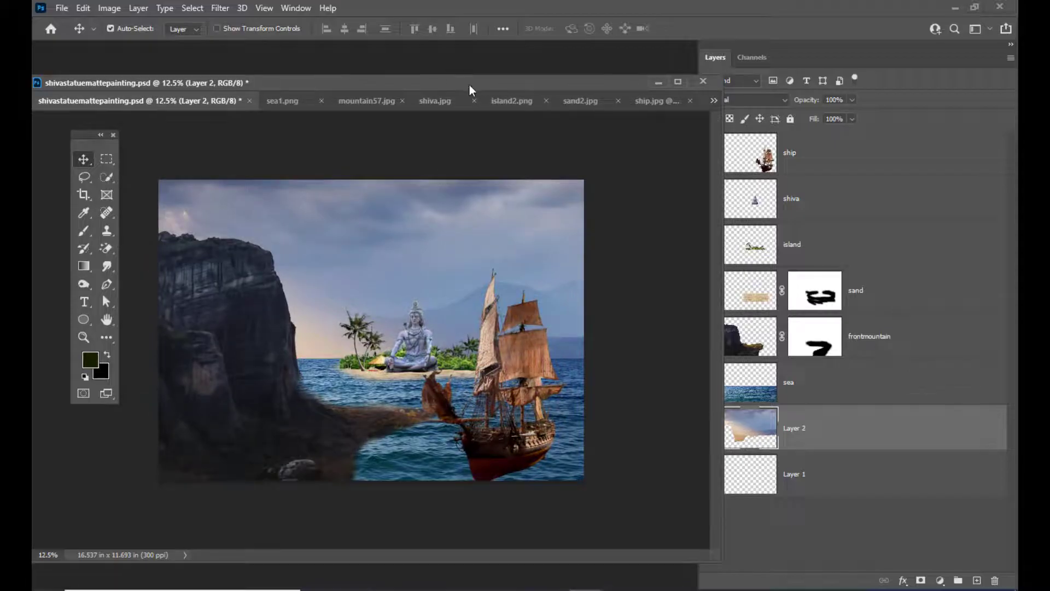
{"action": "left_click_drag", "start_coordinate": [470, 90], "coordinate": [421, 91]}
{"action": "double_click", "coordinate": [803, 430]}
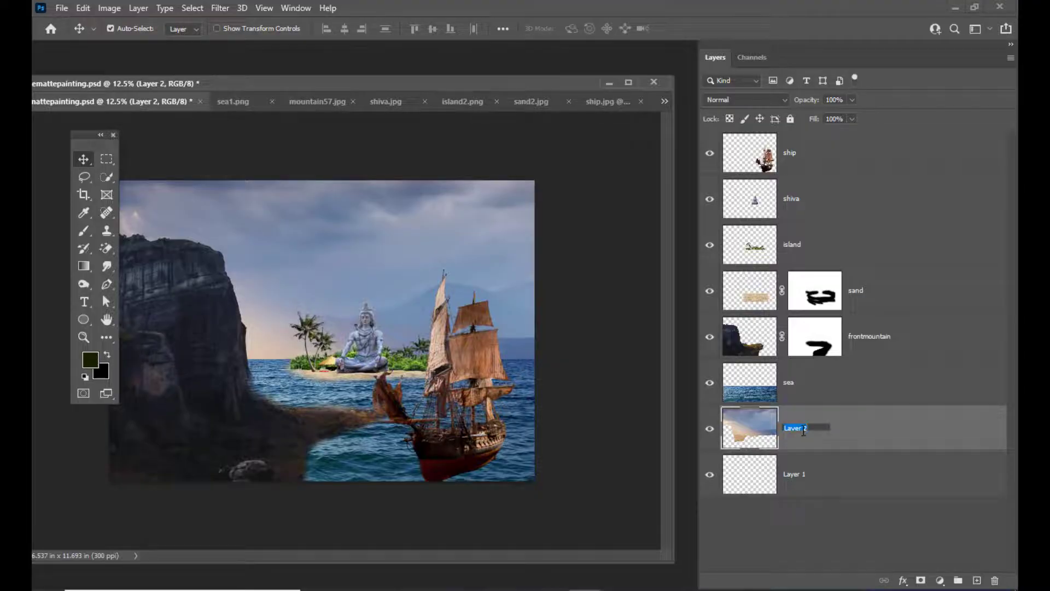
{"action": "type", "text": "sky"}
{"action": "key", "text": "Return"}
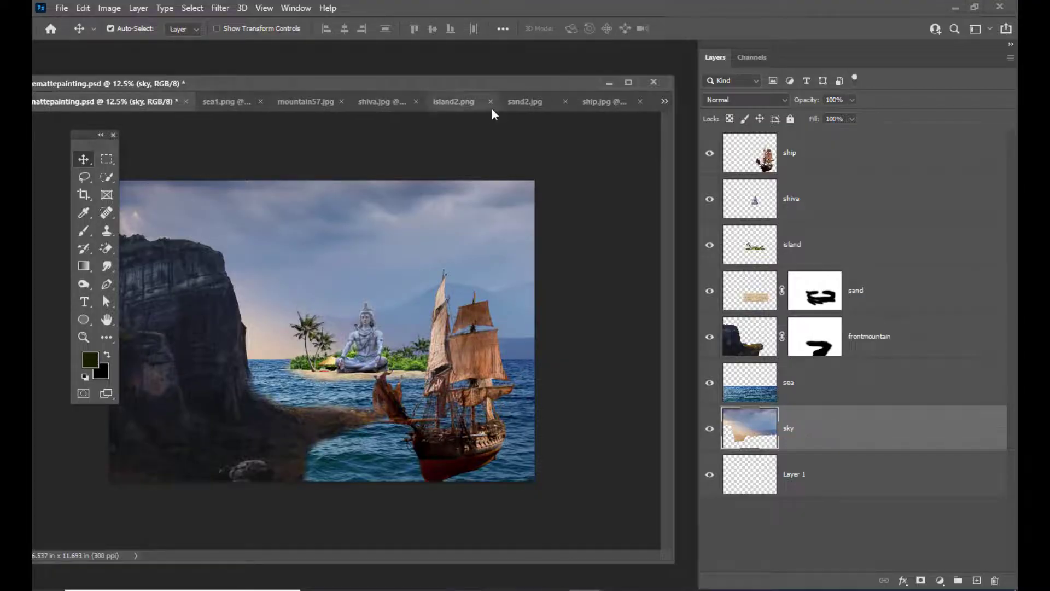
Step: Add a new empty layer directly above the sky layer
{"action": "mouse_move", "coordinate": [466, 89]}
{"action": "left_mouse_down"}
{"action": "mouse_move", "coordinate": [486, 89]}
{"action": "mouse_move", "coordinate": [447, 87]}
{"action": "left_mouse_up"}
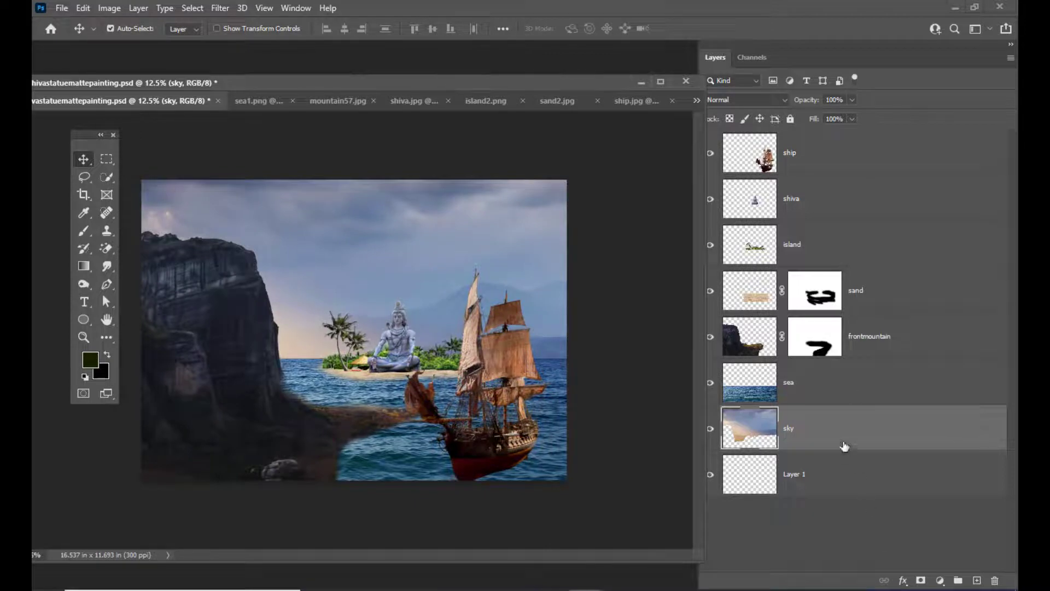
{"action": "left_click_drag", "start_coordinate": [458, 85], "coordinate": [459, 87]}
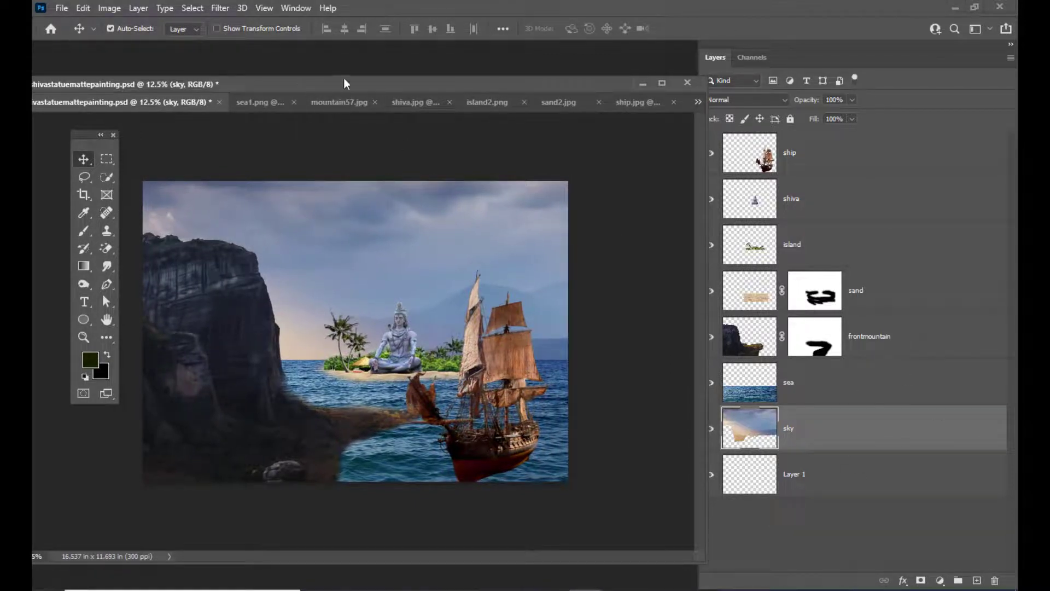
{"action": "left_click_drag", "start_coordinate": [357, 84], "coordinate": [410, 85]}
{"action": "left_click_drag", "start_coordinate": [487, 89], "coordinate": [499, 88]}
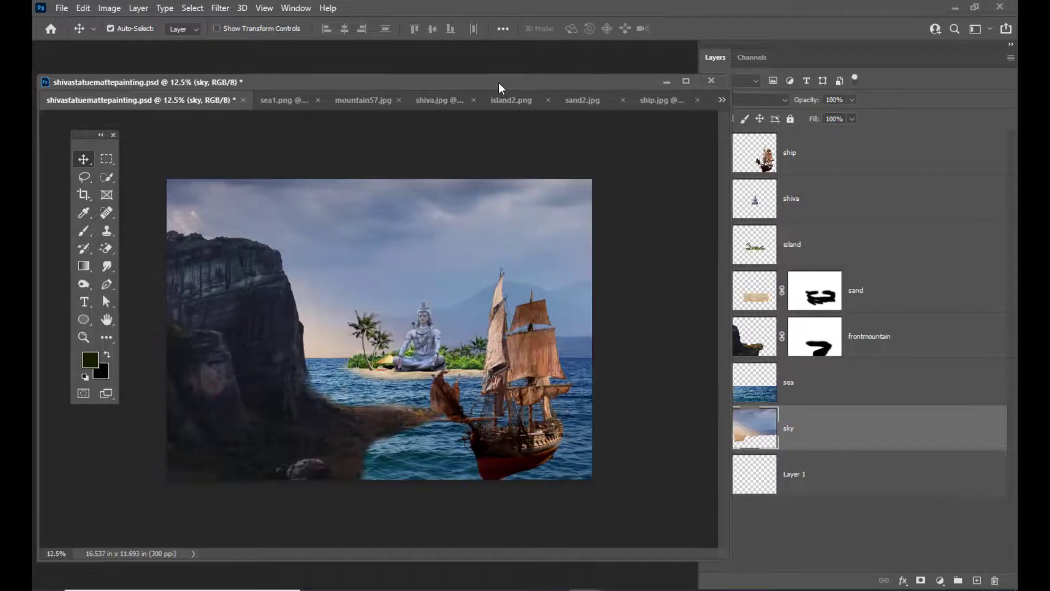
{"action": "left_click", "coordinate": [976, 580]}
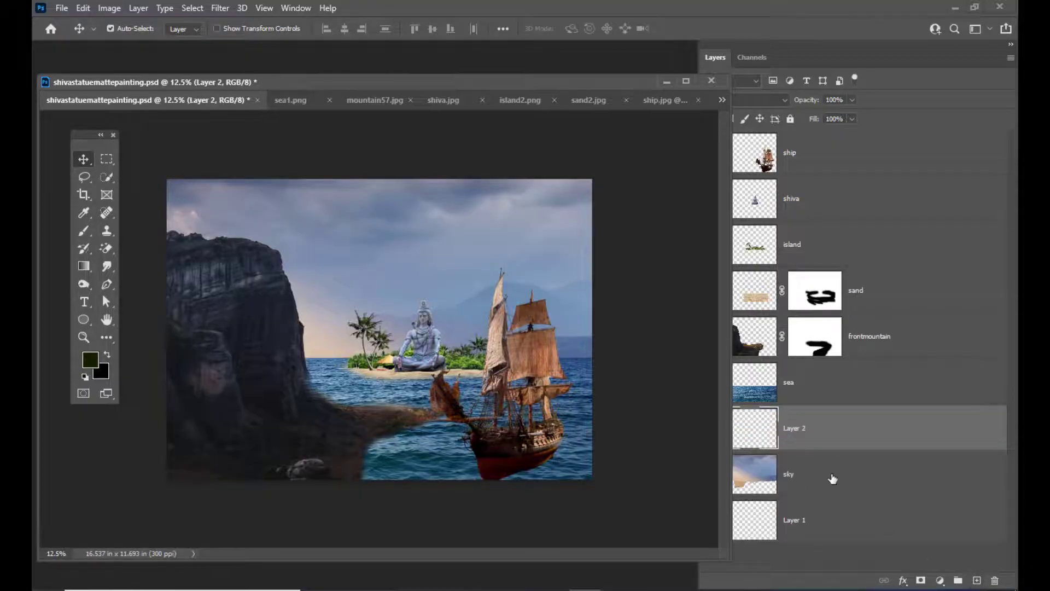
Step: Switch to the Brush tool and set its painting mode to Normal
{"action": "left_click_drag", "start_coordinate": [284, 82], "coordinate": [259, 81]}
{"action": "right_click", "coordinate": [82, 234]}
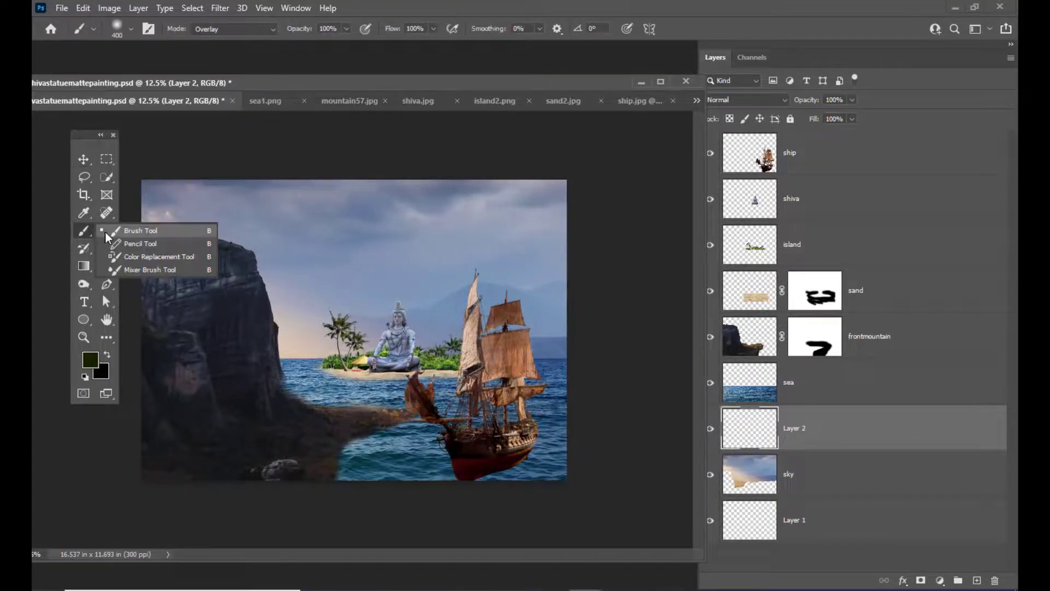
{"action": "left_click", "coordinate": [105, 232]}
{"action": "left_click", "coordinate": [230, 29]}
{"action": "left_click", "coordinate": [229, 41]}
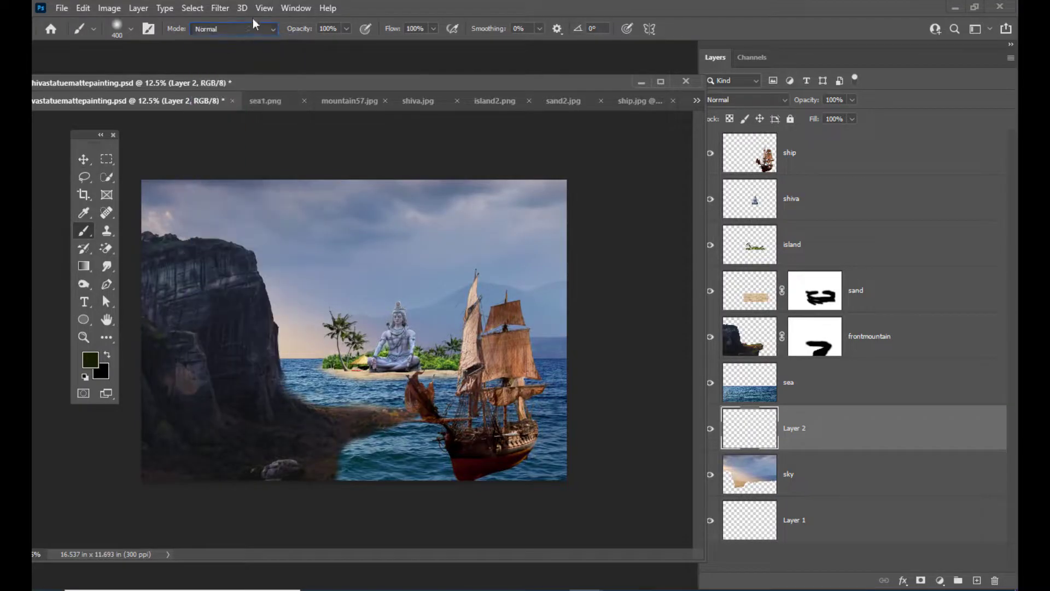
Step: Change the blending mode of the empty Layer 2 above the sky to Linear Dodge (Add)
{"action": "left_click_drag", "start_coordinate": [288, 82], "coordinate": [293, 82]}
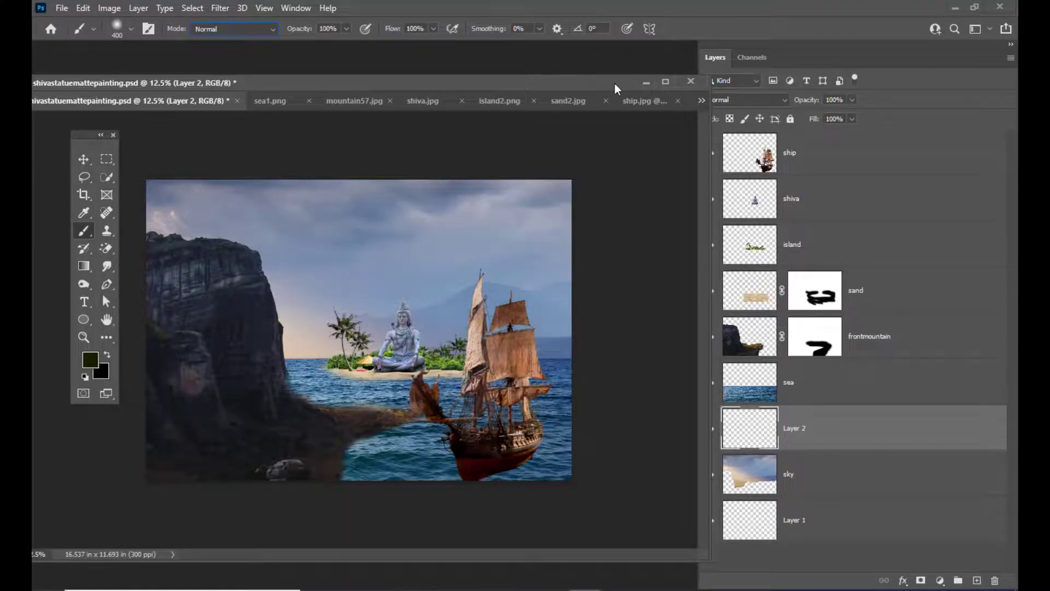
{"action": "left_click_drag", "start_coordinate": [603, 83], "coordinate": [558, 90]}
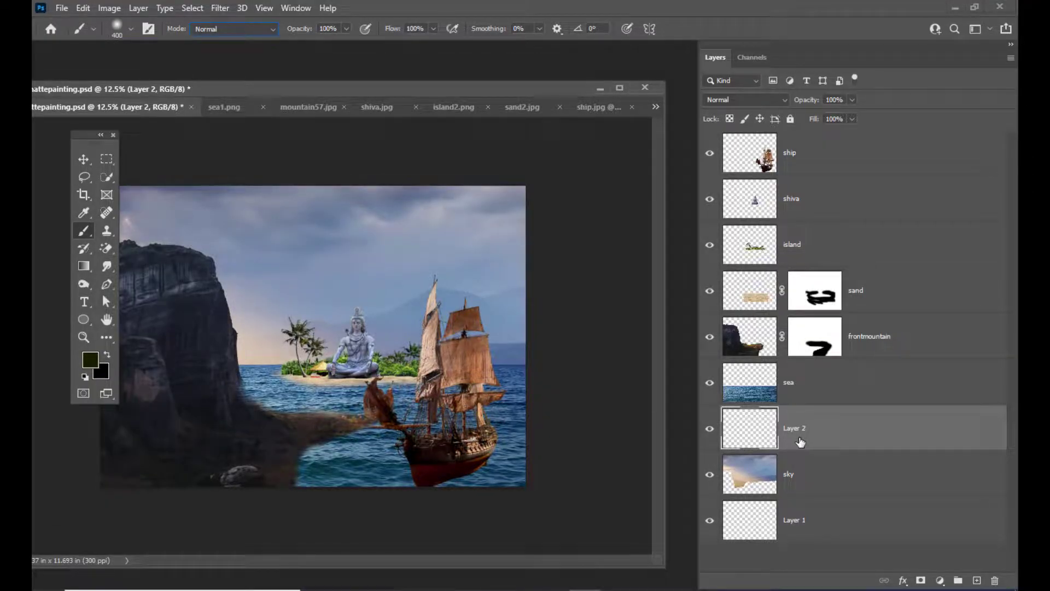
{"action": "left_click", "coordinate": [739, 101]}
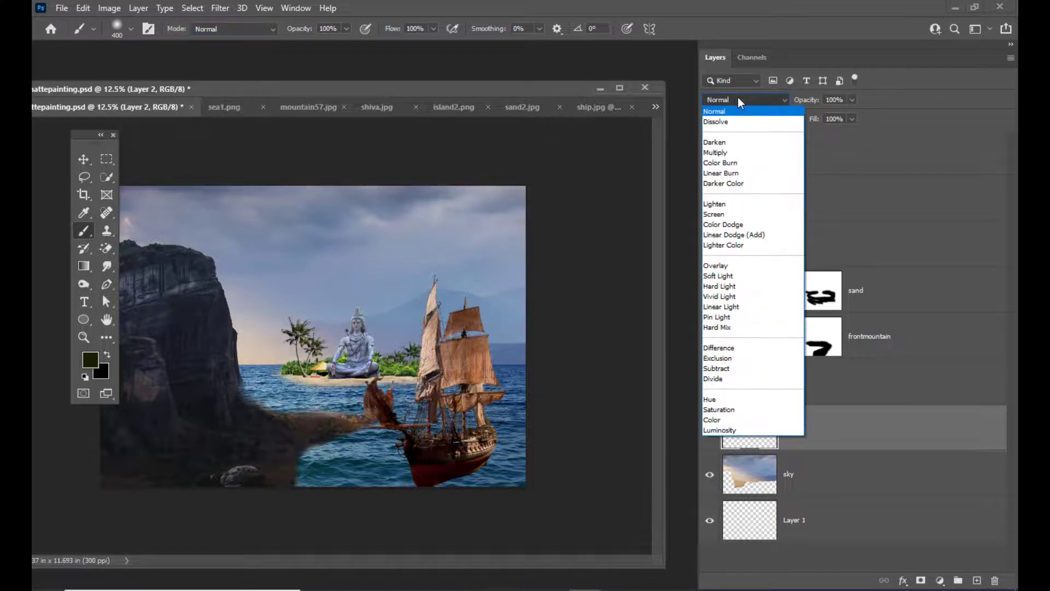
{"action": "left_click", "coordinate": [733, 234]}
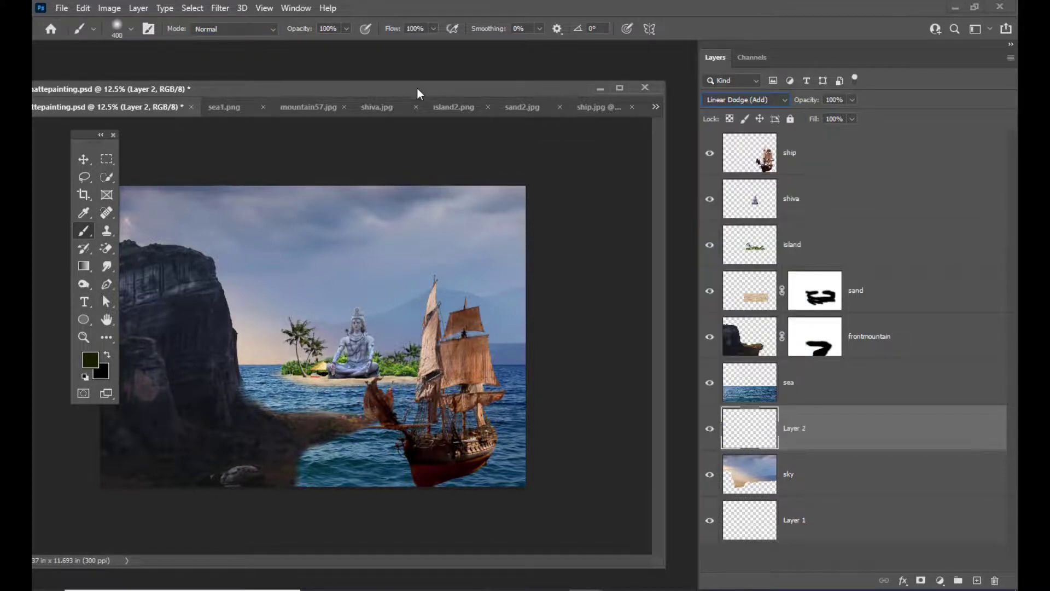
{"action": "left_click_drag", "start_coordinate": [417, 87], "coordinate": [467, 89]}
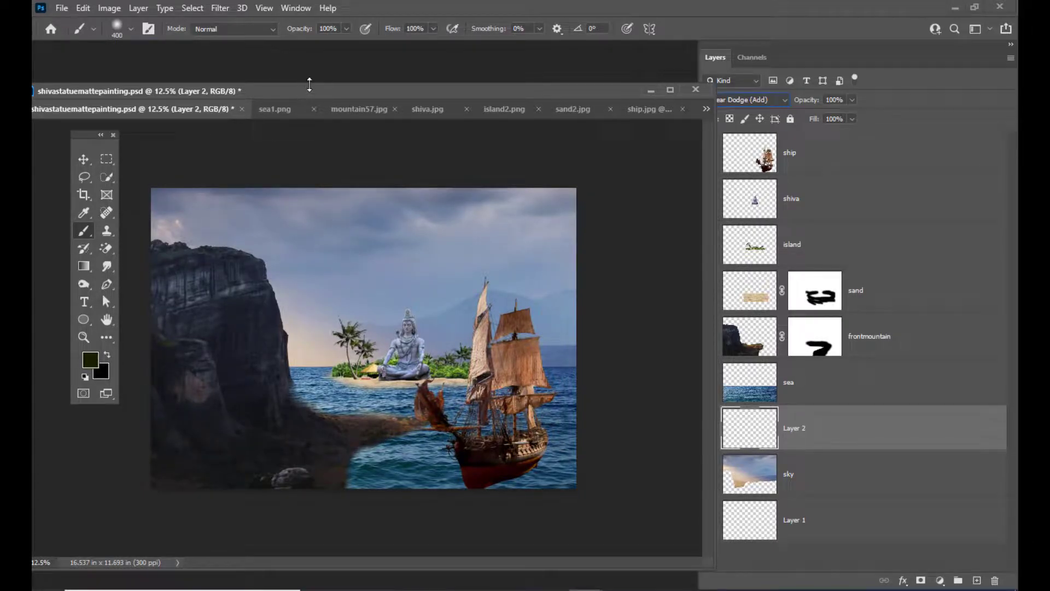
Step: Set the foreground color to white, ffffff
{"action": "left_click", "coordinate": [90, 359]}
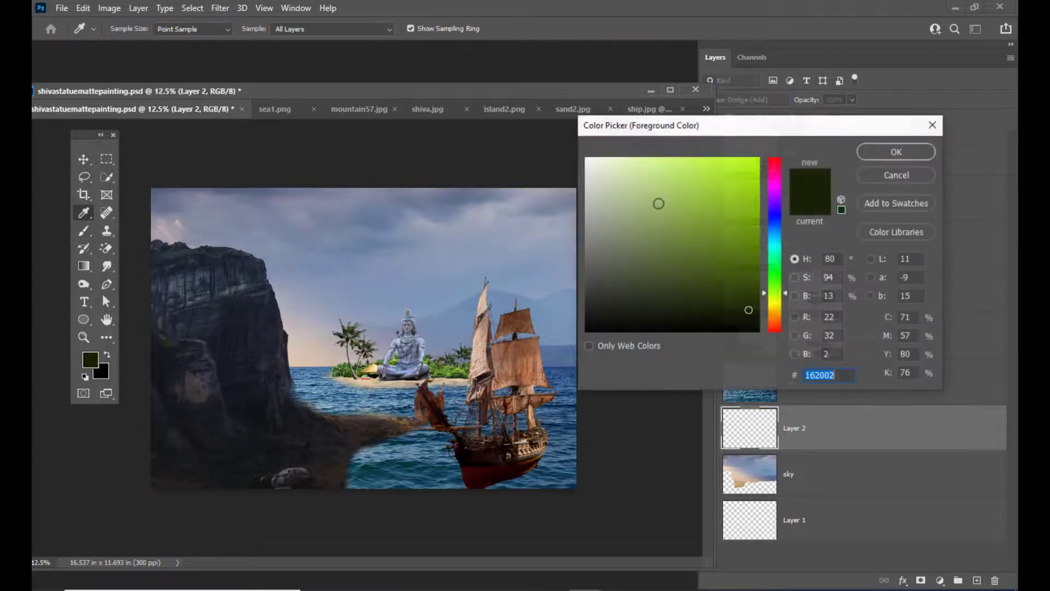
{"action": "type", "text": "ffffff"}
{"action": "left_click", "coordinate": [873, 148]}
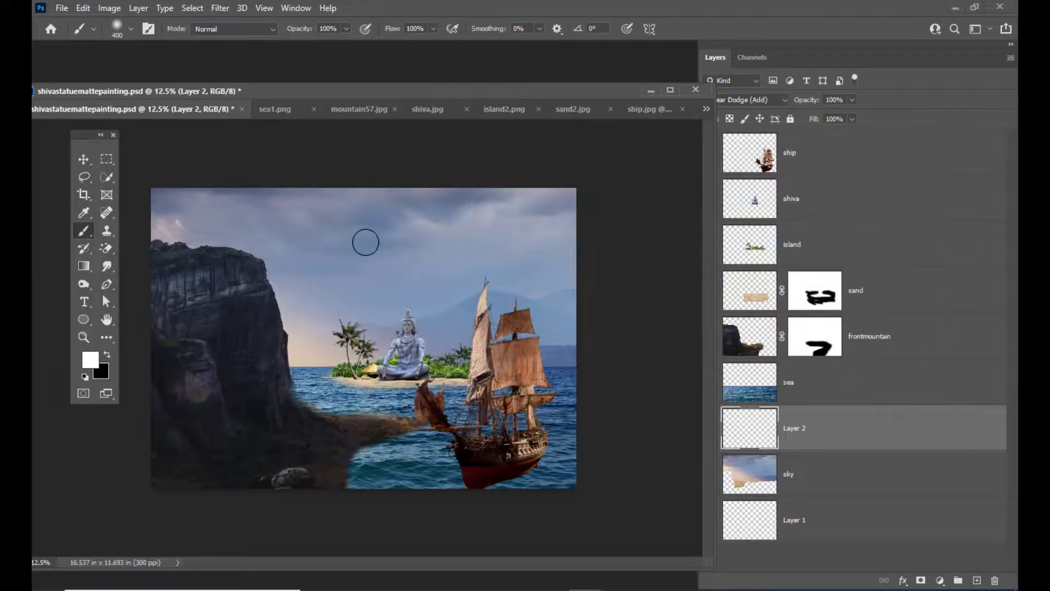
Step: Enlarge the soft brush to 700 px and dab one white sun glow in the sky between the cliff and the ship
{"action": "left_click", "coordinate": [329, 241]}
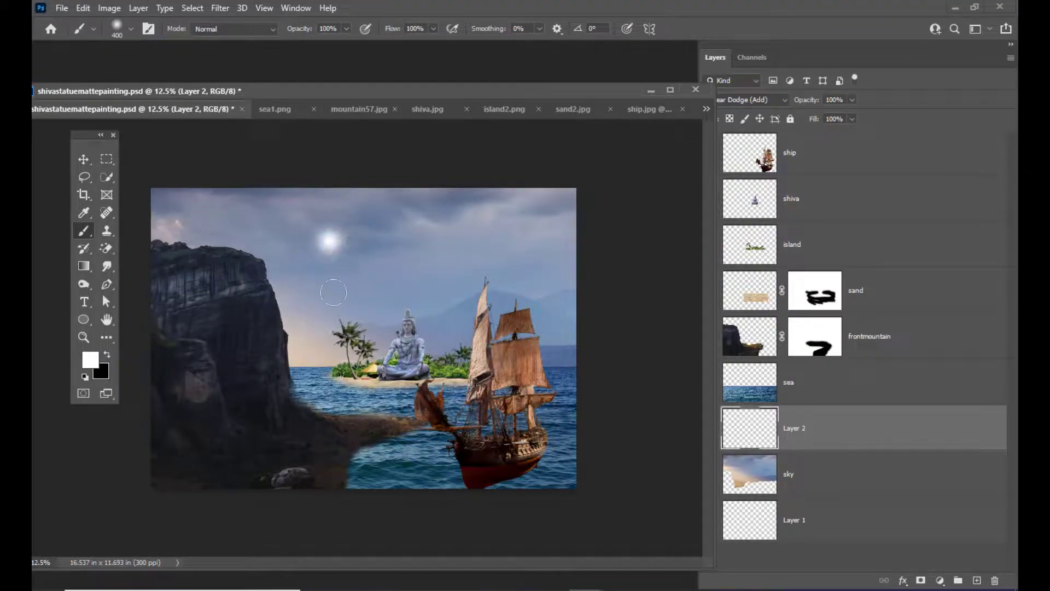
{"action": "key", "text": "ctrl+z"}
{"action": "key", "text": "bracketright"}
{"action": "key", "text": "bracketright"}
{"action": "key", "text": "bracketright"}
{"action": "key", "text": "bracketright"}
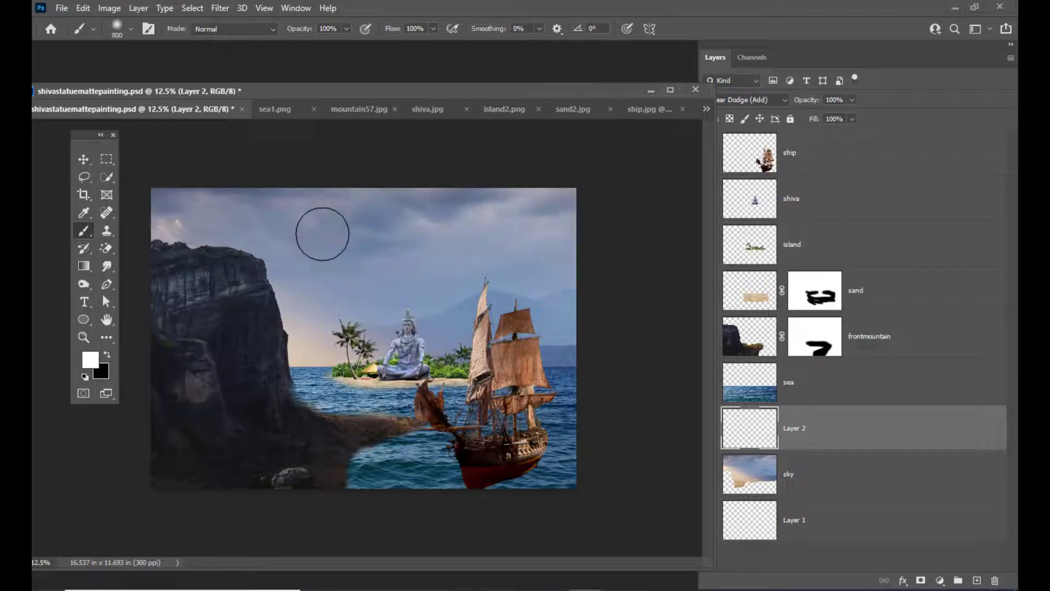
{"action": "key", "text": "bracketleft"}
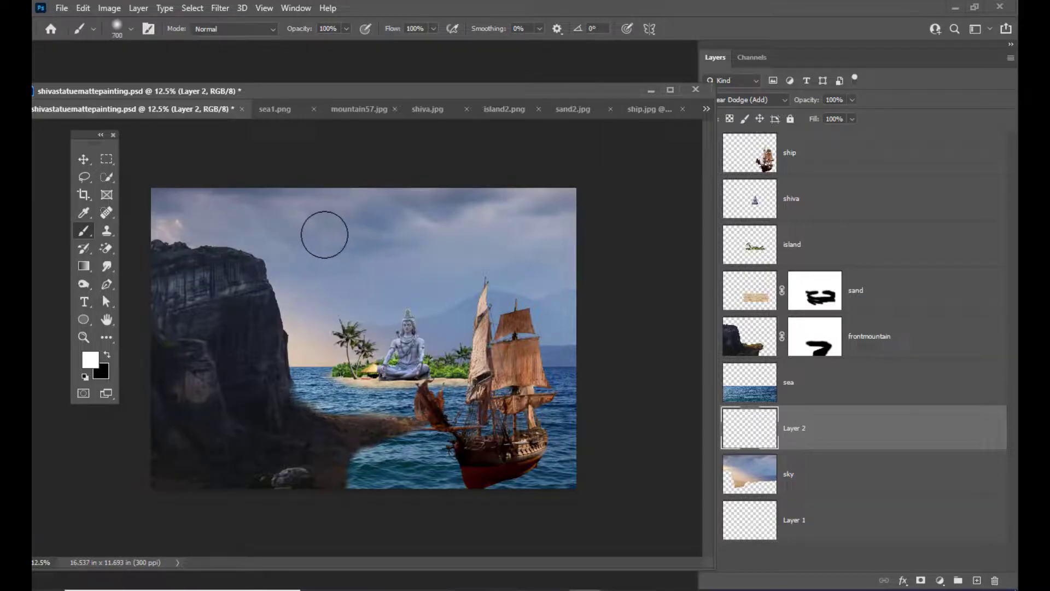
{"action": "left_click", "coordinate": [324, 235]}
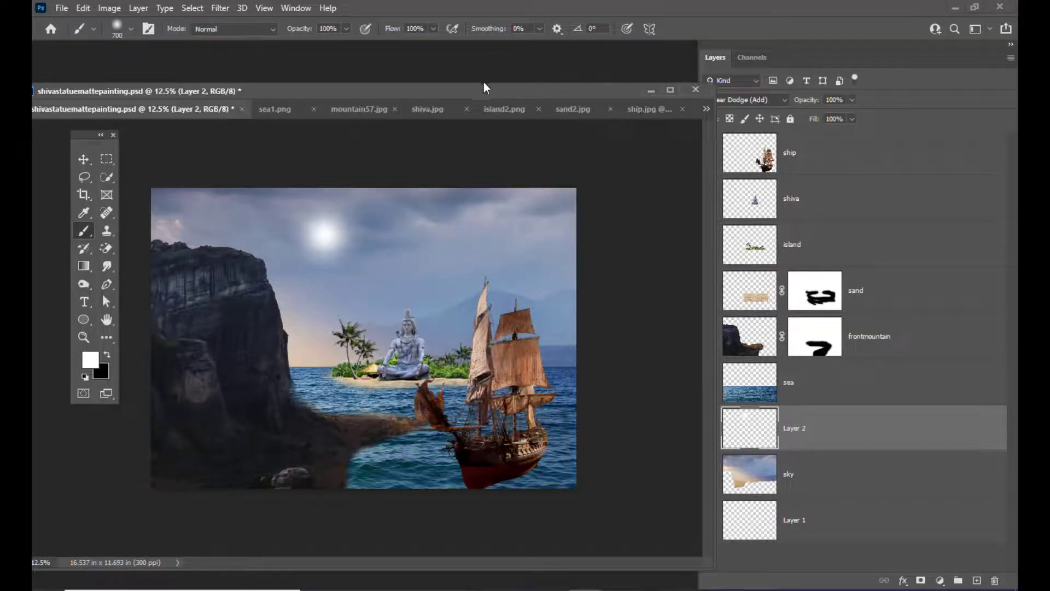
Step: Add a new layer above the sun glow layer and set its blending mode to Linear Dodge (Add)
{"action": "left_click", "coordinate": [977, 580]}
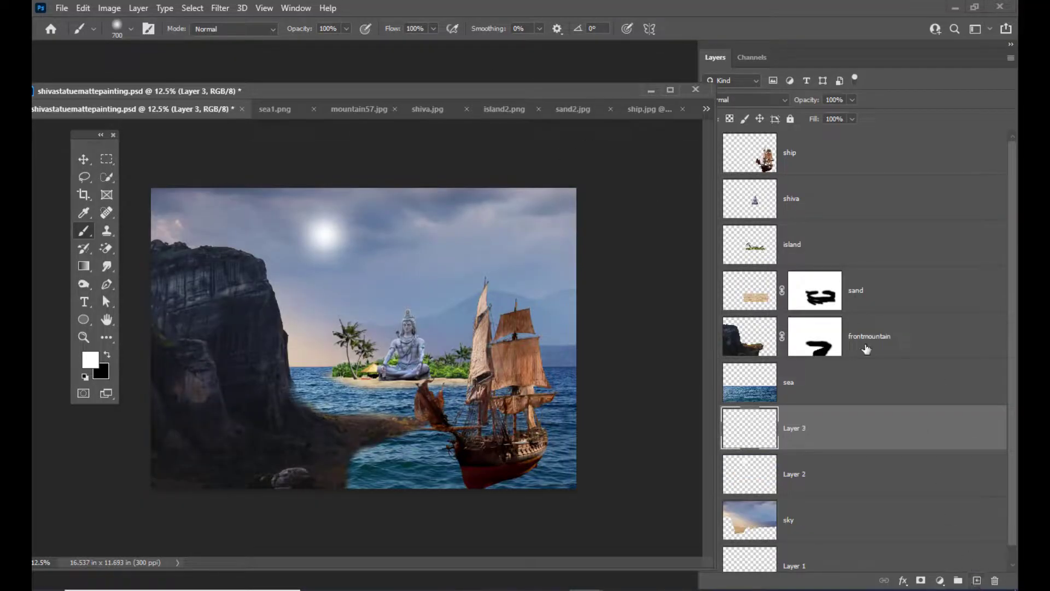
{"action": "left_click", "coordinate": [764, 103]}
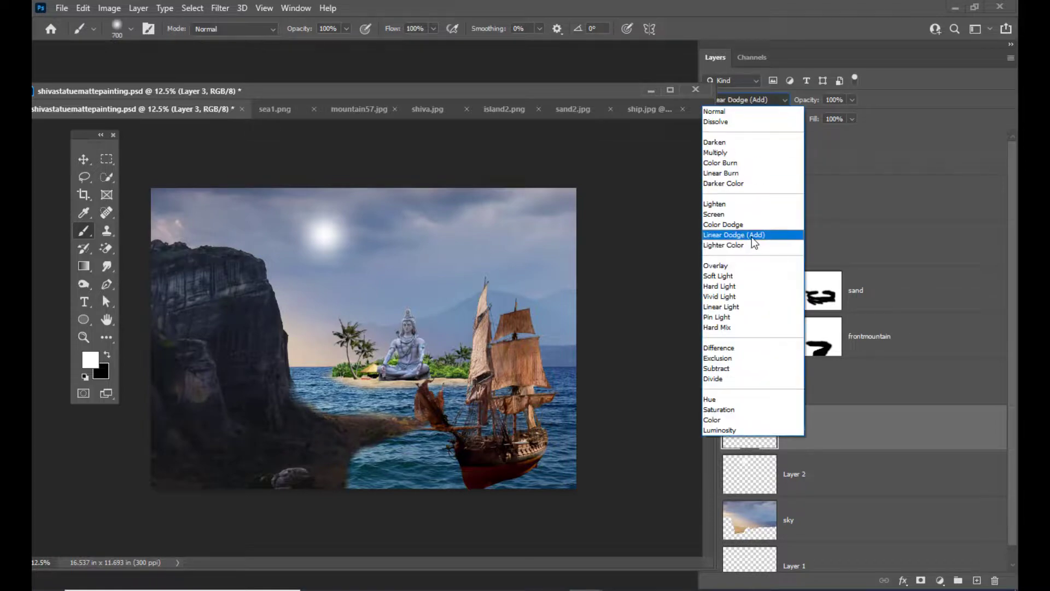
{"action": "left_click", "coordinate": [751, 238]}
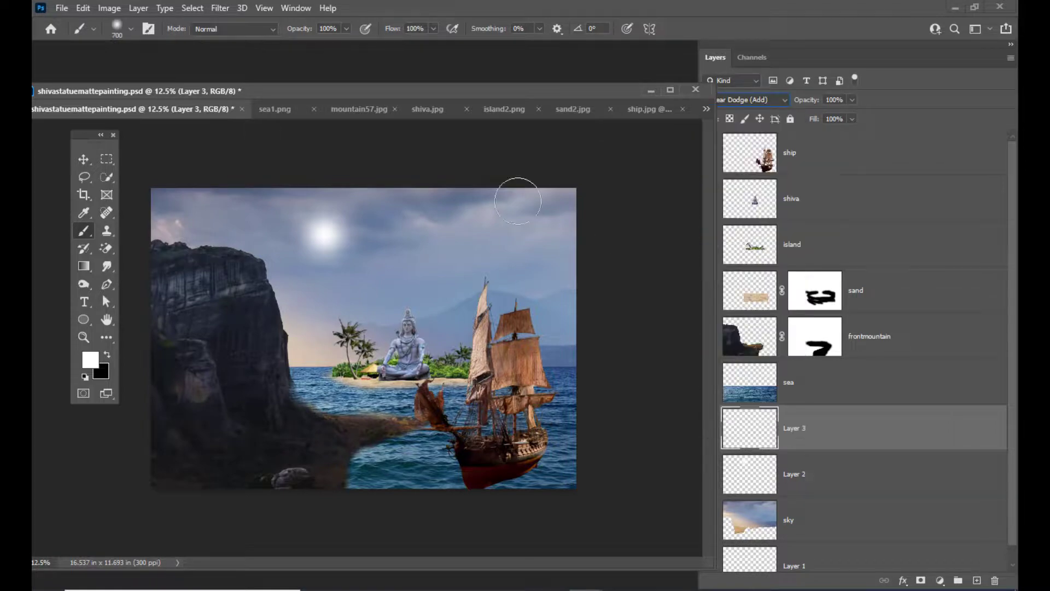
Step: Switch to the Hard Round brush and reduce its size to 250 px, about the width of the sun's core
{"action": "left_click", "coordinate": [327, 234]}
{"action": "left_click_drag", "start_coordinate": [425, 93], "coordinate": [480, 90]}
{"action": "left_click", "coordinate": [117, 29]}
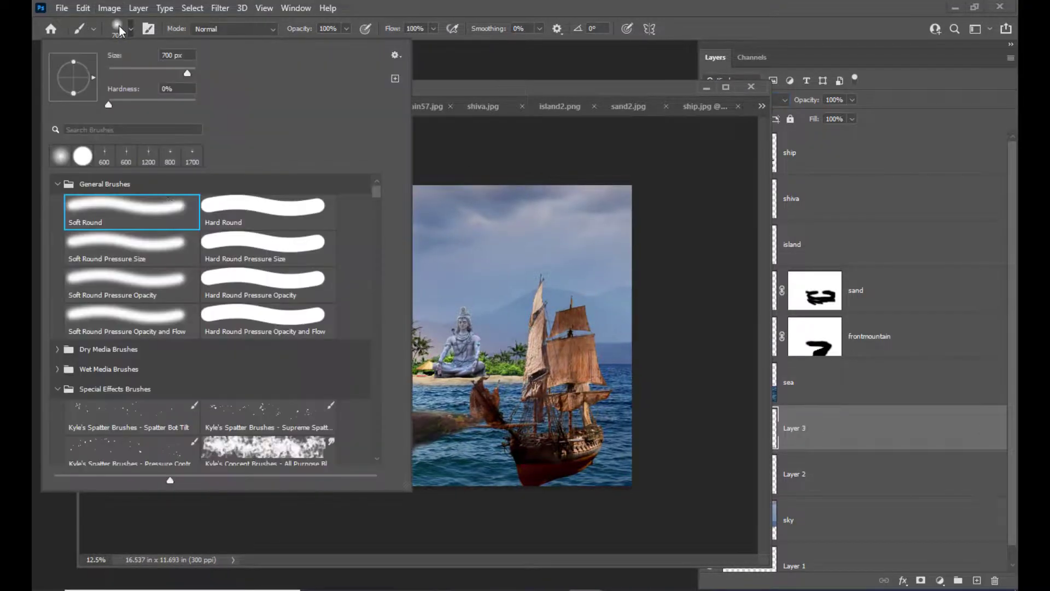
{"action": "left_click", "coordinate": [244, 208]}
{"action": "left_click", "coordinate": [512, 87]}
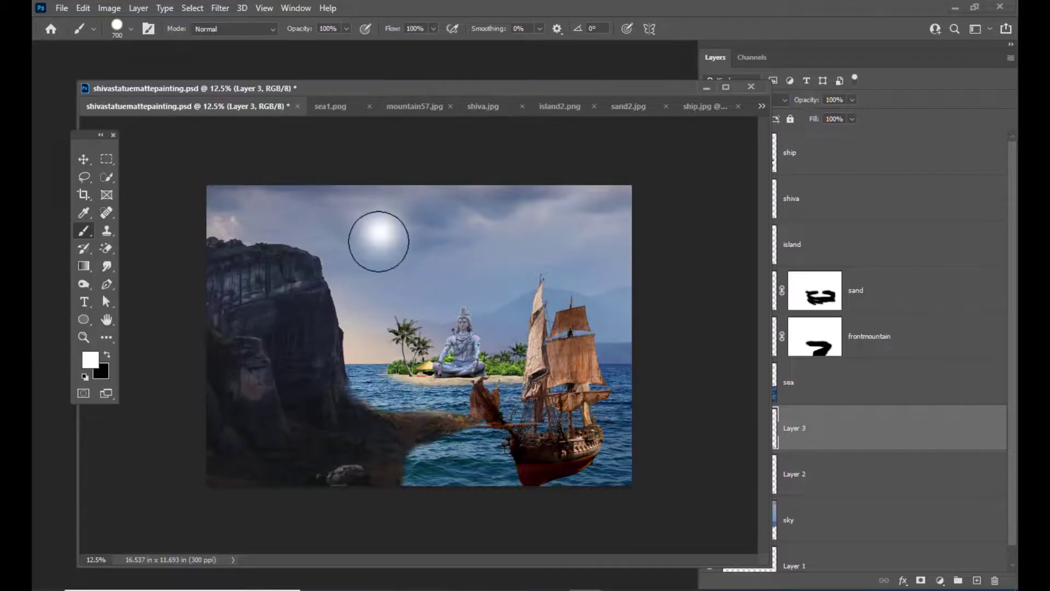
{"action": "key", "text": "bracketleft"}
{"action": "key", "text": "bracketleft"}
{"action": "key", "text": "bracketleft"}
{"action": "key", "text": "bracketleft"}
{"action": "key", "text": "bracketleft"}
{"action": "key", "text": "bracketleft"}
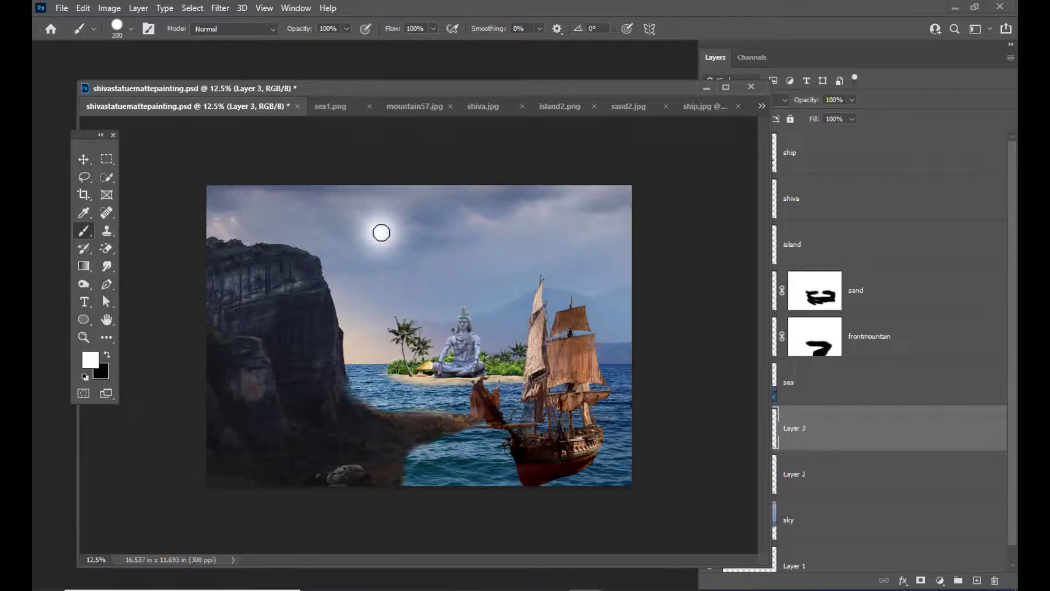
{"action": "key", "text": "bracketright"}
{"action": "key", "text": "bracketleft"}
Step: Lower the brush flow to 25% and dab a faint white disc at the center of the sun glow
{"action": "left_click", "coordinate": [383, 232]}
{"action": "key", "text": "ctrl+z"}
{"action": "left_click", "coordinate": [433, 29]}
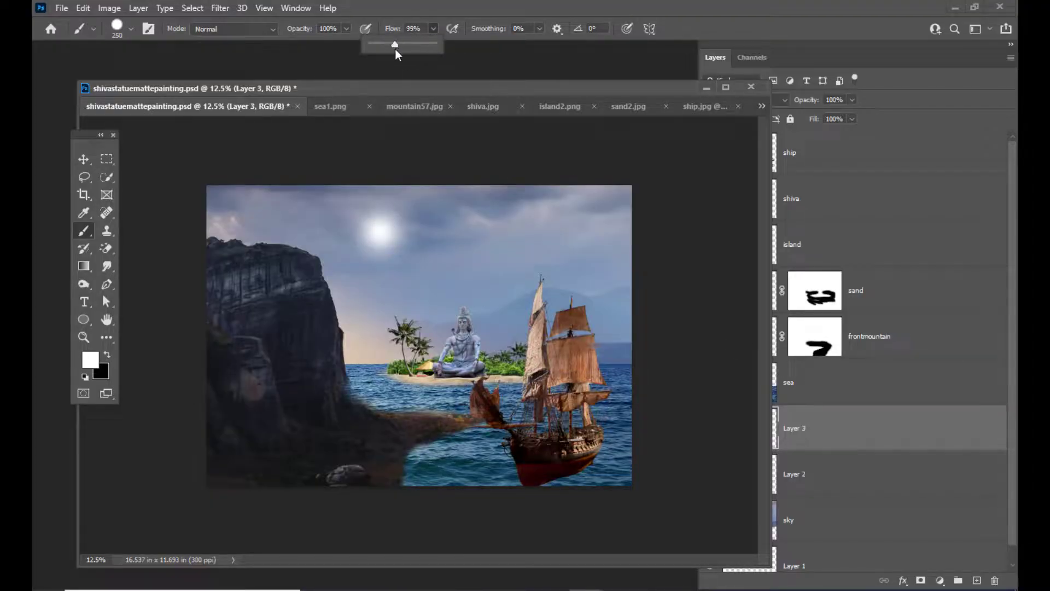
{"action": "left_click_drag", "start_coordinate": [387, 50], "coordinate": [385, 51]}
{"action": "left_click", "coordinate": [382, 232]}
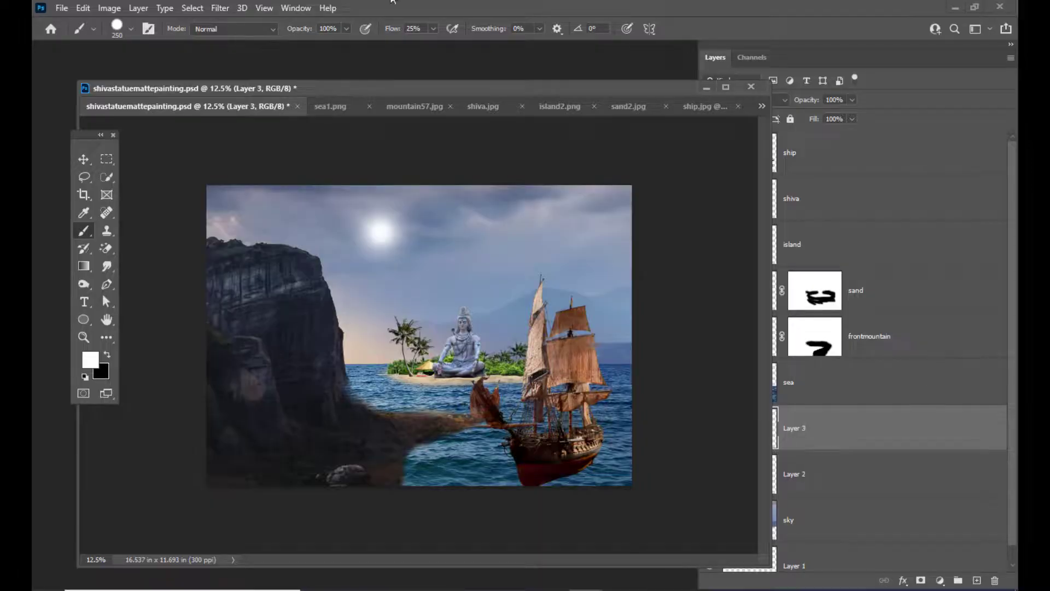
Step: Add a linear white-to-transparent Gradient Fill layer directly above the ship layer
{"action": "left_click_drag", "start_coordinate": [503, 90], "coordinate": [487, 83]}
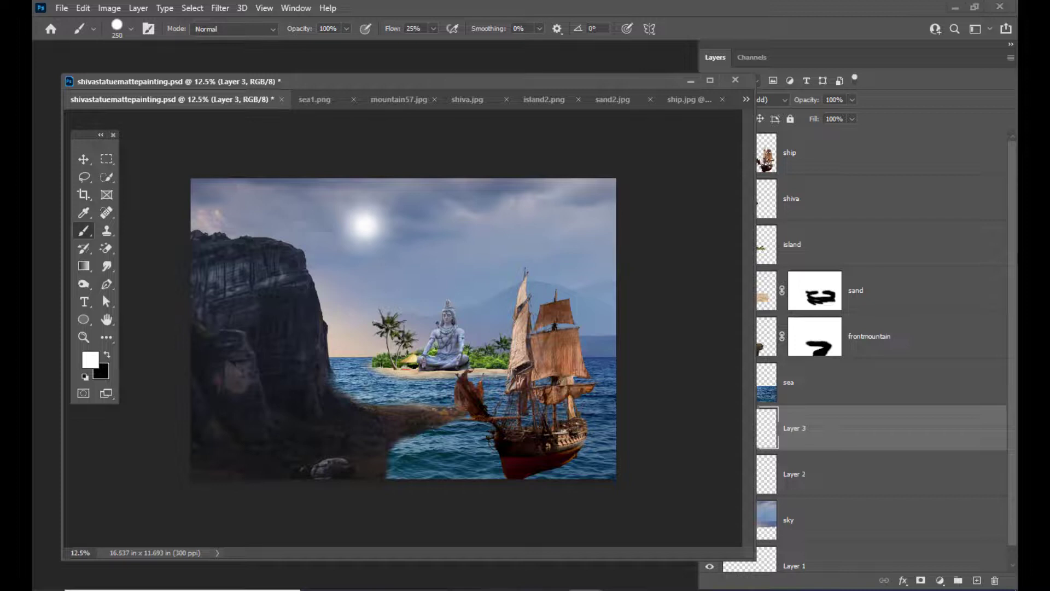
{"action": "mouse_move", "coordinate": [504, 80]}
{"action": "left_mouse_down"}
{"action": "mouse_move", "coordinate": [480, 74]}
{"action": "mouse_move", "coordinate": [494, 74]}
{"action": "left_mouse_up"}
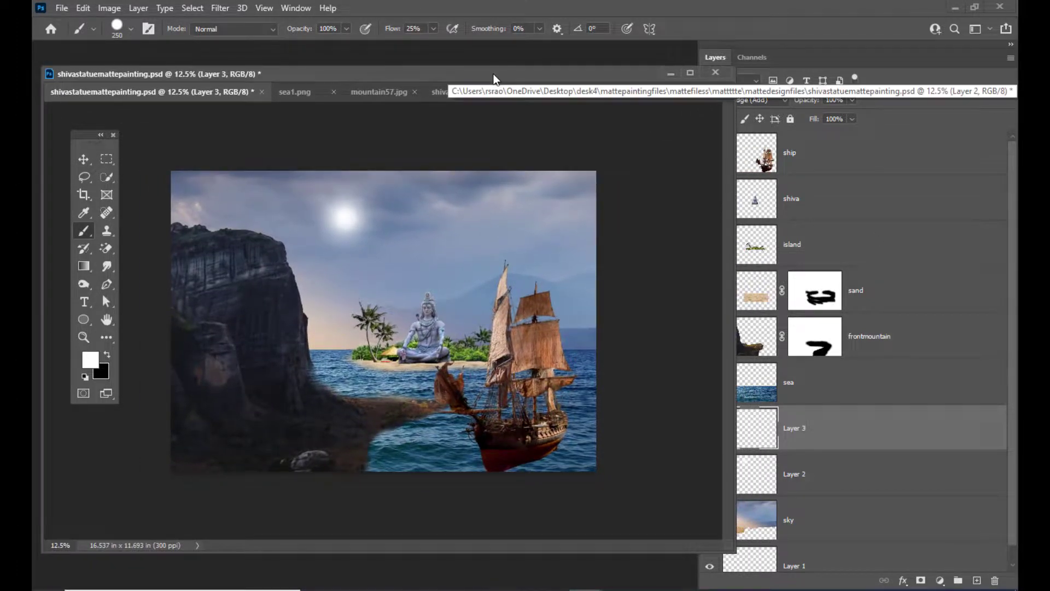
{"action": "left_click", "coordinate": [902, 153]}
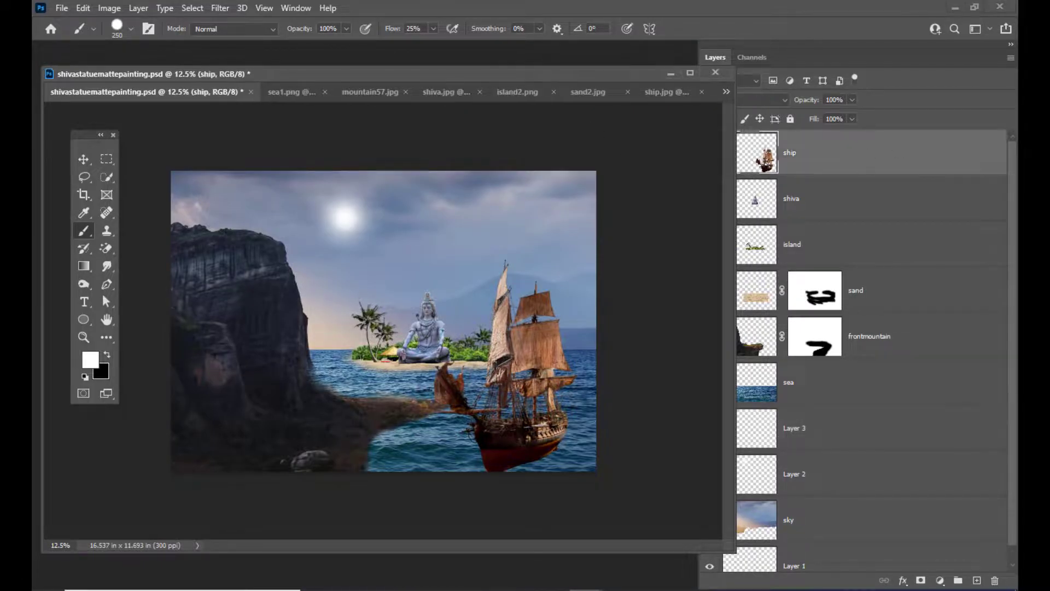
{"action": "left_click_drag", "start_coordinate": [544, 76], "coordinate": [504, 75]}
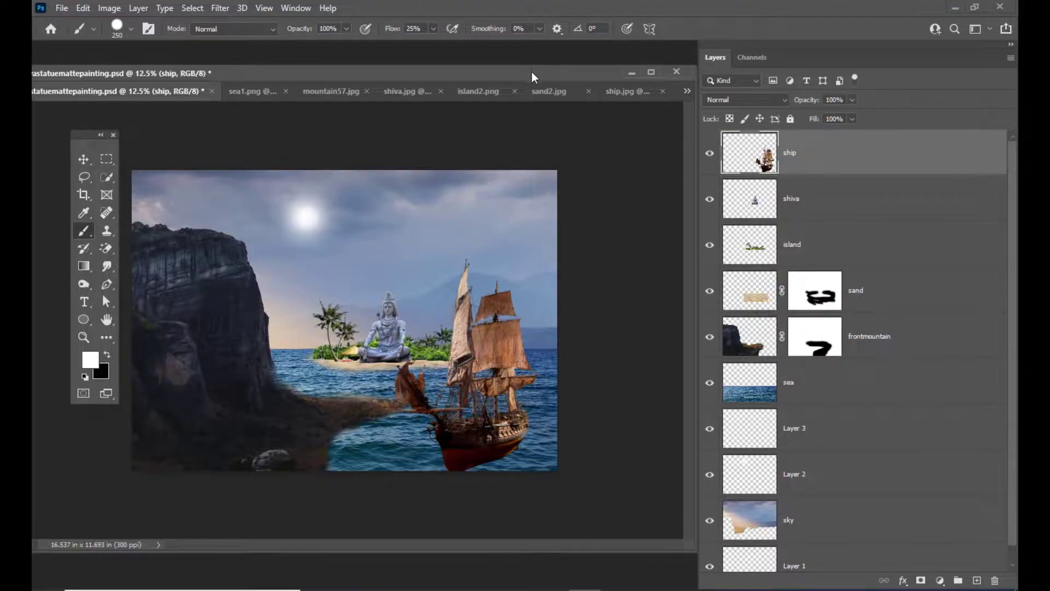
{"action": "left_click_drag", "start_coordinate": [535, 73], "coordinate": [551, 74]}
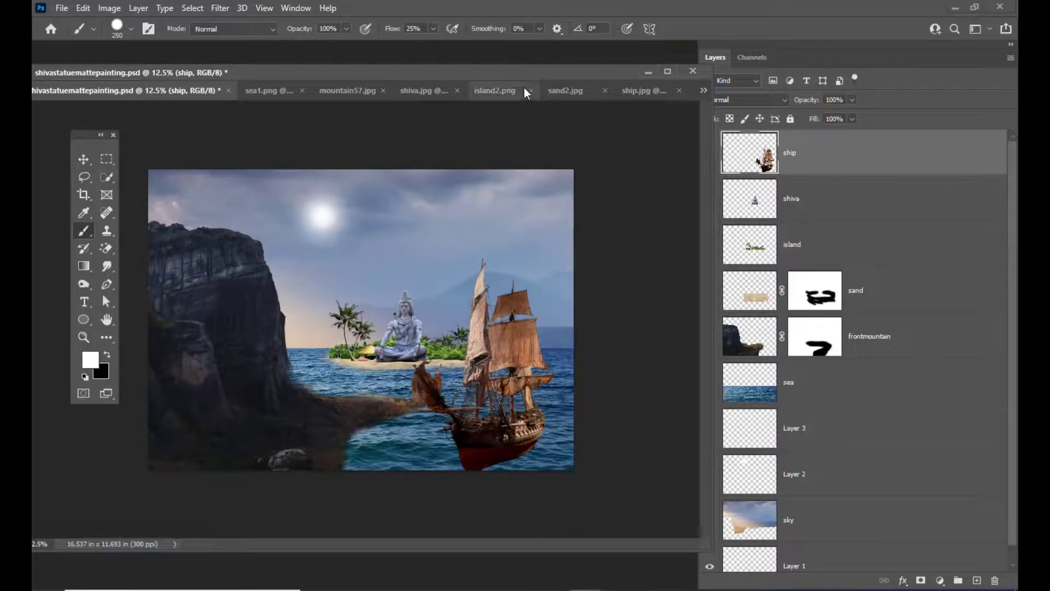
{"action": "left_click_drag", "start_coordinate": [550, 71], "coordinate": [533, 75]}
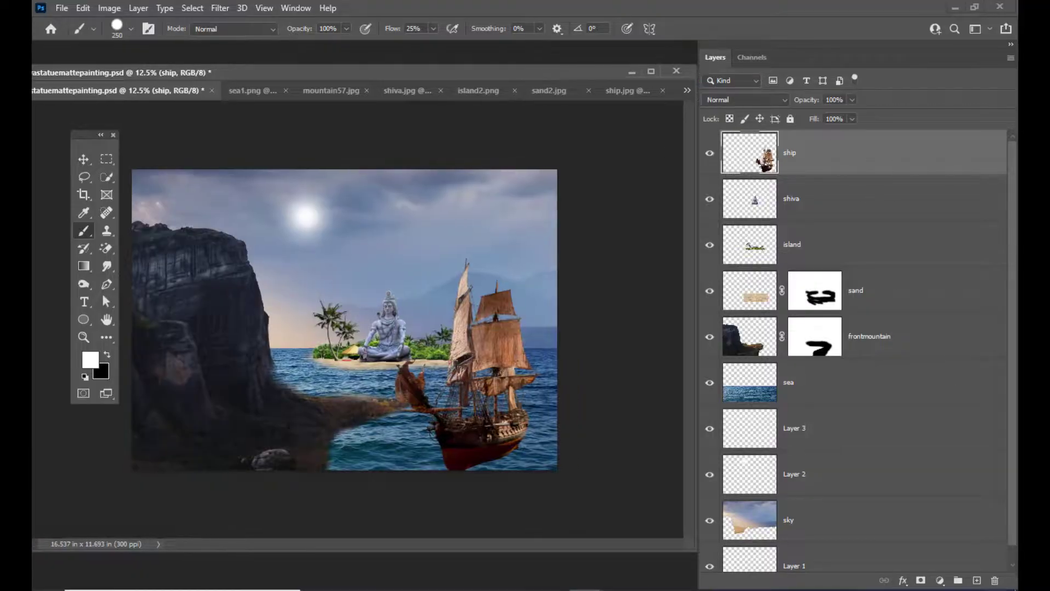
{"action": "left_click", "coordinate": [940, 580]}
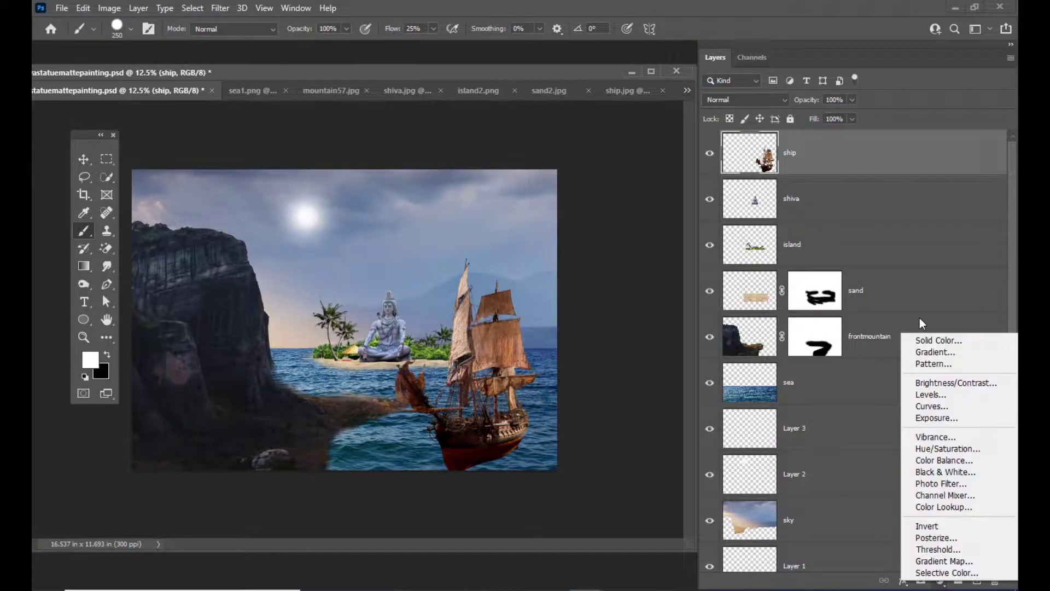
{"action": "left_click", "coordinate": [952, 353]}
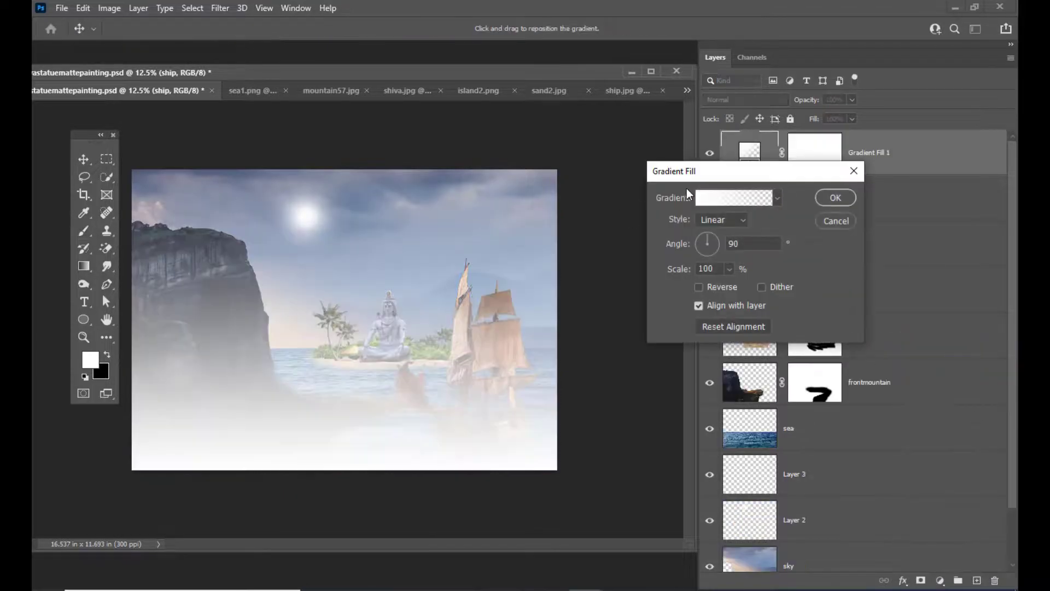
{"action": "left_click_drag", "start_coordinate": [692, 173], "coordinate": [659, 153]}
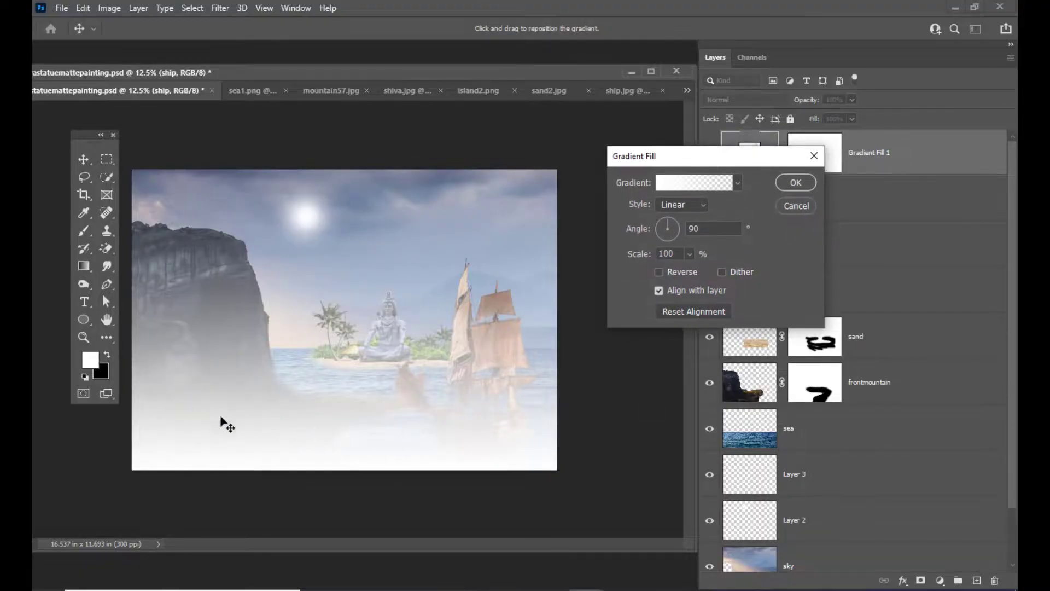
{"action": "left_click_drag", "start_coordinate": [676, 149], "coordinate": [672, 150]}
Step: Edit the fill's gradient and lower the opacity of its starting opacity stop to 80%
{"action": "left_click", "coordinate": [668, 185]}
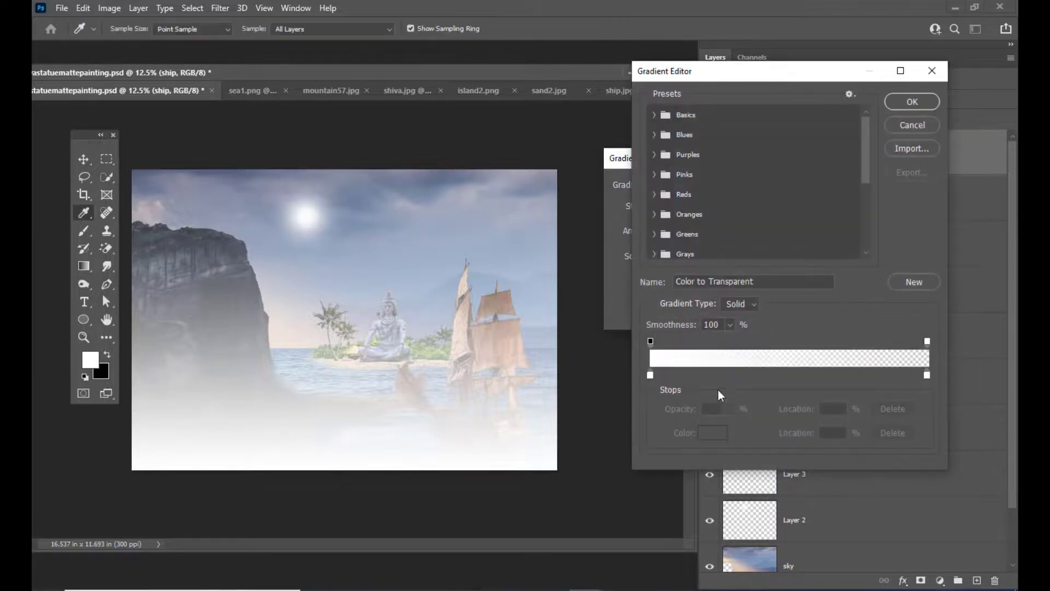
{"action": "left_click", "coordinate": [650, 375]}
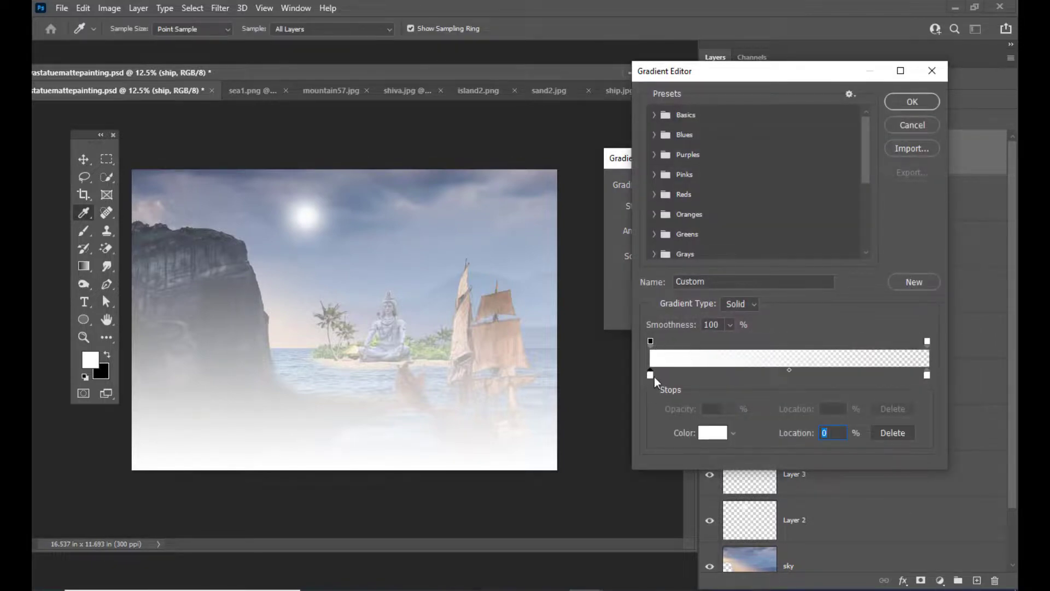
{"action": "left_click", "coordinate": [650, 342]}
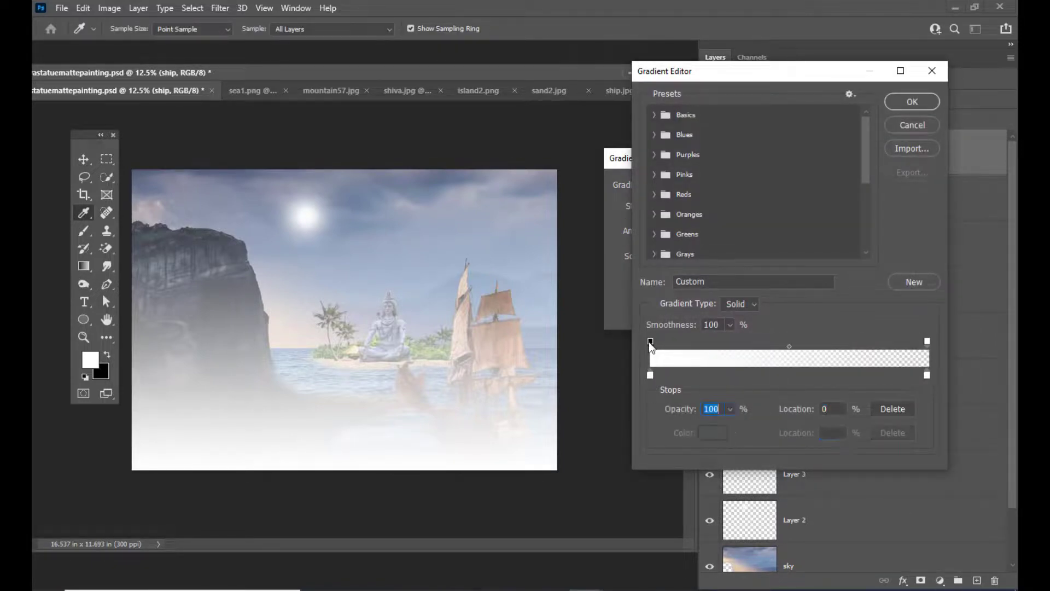
{"action": "left_click", "coordinate": [729, 410]}
{"action": "left_click_drag", "start_coordinate": [728, 426], "coordinate": [717, 426]}
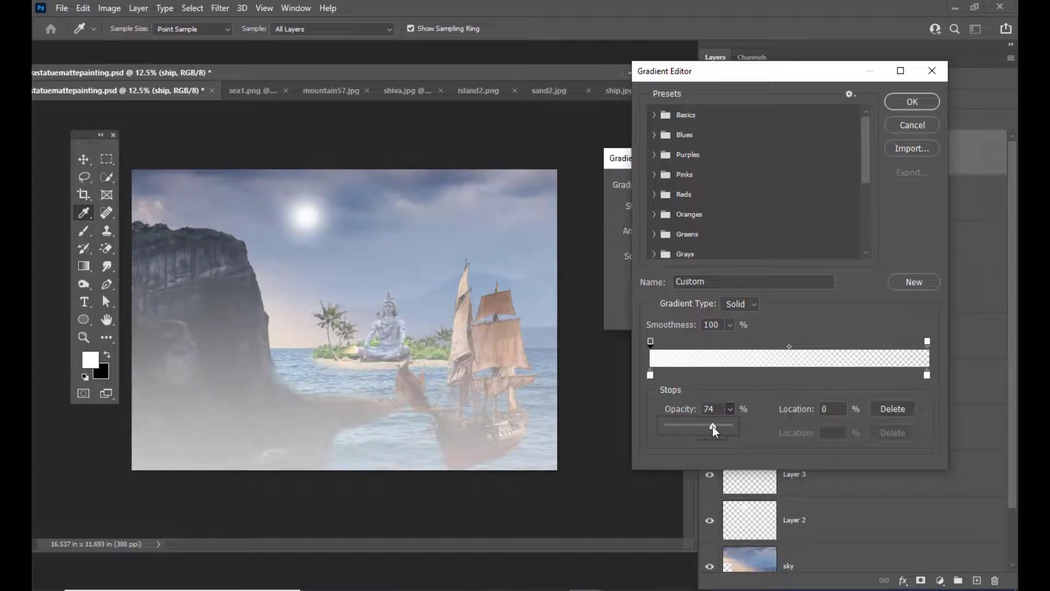
{"action": "left_click_drag", "start_coordinate": [713, 425], "coordinate": [717, 419]}
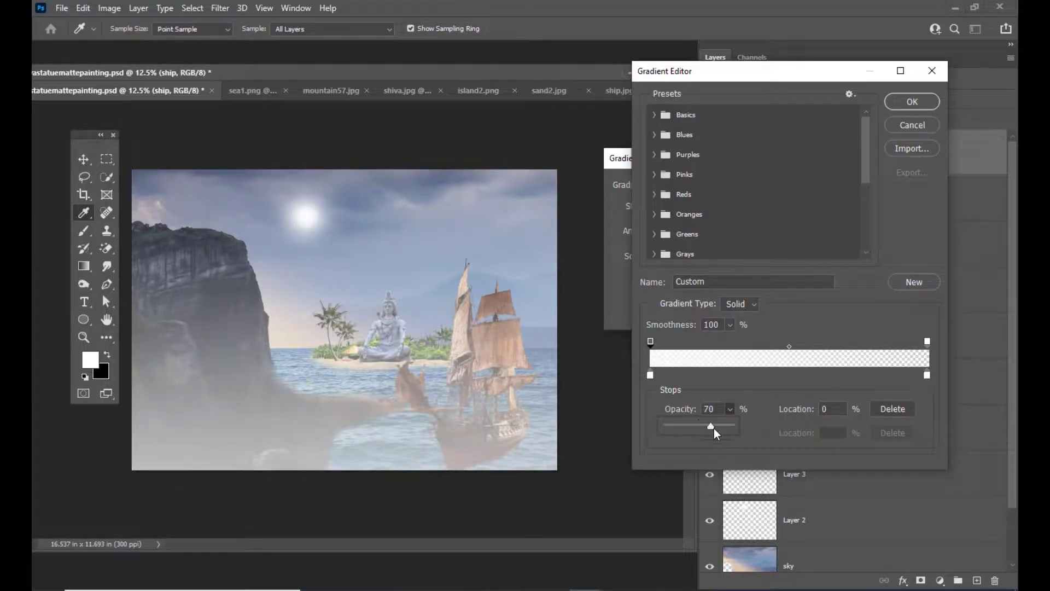
{"action": "left_click_drag", "start_coordinate": [714, 428], "coordinate": [717, 428]}
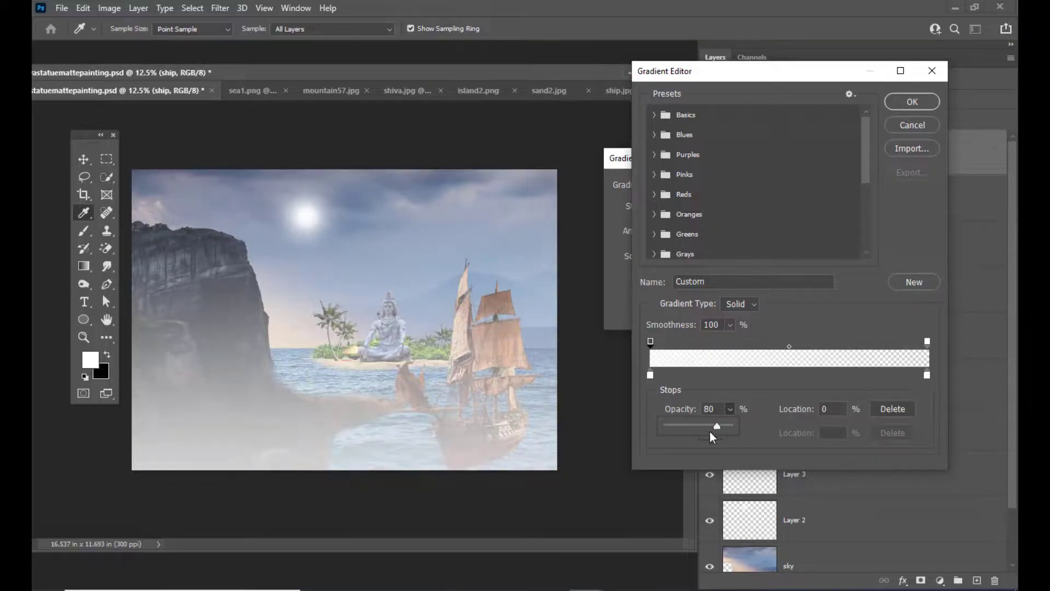
Step: Shift the gradient's opacity midpoint to 55%, keep the white starting color stop at 0%, and apply the gradient fill
{"action": "mouse_move", "coordinate": [788, 347]}
{"action": "left_mouse_down"}
{"action": "mouse_move", "coordinate": [809, 347]}
{"action": "mouse_move", "coordinate": [788, 346]}
{"action": "left_mouse_up"}
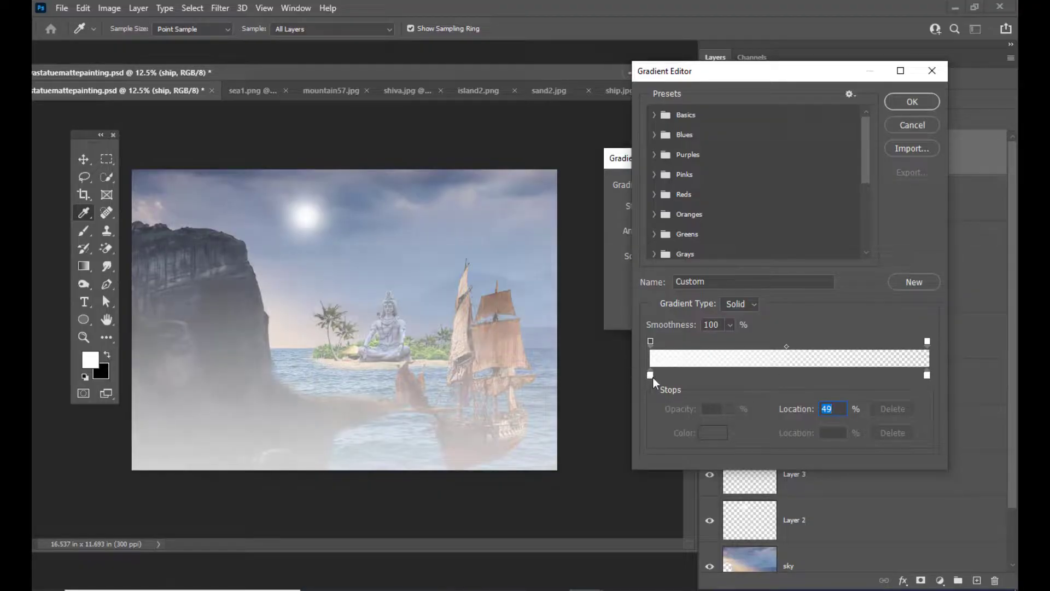
{"action": "left_click_drag", "start_coordinate": [651, 375], "coordinate": [672, 375]}
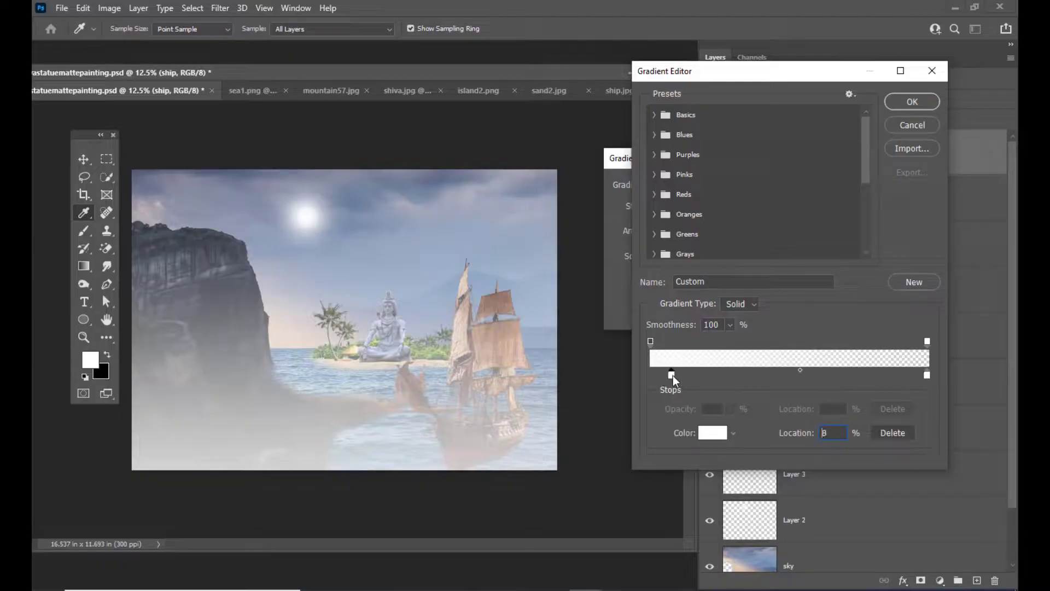
{"action": "left_click", "coordinate": [651, 342]}
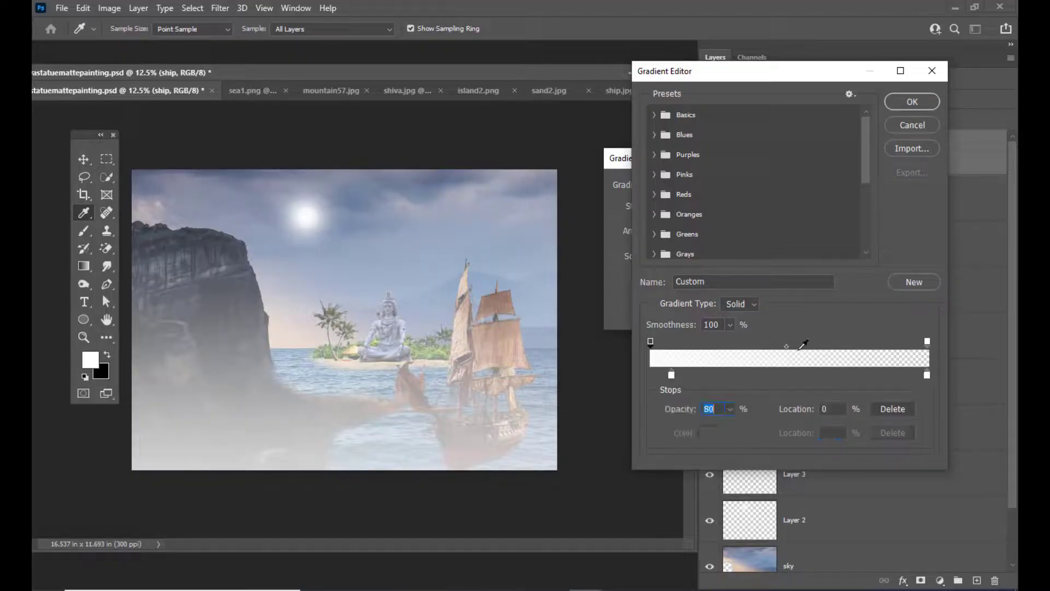
{"action": "left_click_drag", "start_coordinate": [787, 347], "coordinate": [804, 348]}
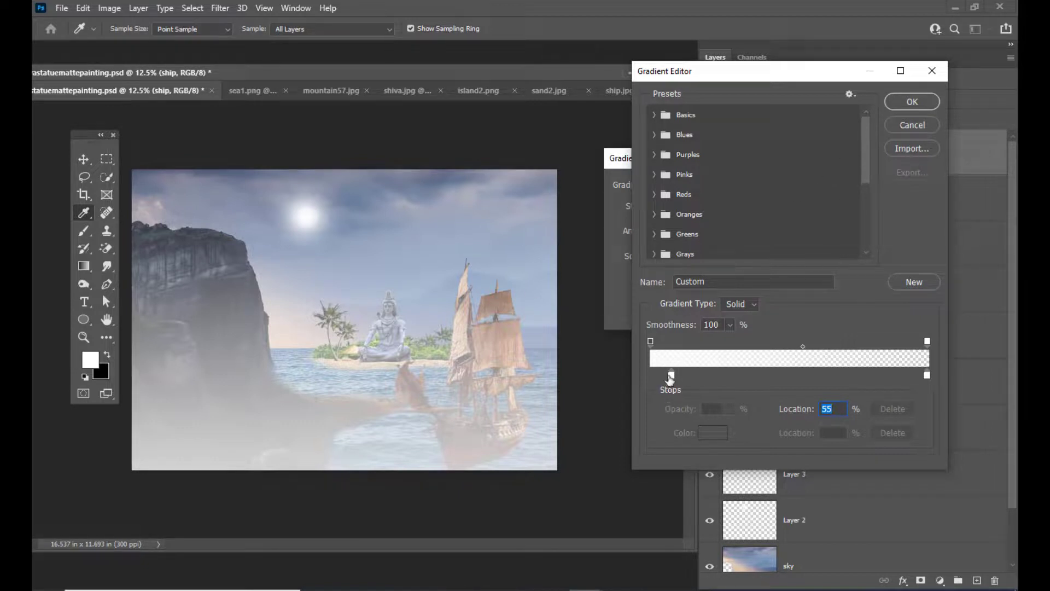
{"action": "left_click_drag", "start_coordinate": [672, 378], "coordinate": [652, 375]}
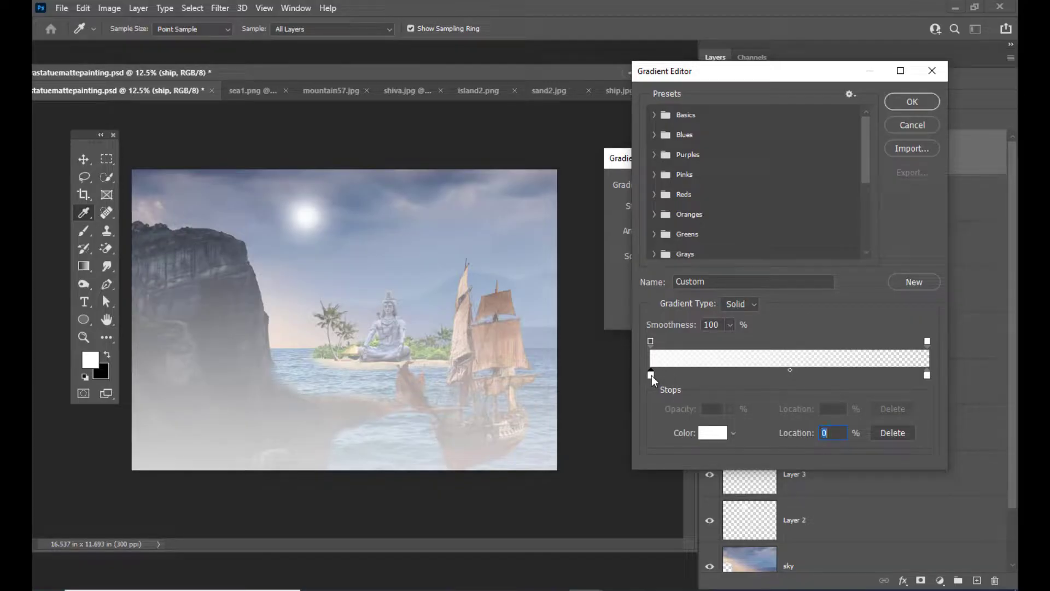
{"action": "left_click", "coordinate": [910, 101]}
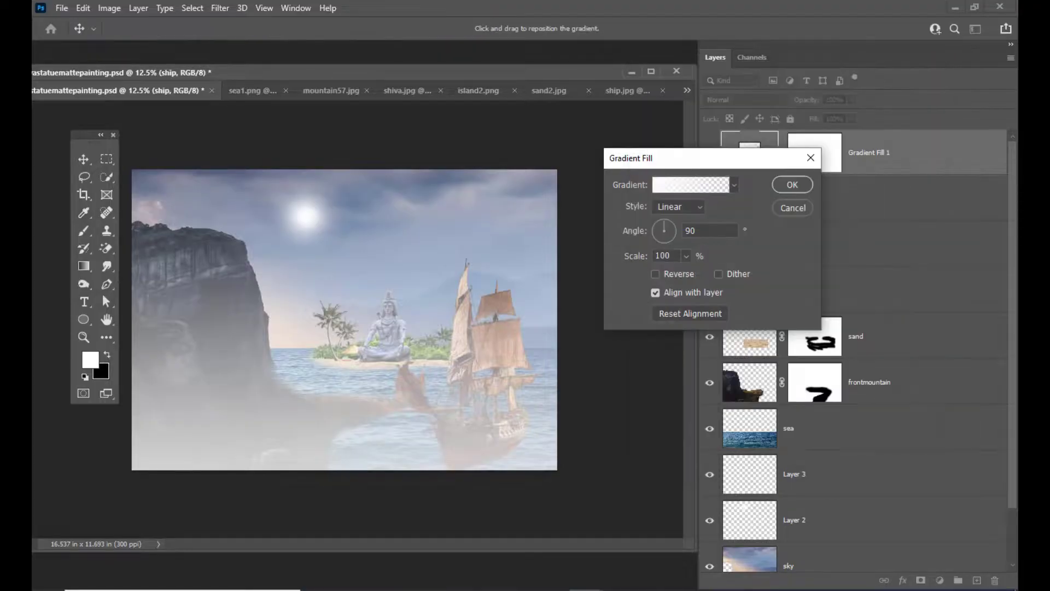
{"action": "left_click", "coordinate": [792, 185]}
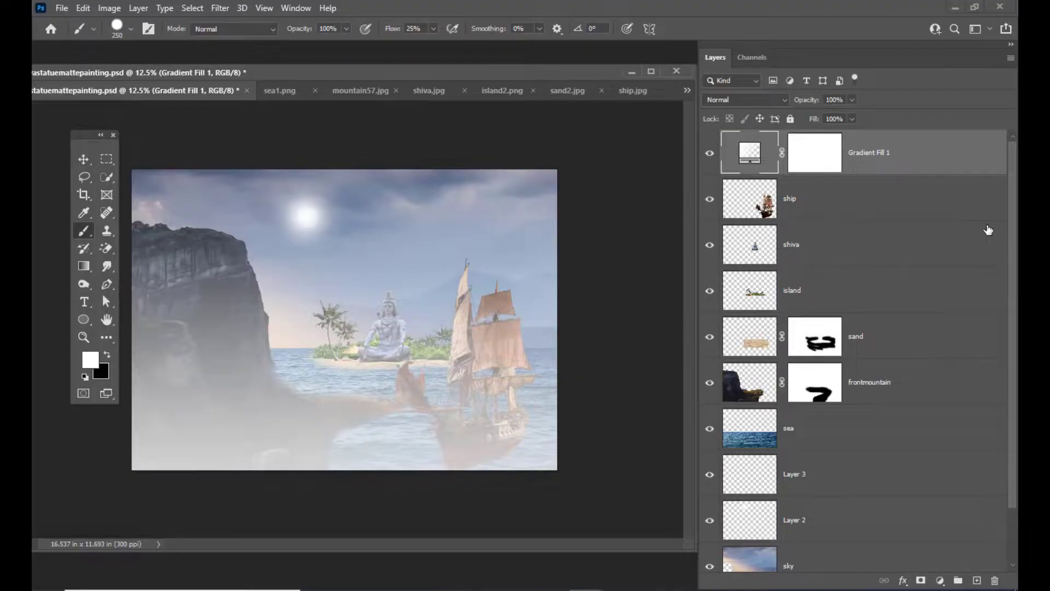
Step: Target the Gradient Fill 1 layer mask with the brush enlarged to 1100 px and black as the foreground color
{"action": "left_click", "coordinate": [822, 163]}
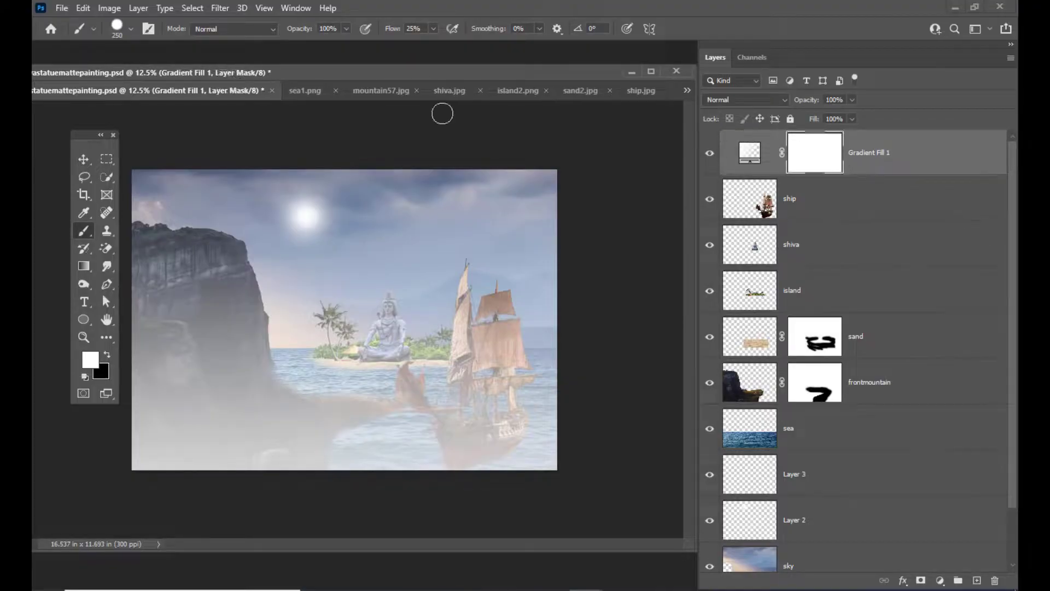
{"action": "left_click_drag", "start_coordinate": [350, 73], "coordinate": [399, 72]}
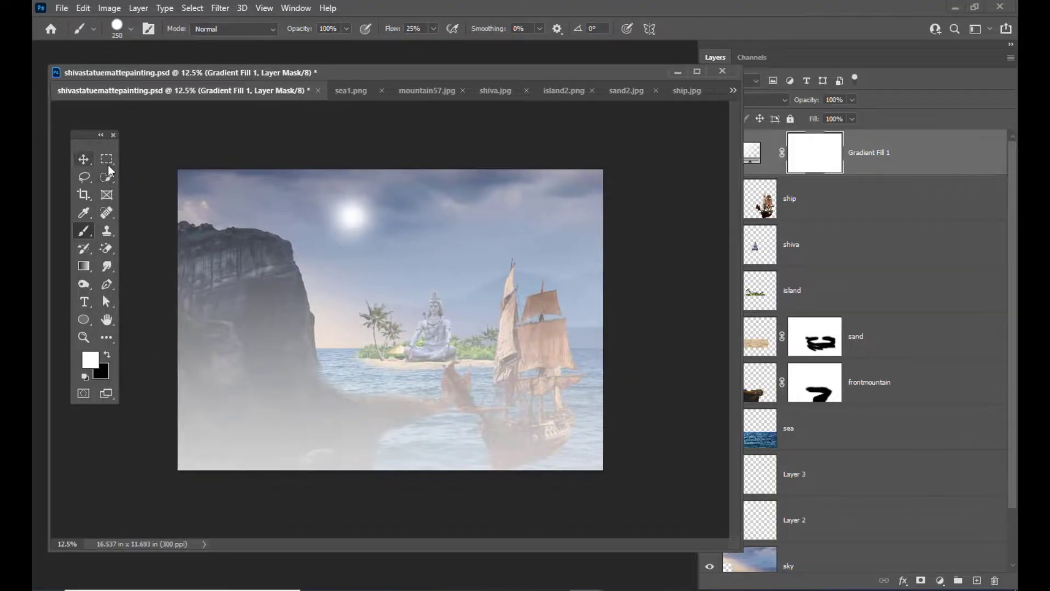
{"action": "left_click_drag", "start_coordinate": [496, 71], "coordinate": [515, 65]}
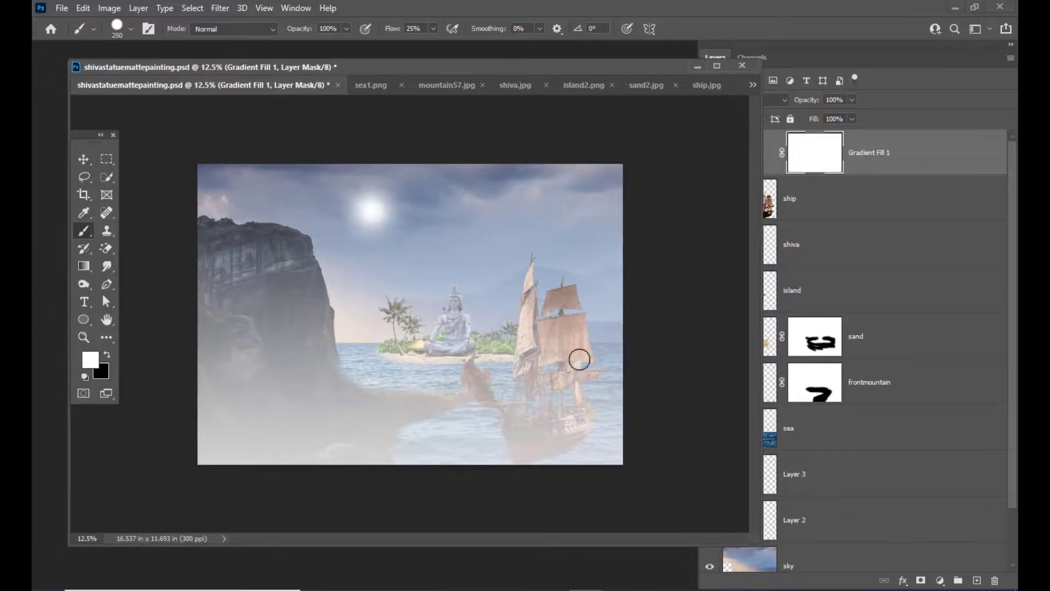
{"action": "key", "text": "bracketright"}
{"action": "key", "text": "bracketright"}
{"action": "key", "text": "bracketright"}
{"action": "key", "text": "bracketright"}
{"action": "key", "text": "bracketright"}
{"action": "key", "text": "bracketright"}
{"action": "key", "text": "bracketright"}
{"action": "key", "text": "bracketright"}
{"action": "key", "text": "bracketright"}
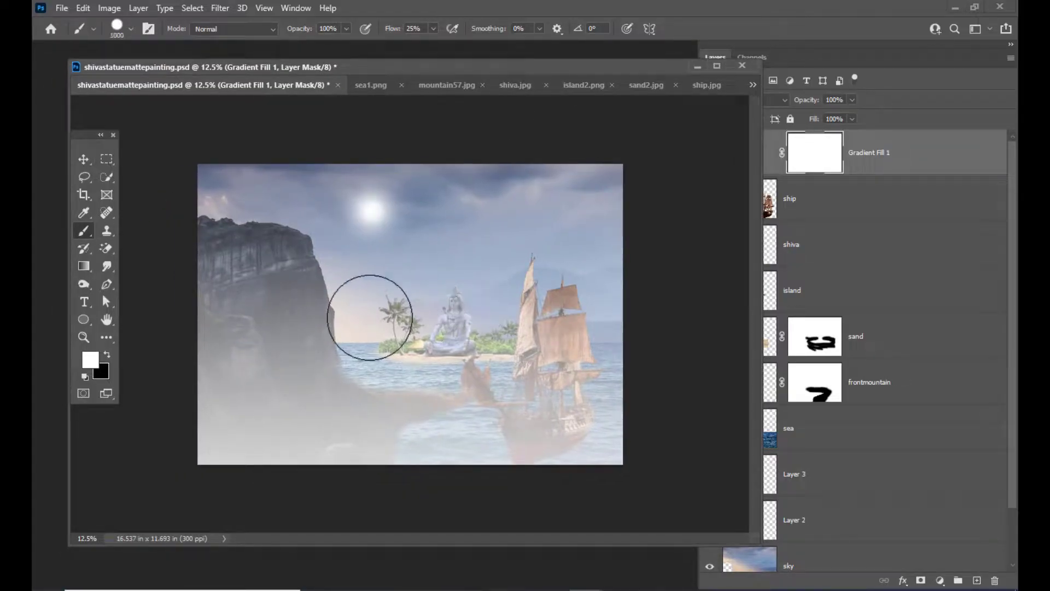
{"action": "left_click_drag", "start_coordinate": [585, 67], "coordinate": [523, 72]}
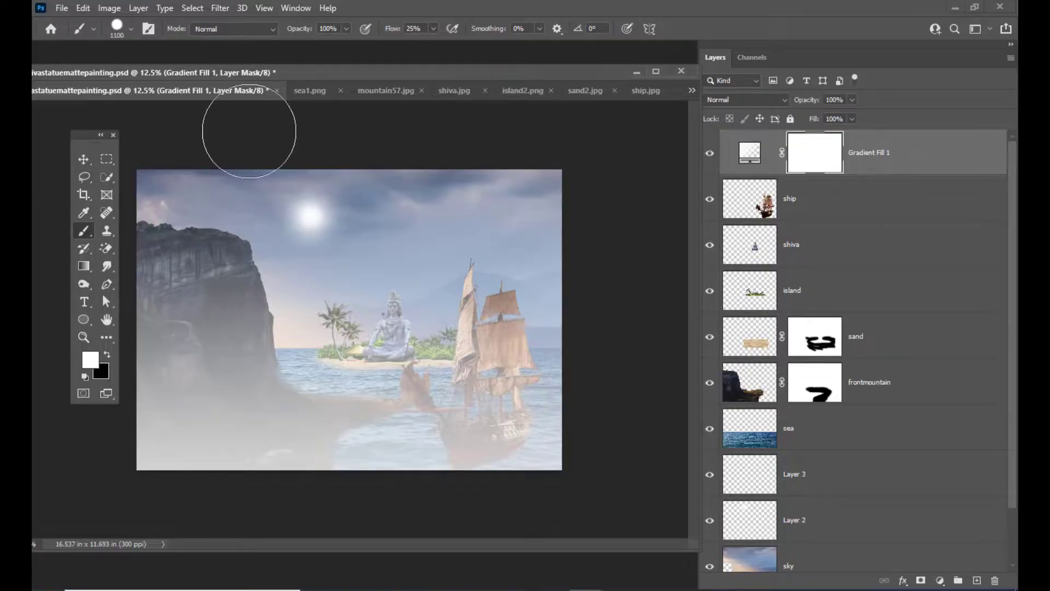
{"action": "left_click_drag", "start_coordinate": [419, 72], "coordinate": [448, 69]}
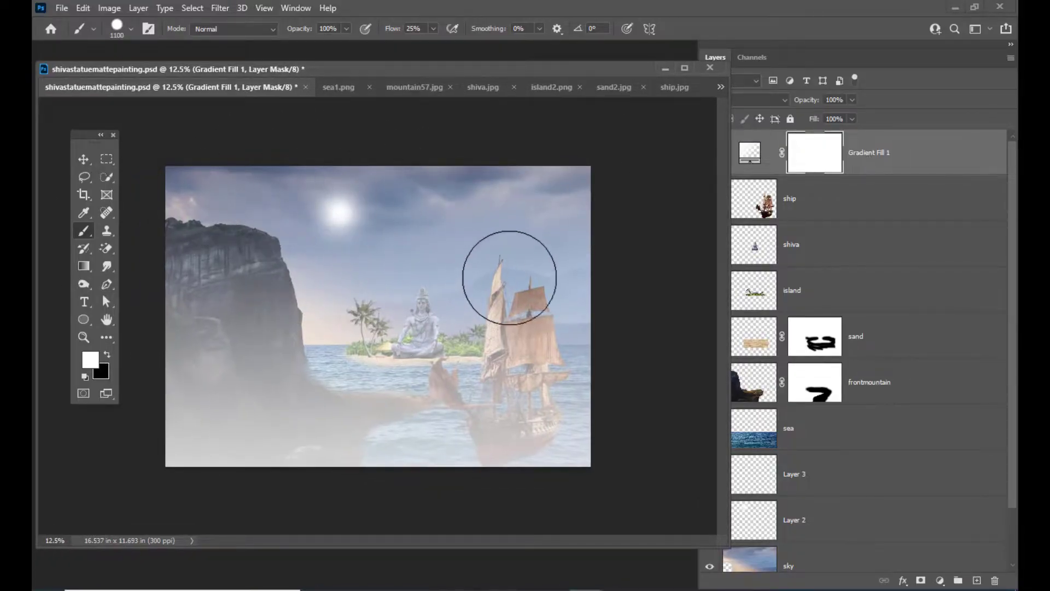
{"action": "left_click", "coordinate": [108, 355]}
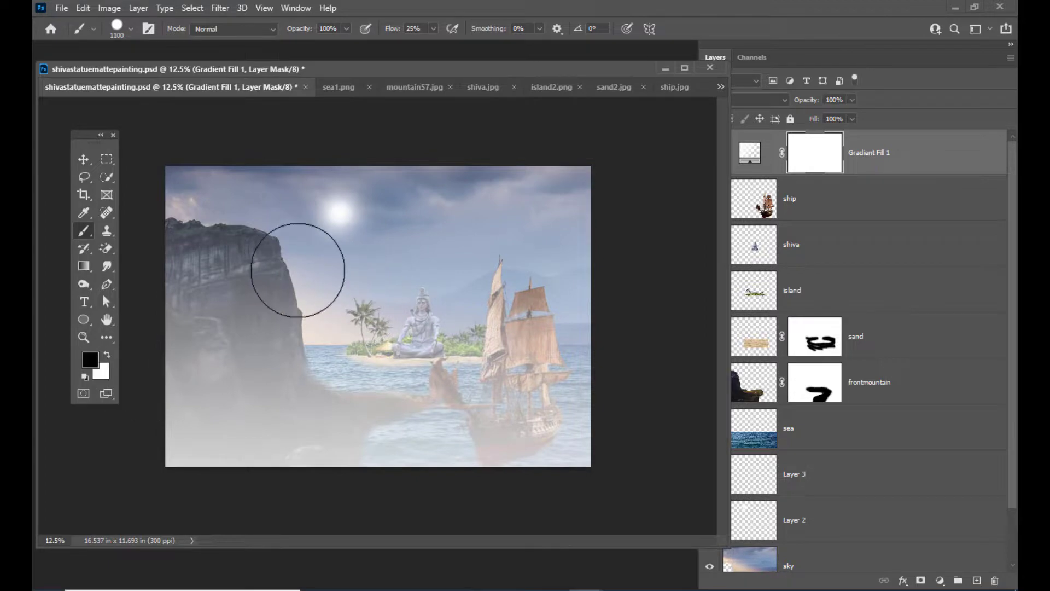
Step: Undo a hard-edged trial stroke on the mask and switch to the Soft Round brush, enlarged to about 1200 px
{"action": "left_click_drag", "start_coordinate": [294, 257], "coordinate": [487, 243]}
{"action": "key", "text": "ctrl+z"}
{"action": "left_click", "coordinate": [117, 30]}
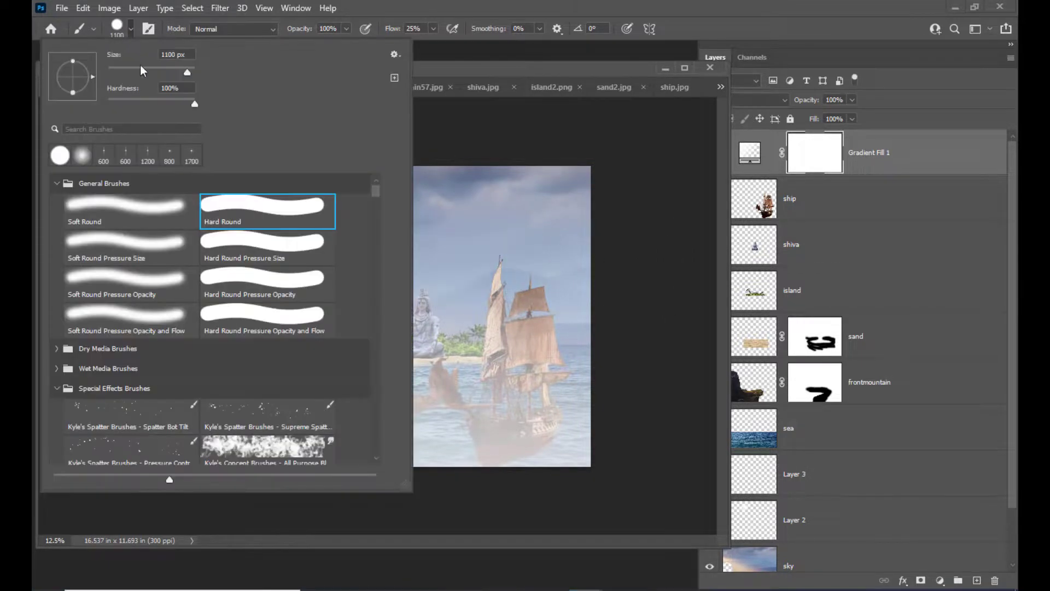
{"action": "left_click", "coordinate": [128, 203]}
{"action": "left_click", "coordinate": [489, 76]}
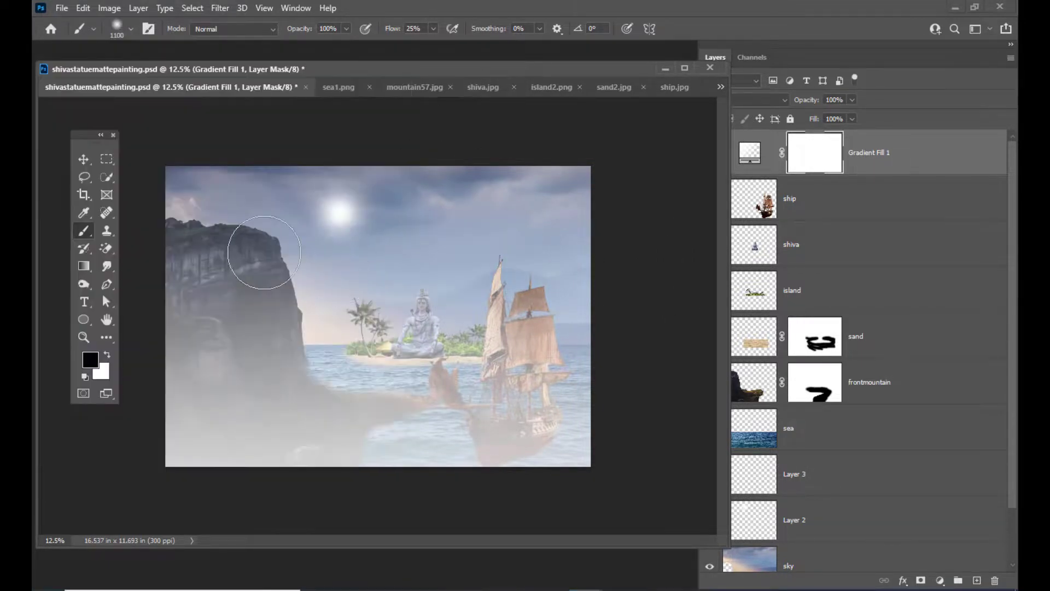
{"action": "key", "text": "bracketright"}
{"action": "key", "text": "bracketright"}
{"action": "key", "text": "bracketright"}
{"action": "key", "text": "bracketright"}
{"action": "key", "text": "bracketright"}
{"action": "key", "text": "bracketright"}
{"action": "key", "text": "bracketright"}
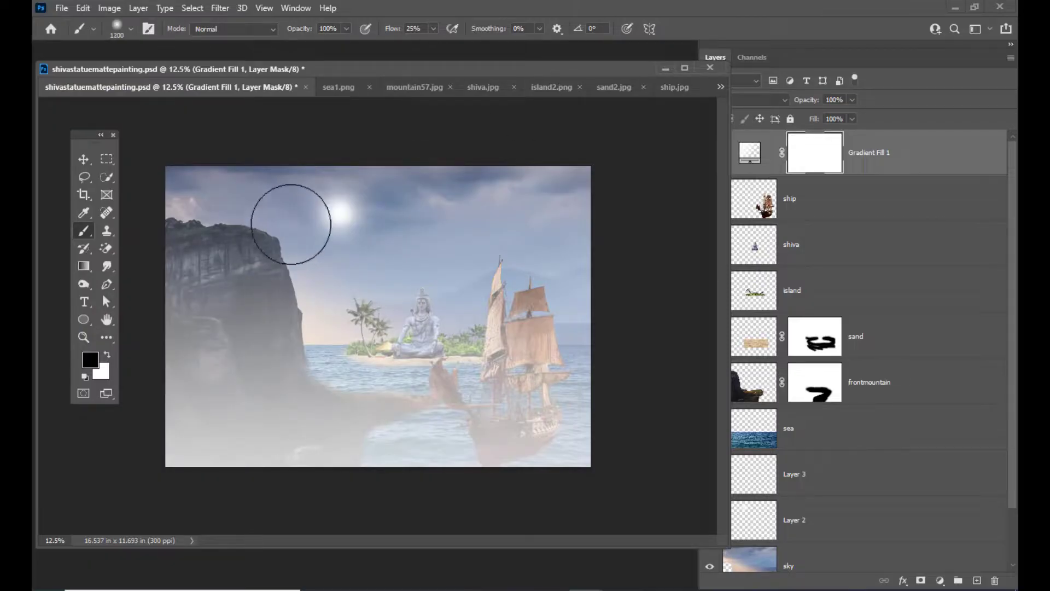
Step: Enlarge the soft brush to 2000 px and paint black on the mask to clear haze from the sky, statue and cliff top
{"action": "left_click_drag", "start_coordinate": [198, 201], "coordinate": [235, 199]}
{"action": "key", "text": "bracketright"}
{"action": "key", "text": "bracketright"}
{"action": "mouse_move", "coordinate": [517, 256]}
{"action": "left_mouse_down"}
{"action": "mouse_move", "coordinate": [391, 290]}
{"action": "mouse_move", "coordinate": [586, 246]}
{"action": "mouse_move", "coordinate": [431, 293]}
{"action": "mouse_move", "coordinate": [346, 279]}
{"action": "mouse_move", "coordinate": [407, 308]}
{"action": "mouse_move", "coordinate": [493, 295]}
{"action": "mouse_move", "coordinate": [429, 296]}
{"action": "left_mouse_up"}
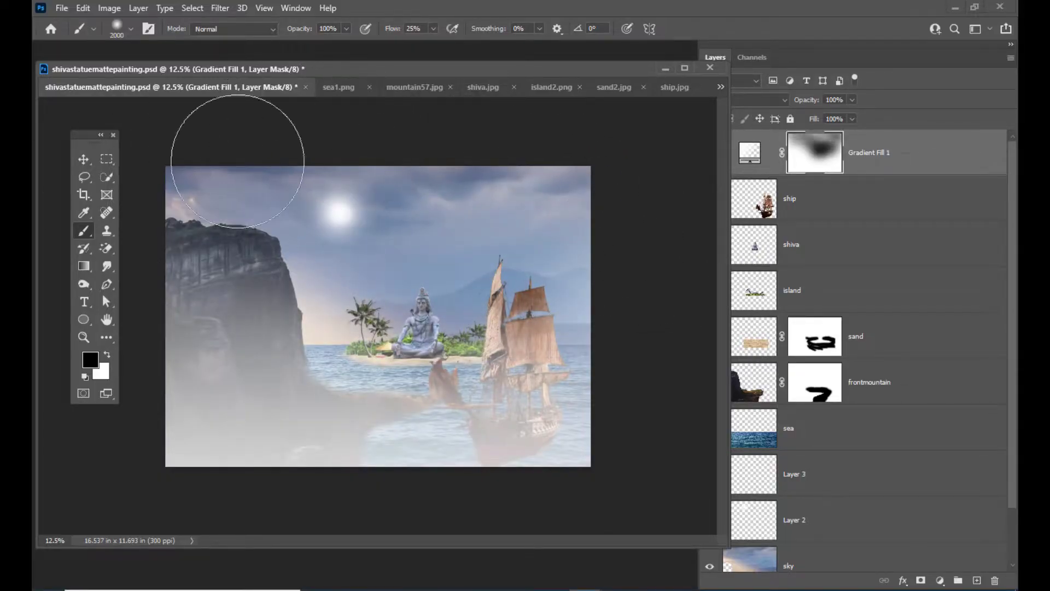
{"action": "left_click_drag", "start_coordinate": [237, 160], "coordinate": [186, 188]}
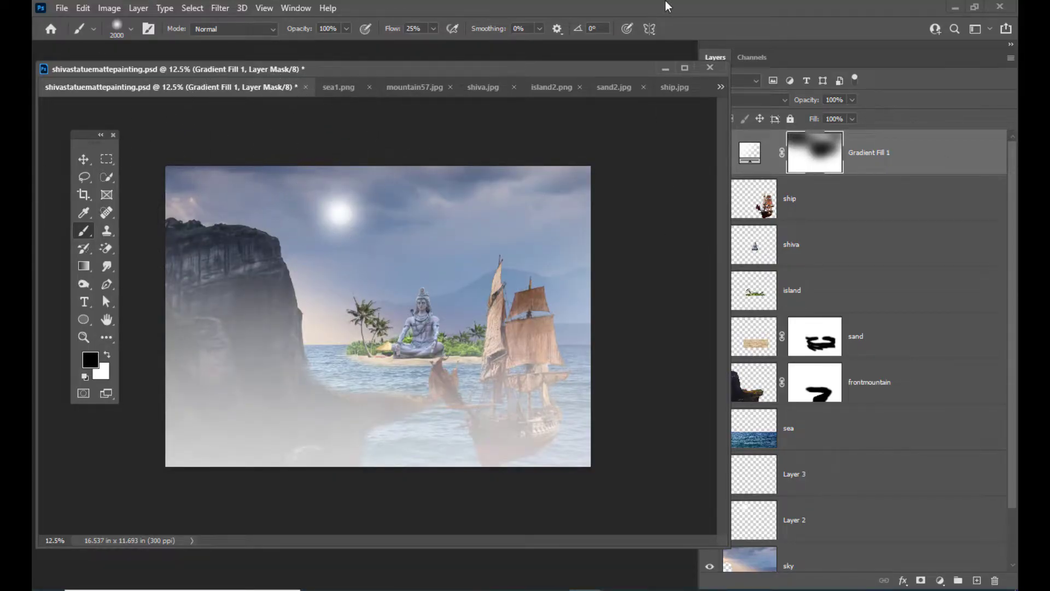
Step: Add a Hue/Saturation adjustment layer above Gradient Fill 1, keeping its settings clear of the canvas
{"action": "left_click_drag", "start_coordinate": [544, 70], "coordinate": [563, 67]}
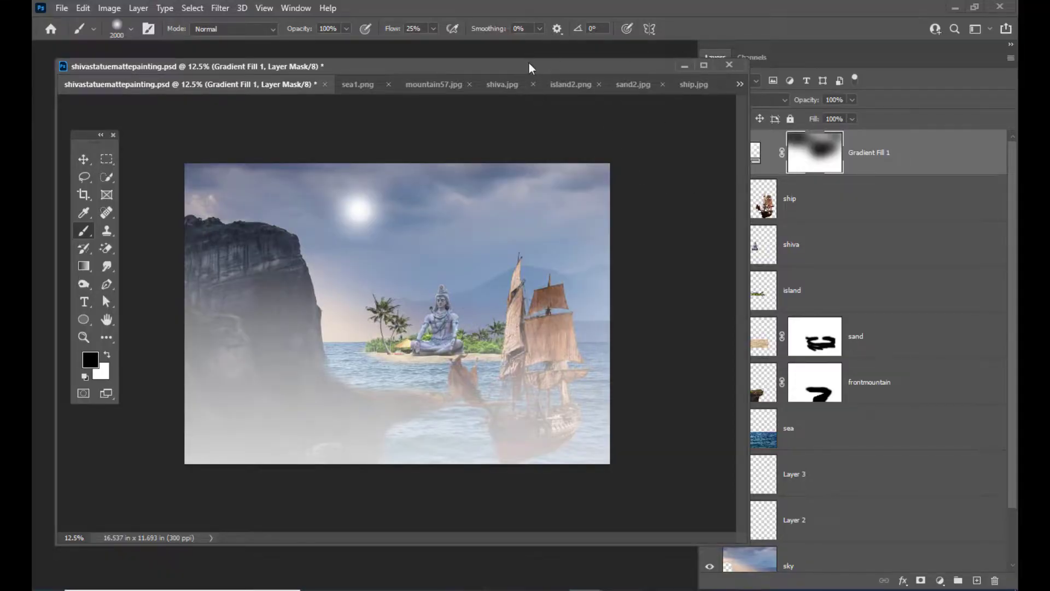
{"action": "left_click_drag", "start_coordinate": [529, 68], "coordinate": [470, 74]}
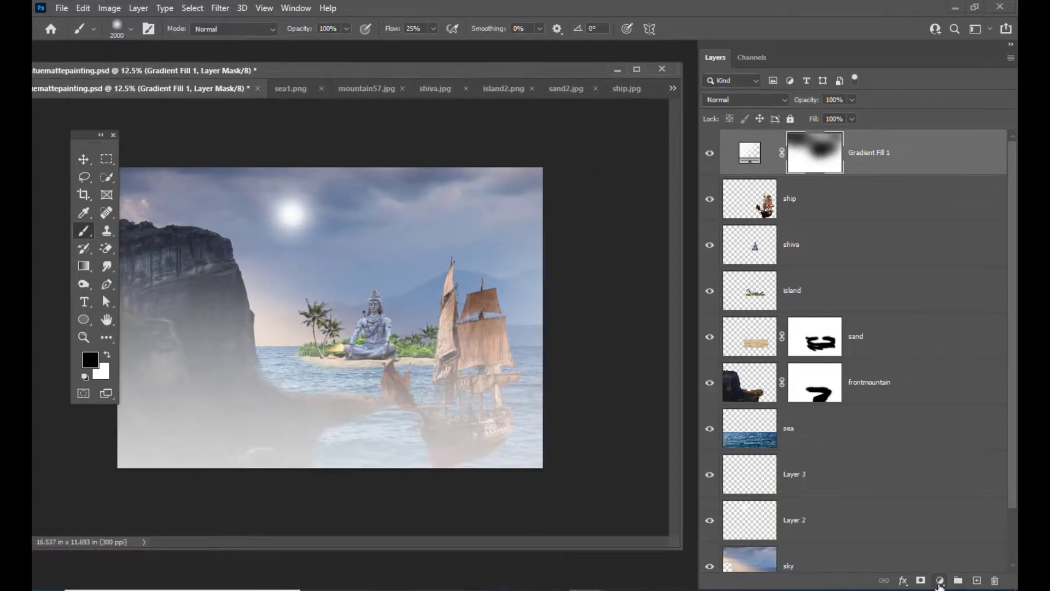
{"action": "left_click", "coordinate": [940, 581]}
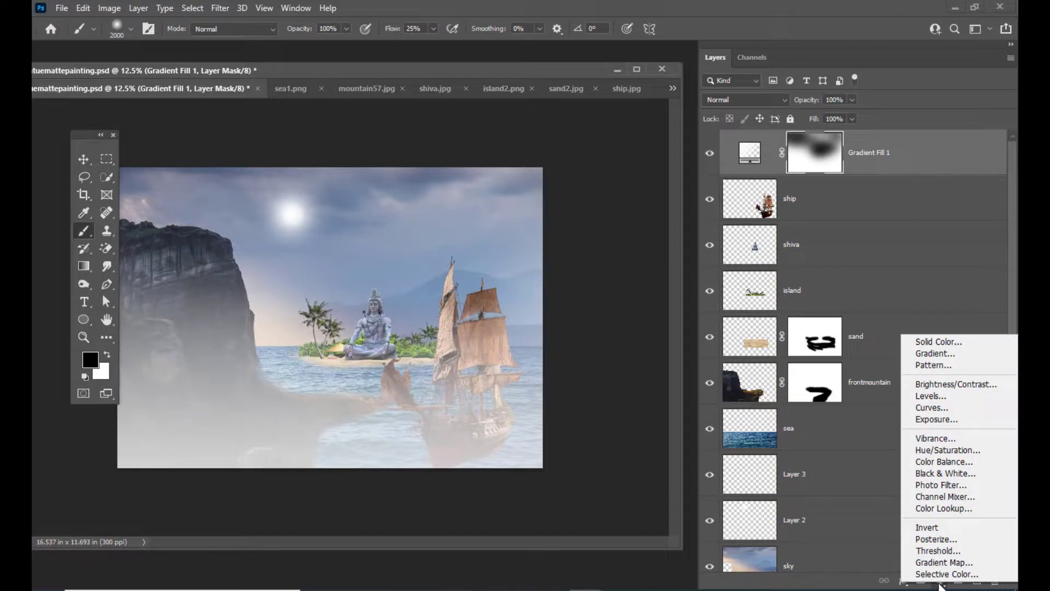
{"action": "left_click", "coordinate": [994, 455]}
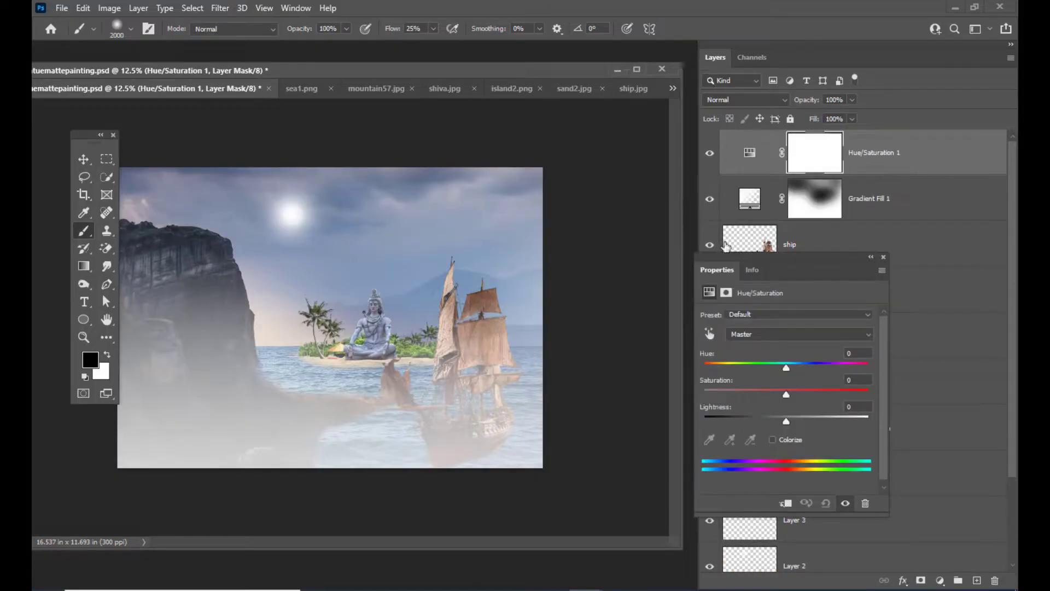
{"action": "left_click_drag", "start_coordinate": [724, 257], "coordinate": [613, 162]}
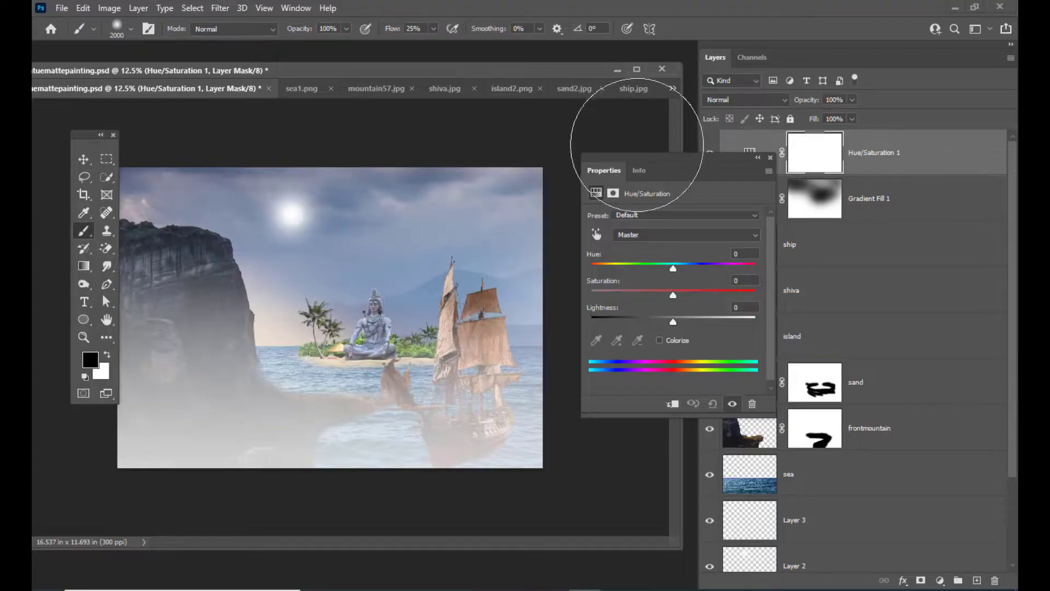
{"action": "left_click_drag", "start_coordinate": [703, 162], "coordinate": [709, 160]}
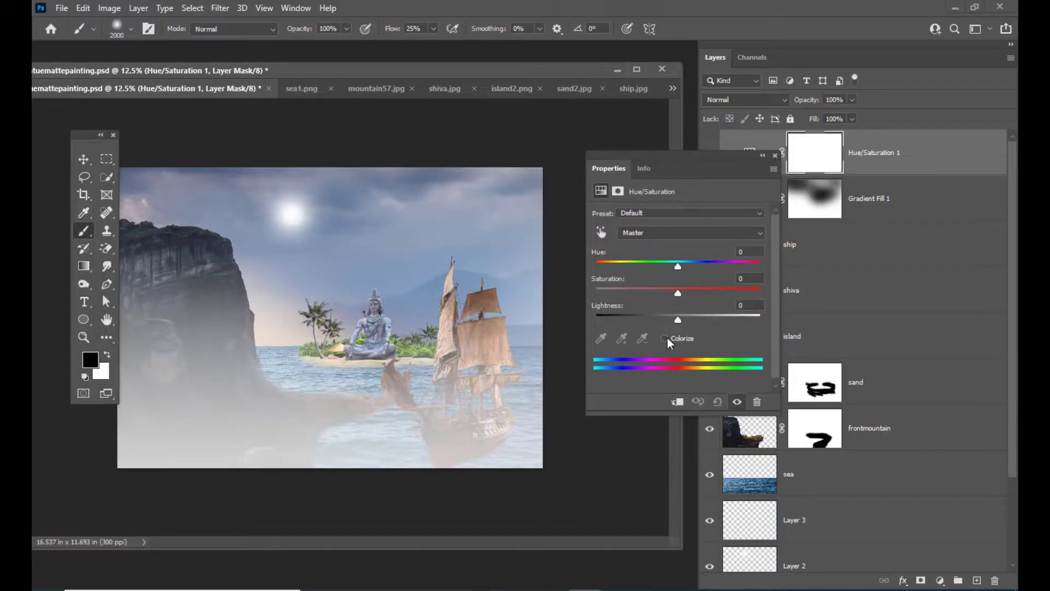
Step: Turn on Colorize for the Hue/Saturation adjustment and set the hue to 58 for a yellow tint
{"action": "left_click", "coordinate": [665, 337]}
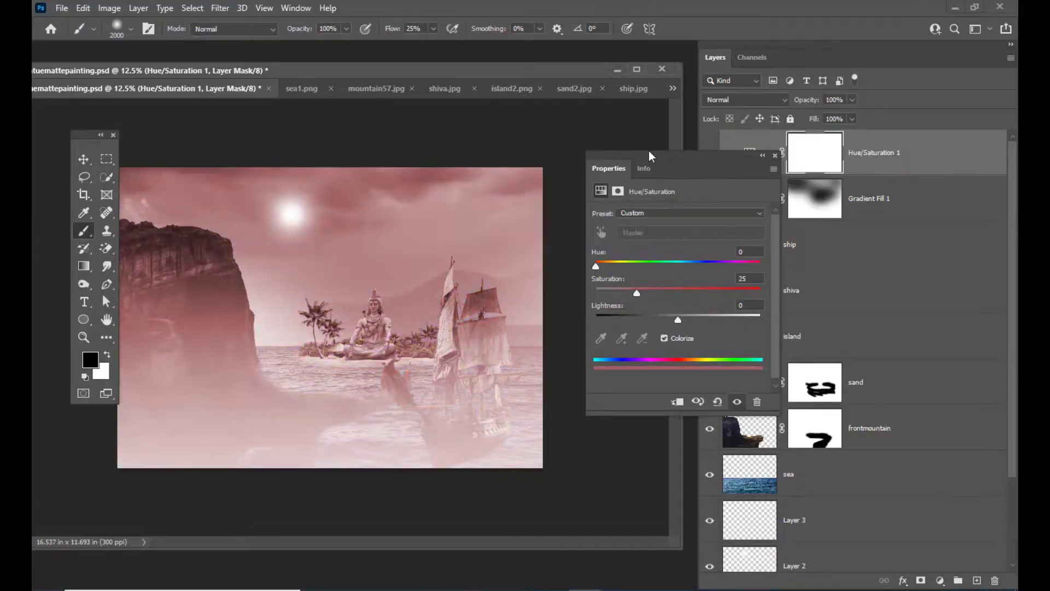
{"action": "left_click_drag", "start_coordinate": [642, 162], "coordinate": [651, 160]}
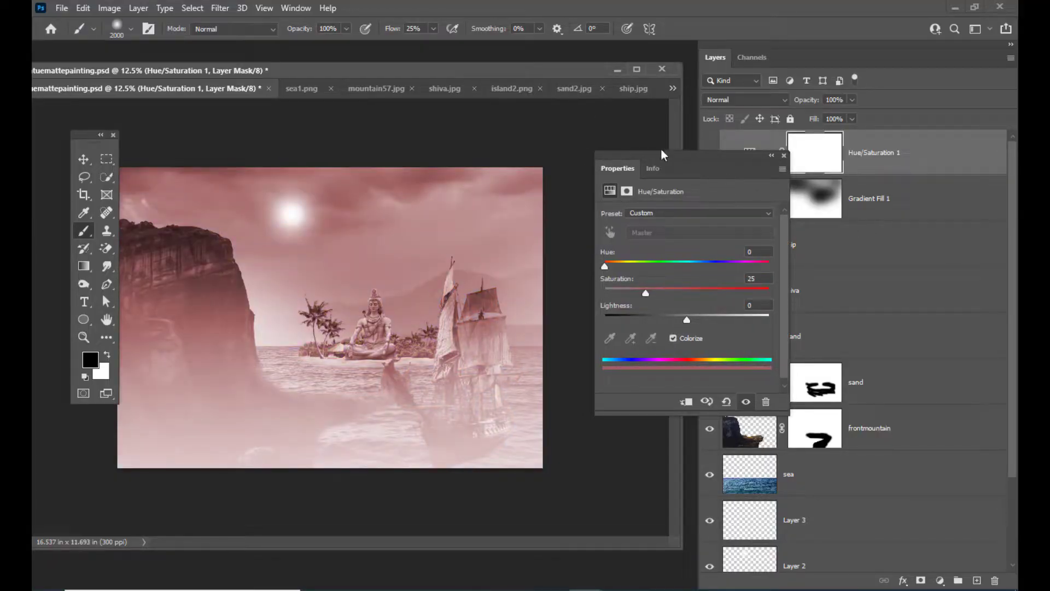
{"action": "left_click_drag", "start_coordinate": [663, 156], "coordinate": [657, 157]}
{"action": "left_click_drag", "start_coordinate": [598, 268], "coordinate": [656, 272]}
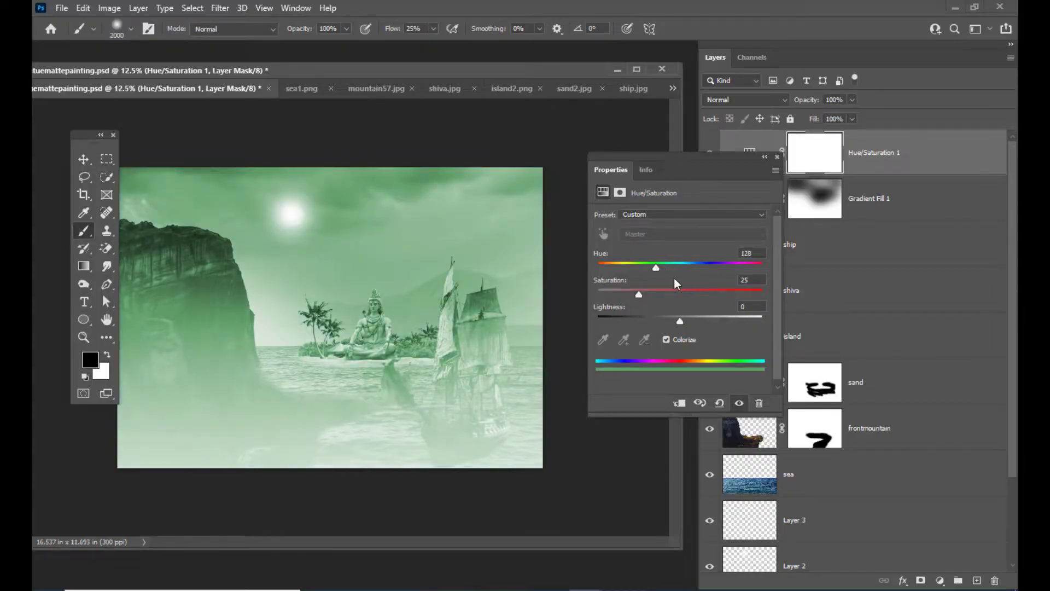
{"action": "left_click_drag", "start_coordinate": [657, 272], "coordinate": [626, 268]}
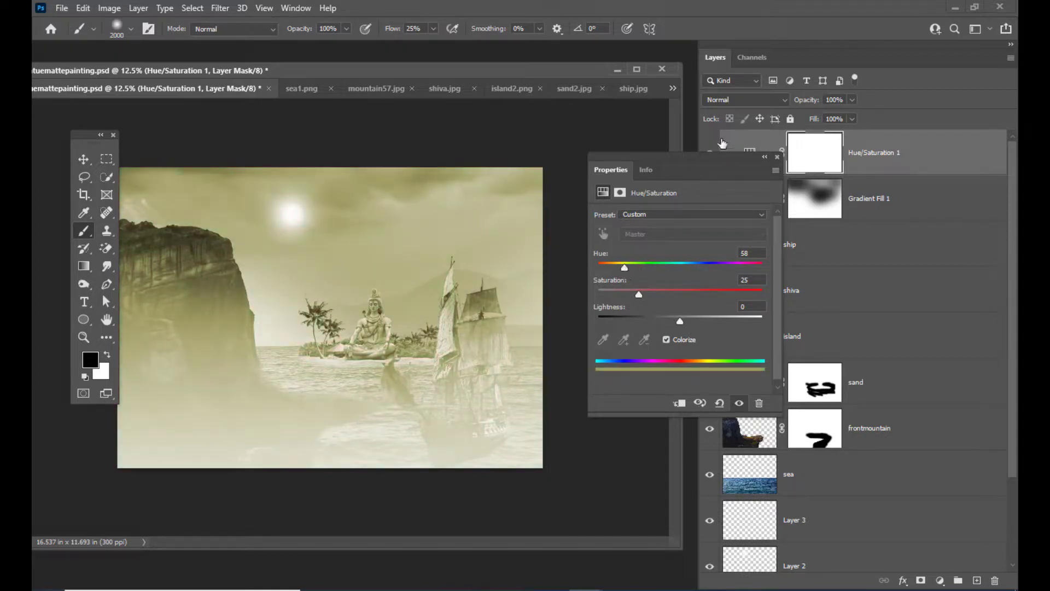
Step: Close the Hue/Saturation settings and reposition the floating document window so the whole canvas is clear of the tools
{"action": "left_click", "coordinate": [777, 157]}
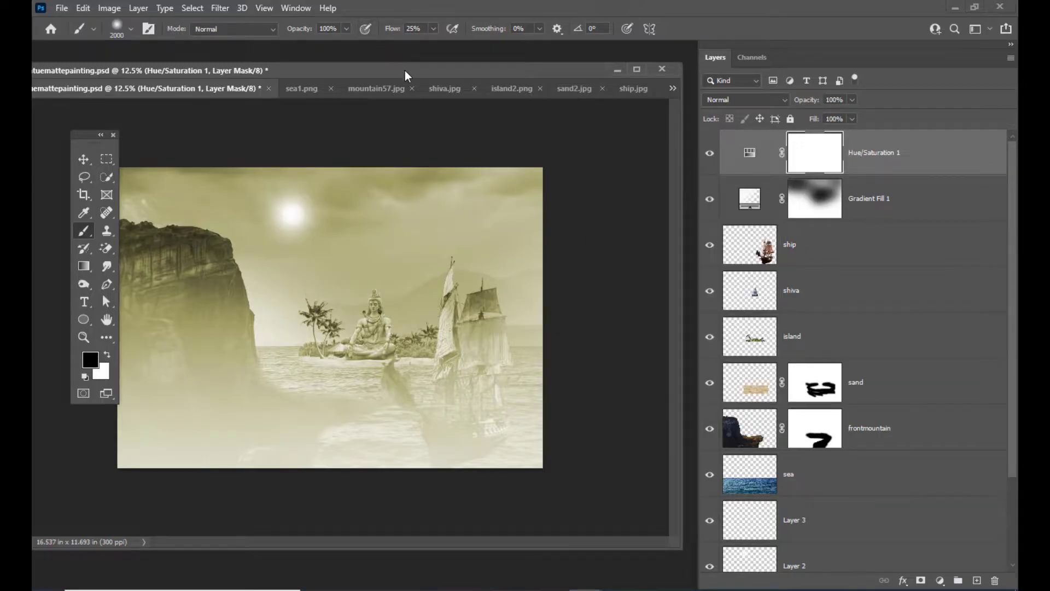
{"action": "left_click_drag", "start_coordinate": [405, 70], "coordinate": [494, 83]}
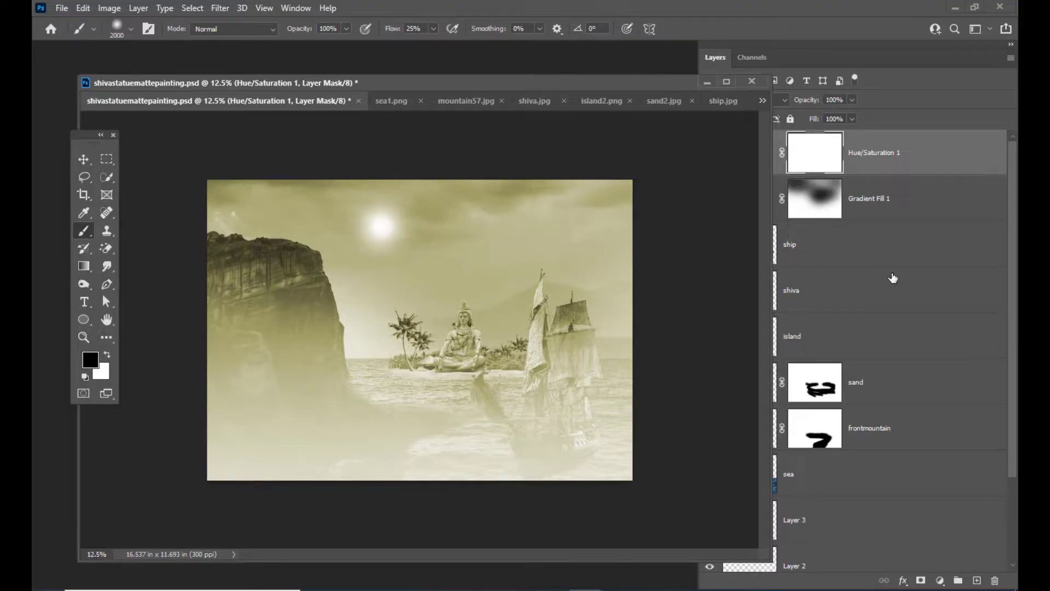
{"action": "left_click_drag", "start_coordinate": [441, 75], "coordinate": [436, 81]}
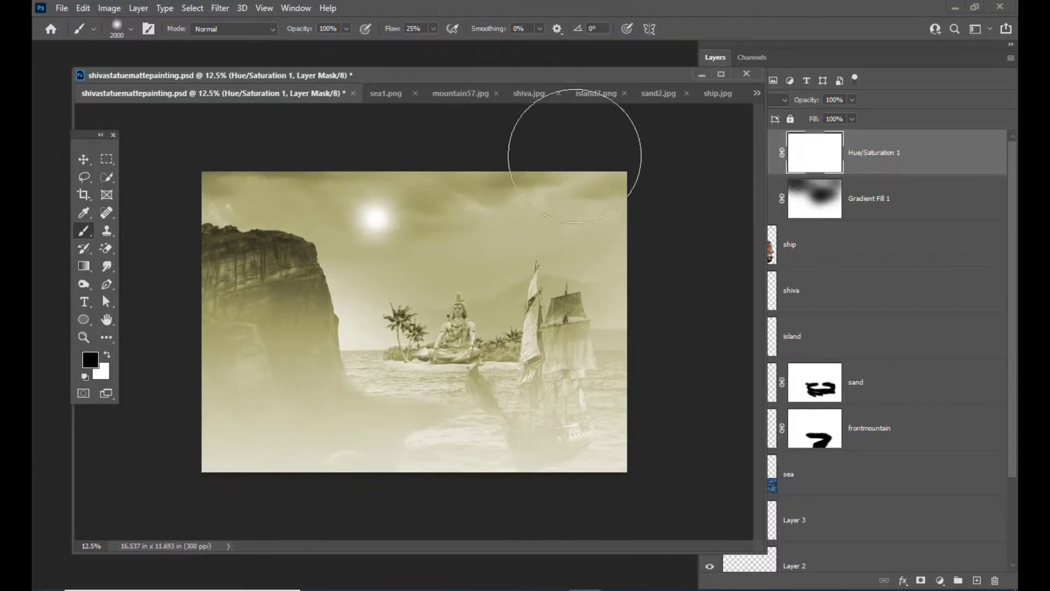
{"action": "left_click_drag", "start_coordinate": [614, 79], "coordinate": [539, 84]}
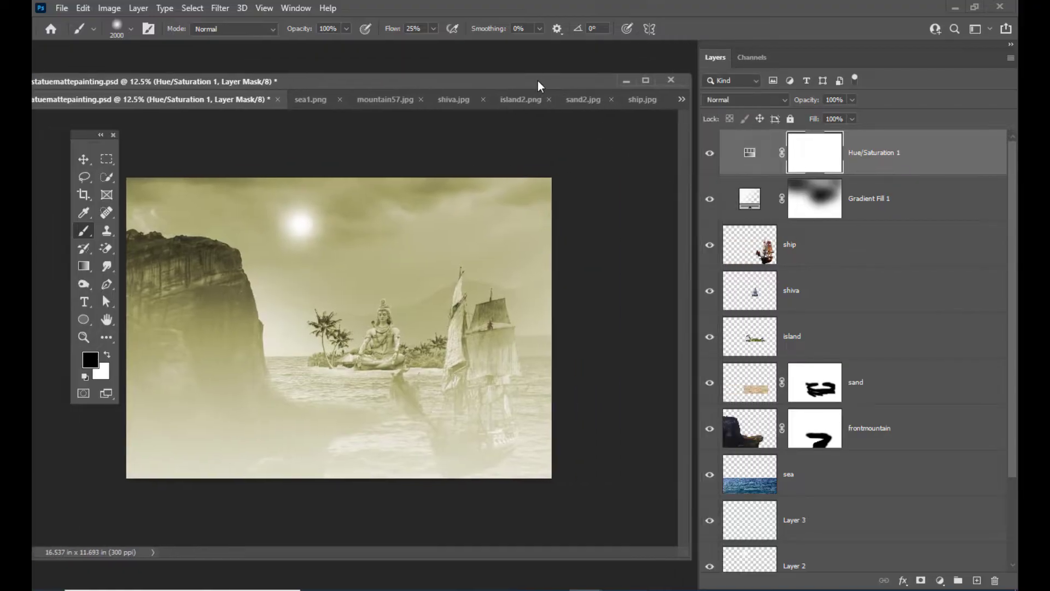
{"action": "left_click_drag", "start_coordinate": [441, 81], "coordinate": [482, 81]}
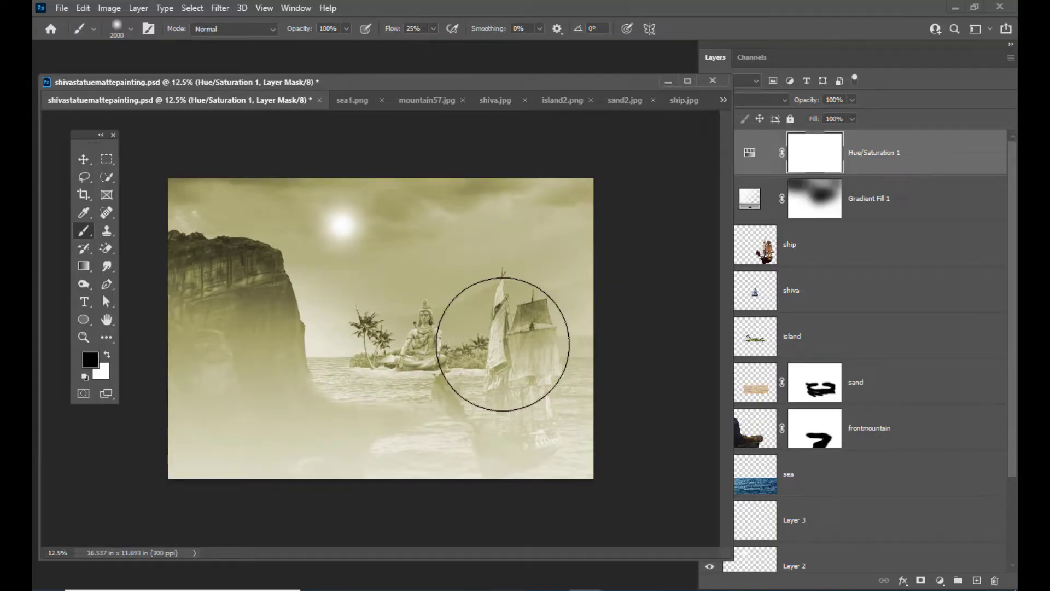
{"action": "left_click_drag", "start_coordinate": [405, 82], "coordinate": [432, 78]}
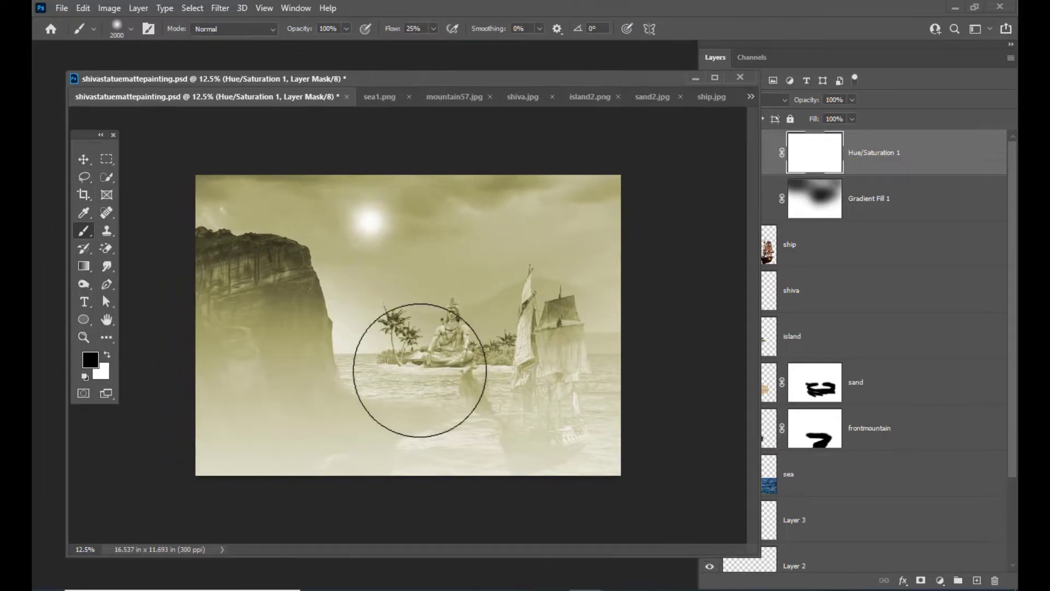
Step: Enlarge the soft brush to 2700 px and paint black at 25% flow on the Hue/Saturation mask to partly remove the tint
{"action": "key", "text": "bracketright"}
{"action": "key", "text": "bracketright"}
{"action": "key", "text": "bracketright"}
{"action": "key", "text": "bracketright"}
{"action": "key", "text": "bracketright"}
{"action": "key", "text": "bracketright"}
{"action": "key", "text": "bracketright"}
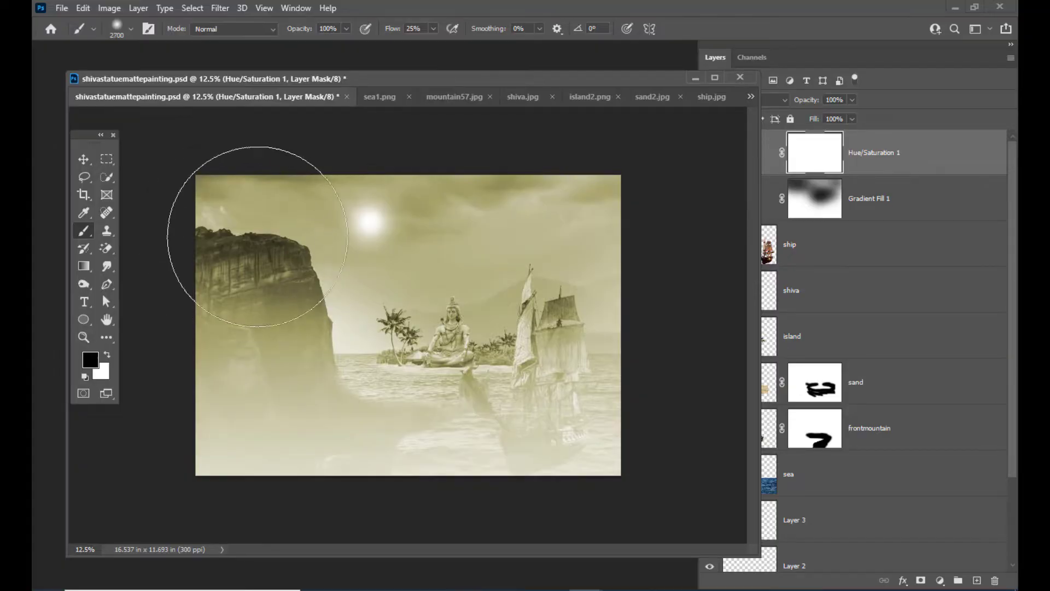
{"action": "mouse_move", "coordinate": [257, 237]}
{"action": "left_mouse_down"}
{"action": "mouse_move", "coordinate": [442, 193]}
{"action": "mouse_move", "coordinate": [354, 231]}
{"action": "mouse_move", "coordinate": [459, 225]}
{"action": "mouse_move", "coordinate": [532, 333]}
{"action": "mouse_move", "coordinate": [607, 327]}
{"action": "mouse_move", "coordinate": [471, 348]}
{"action": "mouse_move", "coordinate": [211, 352]}
{"action": "left_mouse_up"}
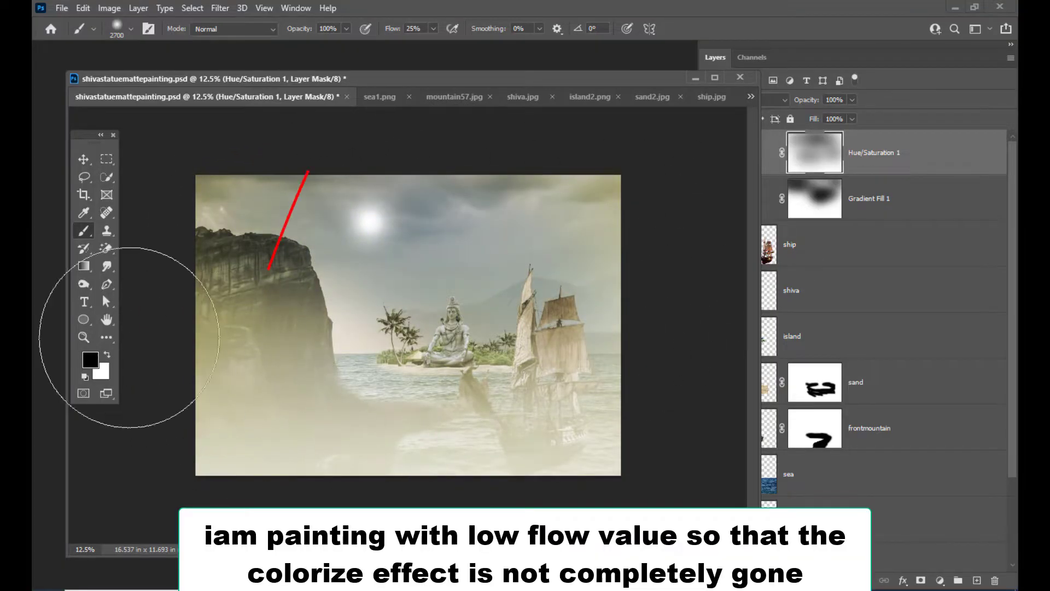
{"action": "mouse_move", "coordinate": [129, 337]}
{"action": "left_mouse_down"}
{"action": "mouse_move", "coordinate": [235, 323]}
{"action": "mouse_move", "coordinate": [236, 264]}
{"action": "mouse_move", "coordinate": [512, 167]}
{"action": "mouse_move", "coordinate": [609, 326]}
{"action": "mouse_move", "coordinate": [527, 310]}
{"action": "mouse_move", "coordinate": [515, 528]}
{"action": "left_mouse_up"}
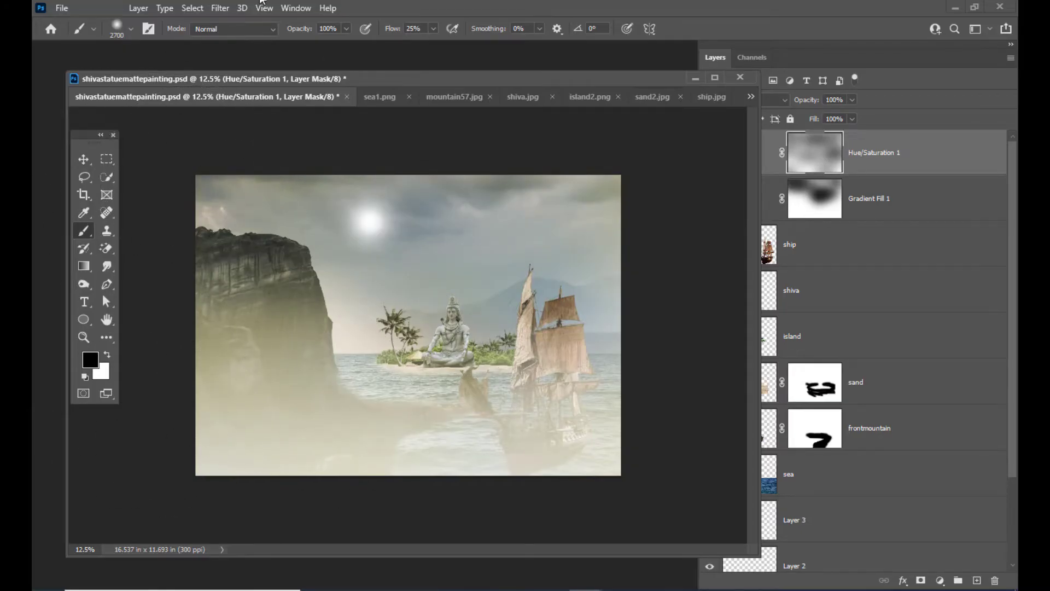
Step: Stamp all visible layers into a new merged layer above Hue/Saturation 1
{"action": "left_click_drag", "start_coordinate": [522, 81], "coordinate": [484, 80]}
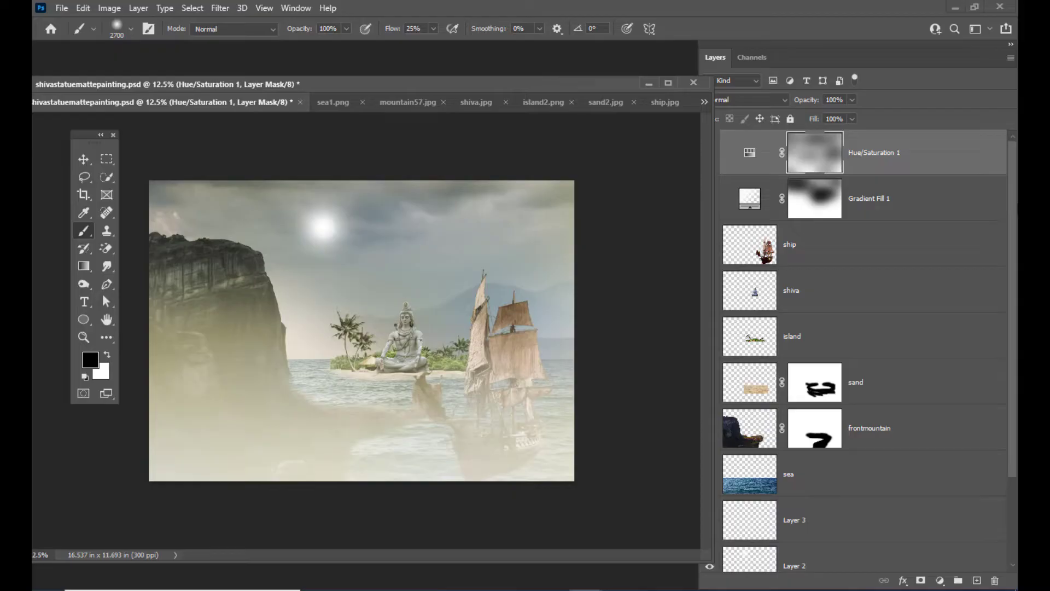
{"action": "key", "text": "ctrl+shift+alt+e"}
{"action": "key", "text": "x"}
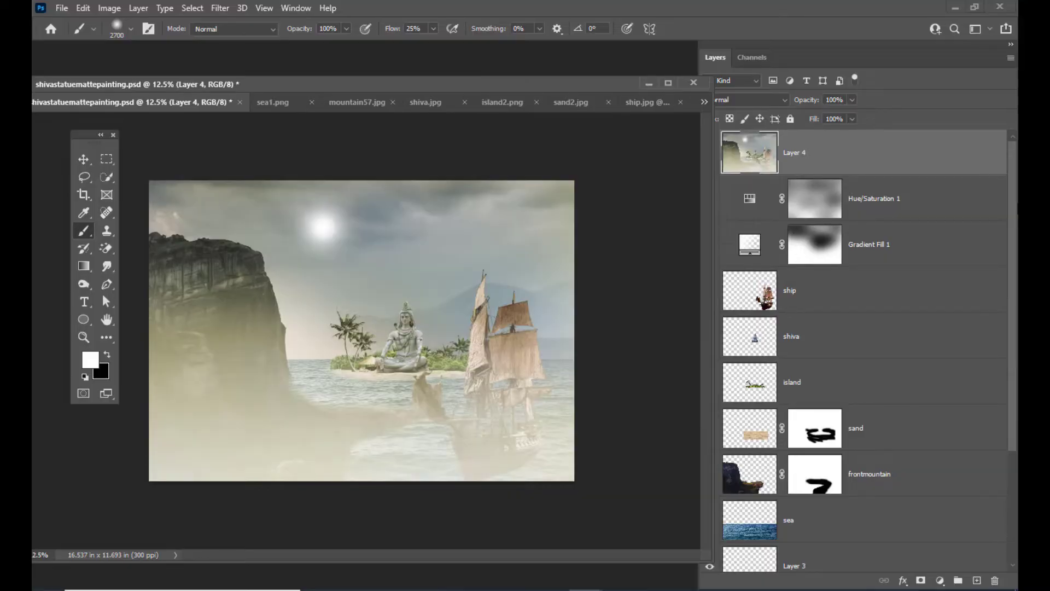
{"action": "left_click_drag", "start_coordinate": [422, 88], "coordinate": [446, 79]}
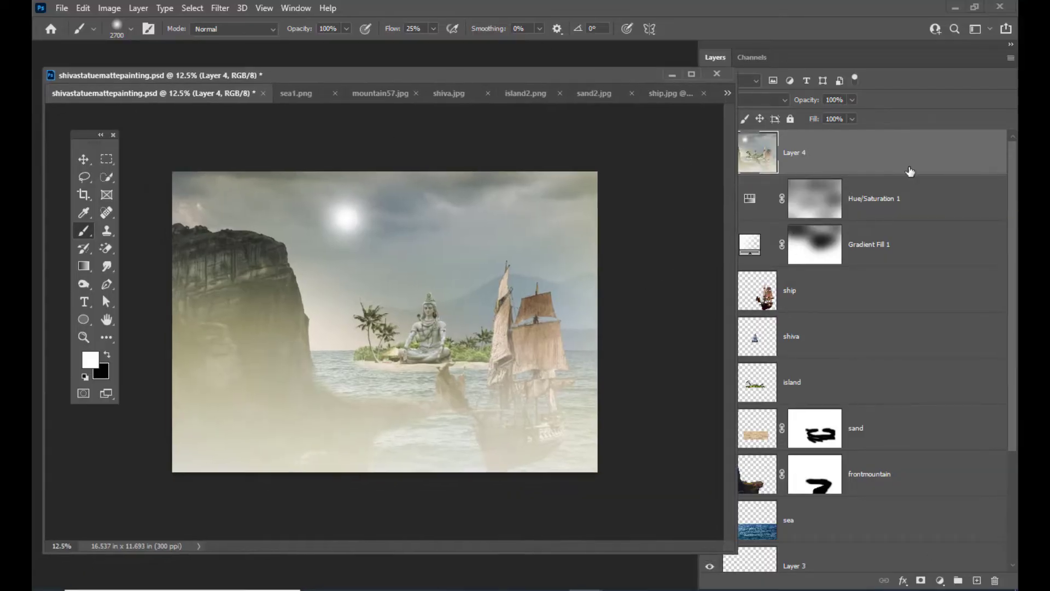
Step: Duplicate the merged layer and set the copy's blend mode to Overlay
{"action": "left_click_drag", "start_coordinate": [549, 72], "coordinate": [501, 77]}
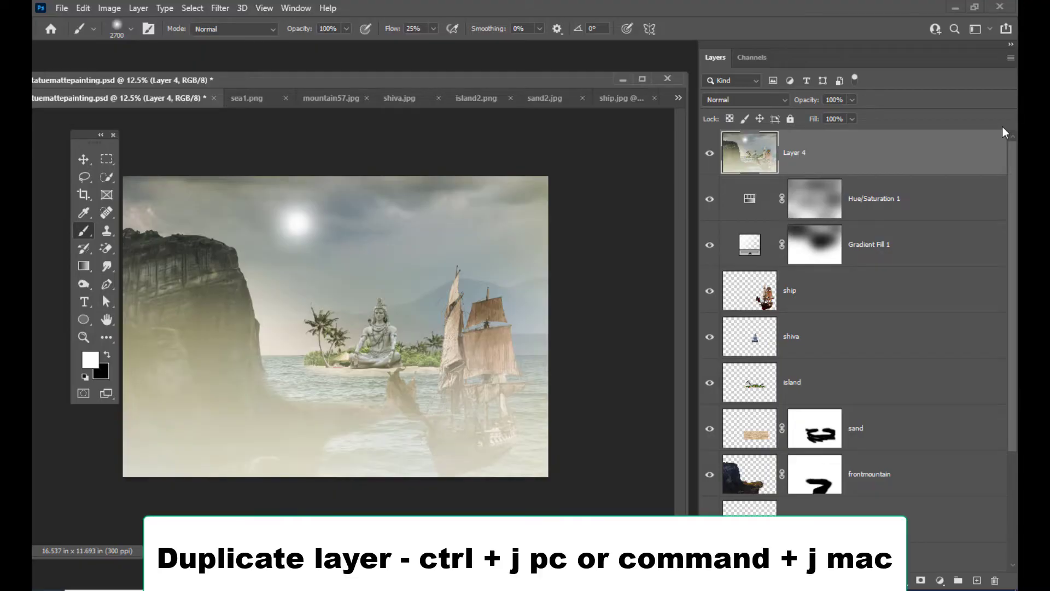
{"action": "key", "text": "ctrl+j"}
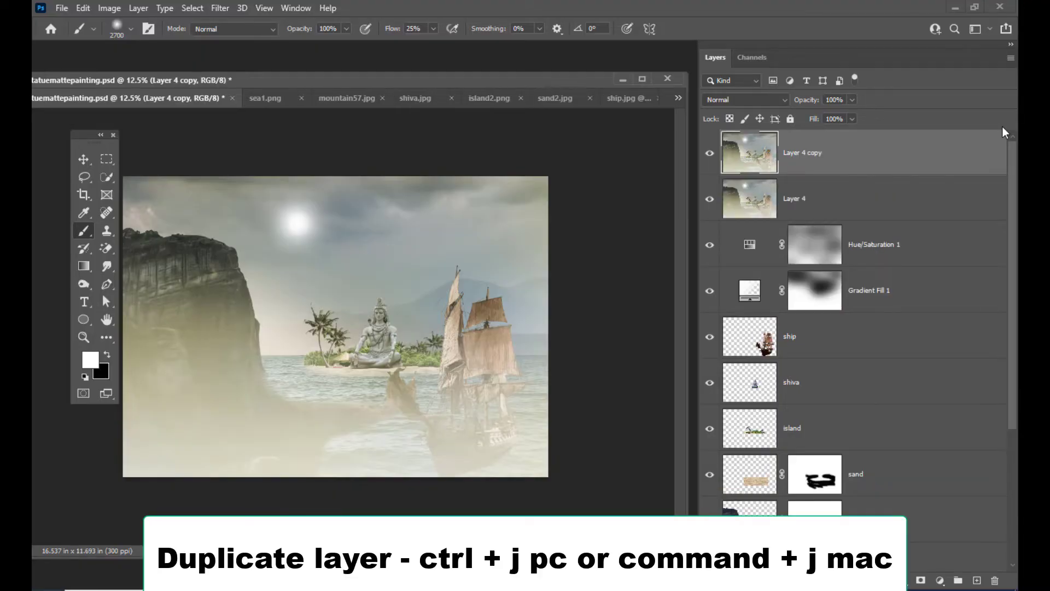
{"action": "left_click", "coordinate": [747, 99]}
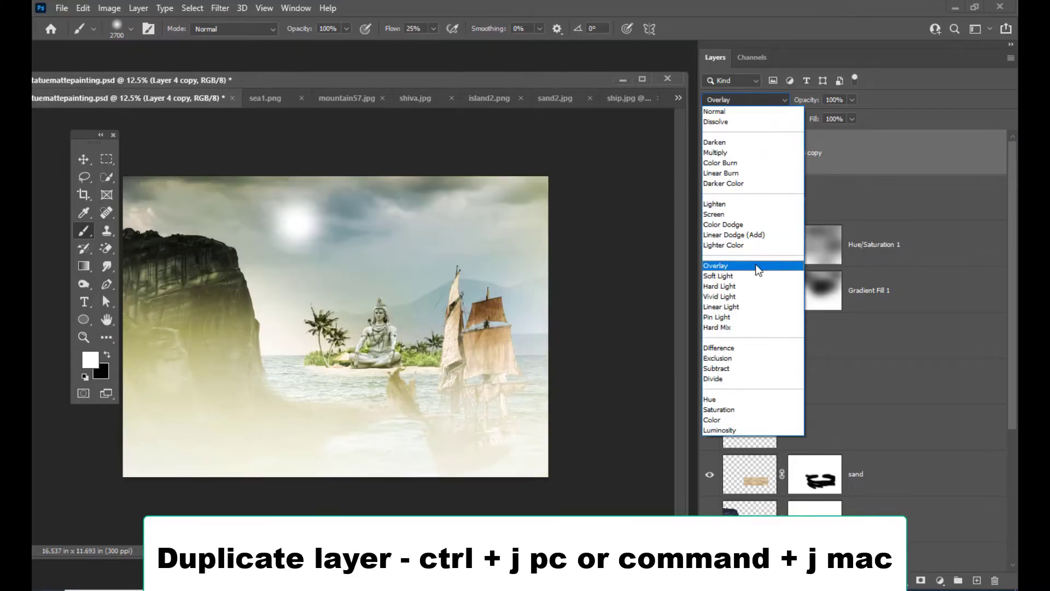
{"action": "left_click", "coordinate": [756, 265]}
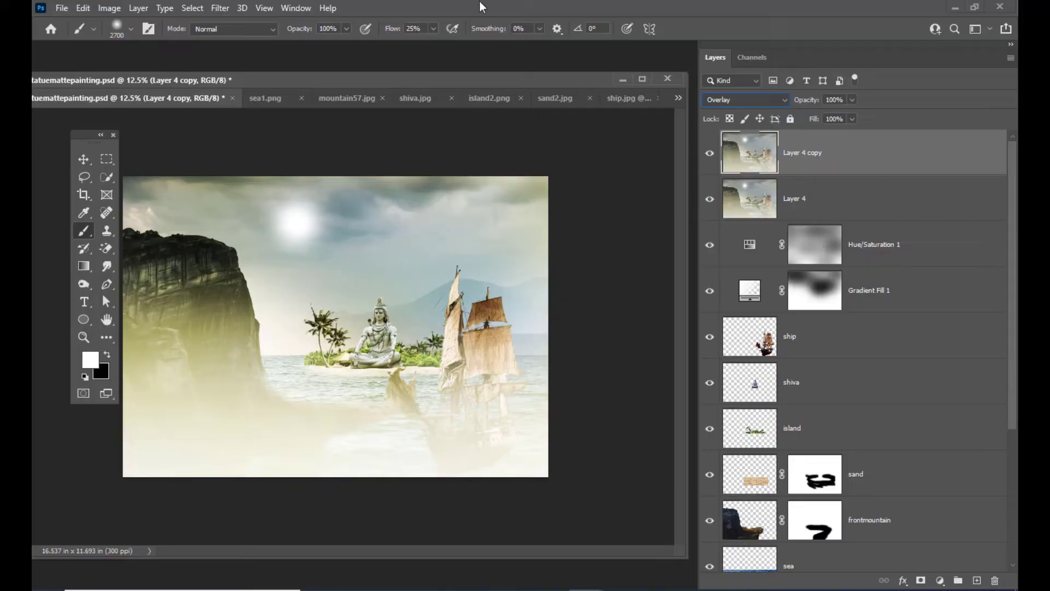
Step: Reduce the opacity of the Overlay copy to 48%
{"action": "left_click_drag", "start_coordinate": [451, 77], "coordinate": [507, 79]}
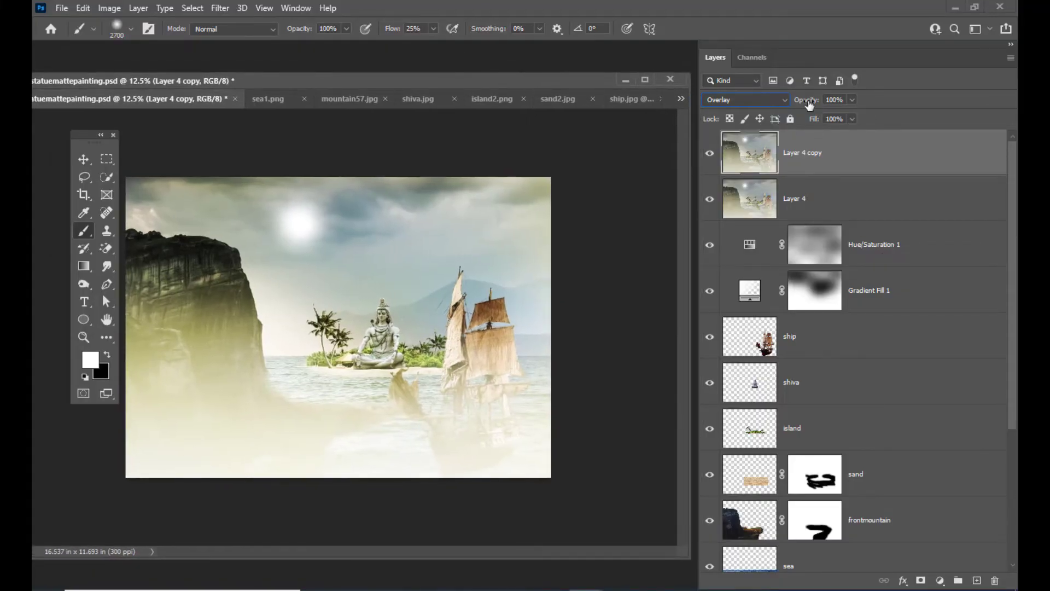
{"action": "left_click", "coordinate": [853, 100]}
{"action": "left_click_drag", "start_coordinate": [829, 119], "coordinate": [828, 119]}
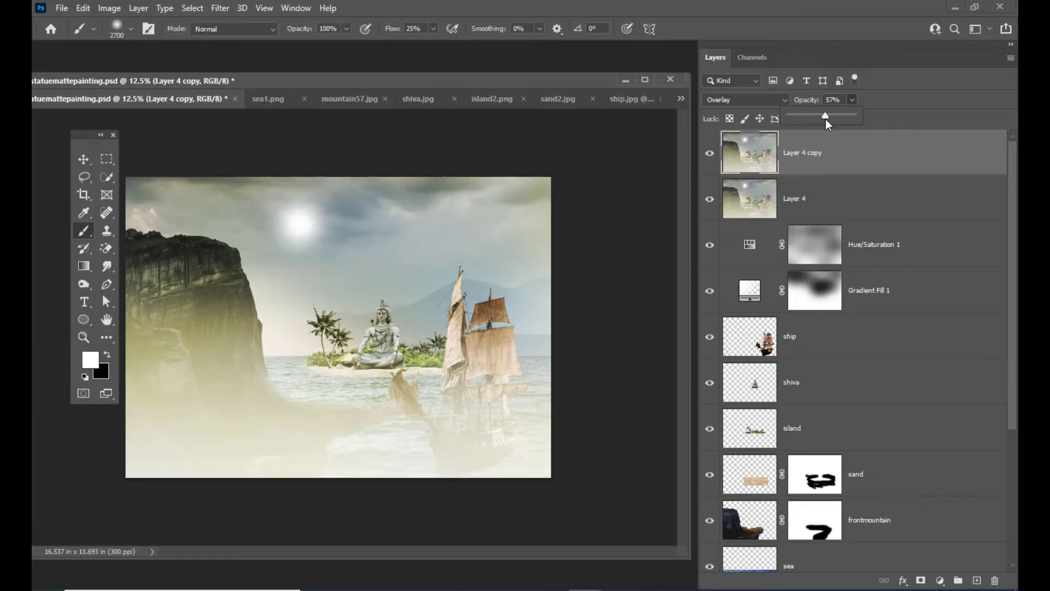
{"action": "left_click_drag", "start_coordinate": [484, 75], "coordinate": [508, 87]}
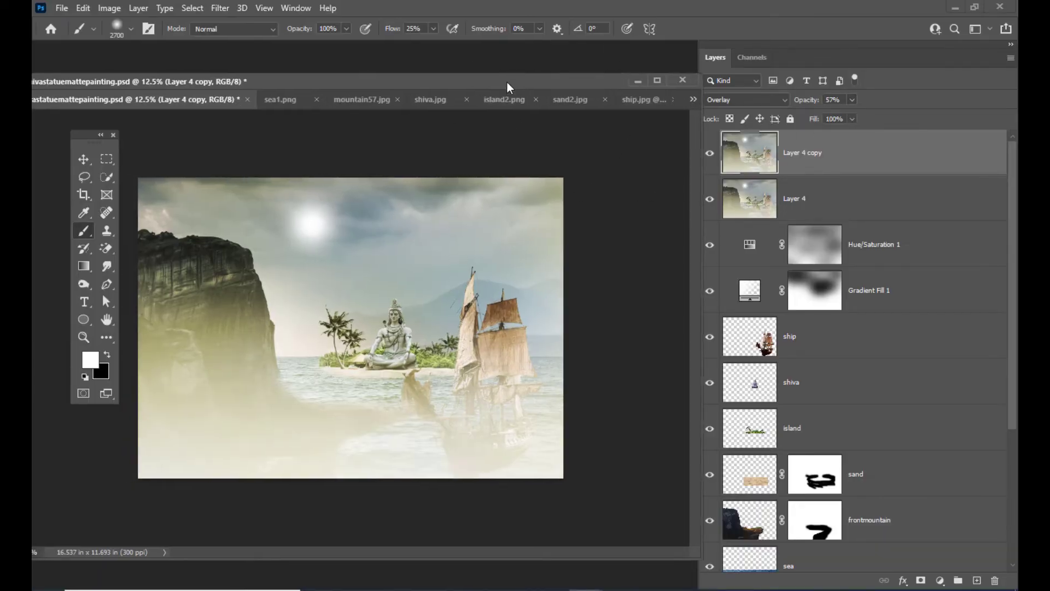
{"action": "left_click", "coordinate": [853, 101]}
{"action": "mouse_move", "coordinate": [412, 77]}
{"action": "left_mouse_down"}
{"action": "mouse_move", "coordinate": [439, 78]}
{"action": "mouse_move", "coordinate": [426, 77]}
{"action": "left_mouse_up"}
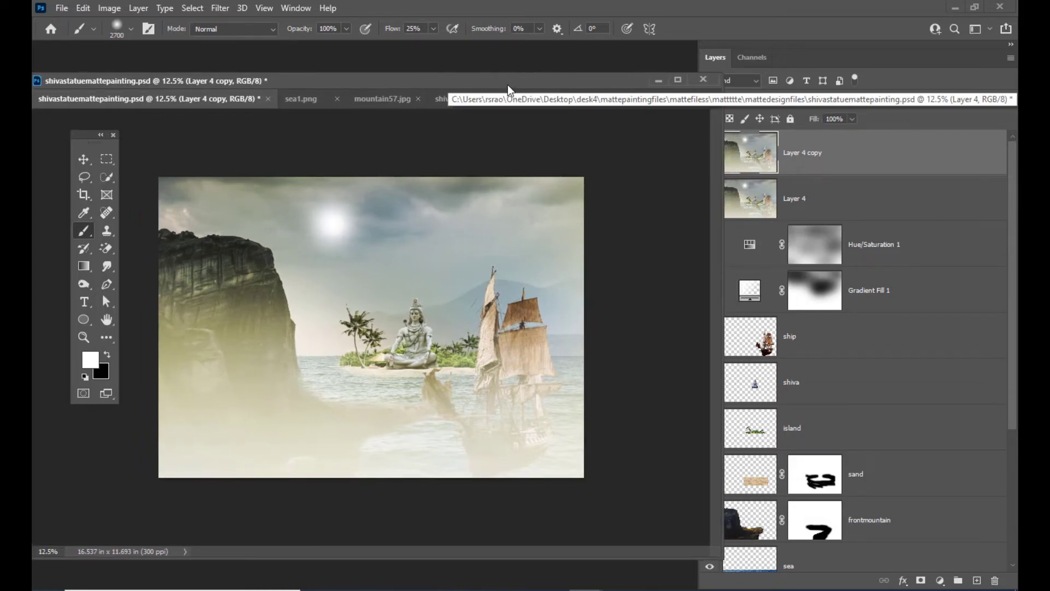
{"action": "mouse_move", "coordinate": [507, 84]}
{"action": "left_mouse_down"}
{"action": "mouse_move", "coordinate": [478, 82]}
{"action": "mouse_move", "coordinate": [488, 81]}
{"action": "left_mouse_up"}
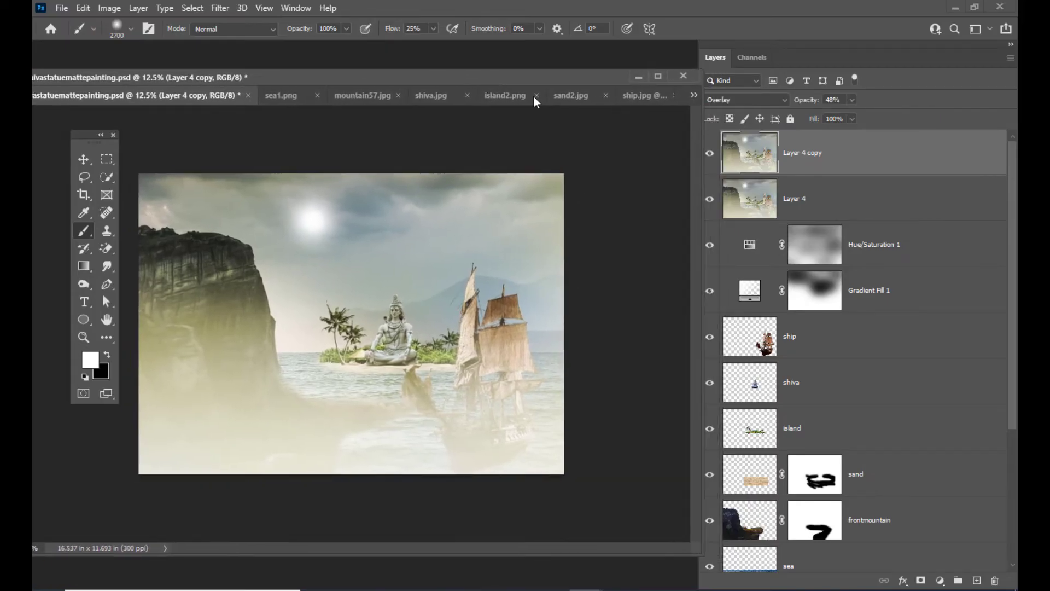
Step: Add a Curves adjustment layer above Layer 4 copy and pull the RGB curve's midpoint down to darken the image
{"action": "left_click", "coordinate": [940, 580]}
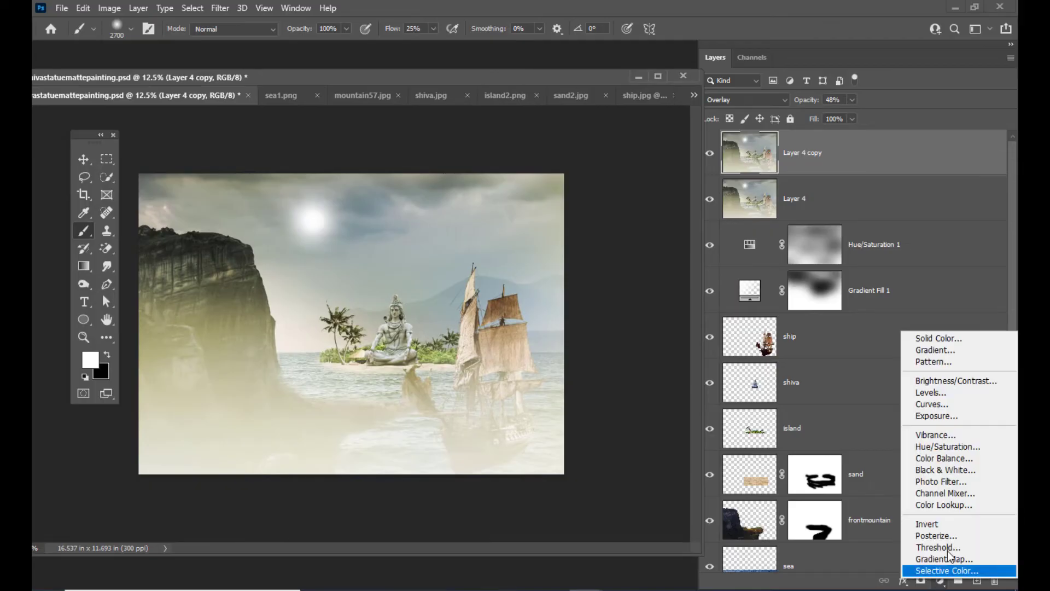
{"action": "left_click", "coordinate": [956, 404]}
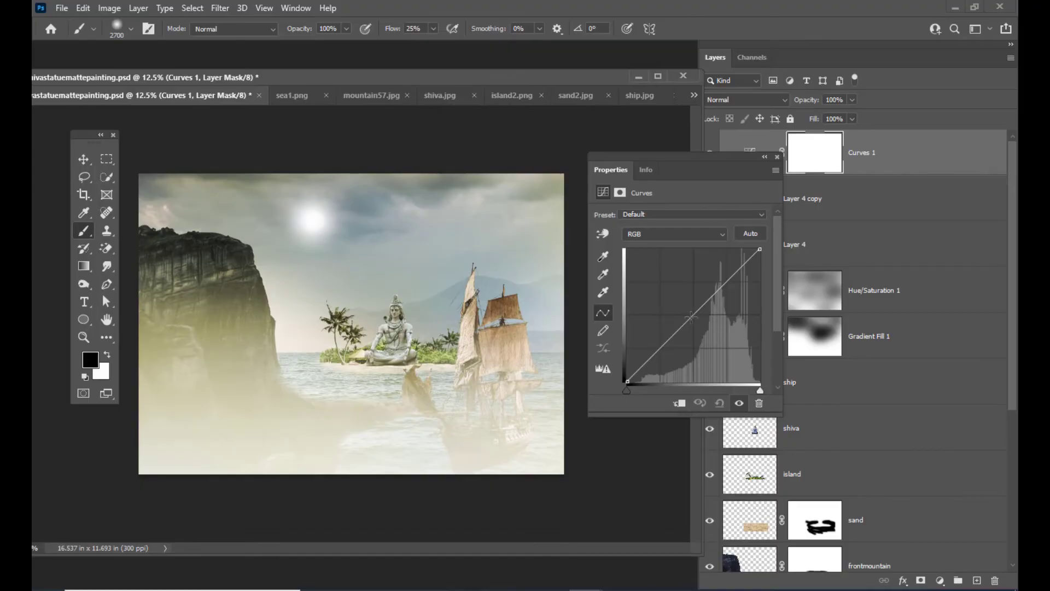
{"action": "left_click_drag", "start_coordinate": [691, 318], "coordinate": [702, 328]}
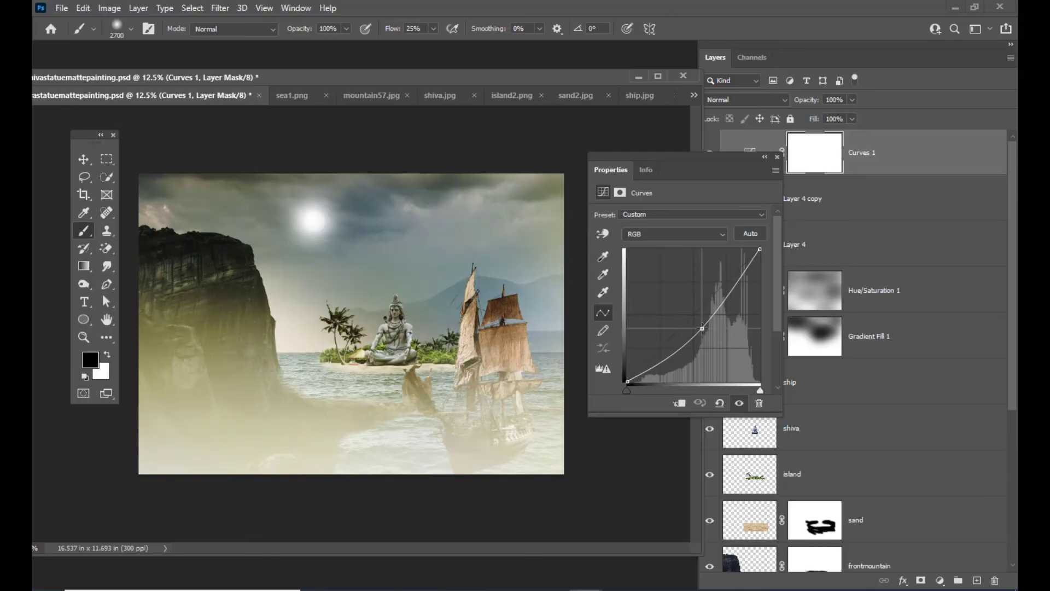
{"action": "left_click_drag", "start_coordinate": [701, 328], "coordinate": [705, 330]}
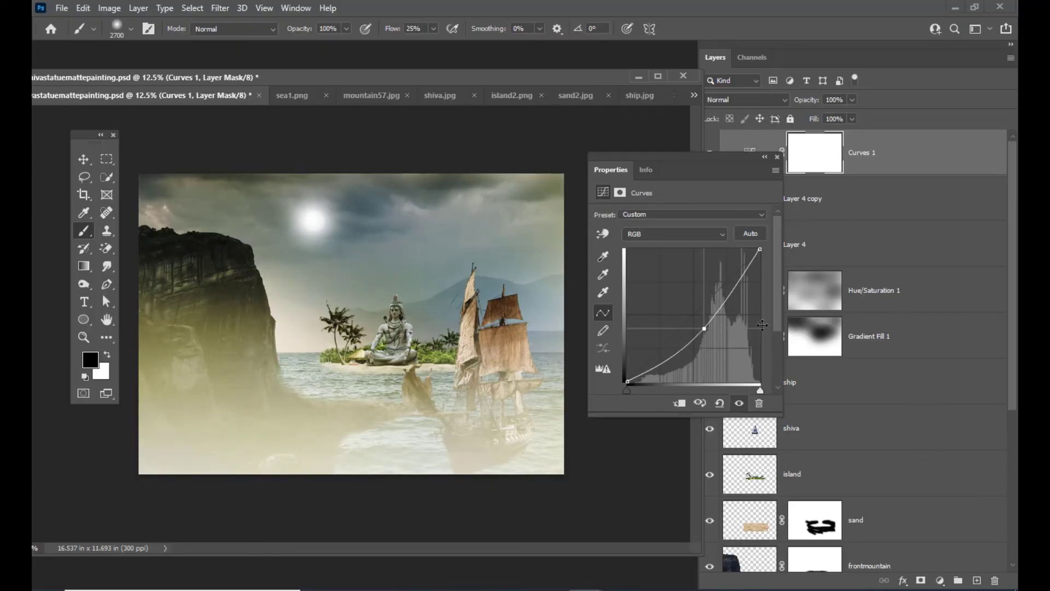
{"action": "left_click", "coordinate": [778, 157]}
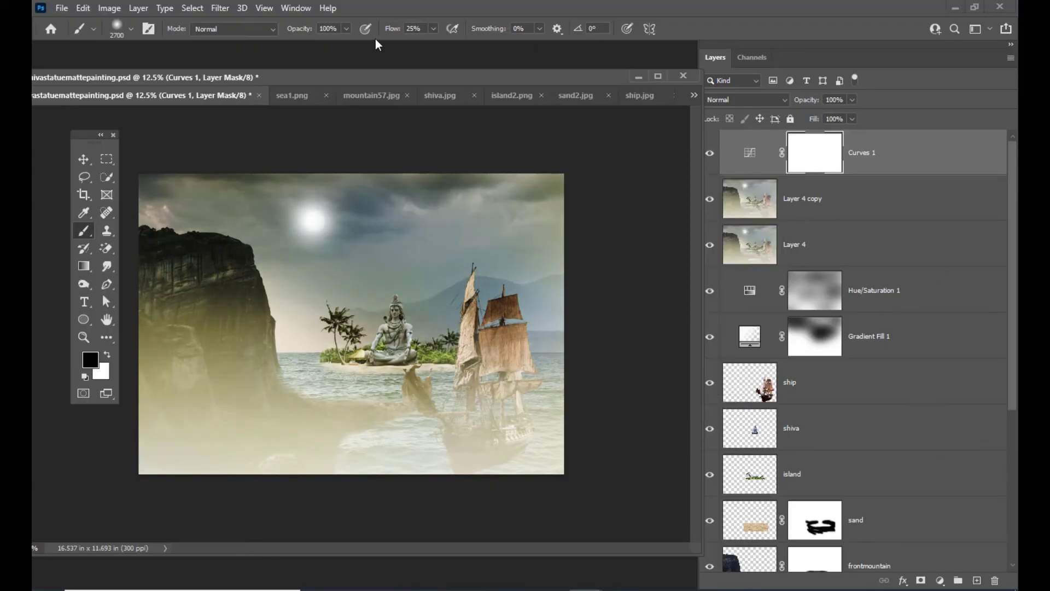
{"action": "left_click_drag", "start_coordinate": [385, 75], "coordinate": [445, 68]}
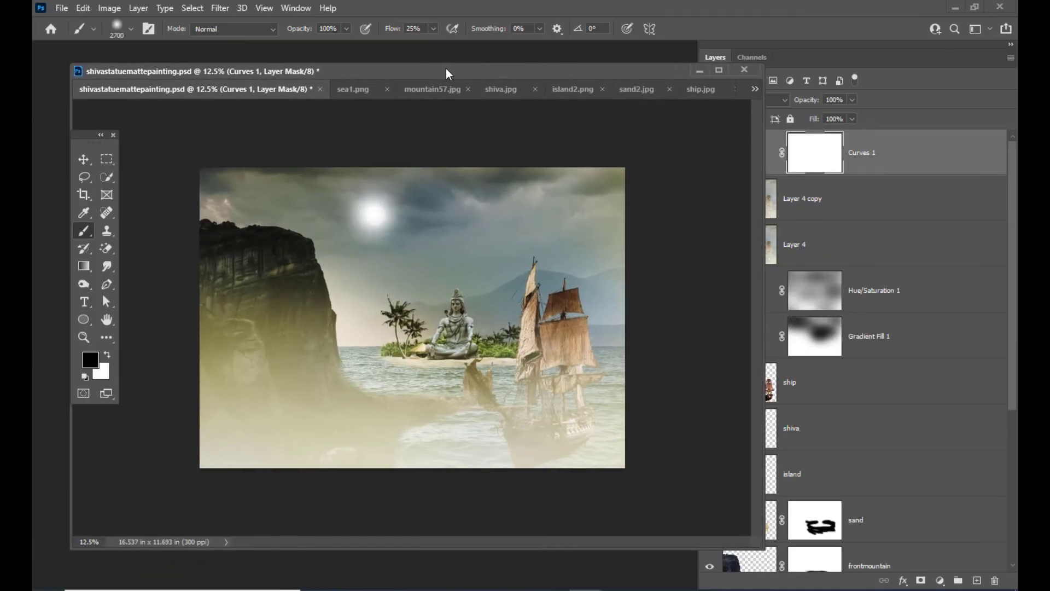